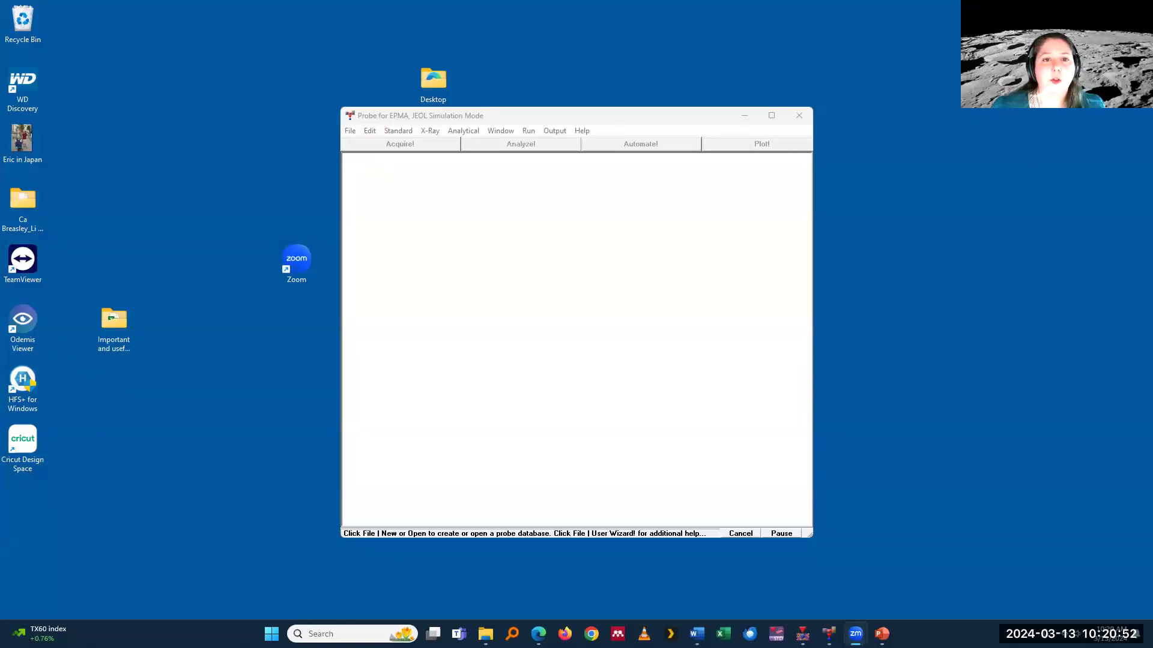
Step: Create a new probe database named TDI-Test on the Personal (F:) drive
{"action": "left_click_drag", "start_coordinate": [646, 503], "coordinate": [897, 578]}
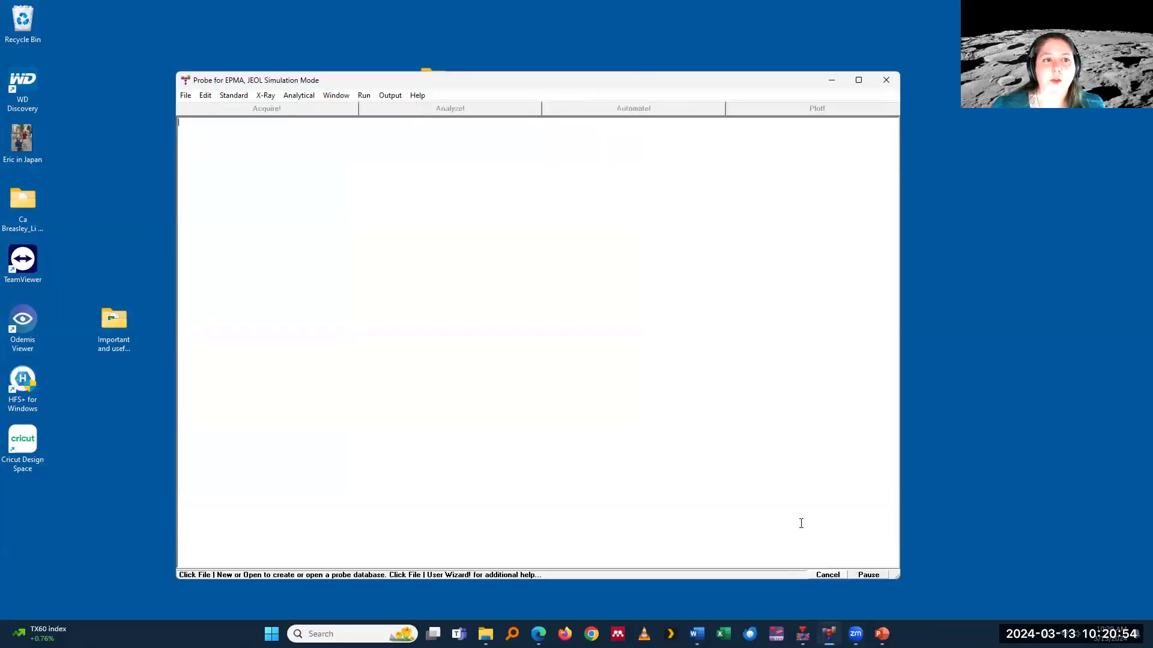
{"action": "left_click", "coordinate": [187, 96]}
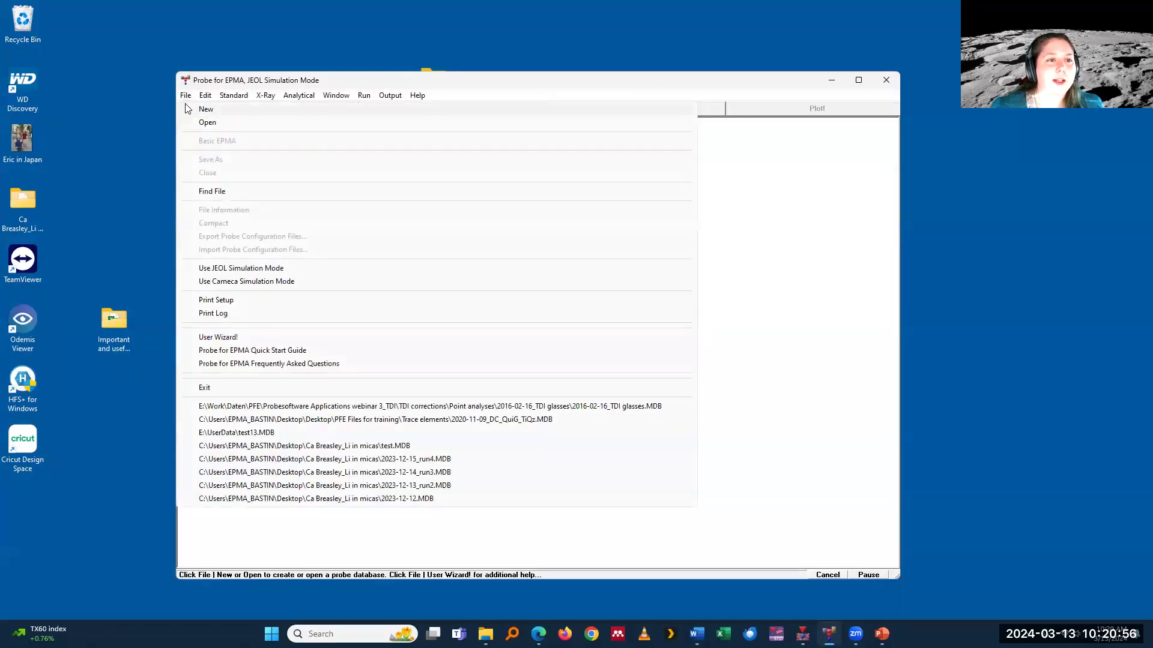
{"action": "key", "text": "Escape"}
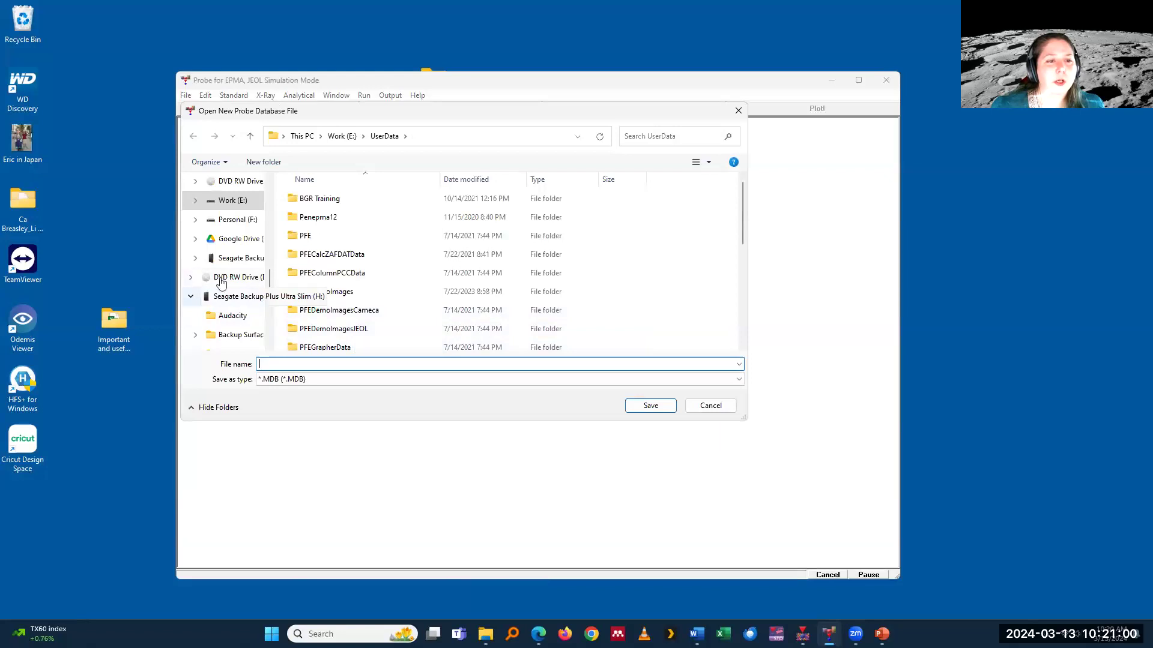
{"action": "scroll", "coordinate": [217, 273], "scroll_direction": "up", "scroll_amount": 2}
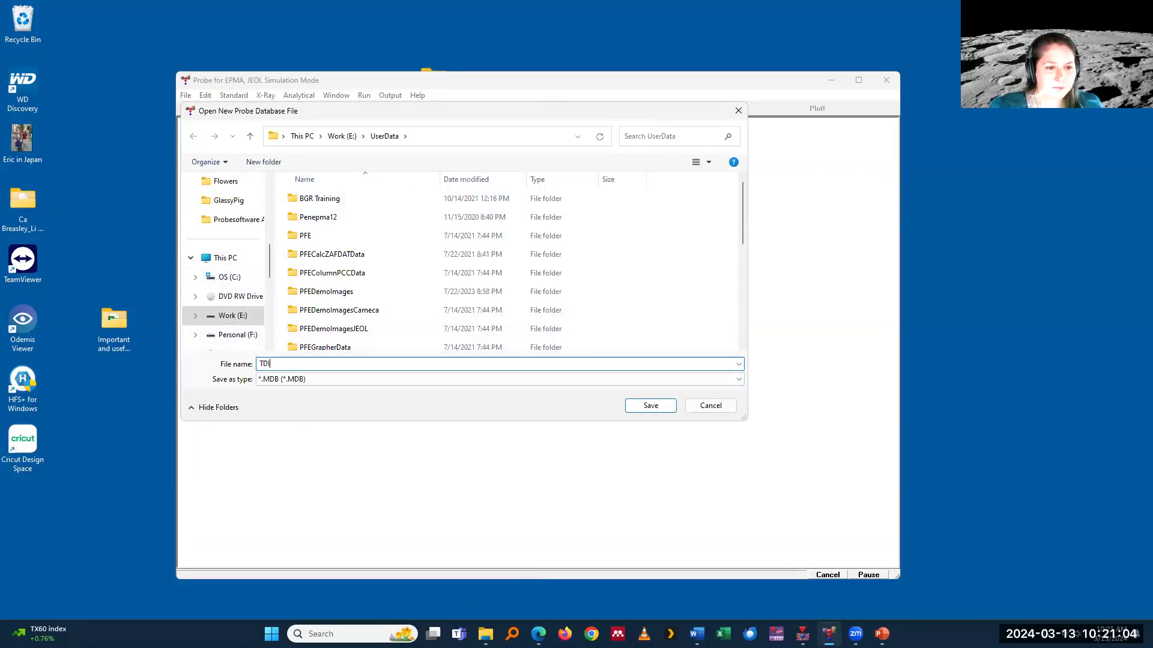
{"action": "type", "text": "est"}
{"action": "left_click", "coordinate": [648, 407]}
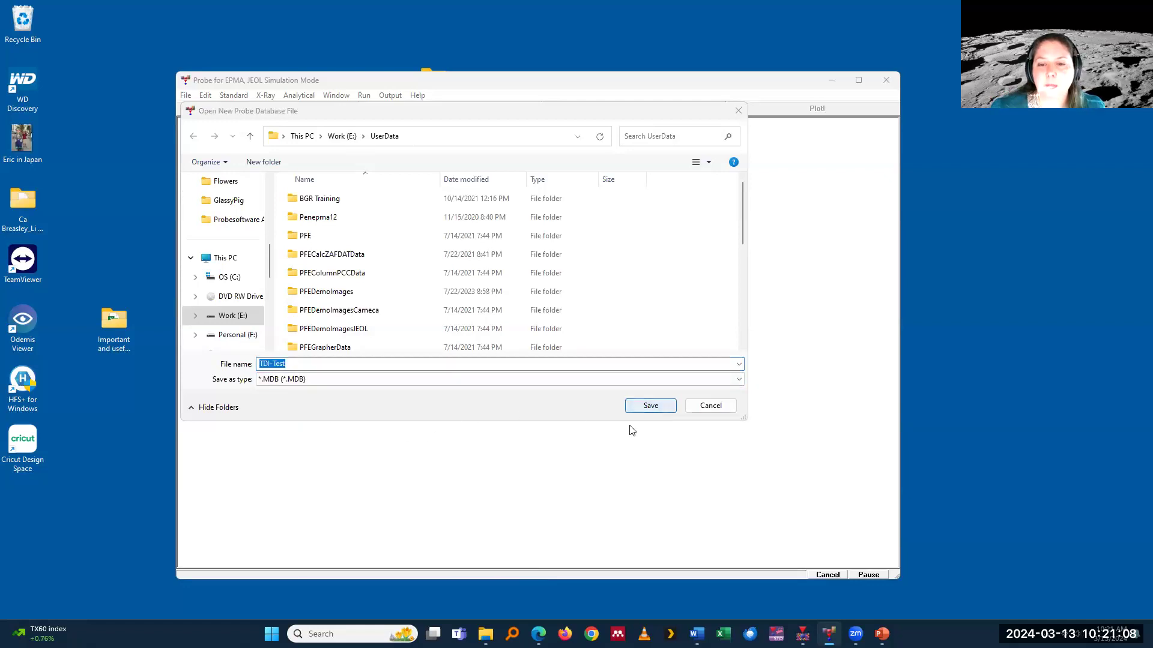
{"action": "left_click", "coordinate": [654, 318]}
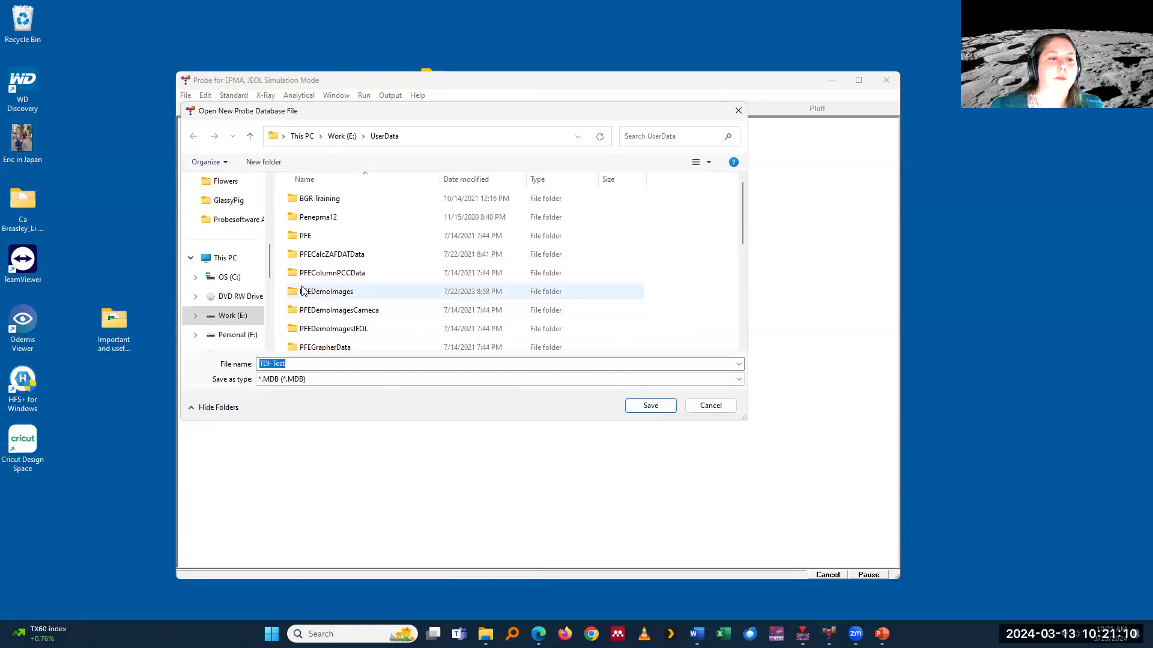
{"action": "left_click", "coordinate": [235, 334]}
{"action": "left_click", "coordinate": [639, 407]}
{"action": "left_click", "coordinate": [736, 268]}
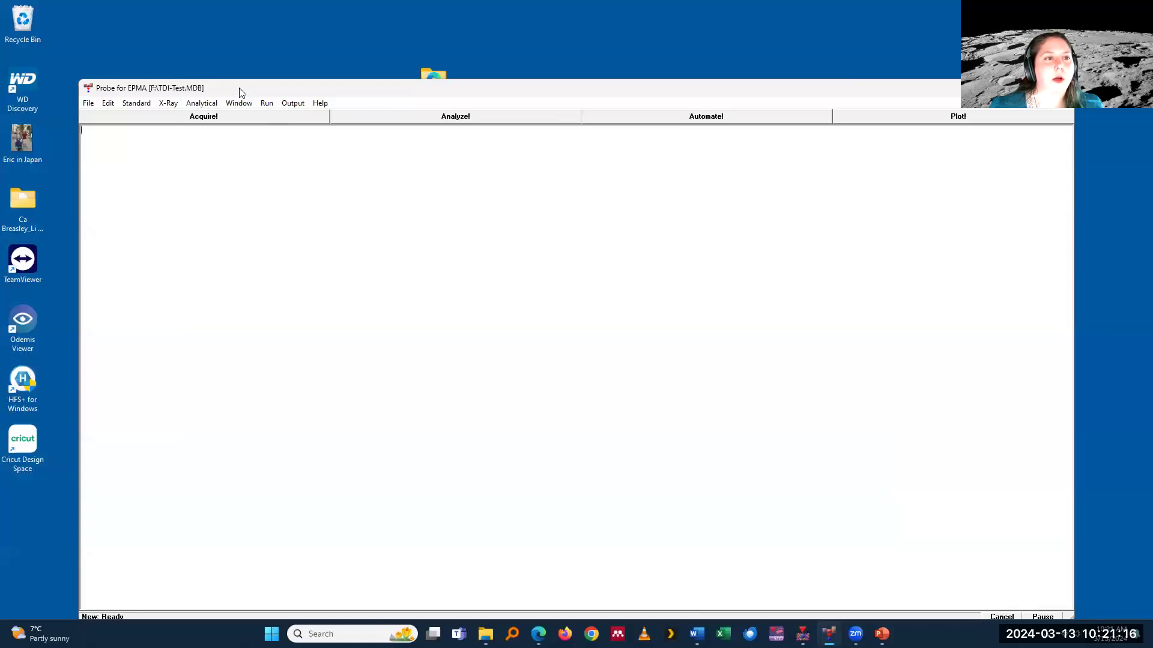
Step: Start a new sample setup from the acquisition window
{"action": "left_click_drag", "start_coordinate": [239, 90], "coordinate": [201, 67]}
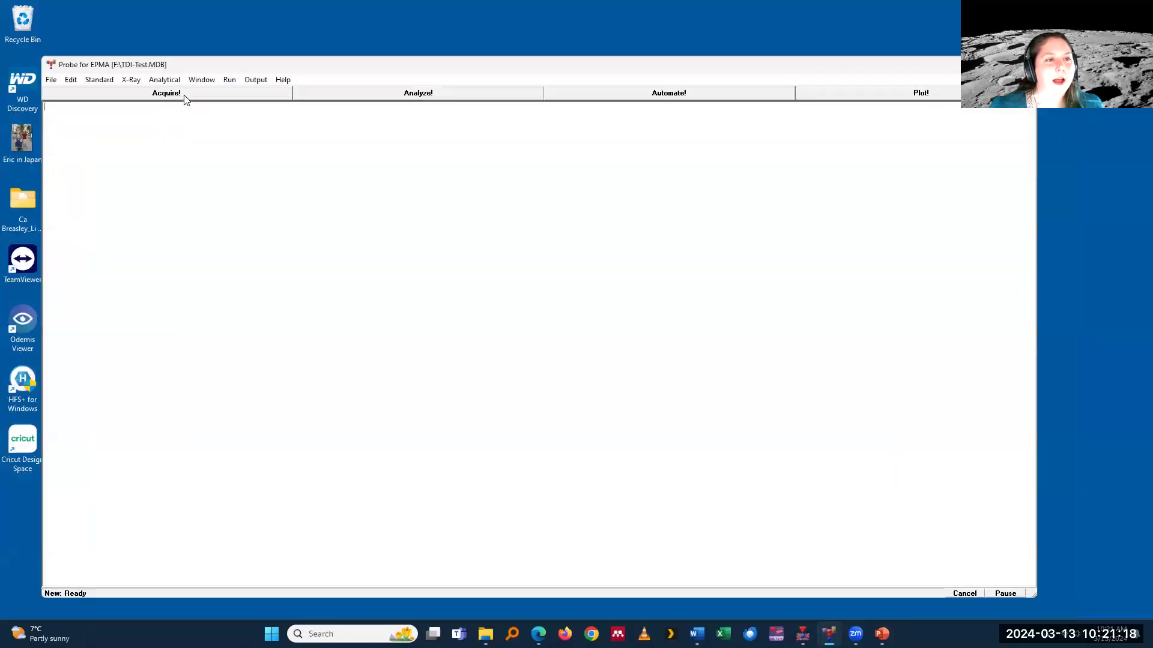
{"action": "left_click", "coordinate": [184, 95]}
{"action": "left_click", "coordinate": [406, 363]}
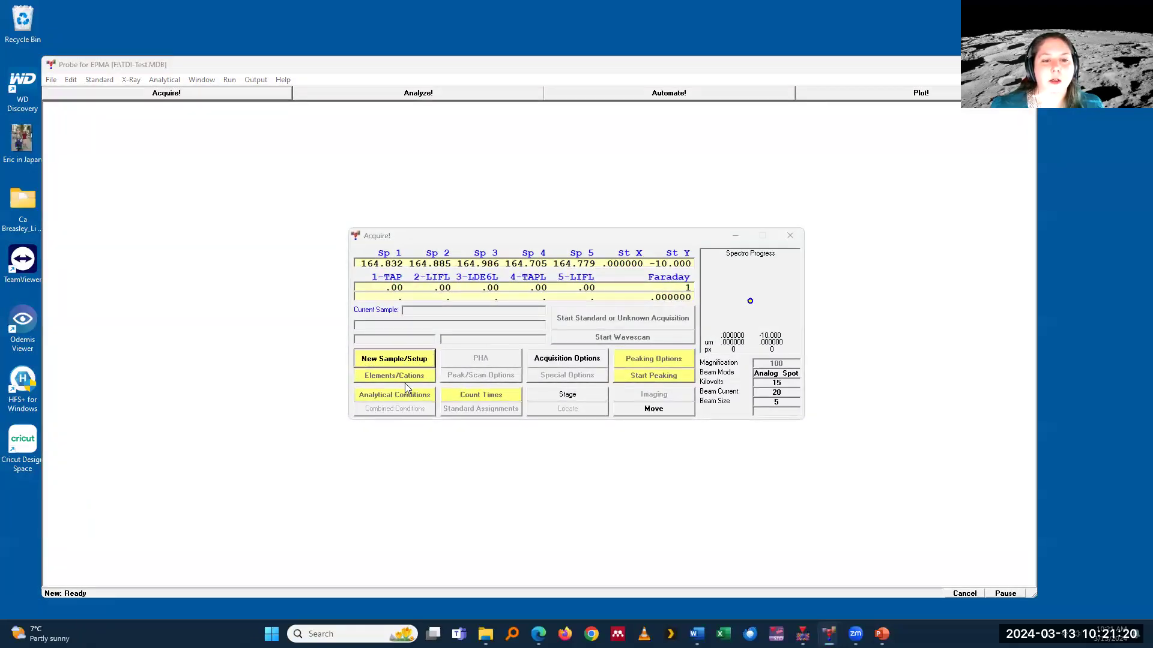
Step: Start loading a file setup and look for setup files on the Google Drive (G:)
{"action": "left_click", "coordinate": [617, 239]}
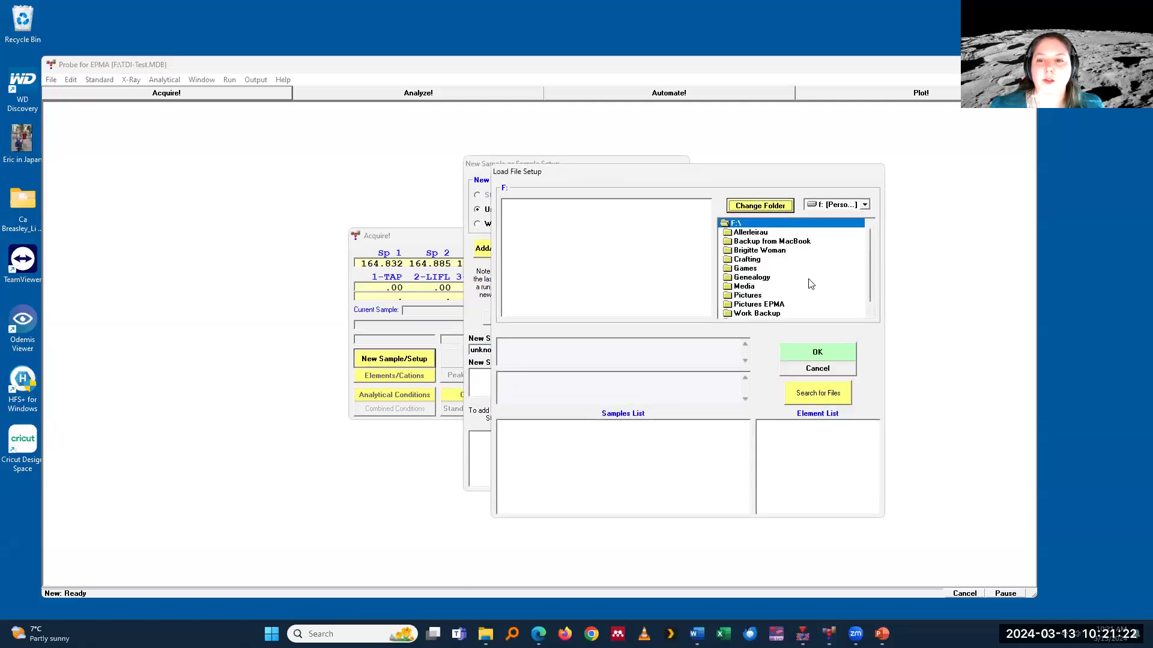
{"action": "left_click", "coordinate": [840, 207]}
{"action": "left_click", "coordinate": [844, 252]}
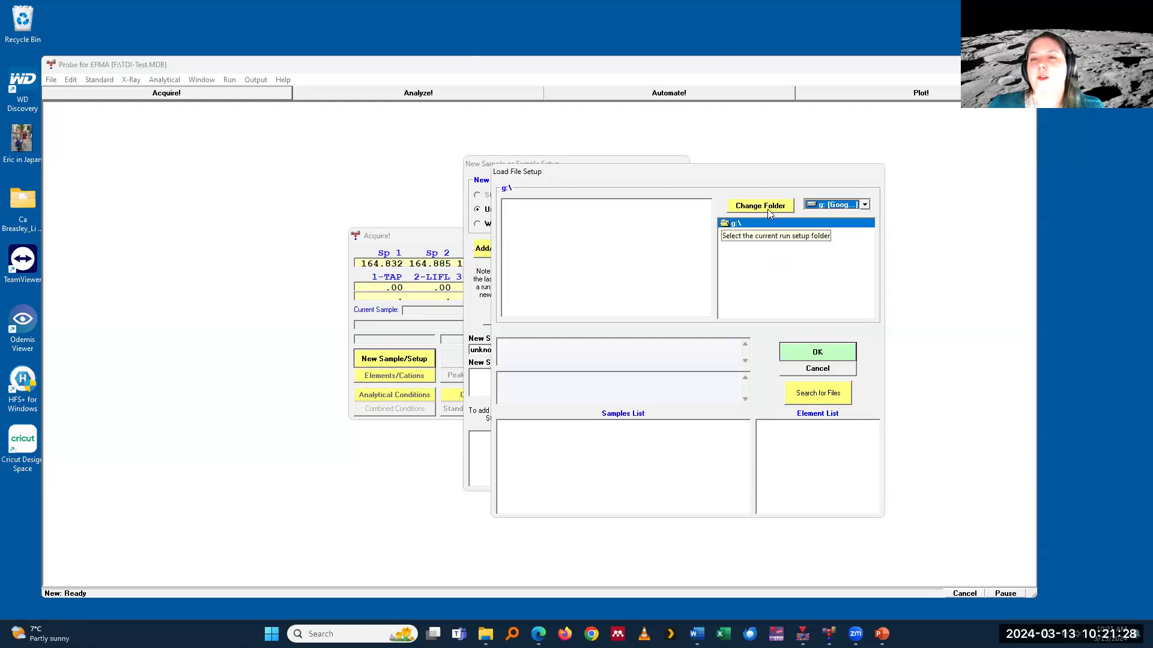
{"action": "left_click", "coordinate": [739, 224]}
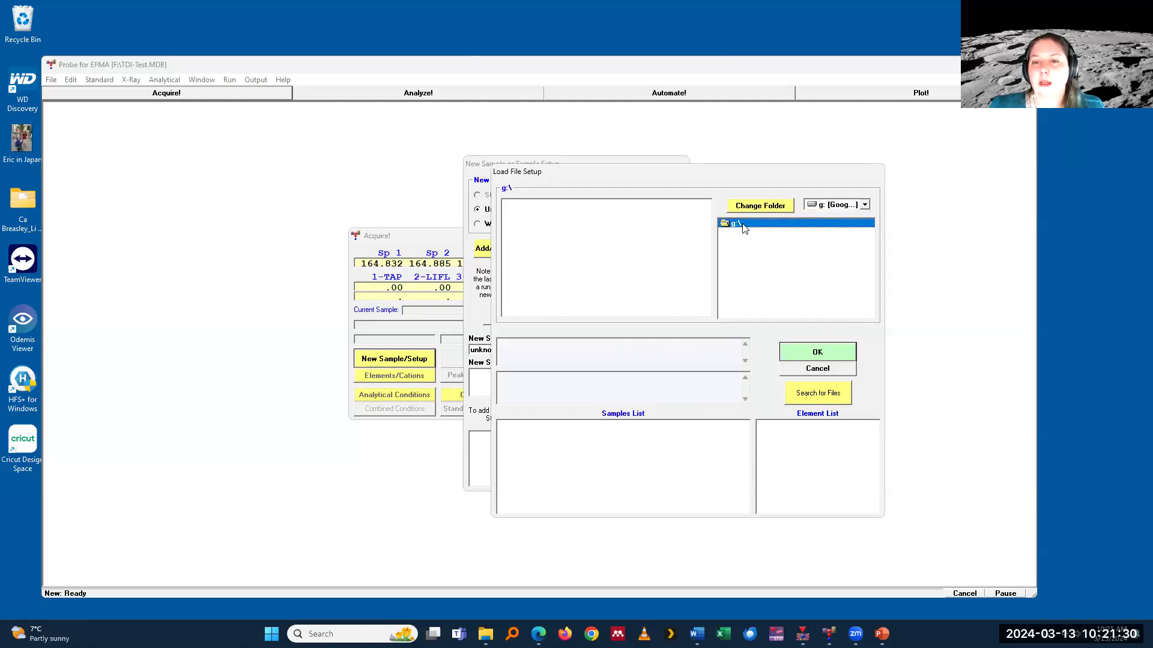
Step: Browse the Work (E:) drive to the Work\Daten\PFE folder for a setup file
{"action": "left_click", "coordinate": [836, 204]}
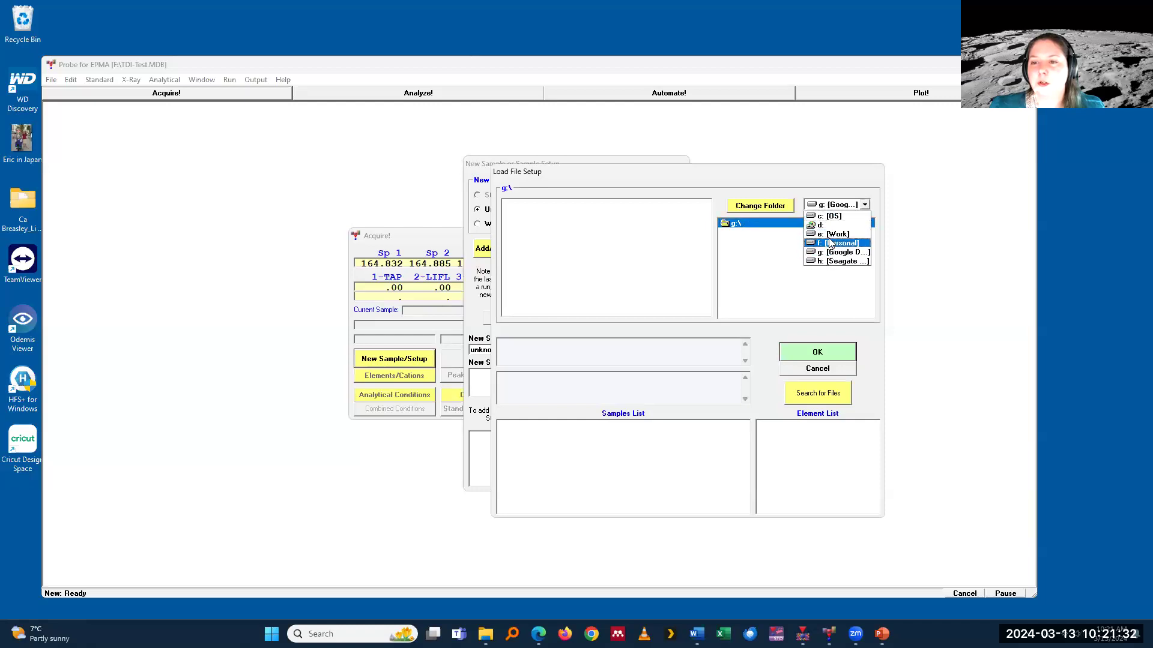
{"action": "left_click", "coordinate": [832, 236]}
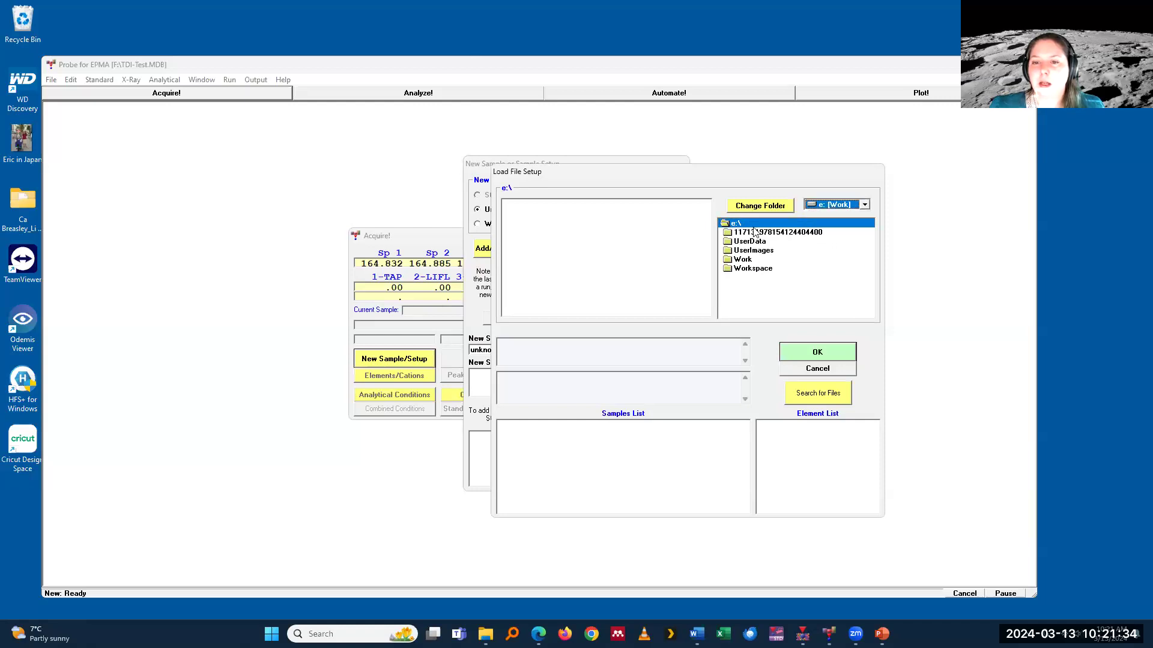
{"action": "double_click", "coordinate": [750, 262]}
{"action": "double_click", "coordinate": [753, 251]}
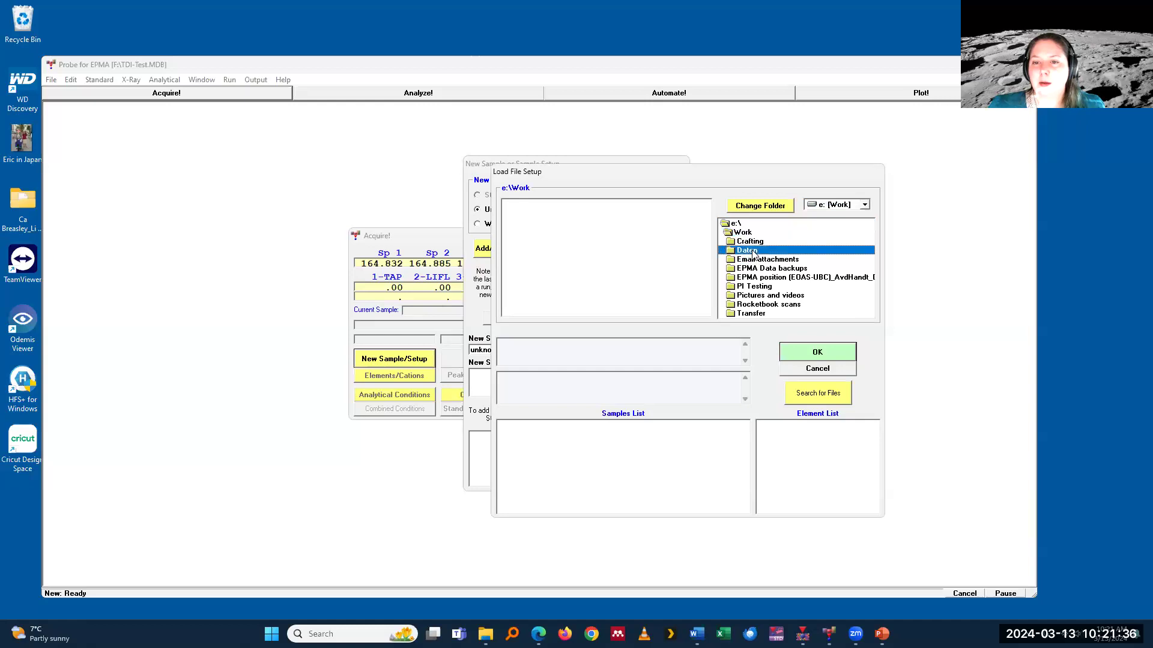
{"action": "scroll", "coordinate": [758, 288], "scroll_direction": "down", "scroll_amount": 3}
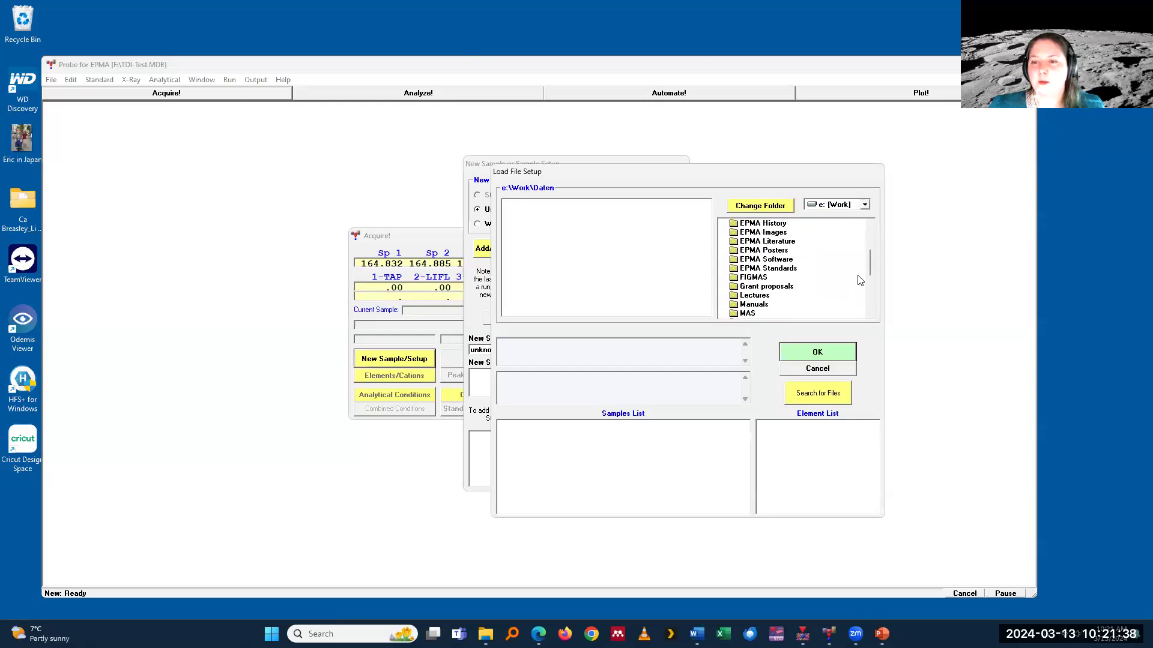
{"action": "left_click_drag", "start_coordinate": [872, 268], "coordinate": [871, 295]}
{"action": "left_click", "coordinate": [749, 240]}
{"action": "double_click", "coordinate": [747, 241]}
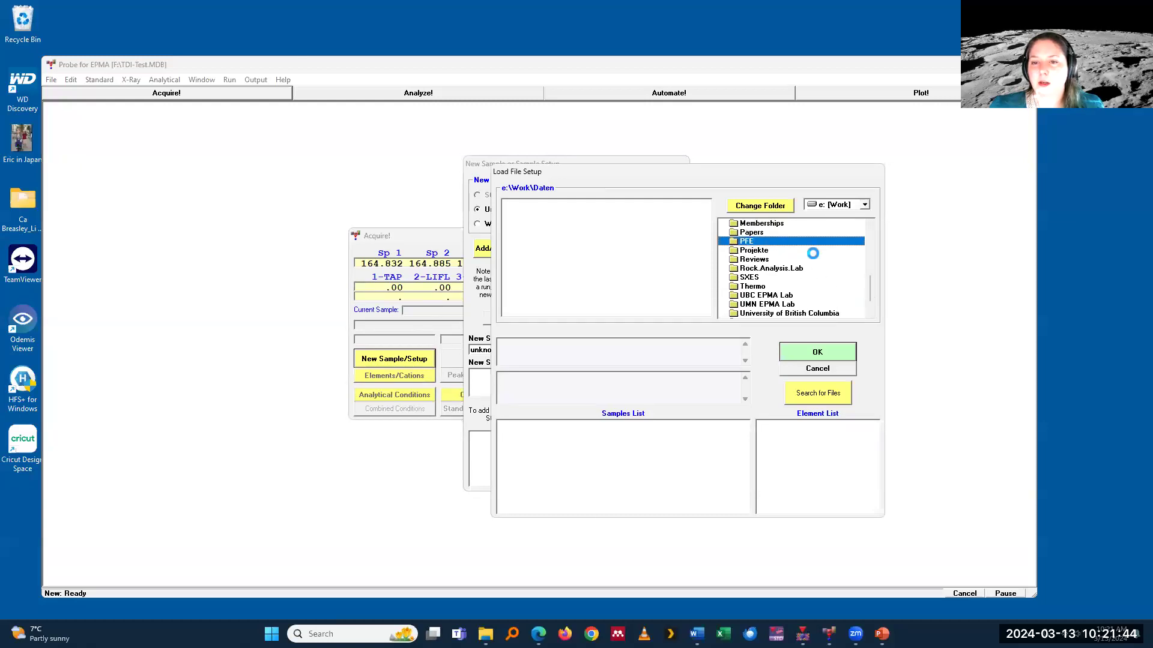
{"action": "left_click", "coordinate": [651, 358]}
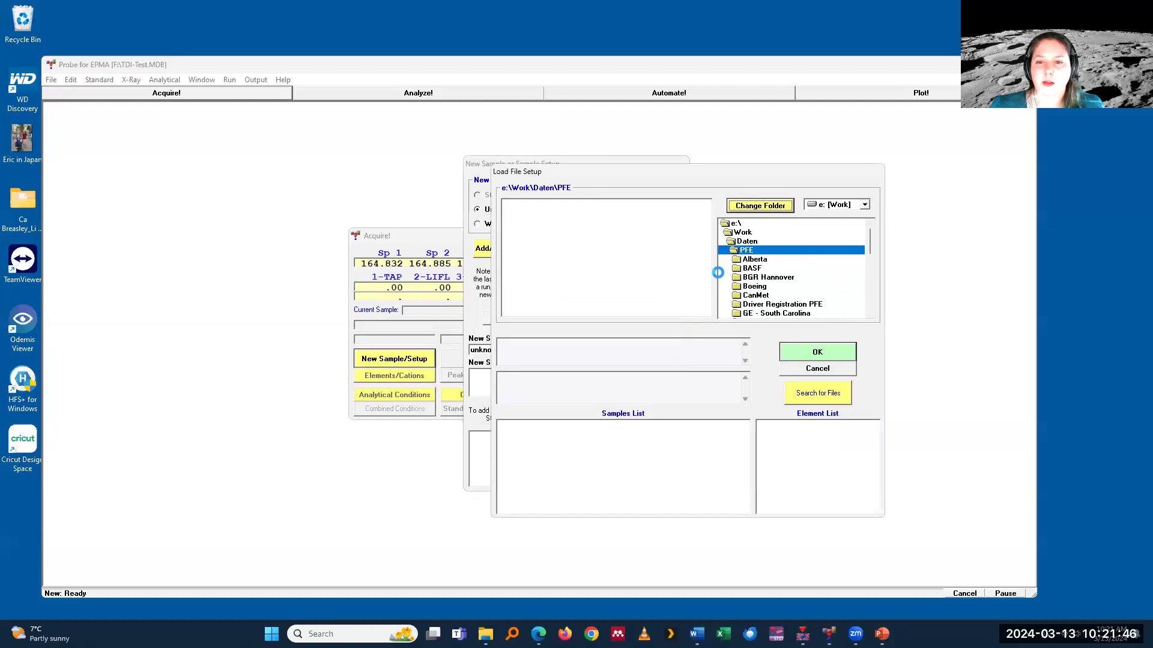
{"action": "left_click", "coordinate": [661, 356]}
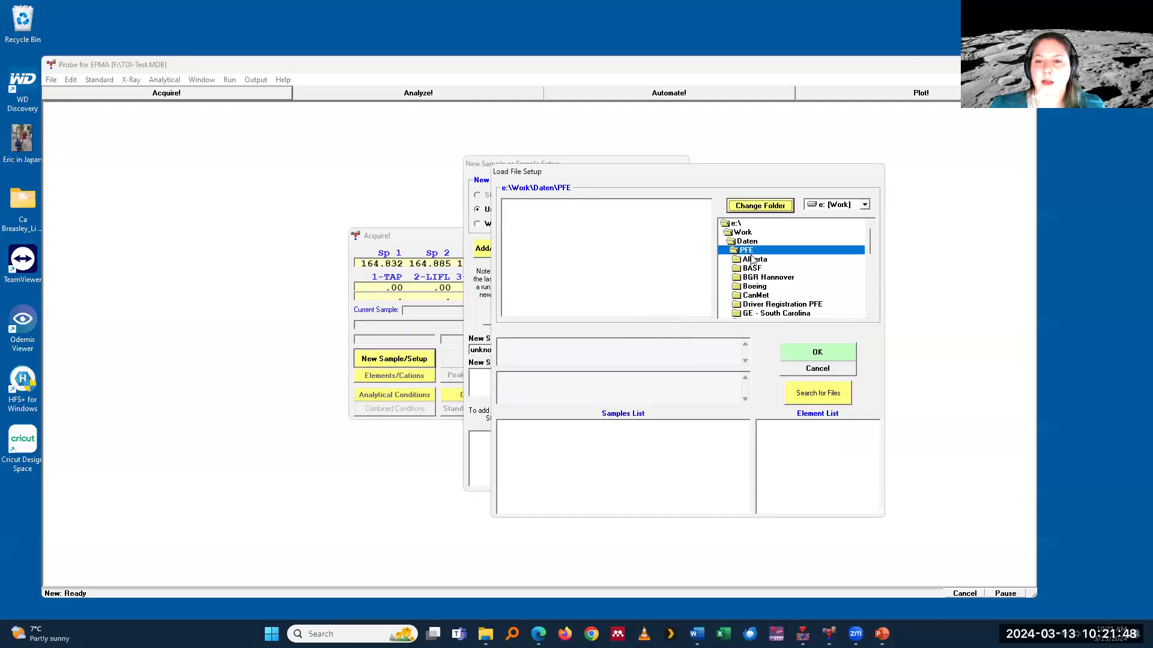
Step: Try to open the last Probesoftware Applications webinar folder inside PFE, and abandon loading a file setup
{"action": "left_click_drag", "start_coordinate": [872, 246], "coordinate": [864, 299]}
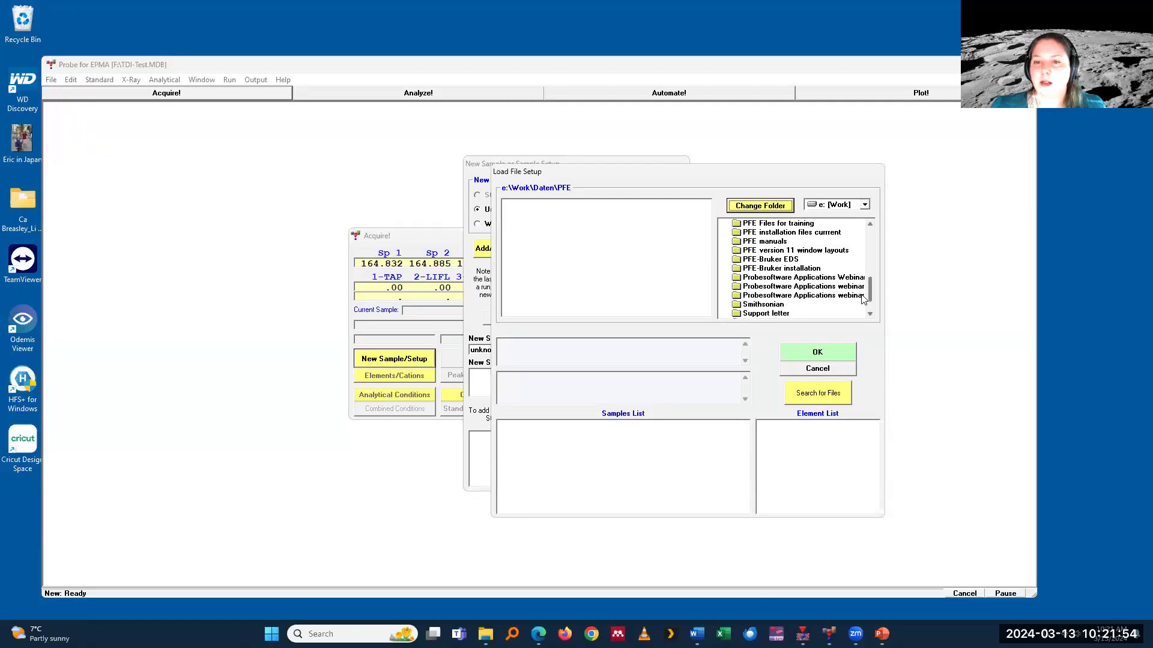
{"action": "left_click", "coordinate": [798, 297]}
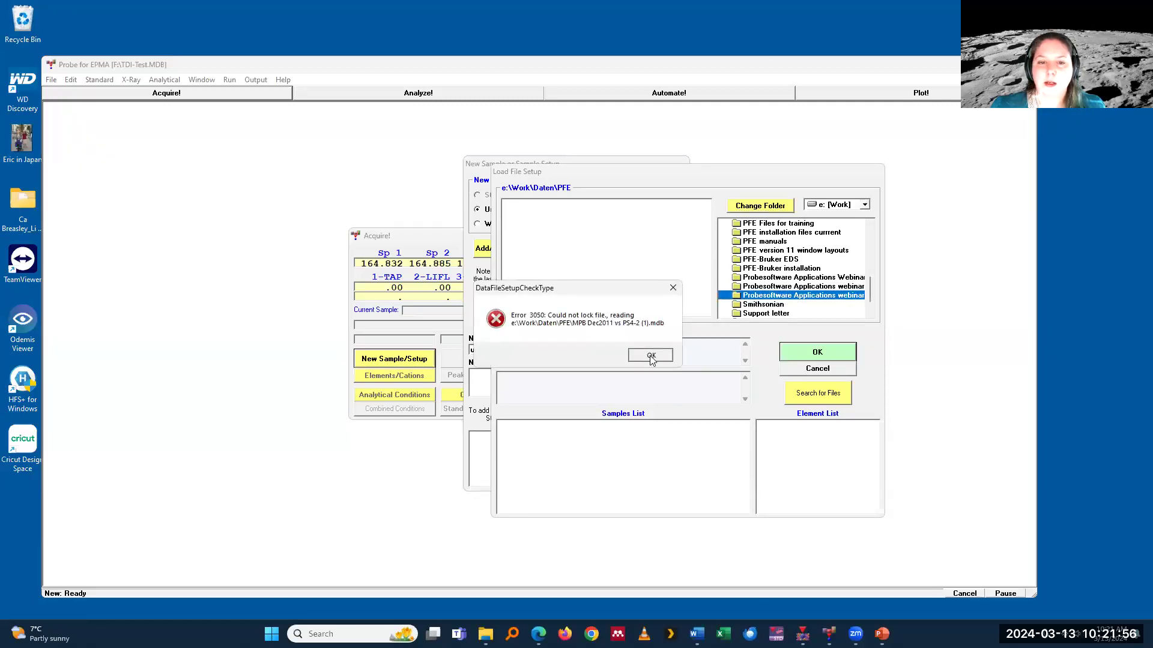
{"action": "left_click", "coordinate": [652, 355]}
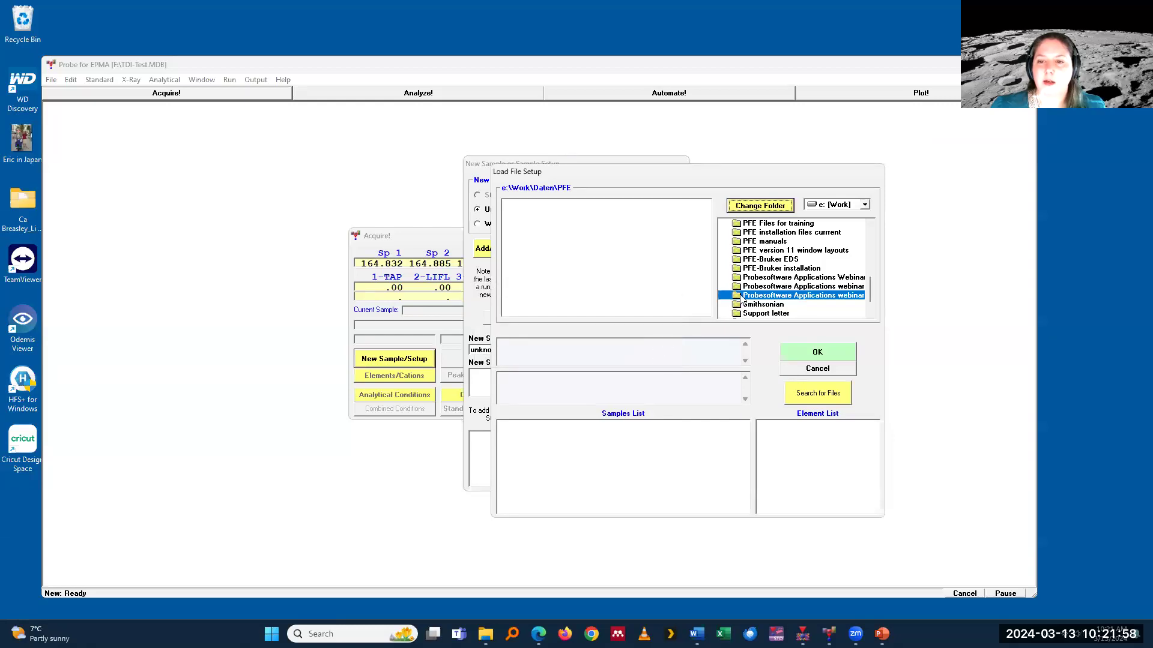
{"action": "double_click", "coordinate": [740, 296]}
{"action": "left_click", "coordinate": [646, 356]}
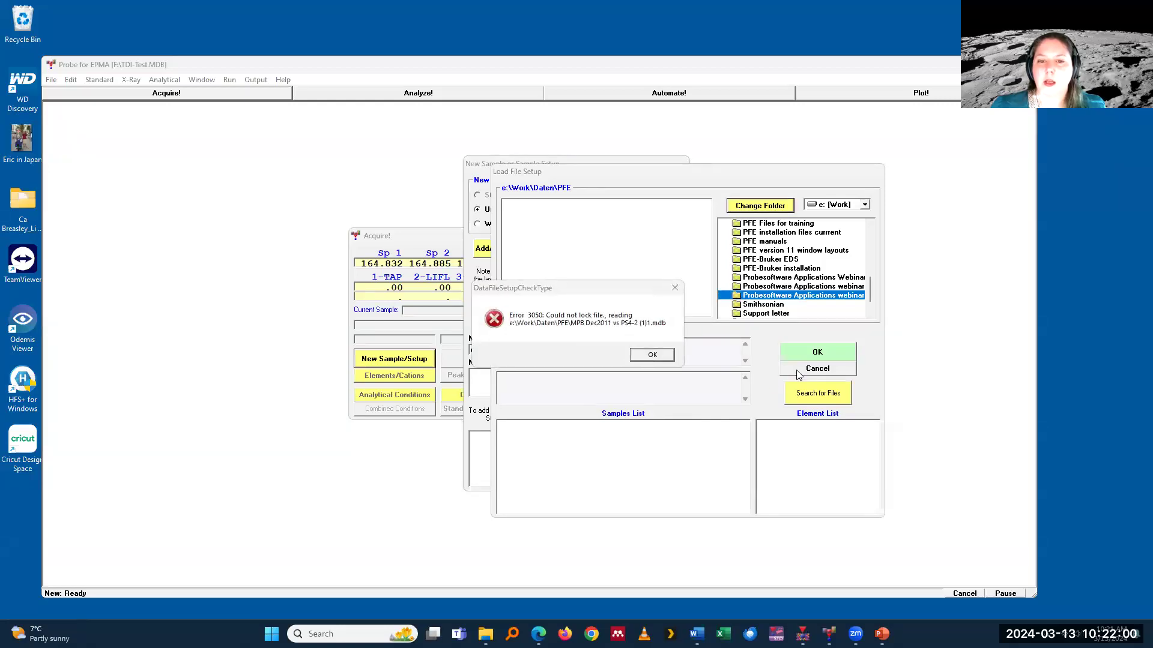
{"action": "left_click", "coordinate": [645, 356]}
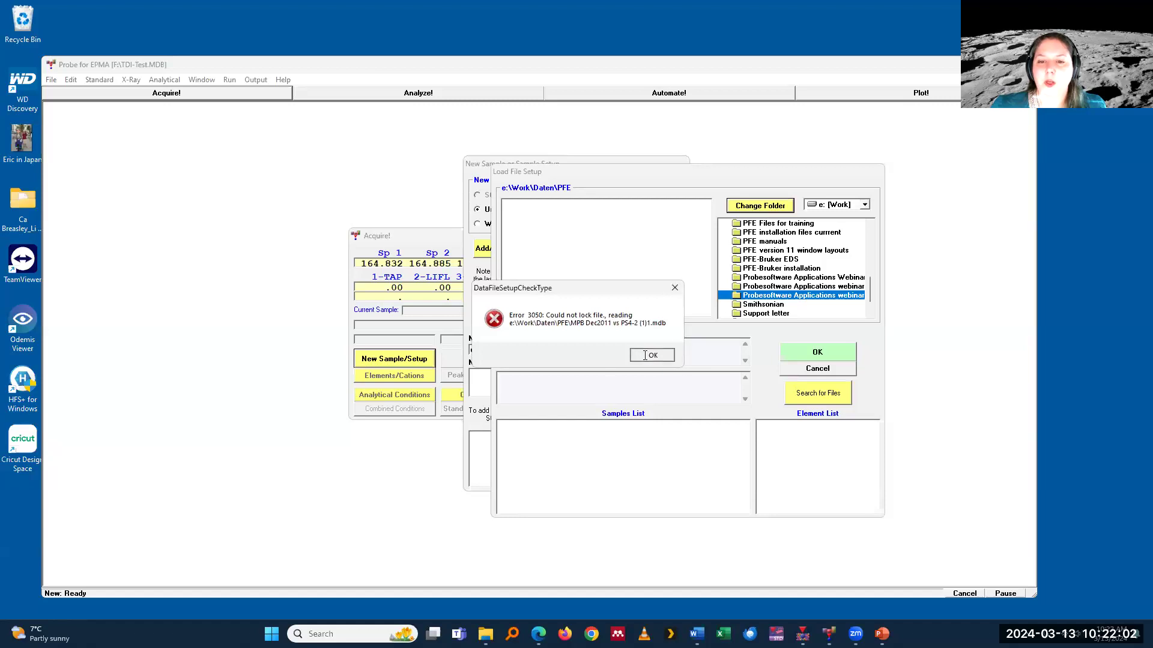
{"action": "left_click", "coordinate": [817, 369]}
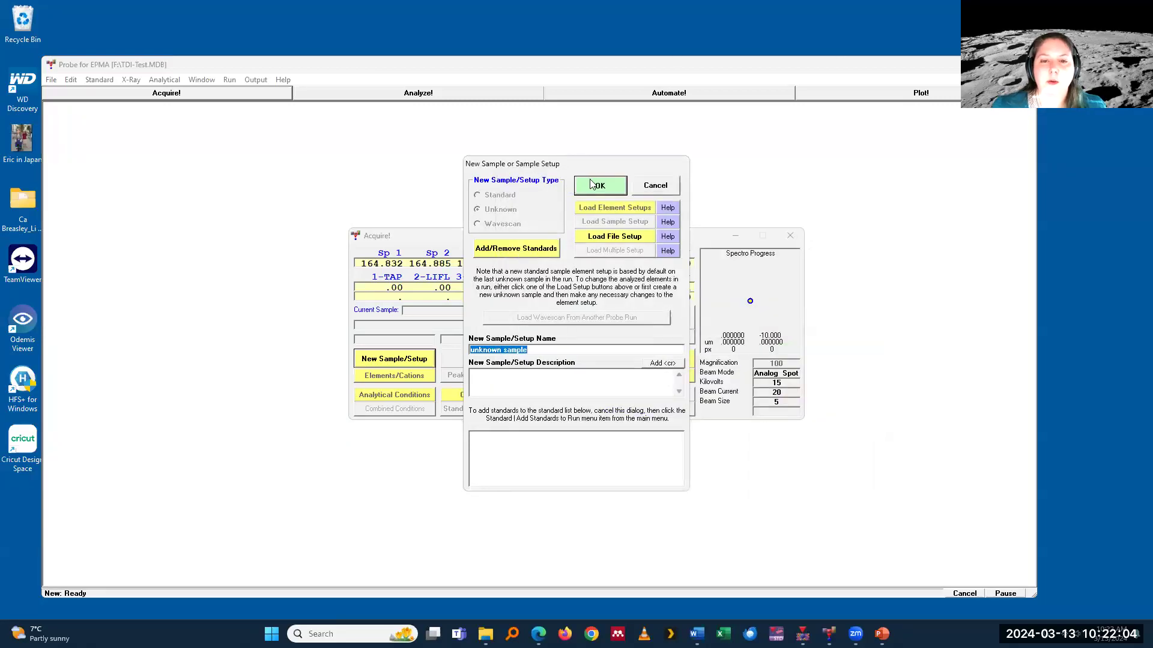
Step: Name the new unknown sample "setup" and create it
{"action": "type", "text": "setup"}
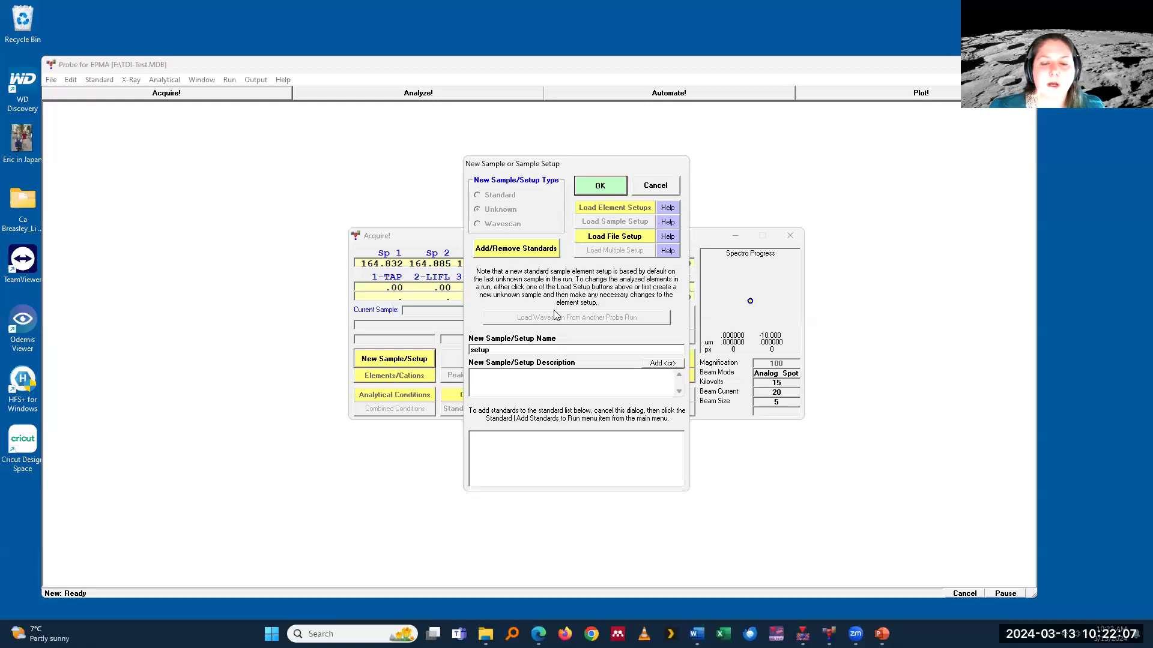
{"action": "key", "text": "Return"}
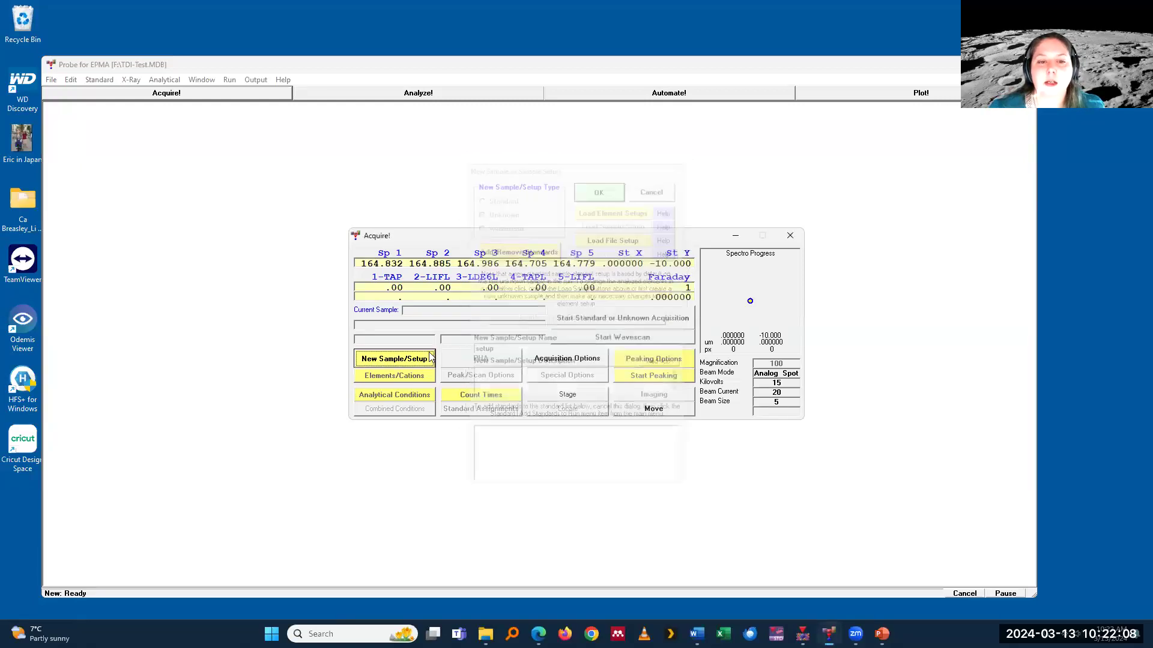
Step: Add Na ka as the first analyzed element, measured by WDS on spectrometer 1 with the TAP crystal
{"action": "left_click", "coordinate": [424, 380]}
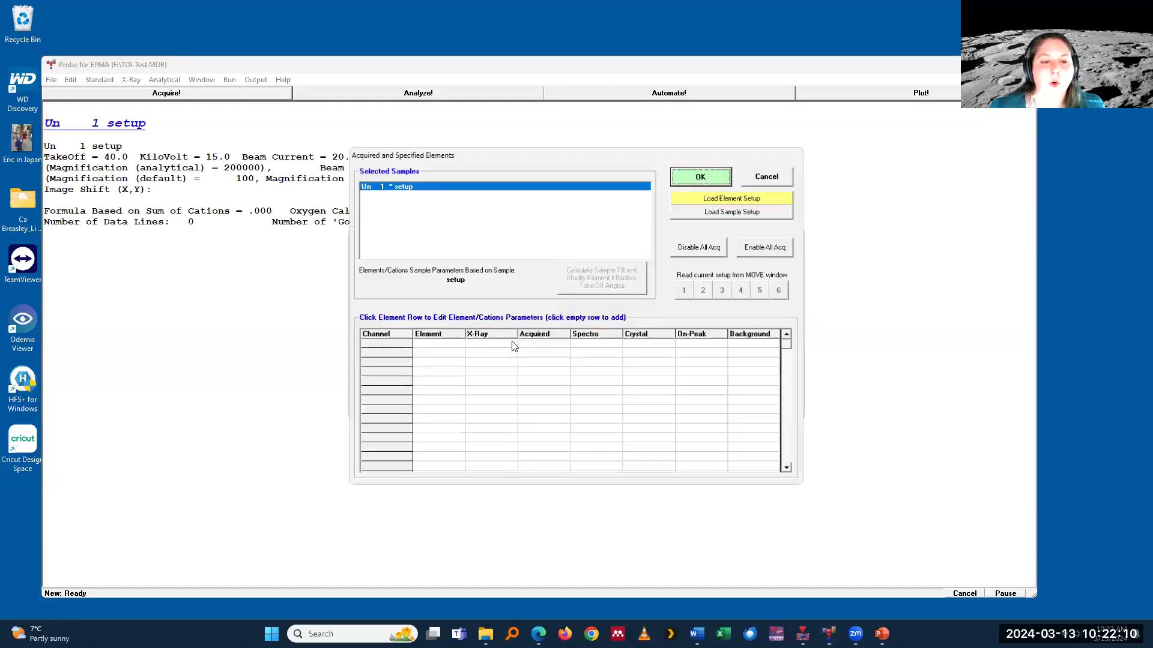
{"action": "left_click", "coordinate": [463, 340]}
{"action": "type", "text": "B"}
{"action": "type", "text": "Na"}
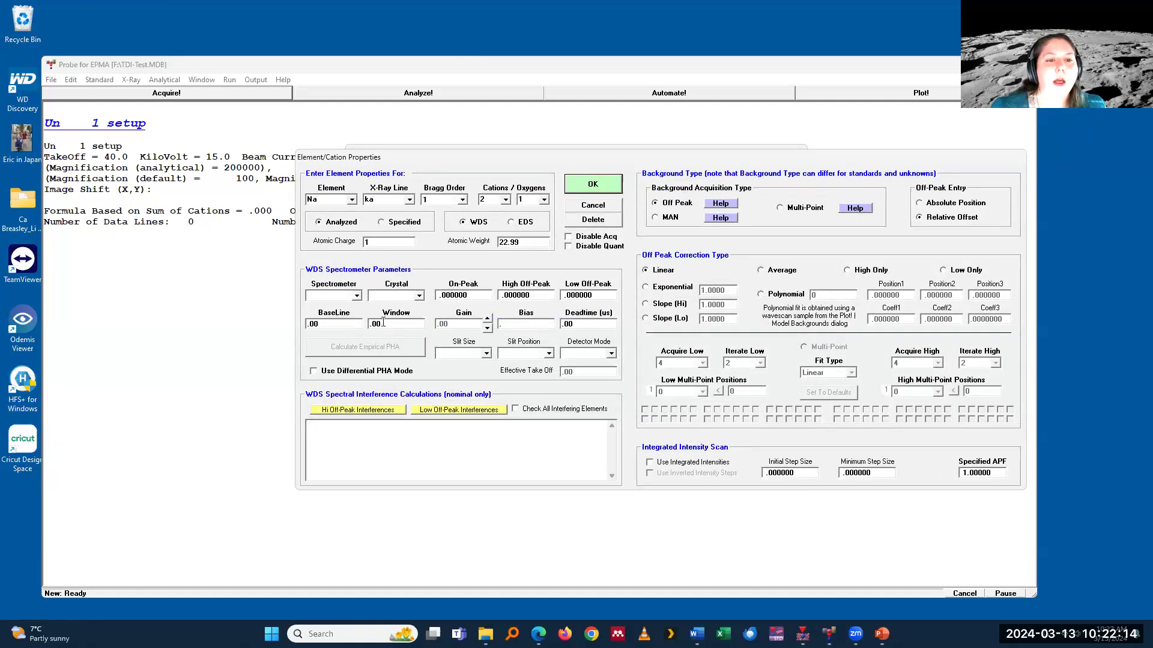
{"action": "left_click", "coordinate": [356, 295]}
{"action": "left_click", "coordinate": [337, 307]}
{"action": "left_click", "coordinate": [599, 190]}
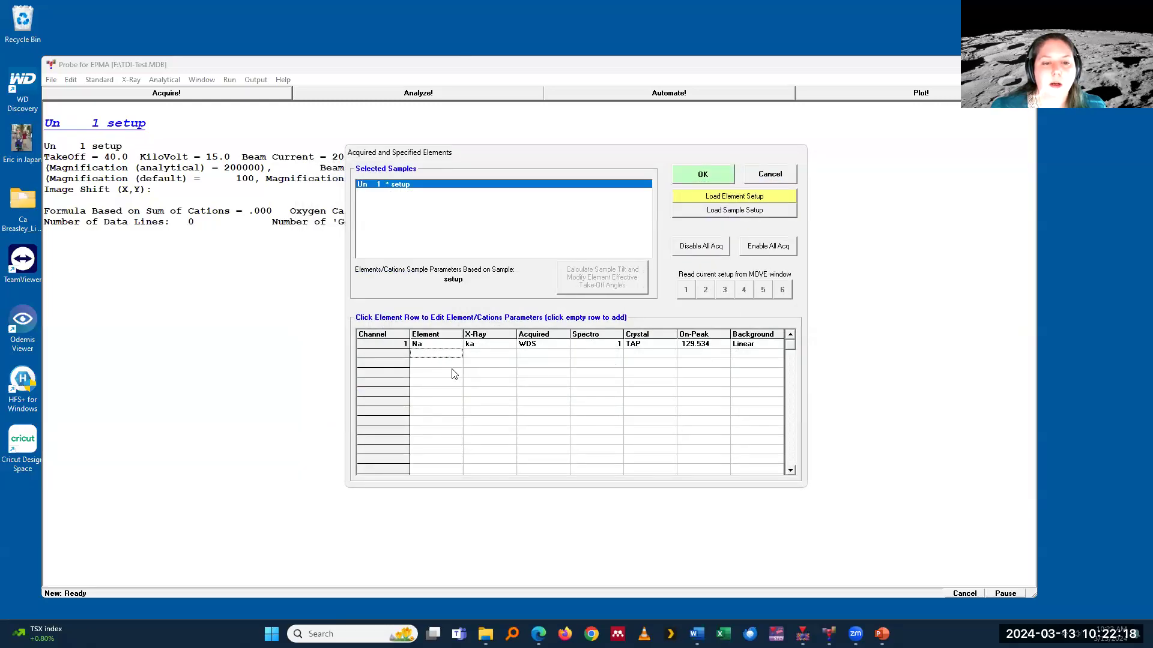
Step: Add Si ka as the second analyzed element on spectrometer 4 with the TAPL crystal
{"action": "left_click", "coordinate": [453, 374]}
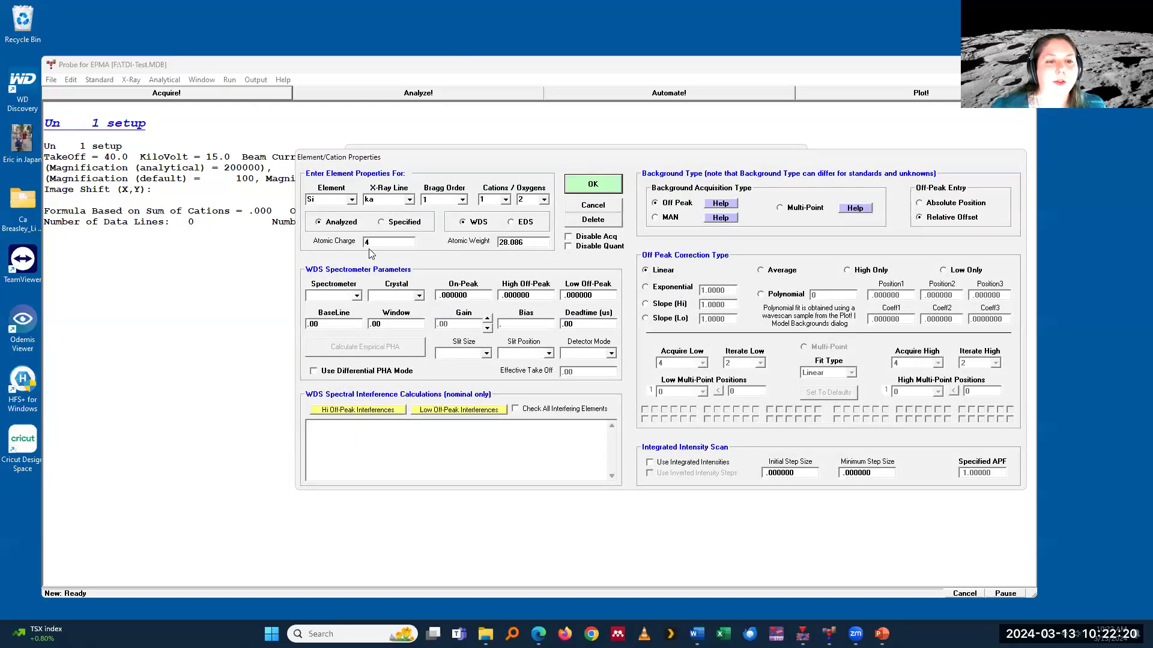
{"action": "left_click", "coordinate": [356, 296]}
{"action": "left_click", "coordinate": [336, 330]}
{"action": "left_click", "coordinate": [570, 181]}
Step: Add Fe ka as the third analyzed element on spectrometer 5 with the LIFL crystal, and accept the element list
{"action": "left_click", "coordinate": [456, 364]}
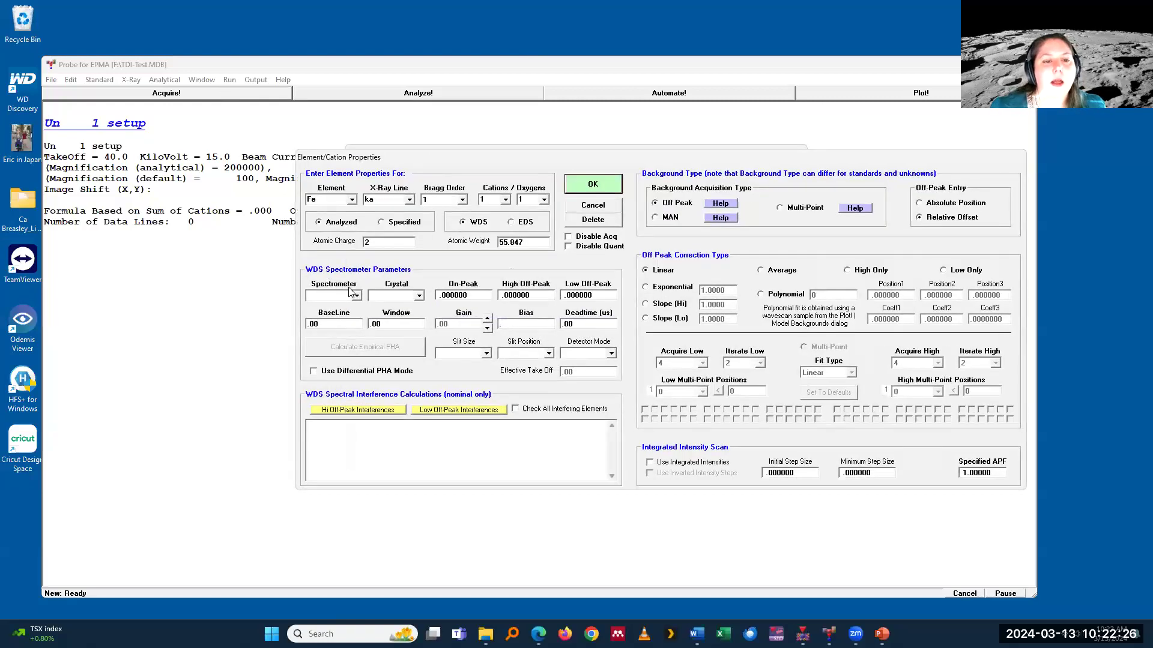
{"action": "left_click", "coordinate": [356, 295]}
{"action": "left_click", "coordinate": [333, 339]}
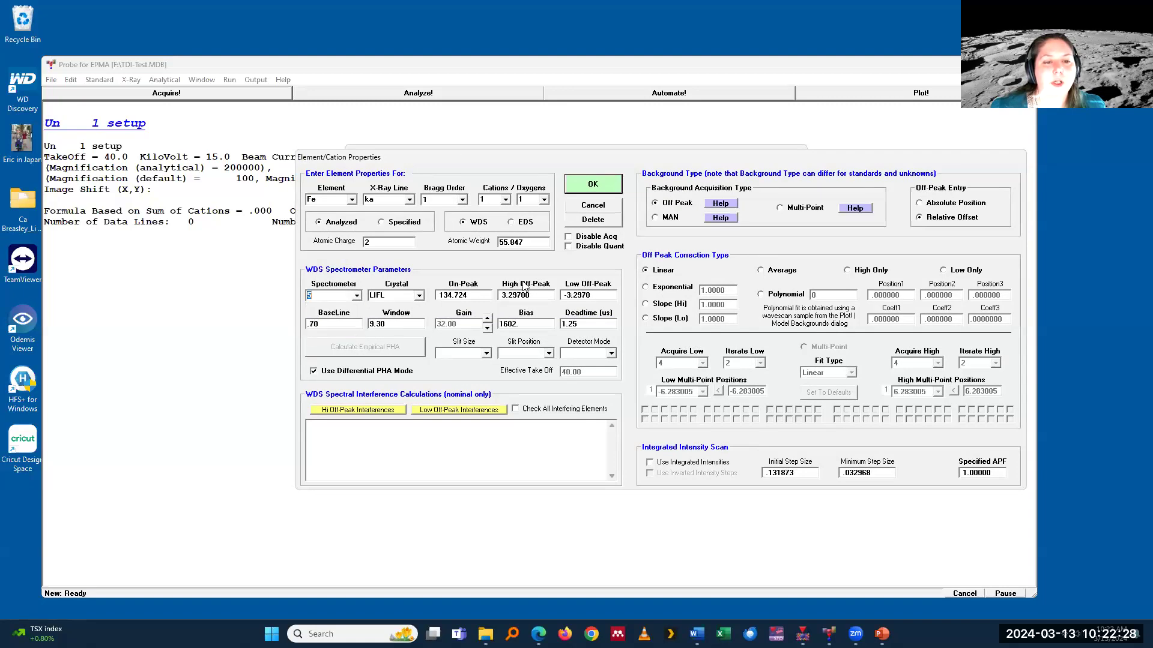
{"action": "left_click", "coordinate": [595, 185]}
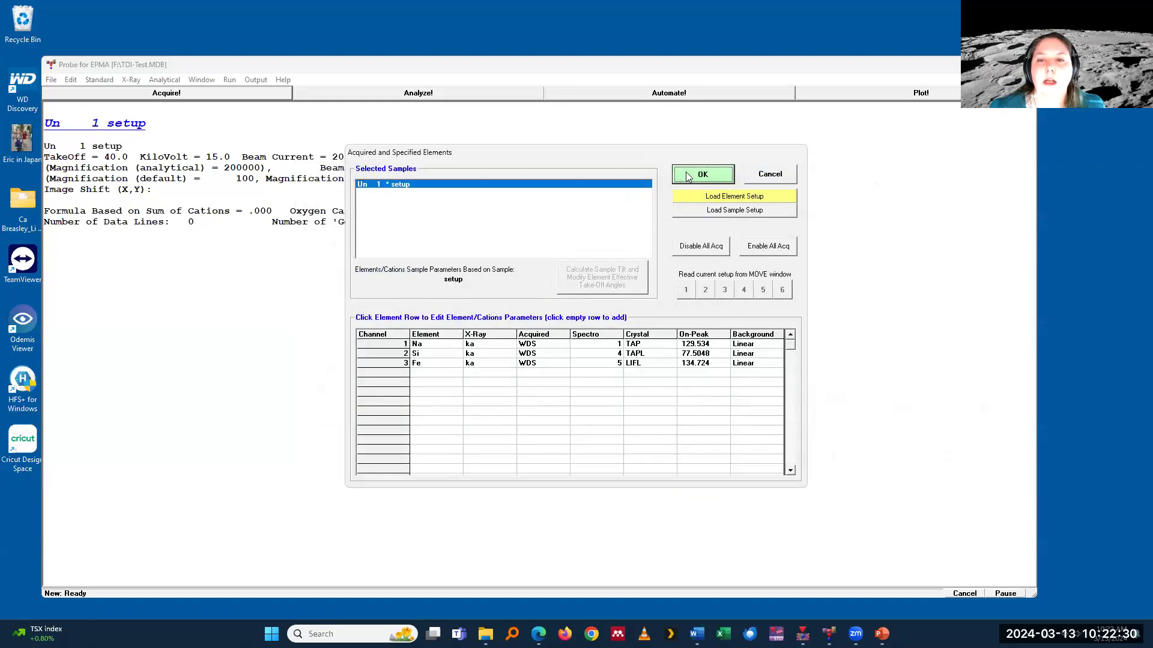
{"action": "left_click", "coordinate": [703, 176]}
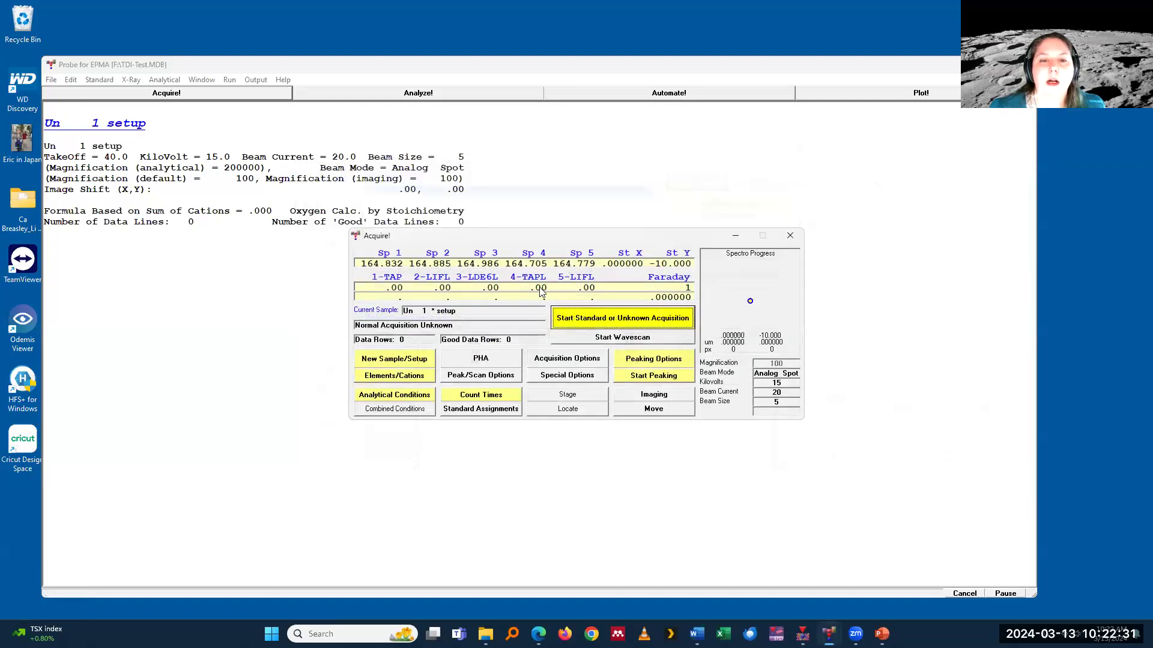
Step: Review and accept the analytical conditions of the setup sample
{"action": "left_click", "coordinate": [395, 395]}
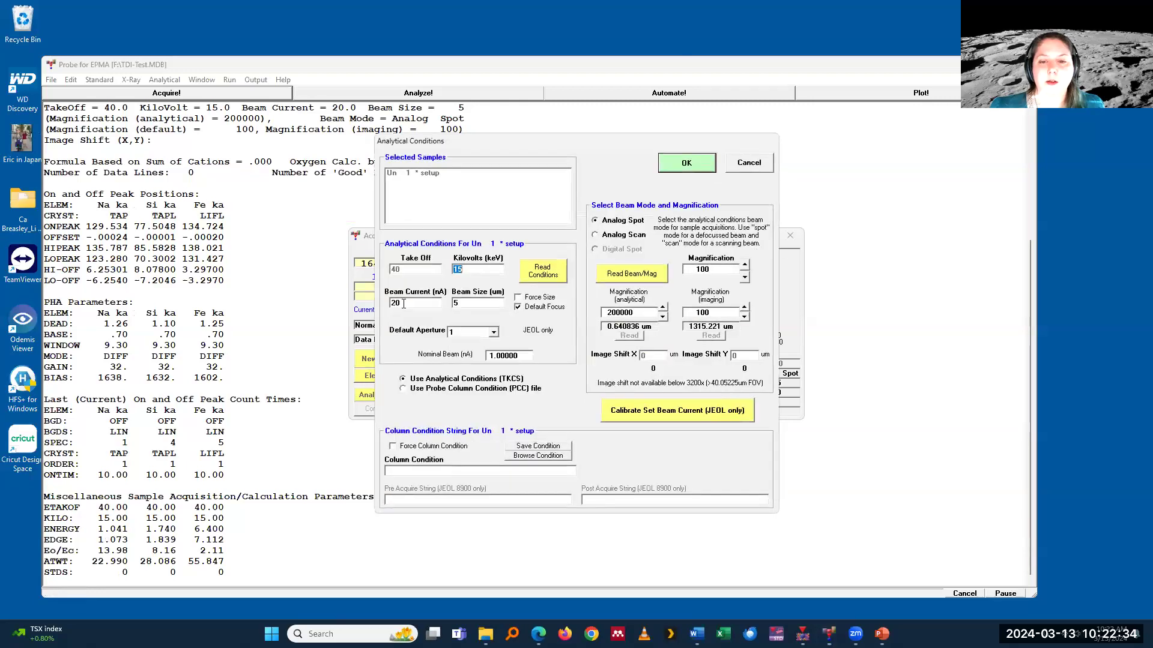
{"action": "left_click", "coordinate": [699, 165]}
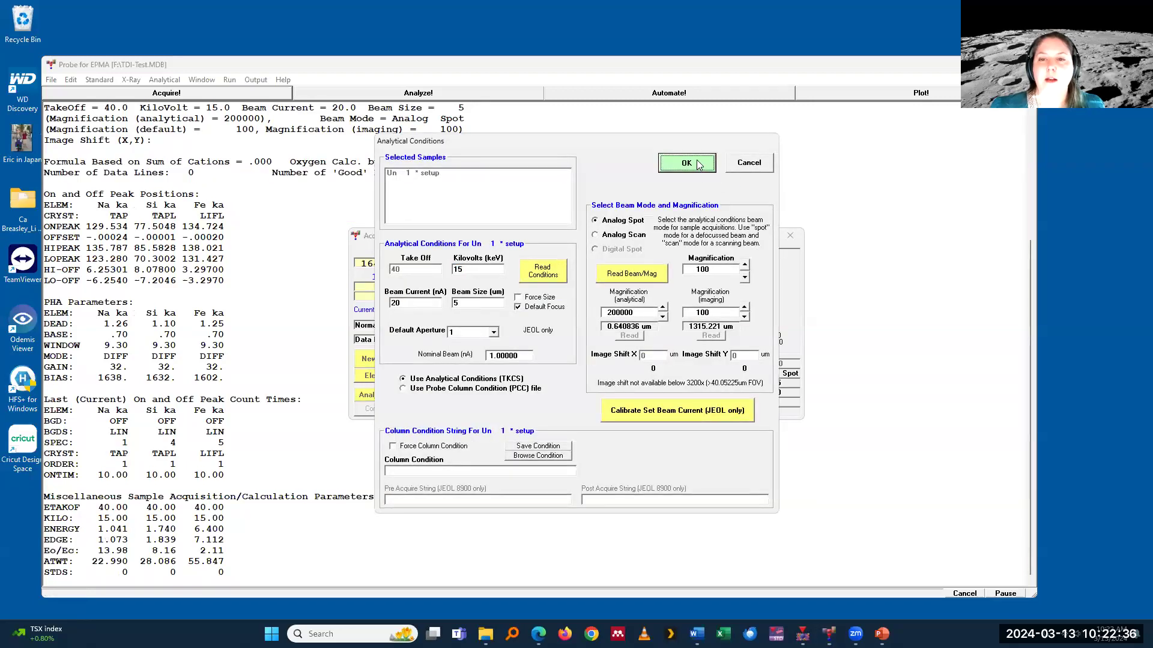
Step: Add the standards 2 Anorthite, NMNH 137041 and 6 Chromite, NMNH 117075 to the run
{"action": "left_click", "coordinate": [668, 366]}
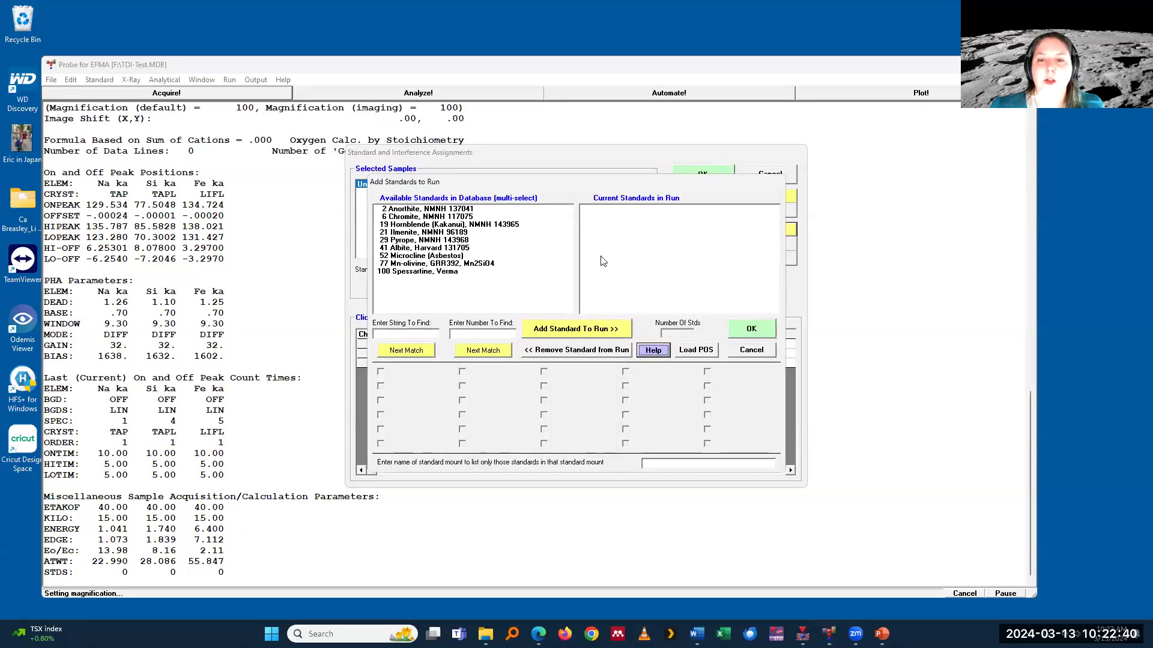
{"action": "double_click", "coordinate": [419, 209]}
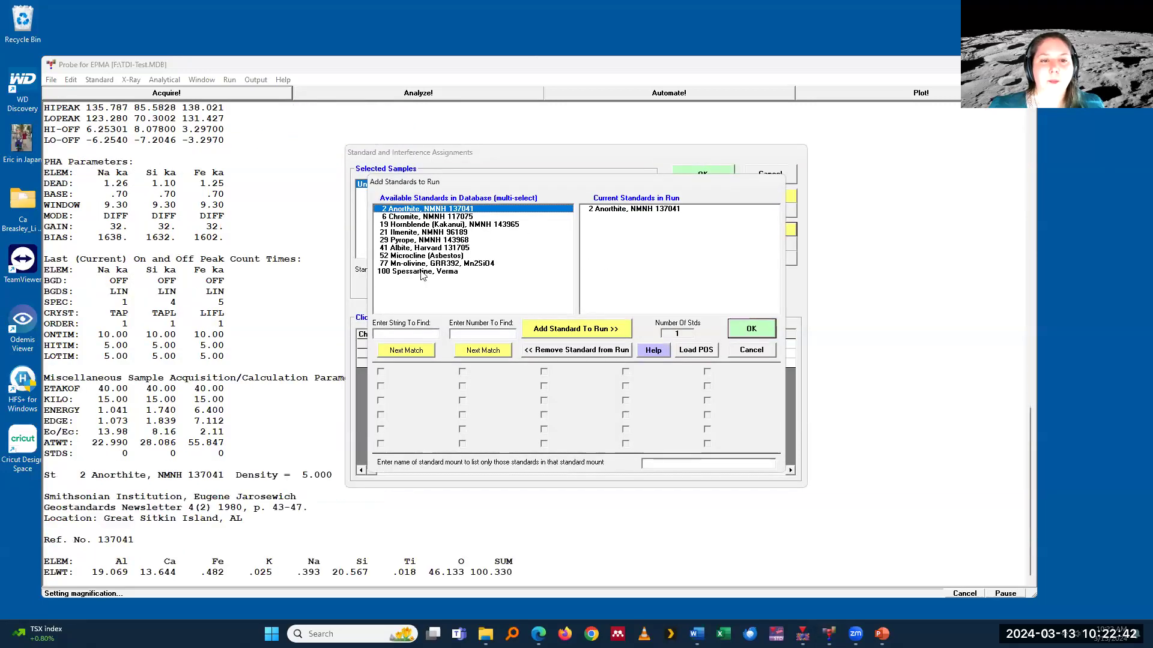
{"action": "double_click", "coordinate": [427, 216]}
{"action": "left_click", "coordinate": [744, 332]}
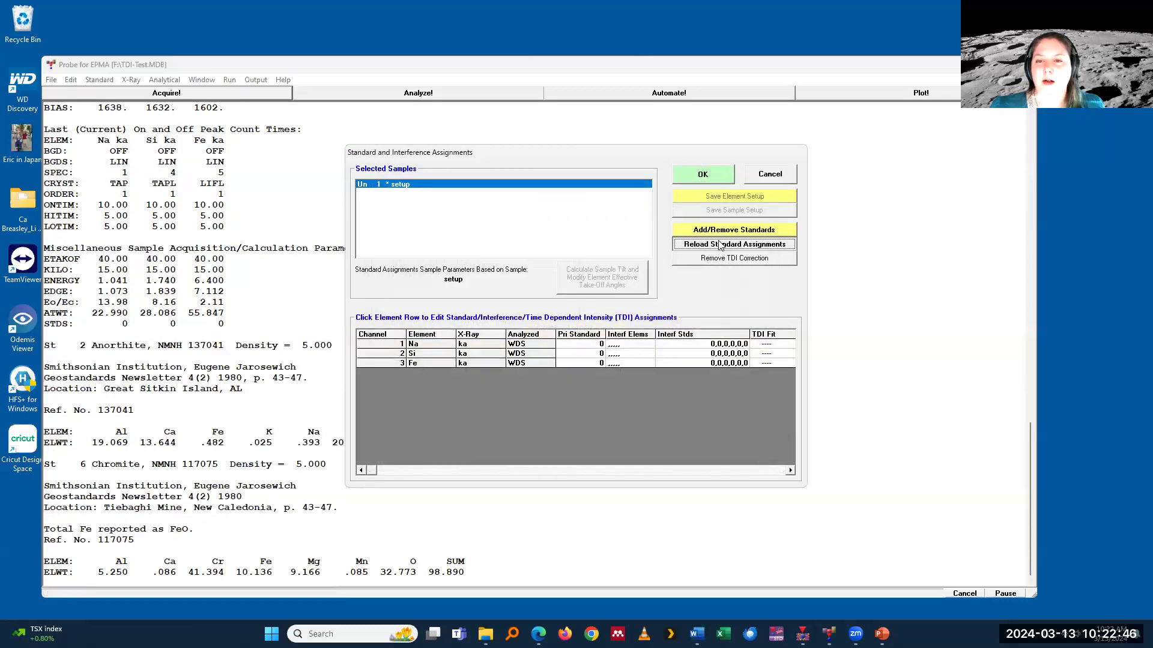
Step: Reload the default standard assignments for the setup sample and accept them
{"action": "left_click", "coordinate": [721, 245]}
{"action": "left_click", "coordinate": [666, 359]}
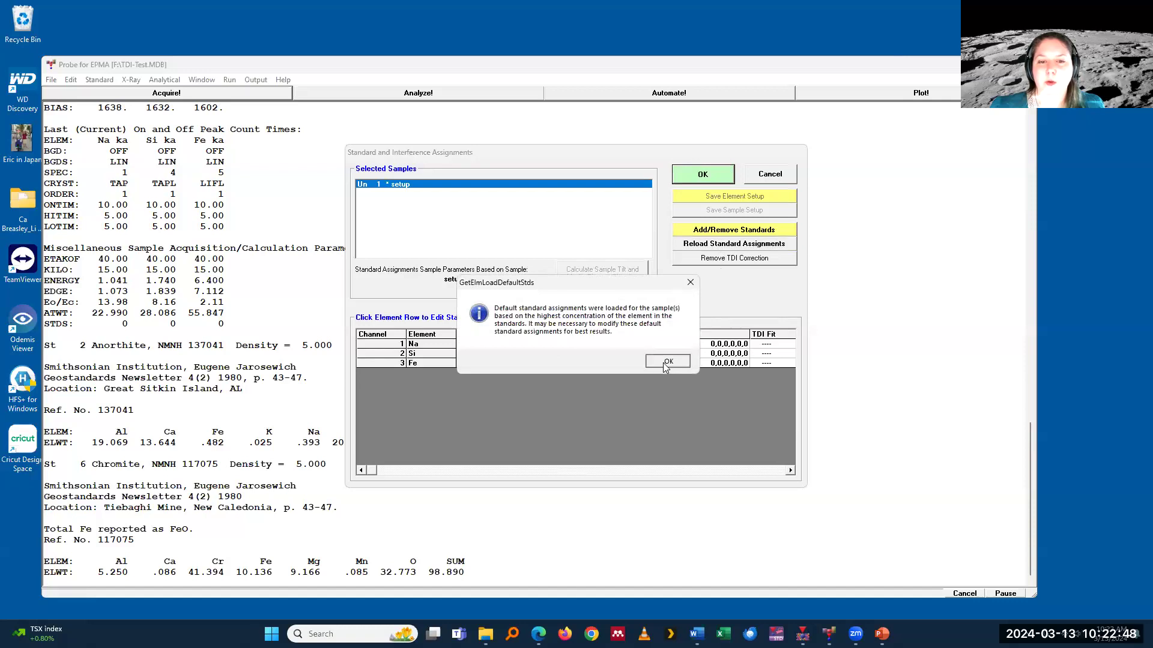
{"action": "left_click", "coordinate": [665, 361]}
{"action": "left_click", "coordinate": [684, 174]}
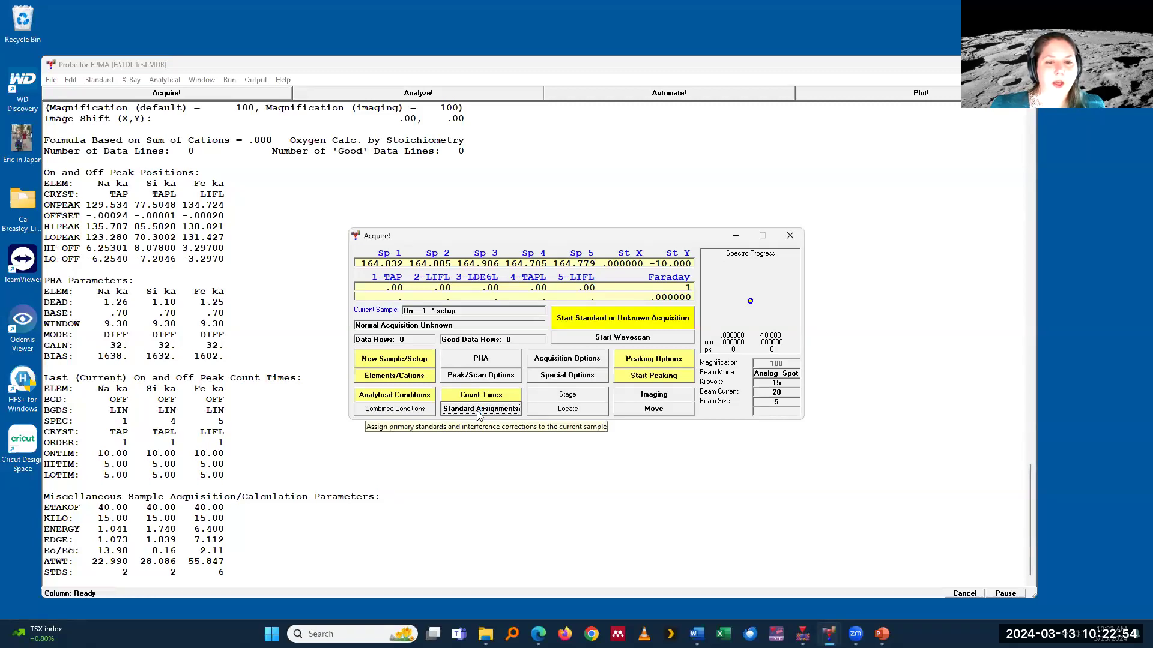
Step: Set the special acquisition to self calibration TDI with 10 count time intervals, leaving TDI data on standard samples off
{"action": "left_click", "coordinate": [576, 381]}
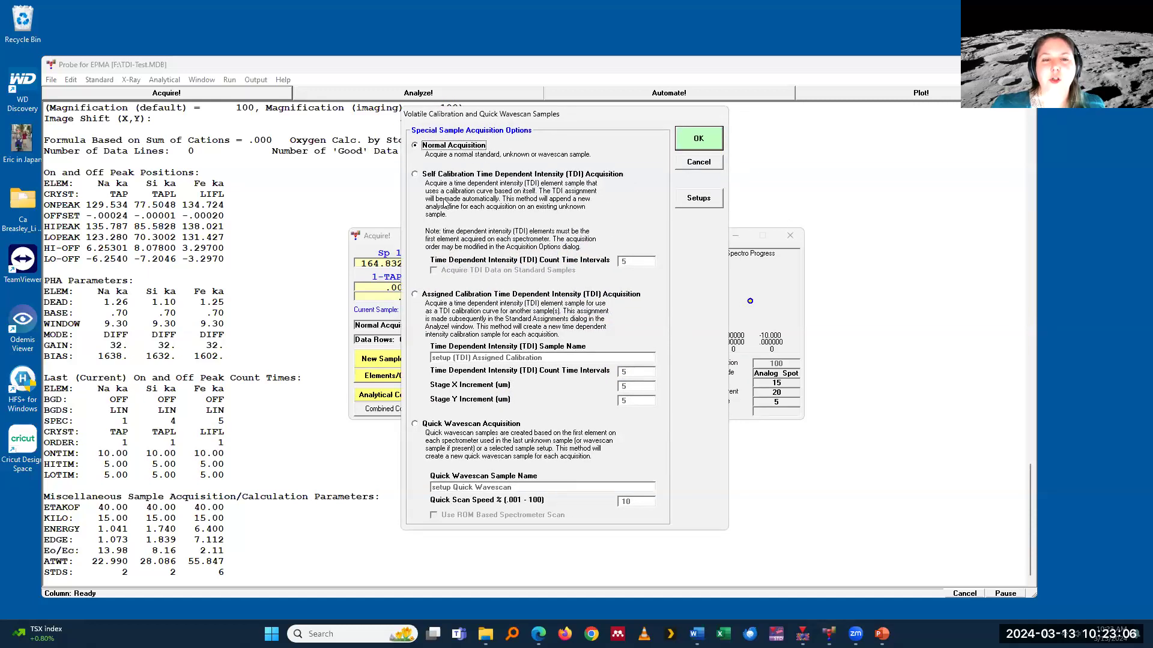
{"action": "left_click", "coordinate": [459, 174]}
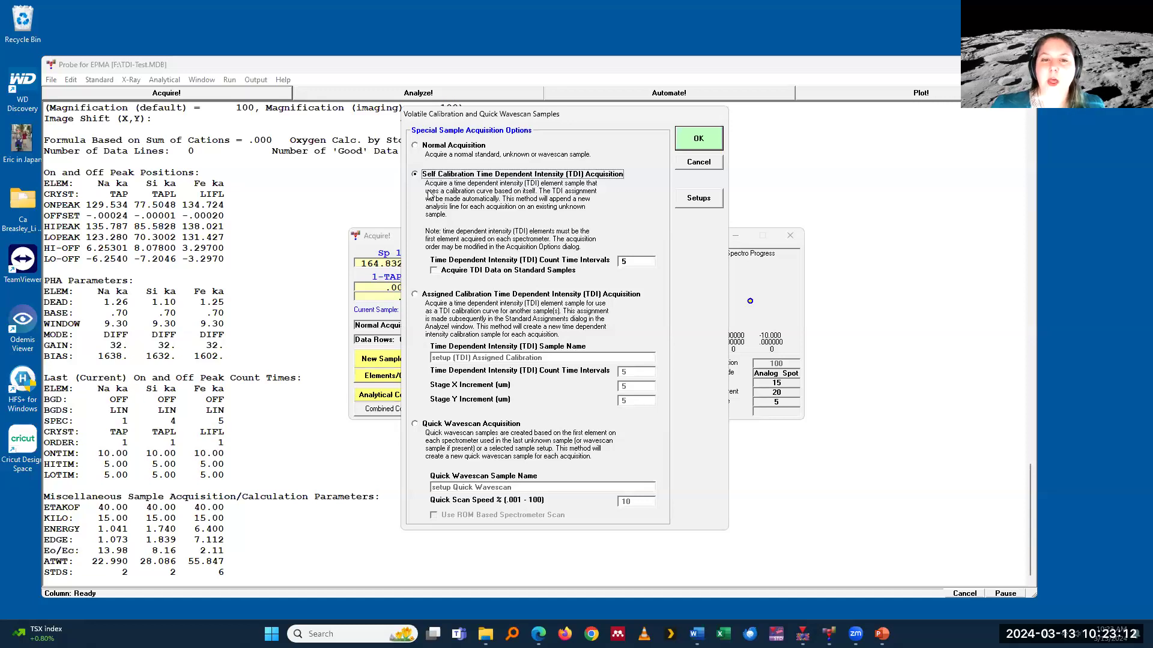
{"action": "left_click", "coordinate": [640, 261]}
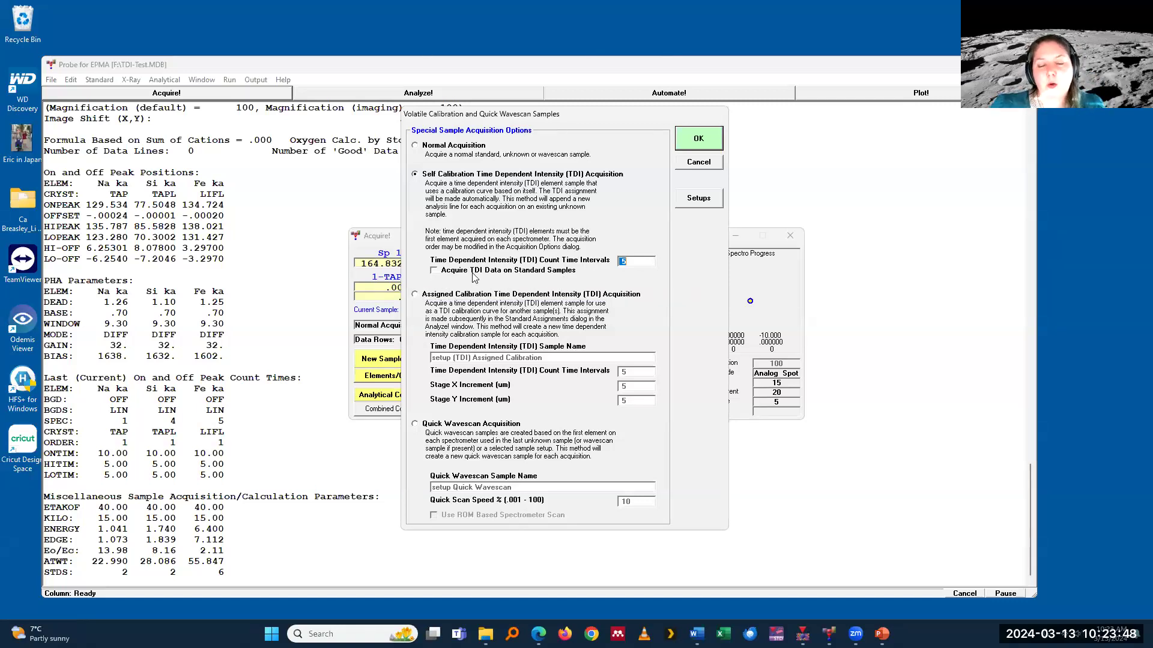
{"action": "left_click", "coordinate": [435, 271]}
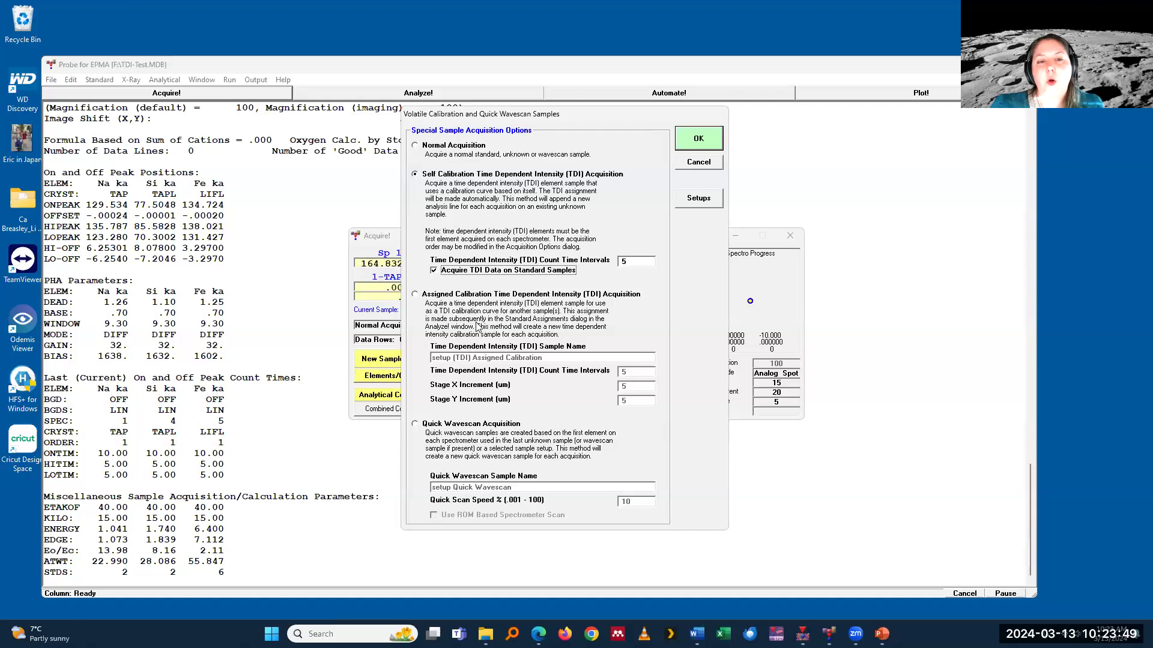
{"action": "left_click", "coordinate": [446, 275]}
{"action": "left_click", "coordinate": [640, 261]}
{"action": "type", "text": "10"}
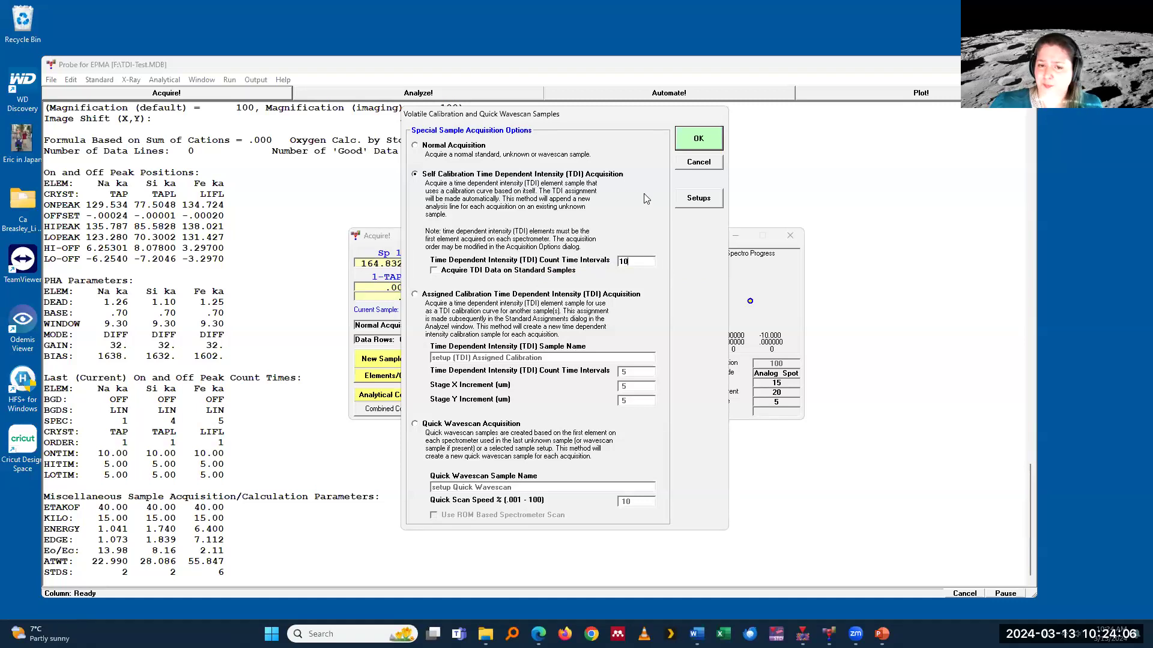
{"action": "left_click", "coordinate": [697, 139]}
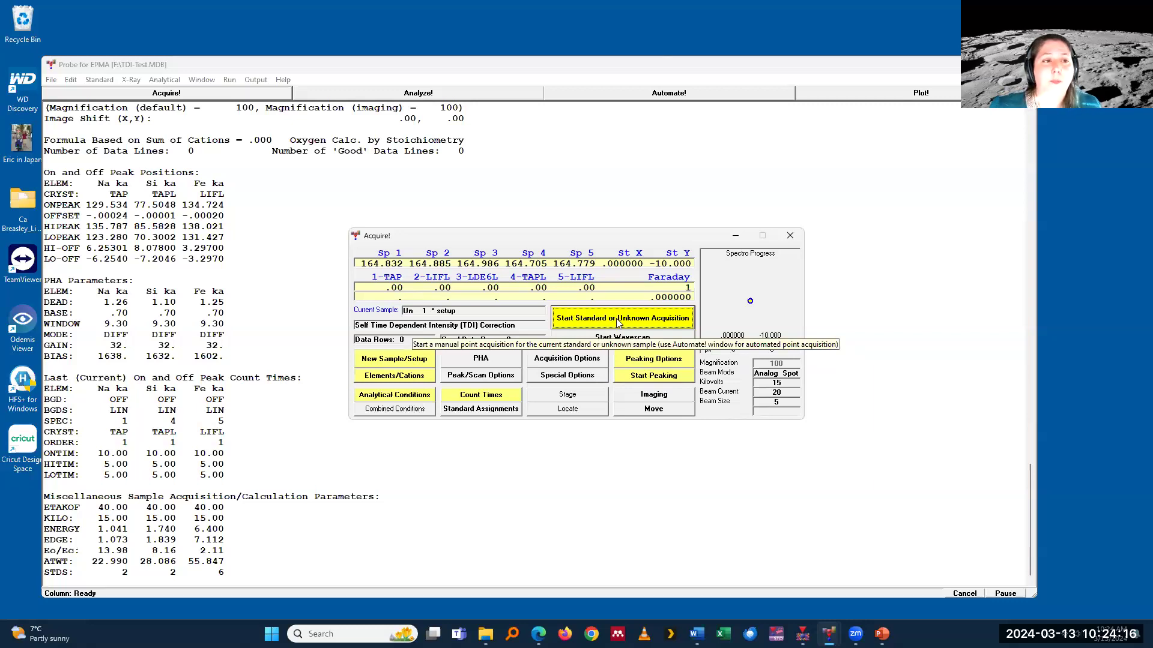
Step: Leave the acquisition window and close the TDI-Test.MDB probe database
{"action": "left_click", "coordinate": [790, 235]}
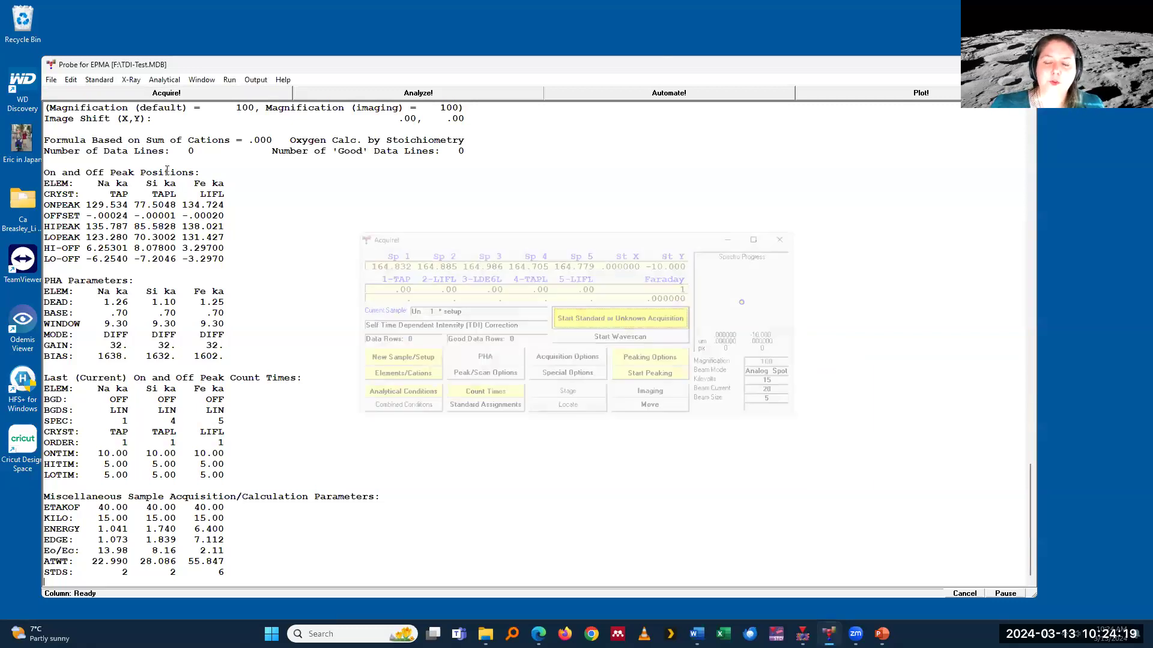
{"action": "left_click", "coordinate": [52, 81]}
{"action": "left_click", "coordinate": [75, 159]}
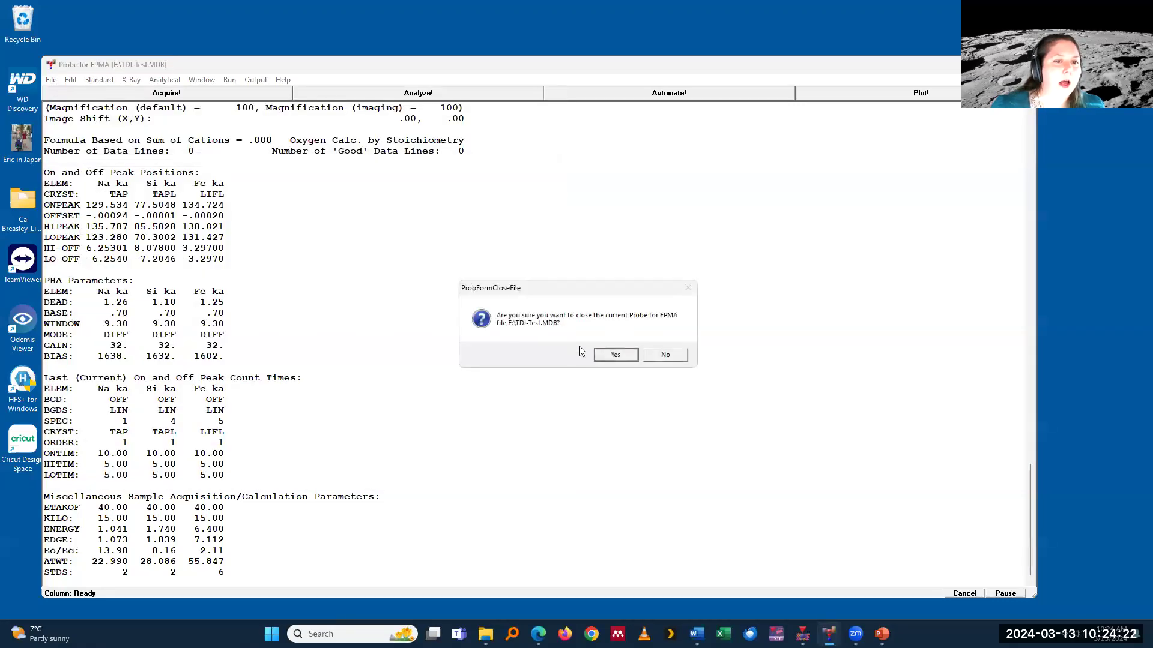
{"action": "left_click", "coordinate": [598, 355]}
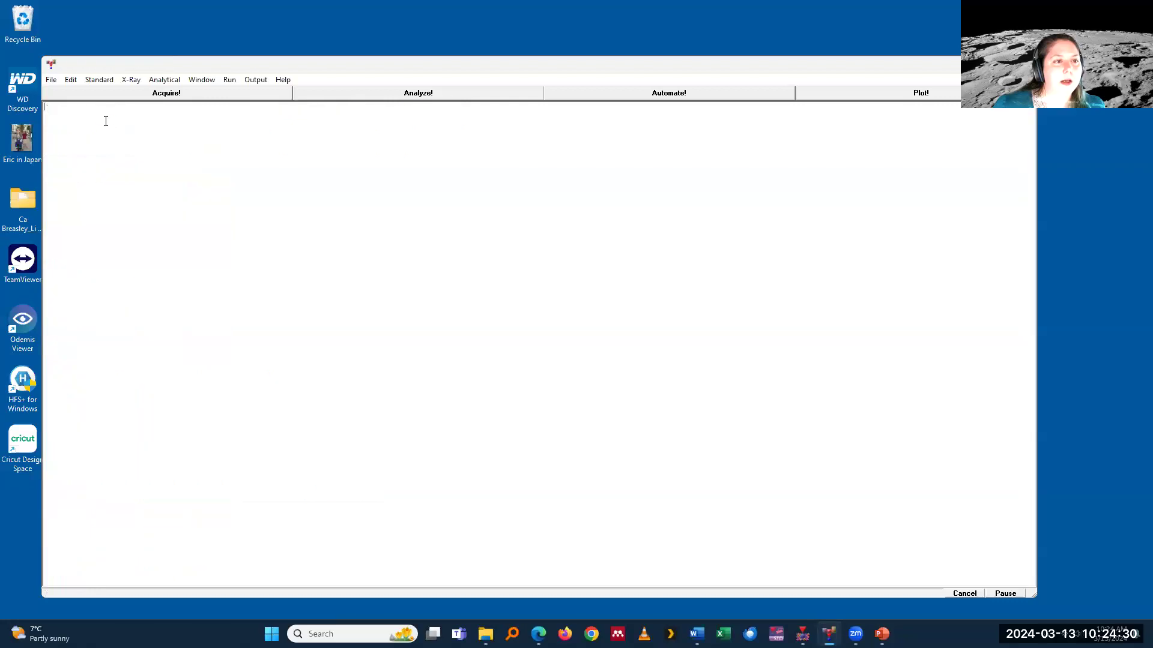
Step: Try to open the 2016-02-16_TDI glasses.MDB database from the recent files in simulation mode
{"action": "left_click", "coordinate": [51, 81]}
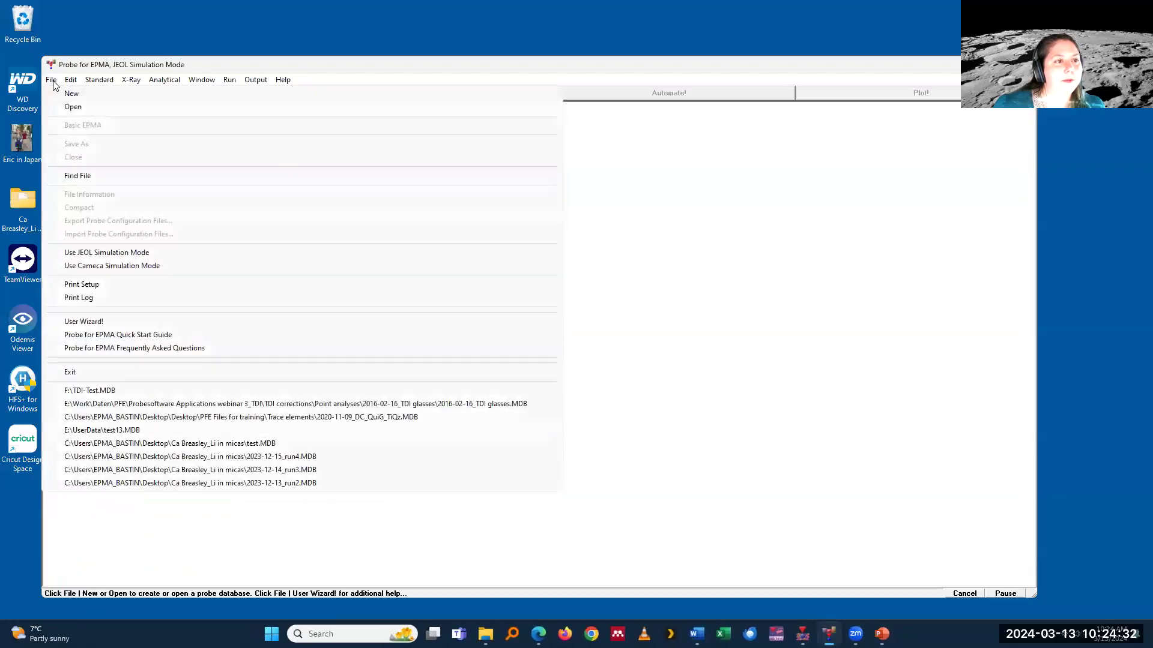
{"action": "left_click", "coordinate": [210, 420]}
{"action": "left_click", "coordinate": [667, 358]}
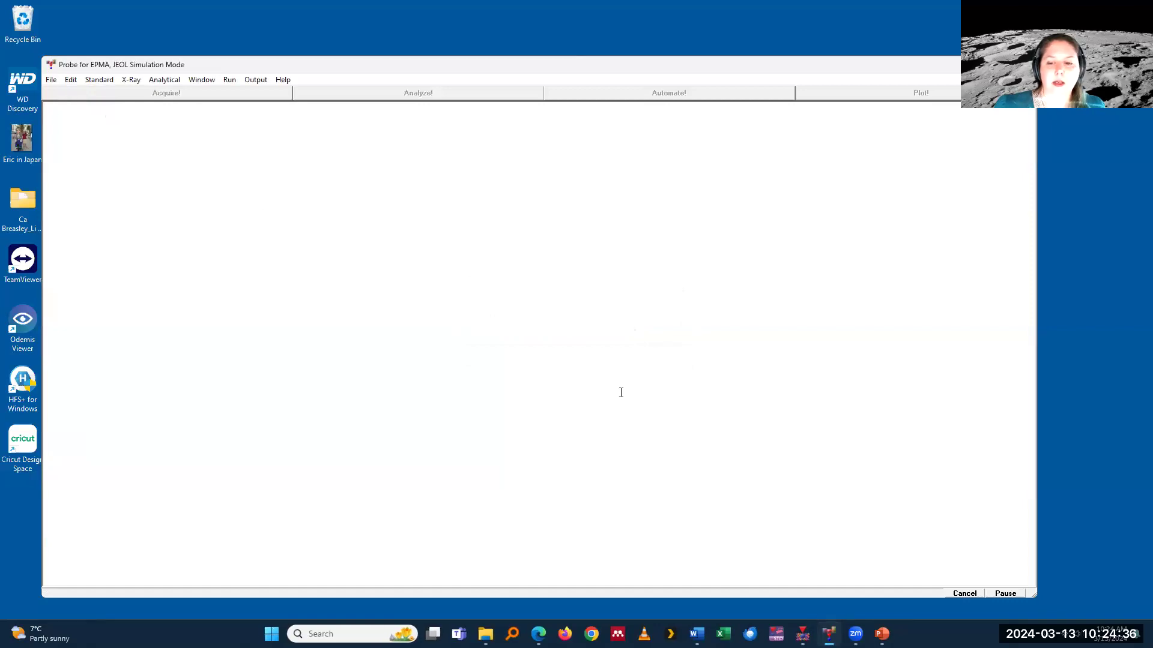
{"action": "left_click", "coordinate": [52, 80]}
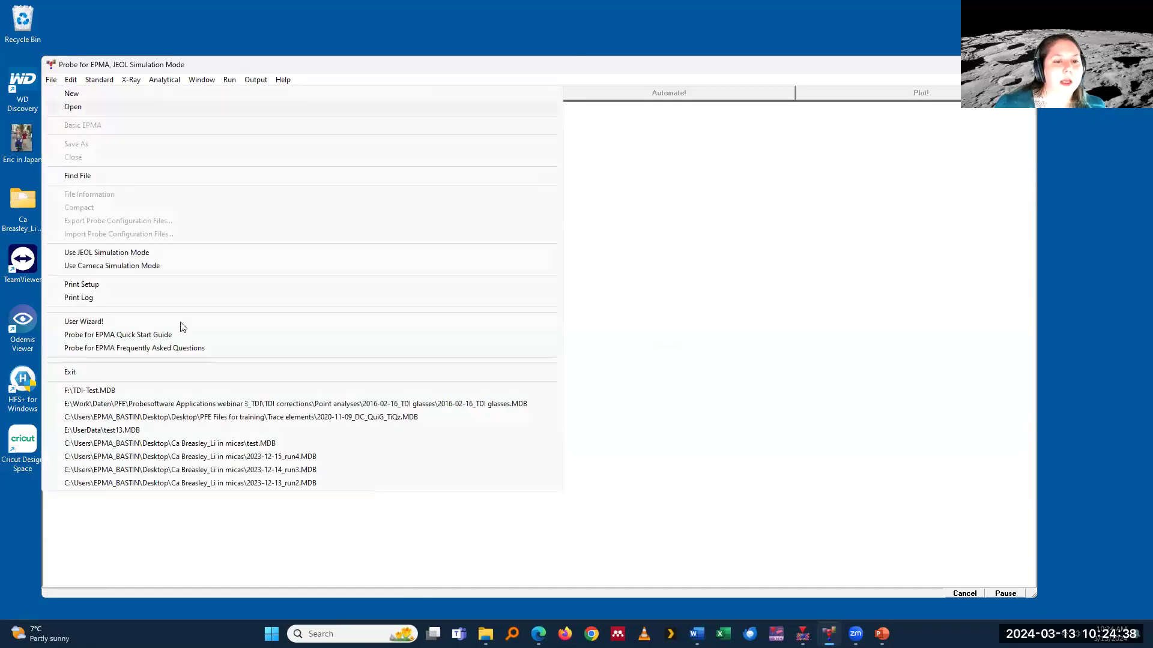
{"action": "left_click", "coordinate": [242, 410]}
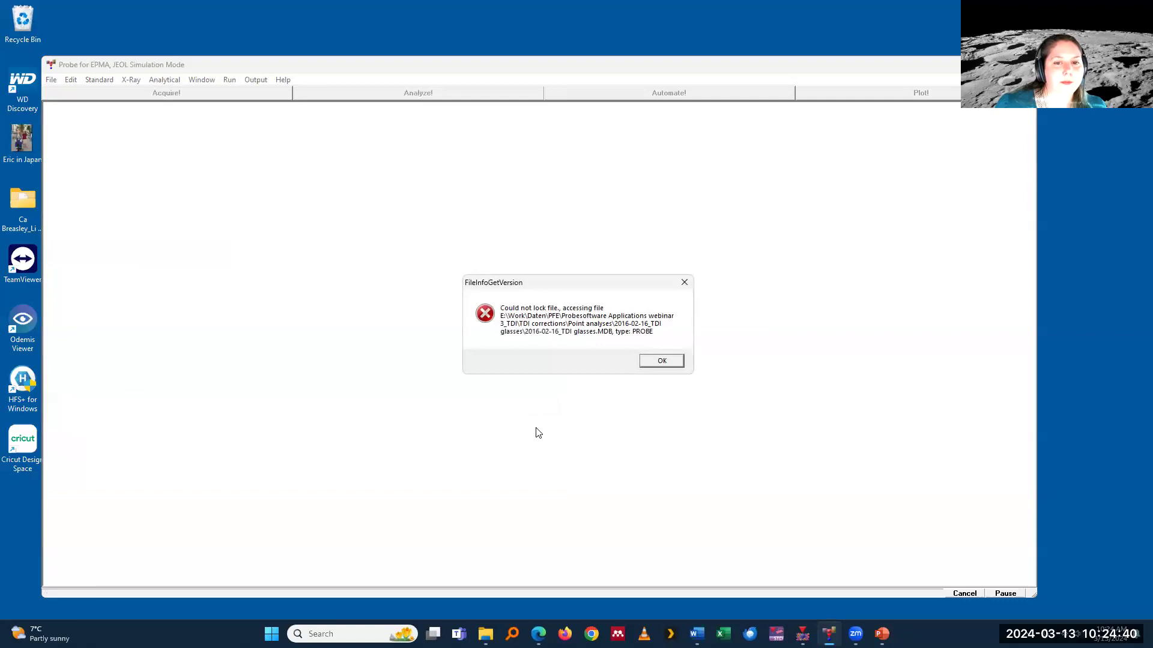
{"action": "left_click", "coordinate": [658, 359]}
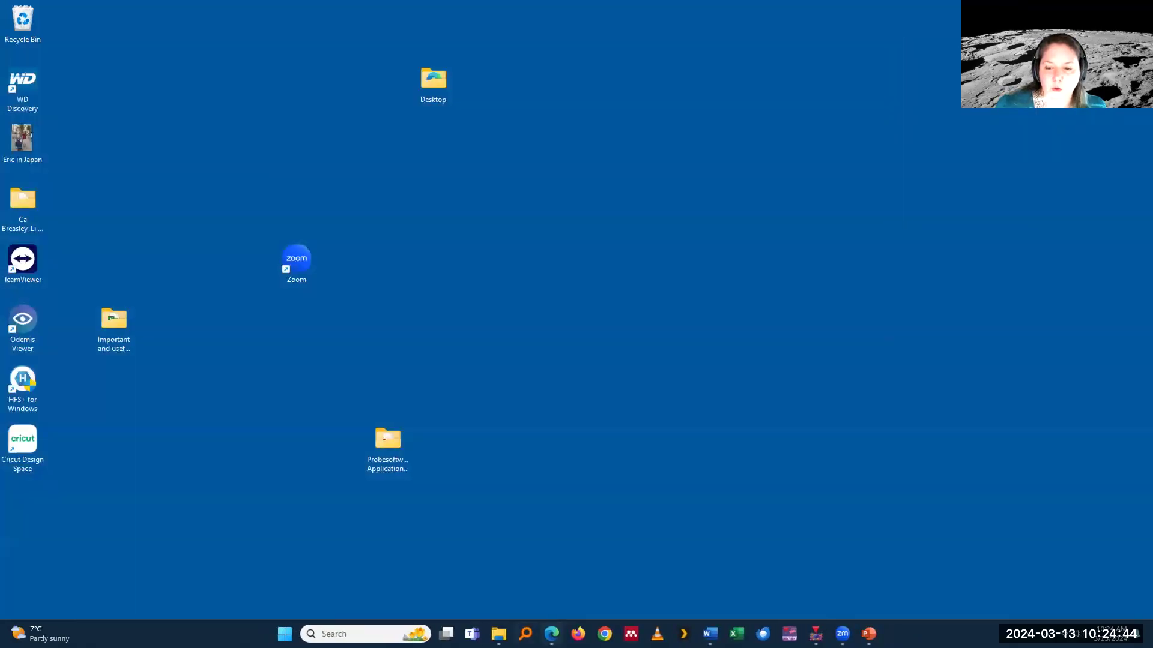
Step: Restart Probe for EPMA in off-line reprocessing mode, without interfacing to the microprobe hardware
{"action": "key", "text": "super"}
{"action": "left_click", "coordinate": [433, 280]}
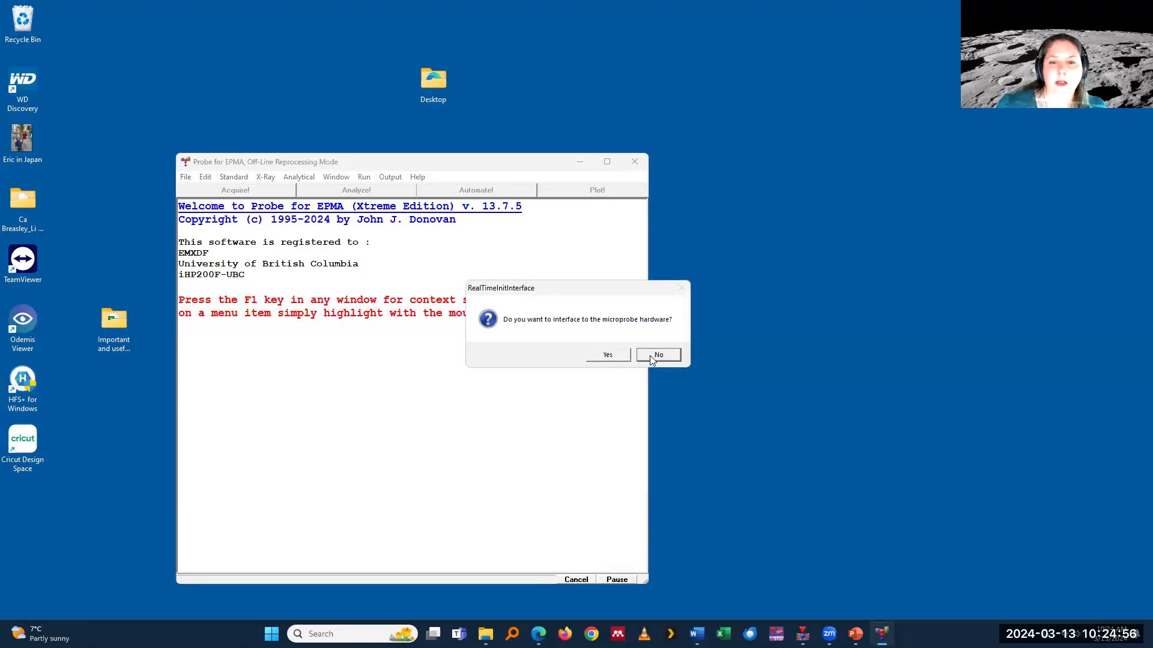
{"action": "left_click", "coordinate": [654, 356]}
Step: Try to open the 2016-02-16_TDI glasses database from the recent files in off-line reprocessing mode
{"action": "left_click", "coordinate": [186, 178]}
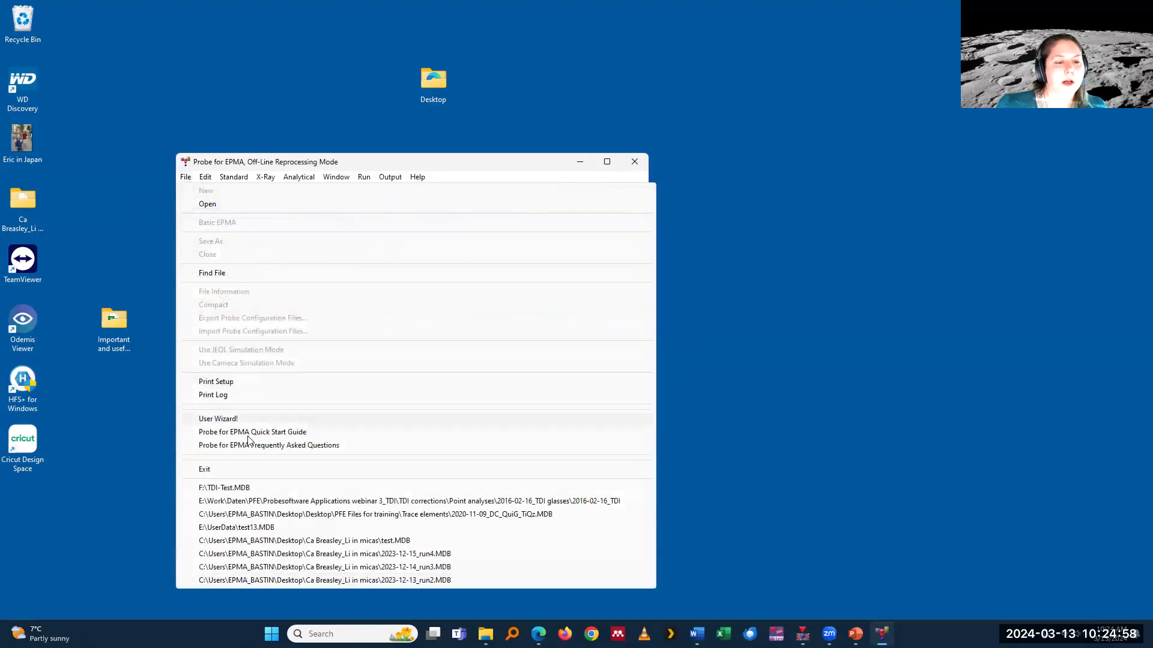
{"action": "left_click", "coordinate": [311, 503]}
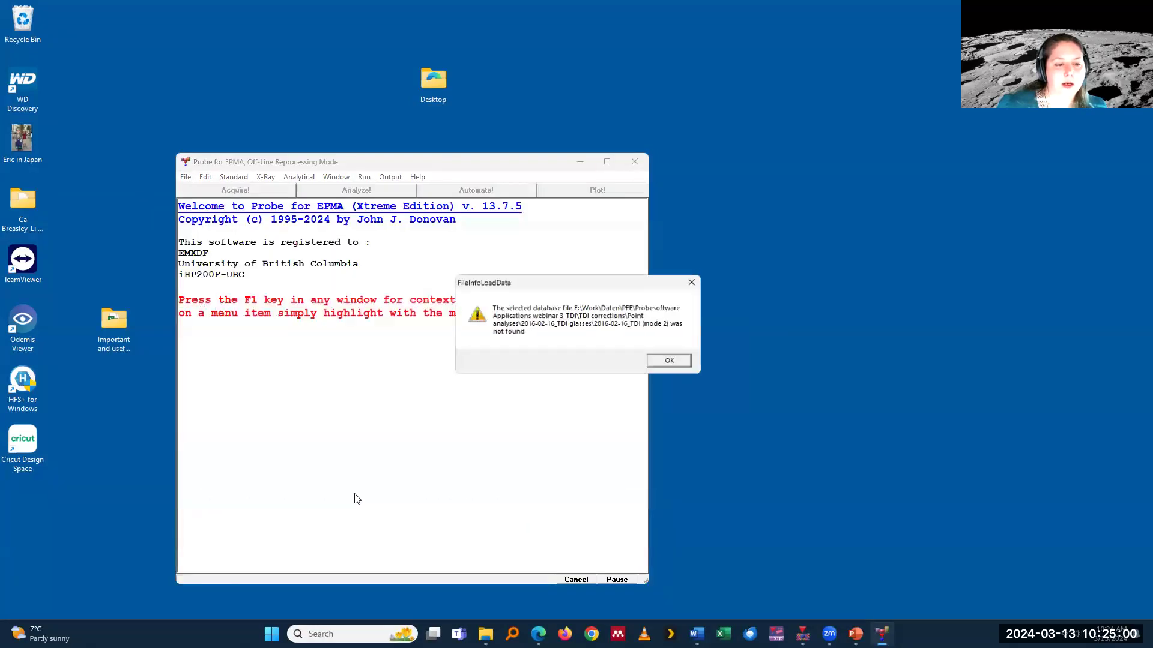
{"action": "left_click", "coordinate": [672, 364]}
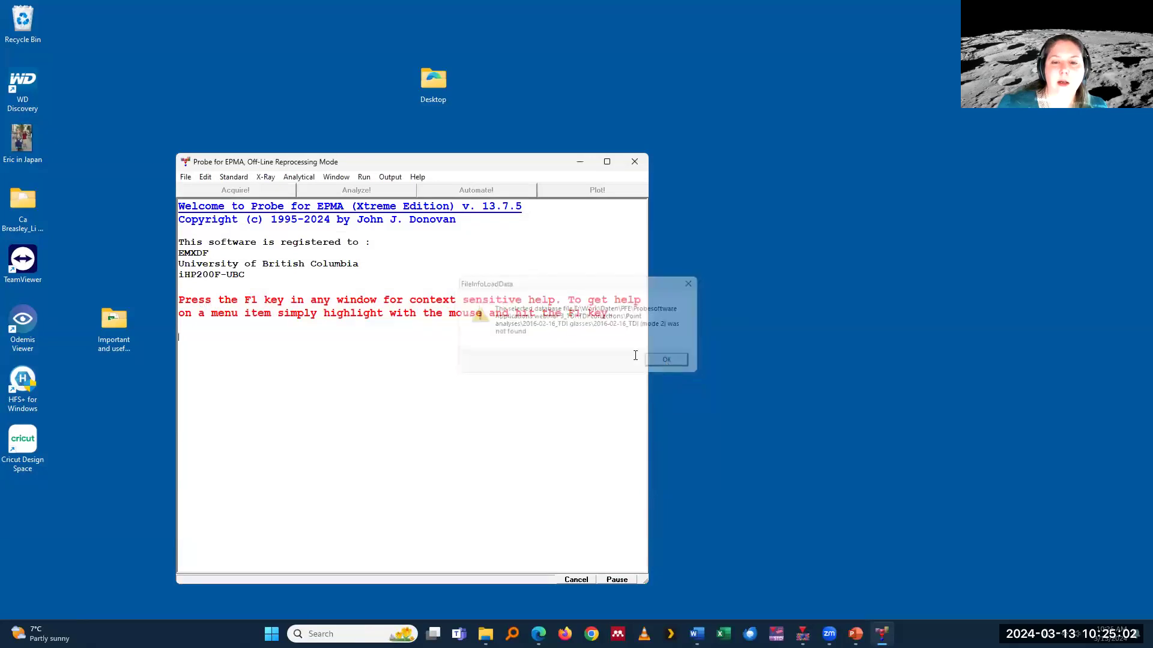
Step: In File Explorer, copy 2016-02-16_TDI glasses.MDB from the 2016-02-16_TDI glasses folder under TDI corrections, Point analyses onto the desktop
{"action": "left_click", "coordinate": [486, 635]}
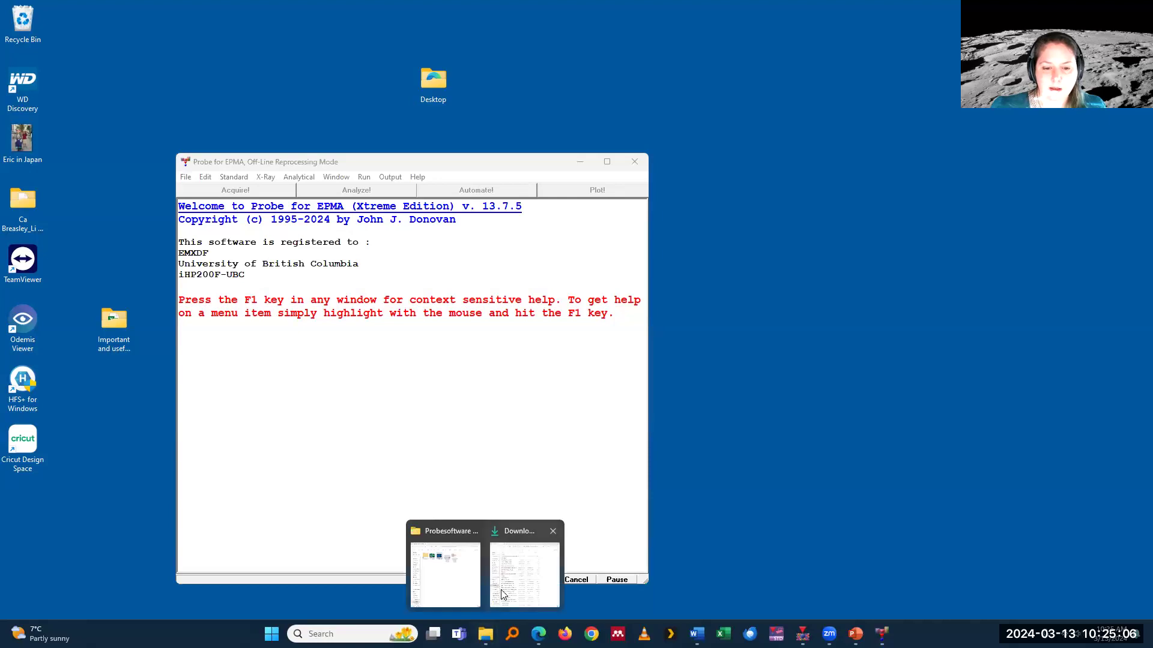
{"action": "left_click", "coordinate": [440, 584]}
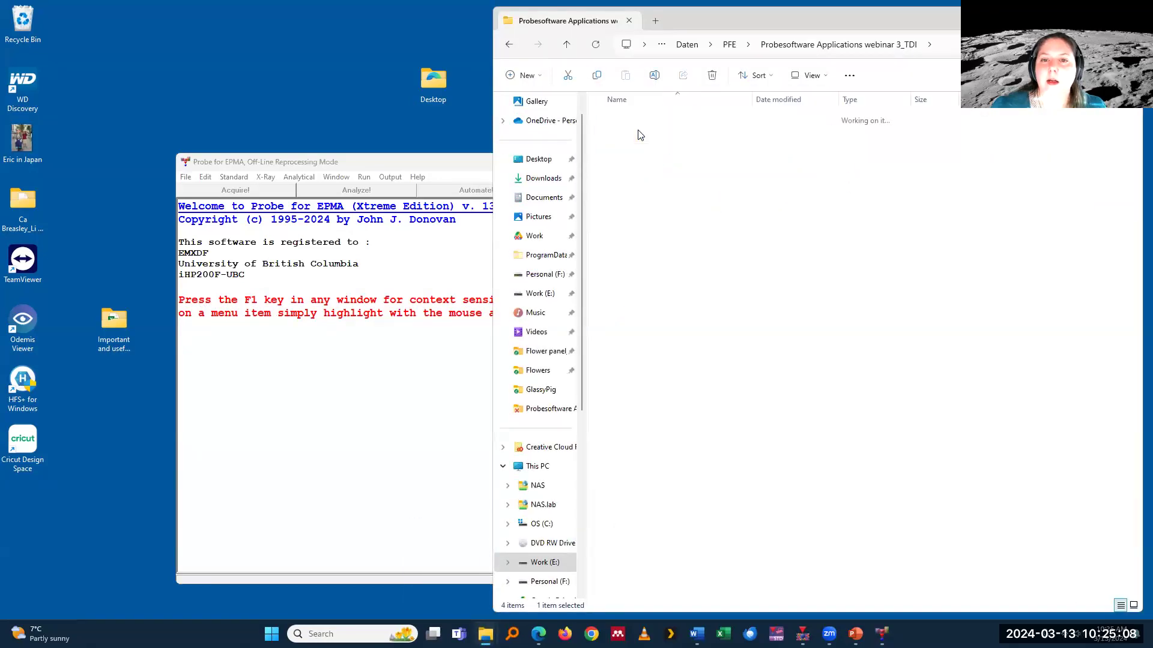
{"action": "double_click", "coordinate": [640, 135]}
{"action": "double_click", "coordinate": [620, 120]}
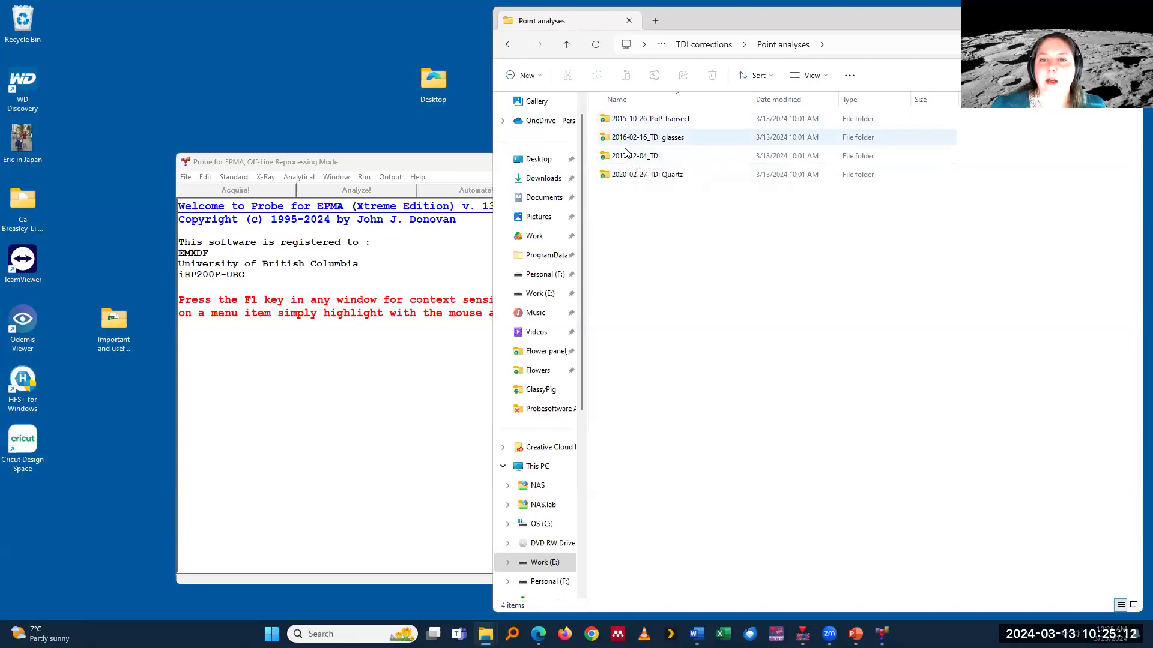
{"action": "double_click", "coordinate": [636, 138]}
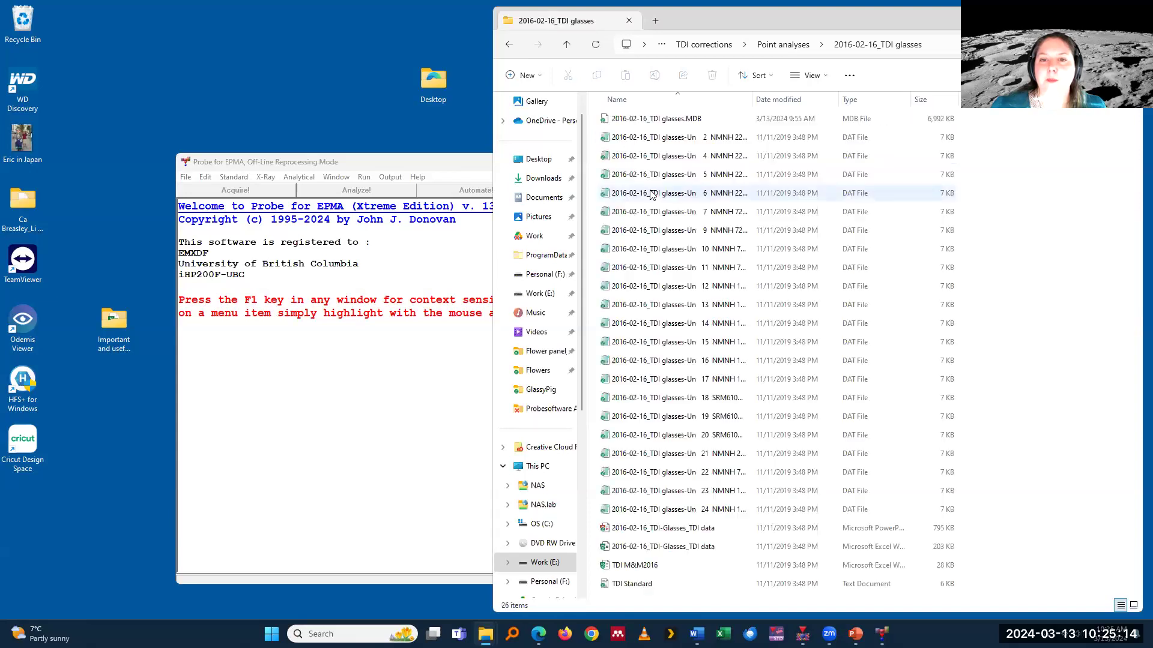
{"action": "left_click_drag", "start_coordinate": [657, 529], "coordinate": [673, 453]}
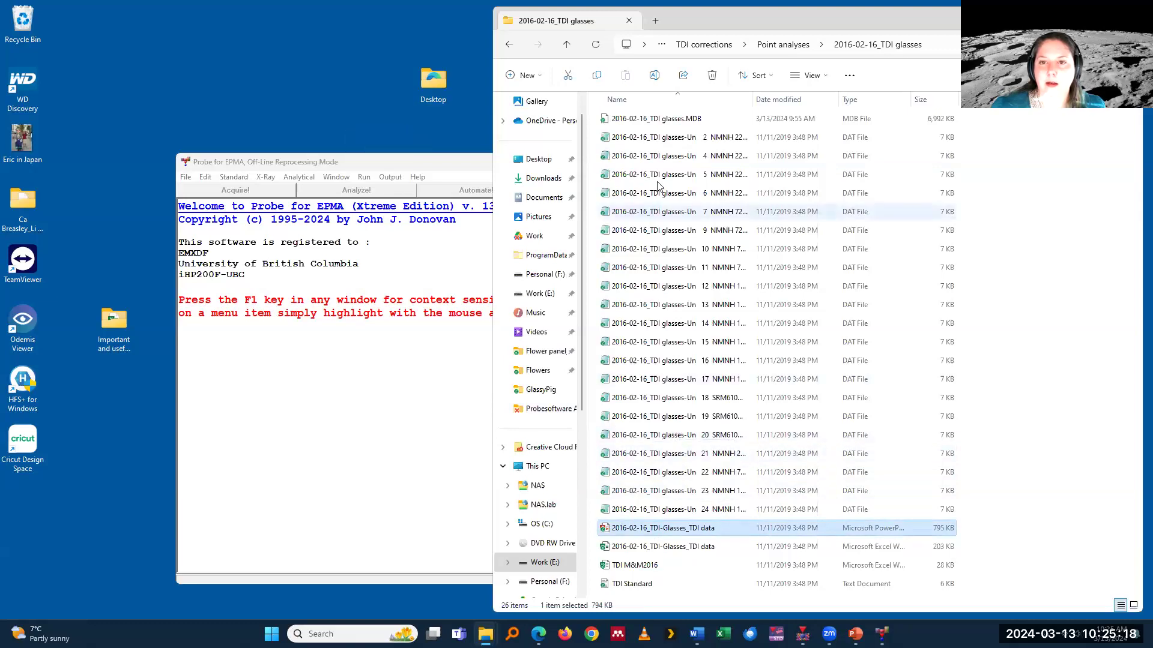
{"action": "left_click_drag", "start_coordinate": [666, 119], "coordinate": [273, 103]}
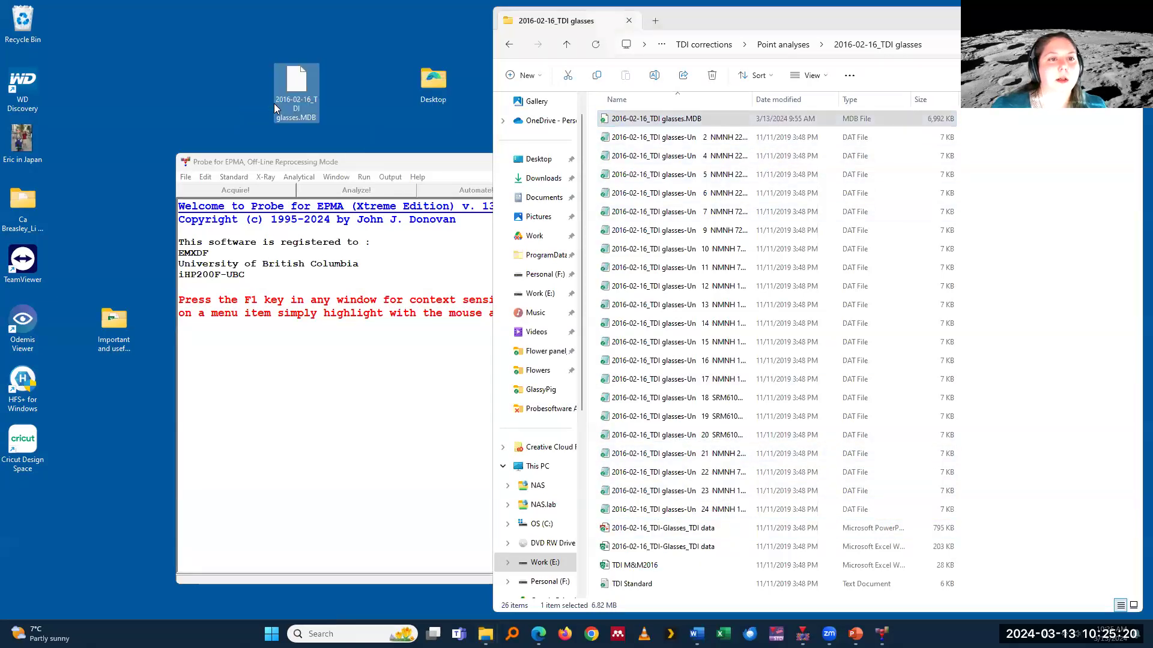
Step: Open the desktop copy of 2016-02-16_TDI glasses.MDB in Probe for EPMA, create the temporary standard composition database, and close File Explorer
{"action": "left_click", "coordinate": [349, 159]}
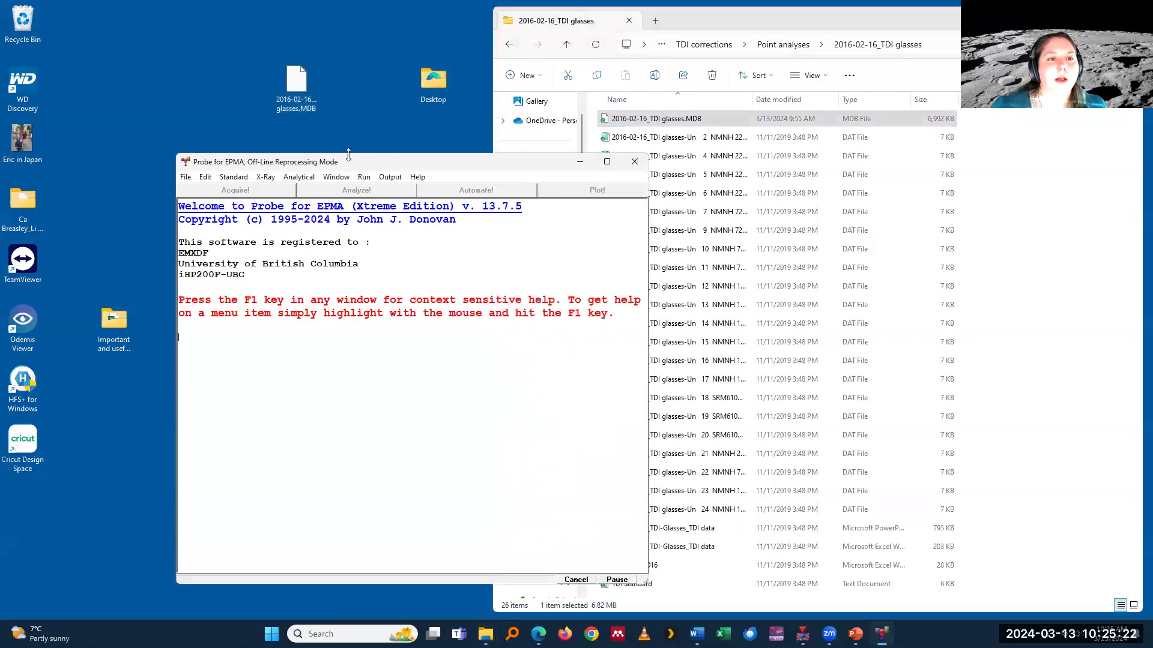
{"action": "left_click", "coordinate": [185, 177]}
{"action": "left_click", "coordinate": [207, 204]}
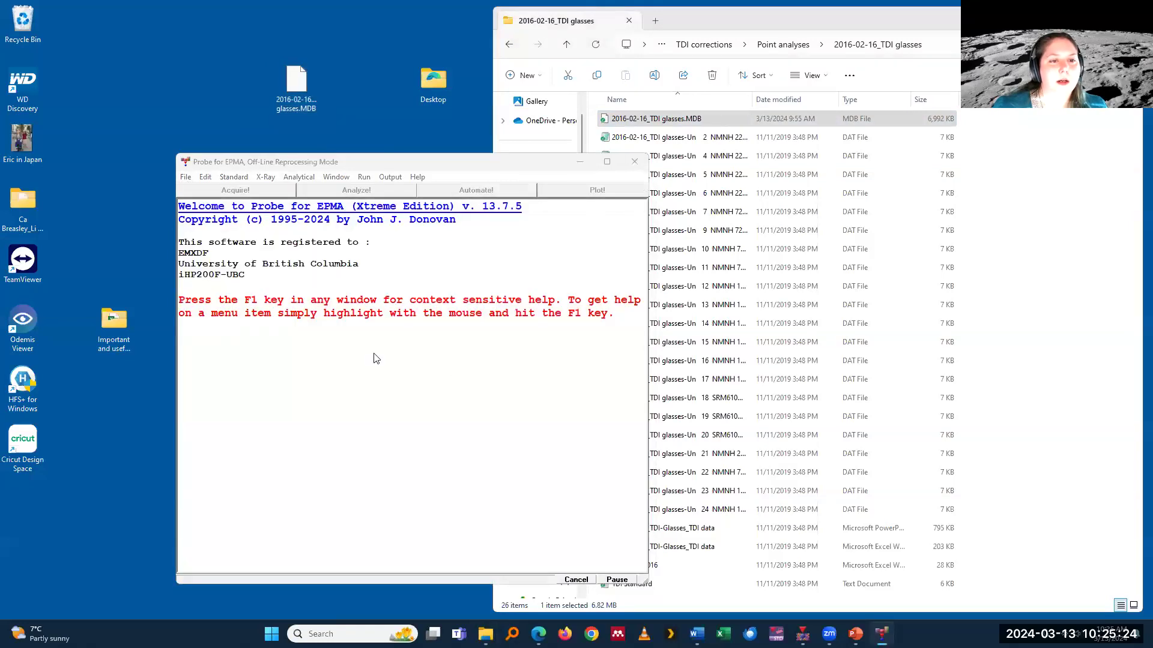
{"action": "scroll", "coordinate": [229, 289], "scroll_direction": "up", "scroll_amount": 6}
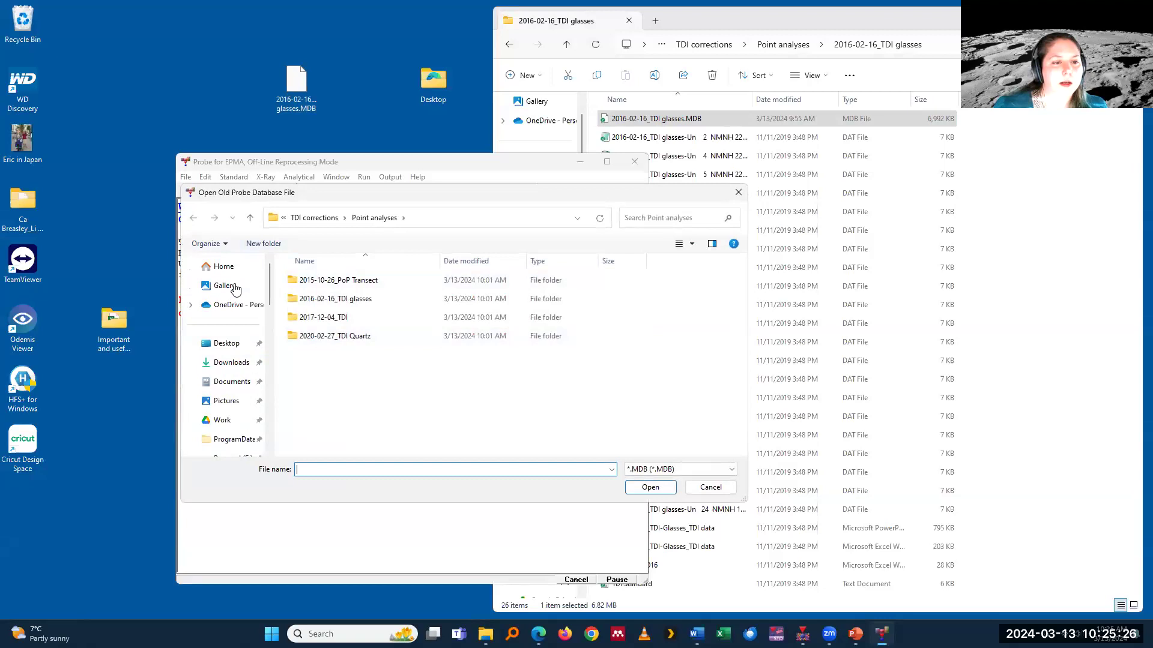
{"action": "left_click", "coordinate": [238, 350]}
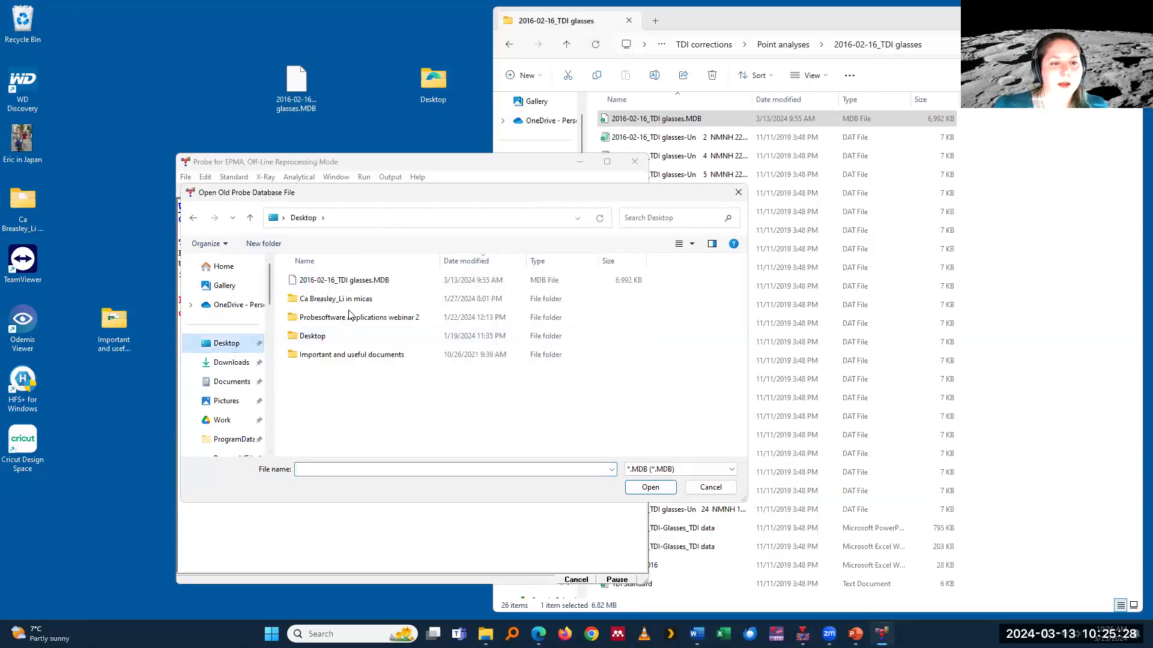
{"action": "left_click", "coordinate": [342, 279]}
{"action": "left_click", "coordinate": [631, 490]}
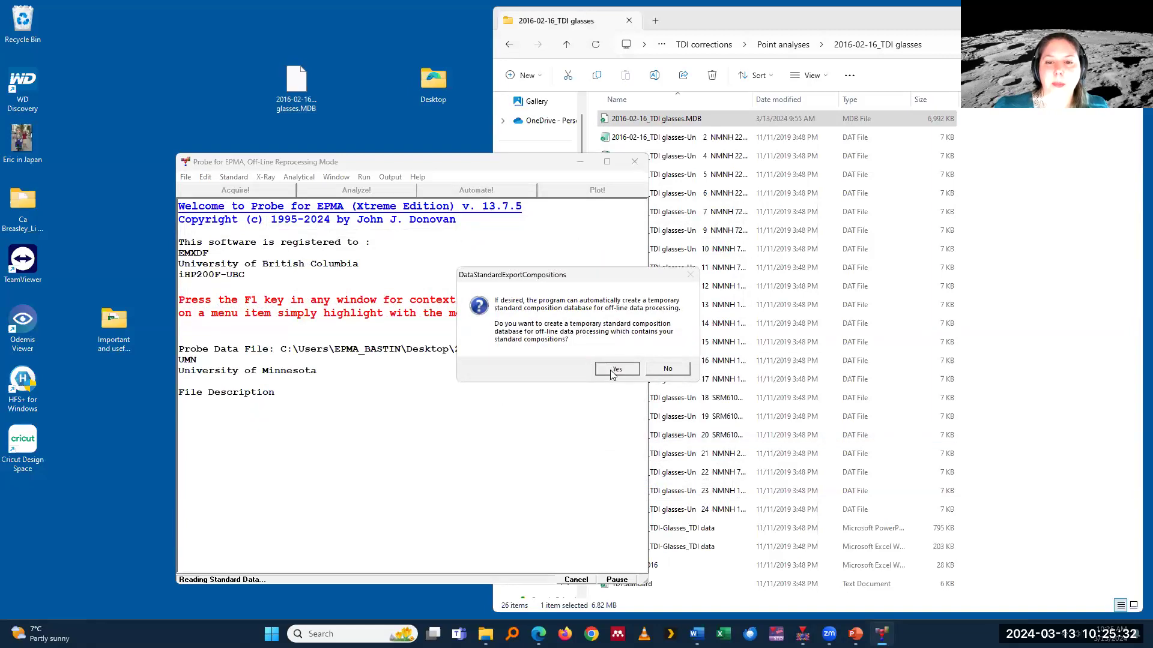
{"action": "left_click", "coordinate": [610, 370]}
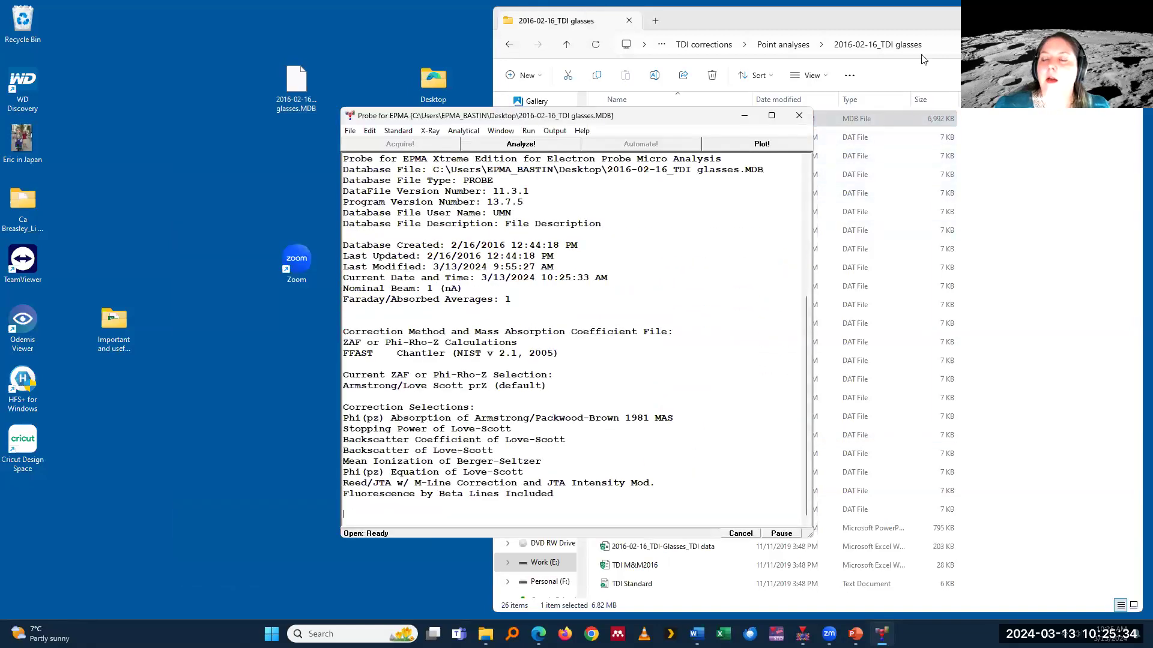
{"action": "left_click", "coordinate": [957, 21]}
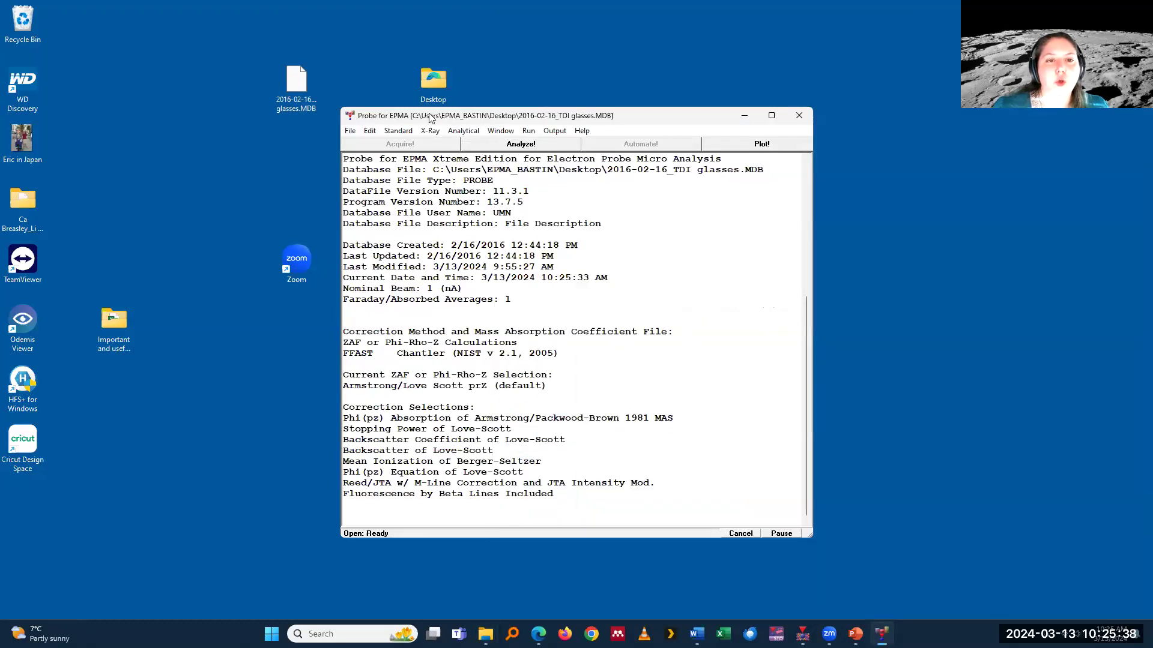
{"action": "left_click_drag", "start_coordinate": [525, 116], "coordinate": [442, 107]}
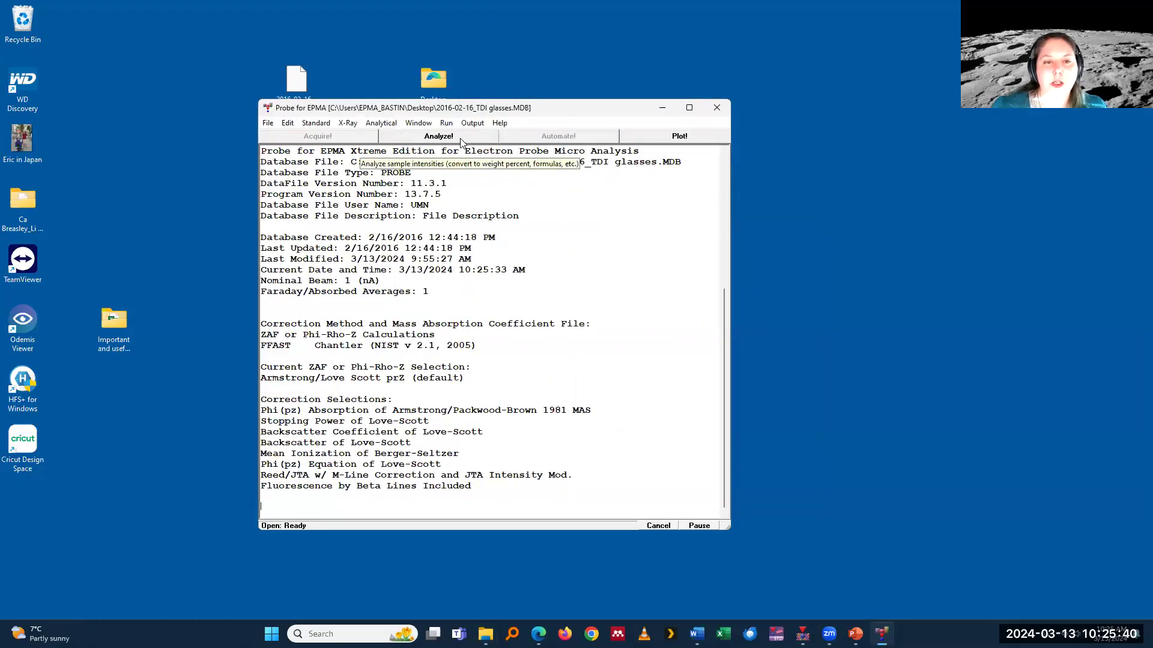
Step: In the standard assignments of unknown 24, NMNH 113498@50(1), display the Na ka TDI fit as Log-Linear and as Log-Quadratic
{"action": "left_click", "coordinate": [460, 138]}
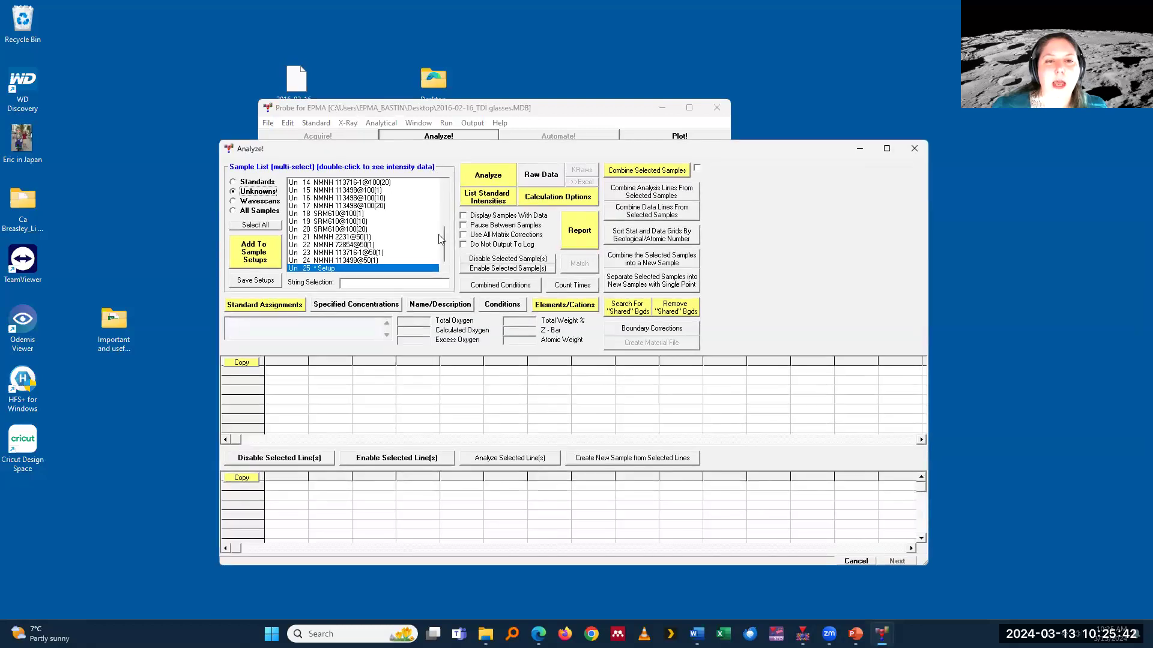
{"action": "left_click", "coordinate": [354, 260]}
{"action": "left_click", "coordinate": [266, 307]}
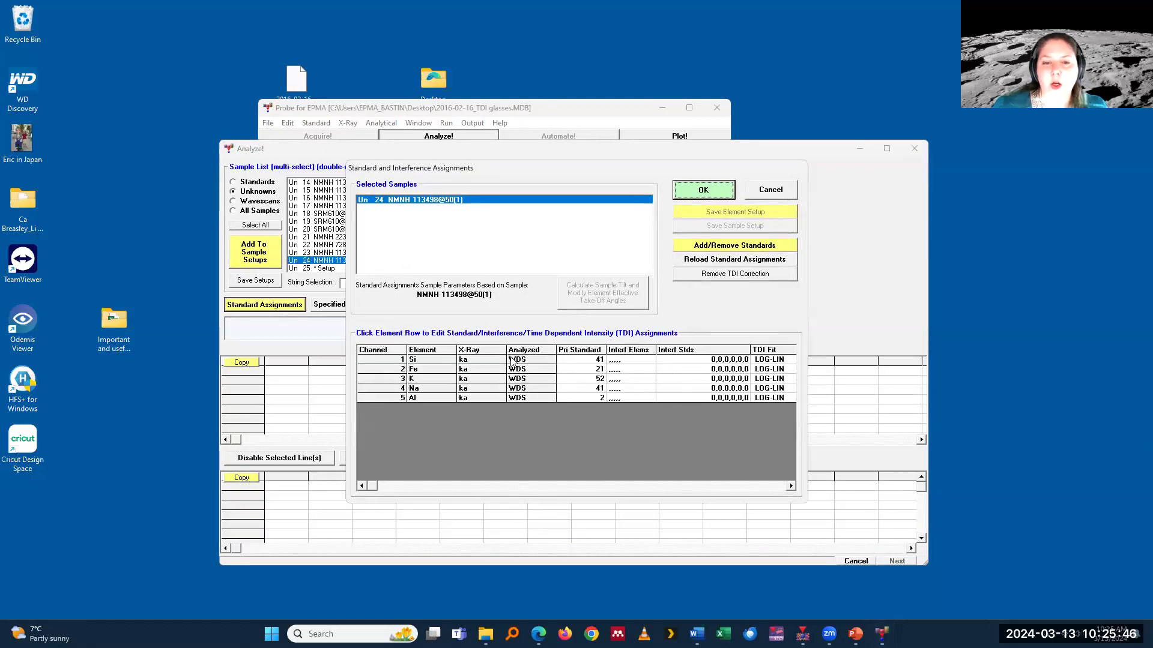
{"action": "left_click", "coordinate": [437, 394]}
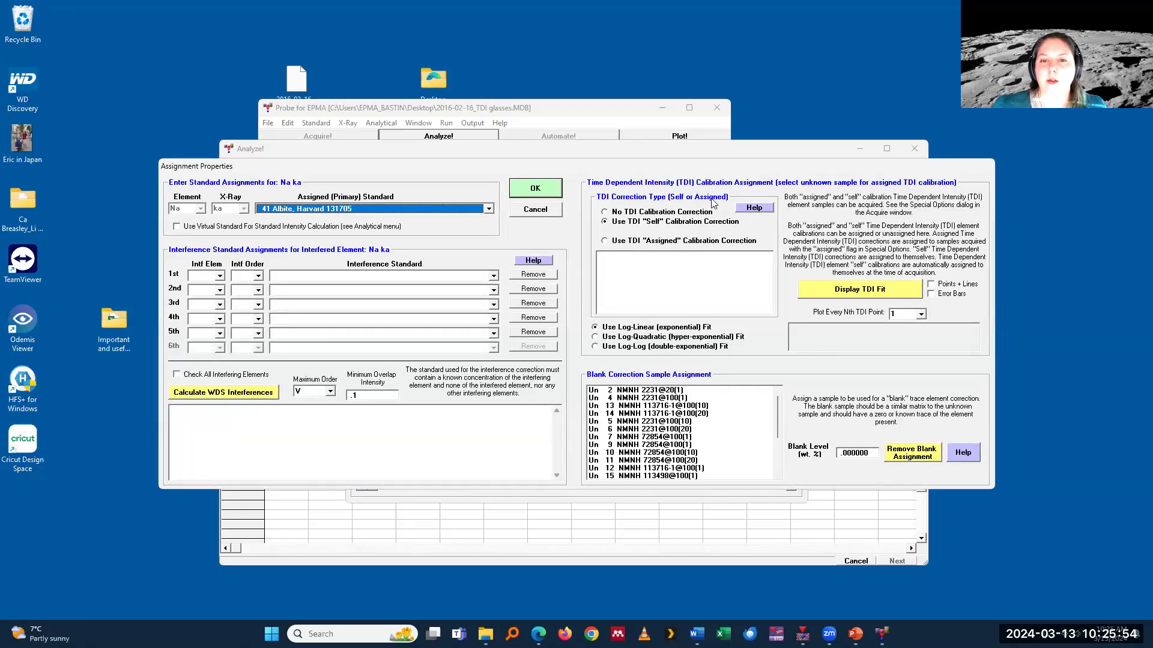
{"action": "left_click", "coordinate": [813, 293]}
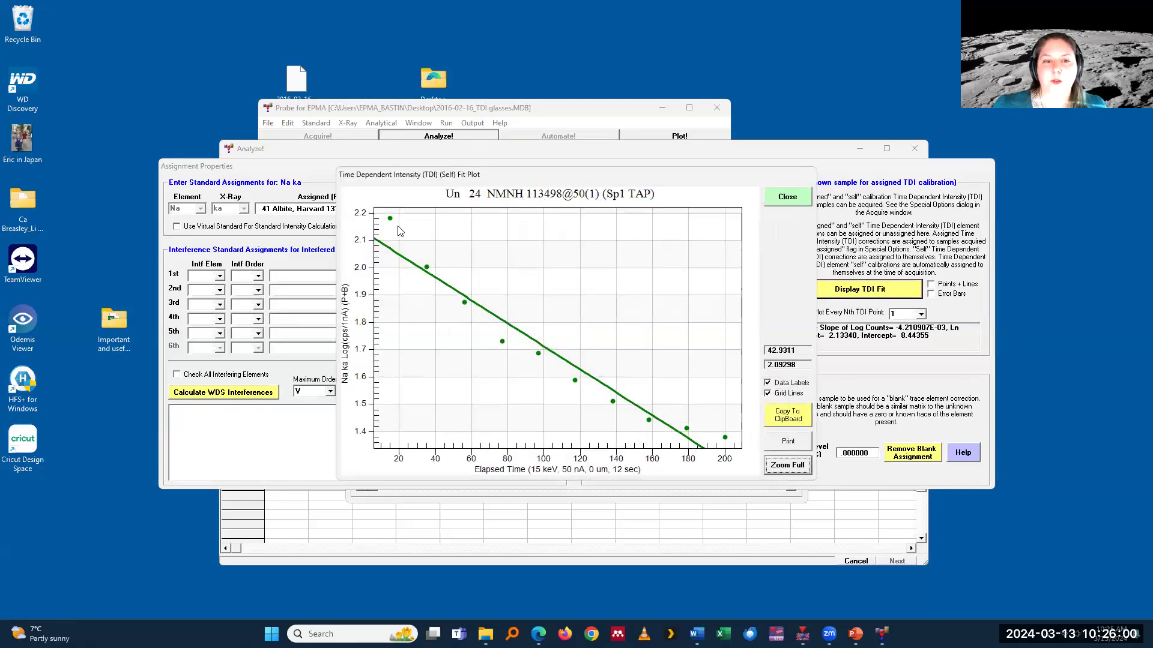
{"action": "left_click", "coordinate": [786, 199]}
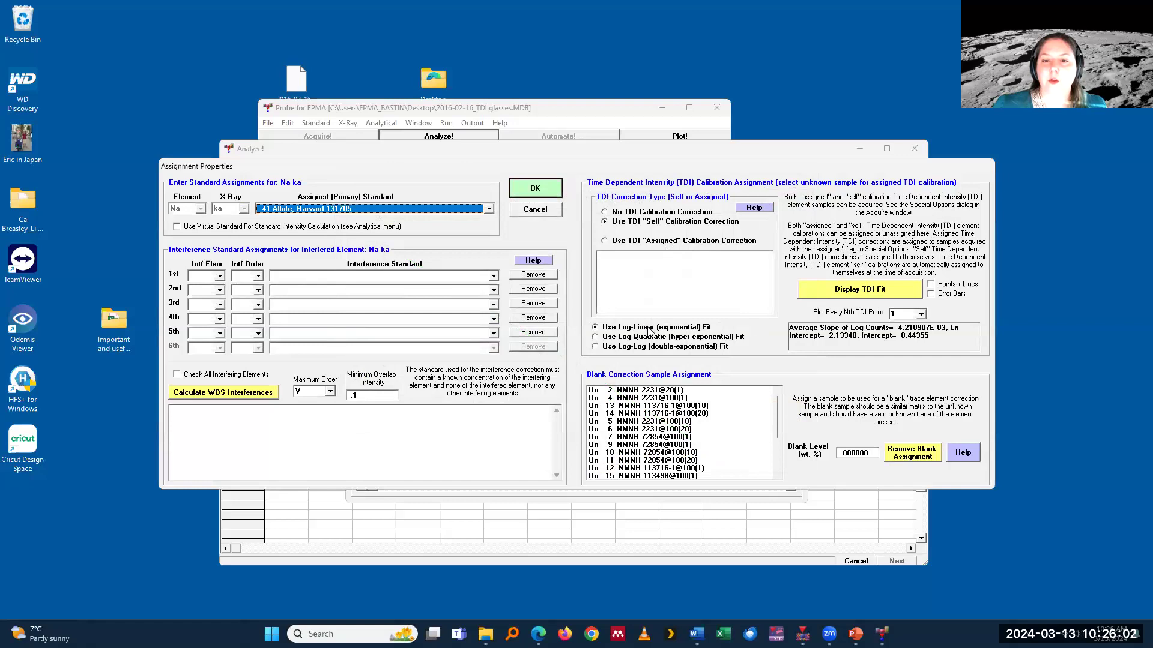
{"action": "left_click", "coordinate": [850, 291]}
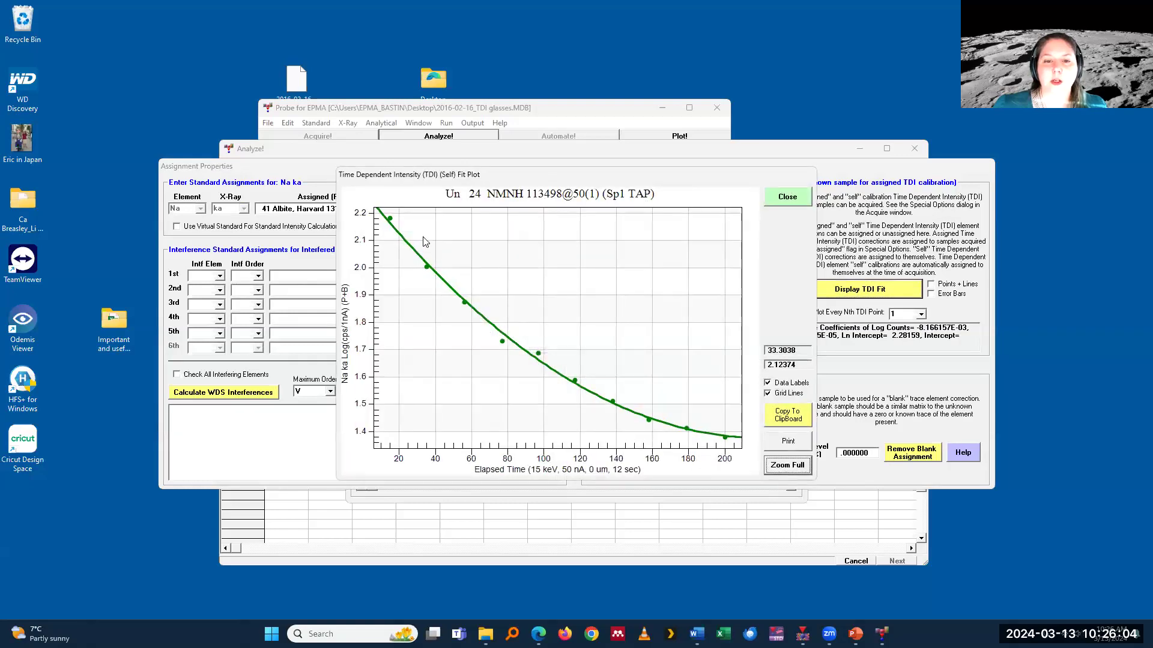
{"action": "left_click", "coordinate": [788, 197]}
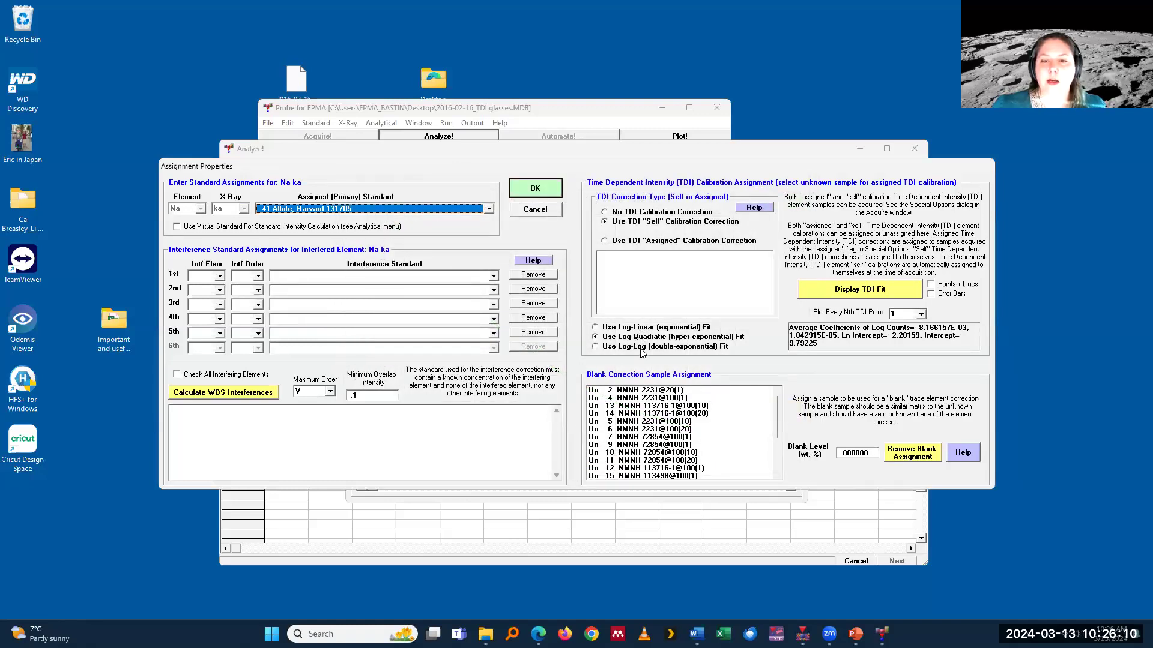
Step: Try the TDI "Assigned" calibration correction for Na ka and cancel the standard assignment changes
{"action": "left_click", "coordinate": [627, 241]}
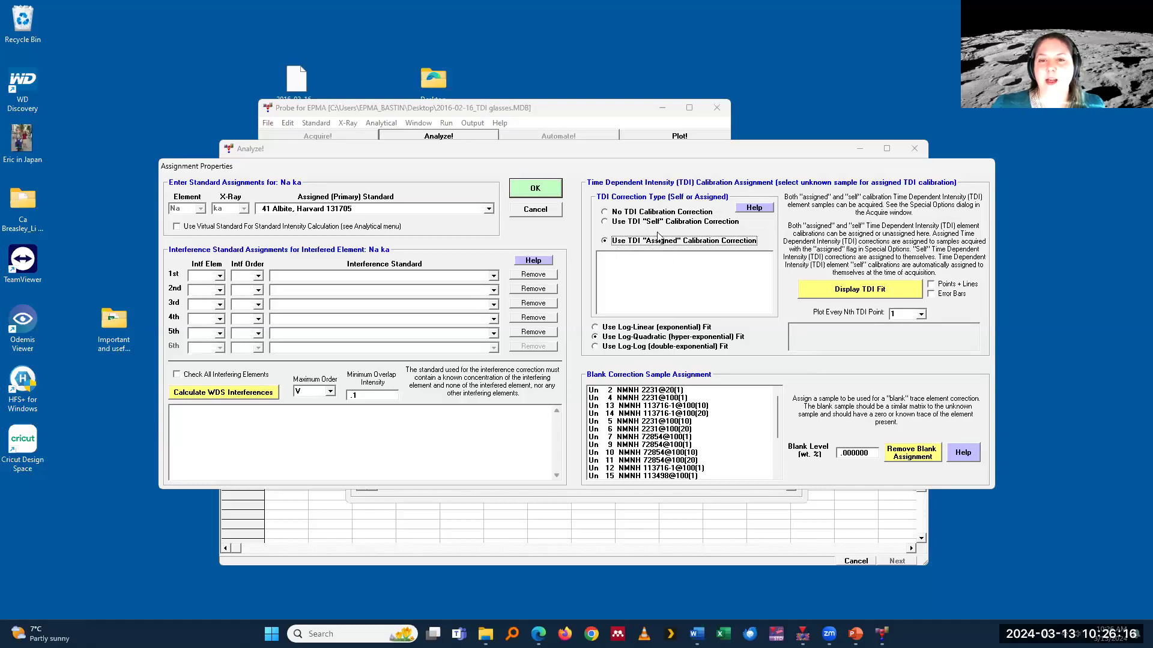
{"action": "left_click", "coordinate": [534, 209]}
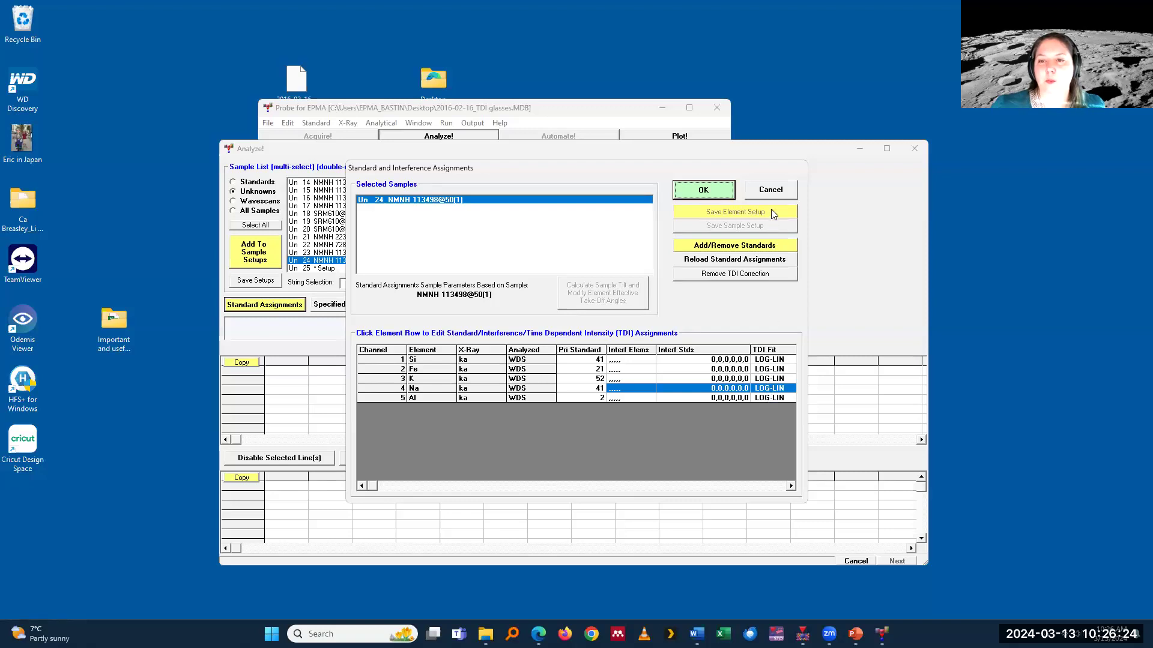
{"action": "left_click", "coordinate": [773, 193]}
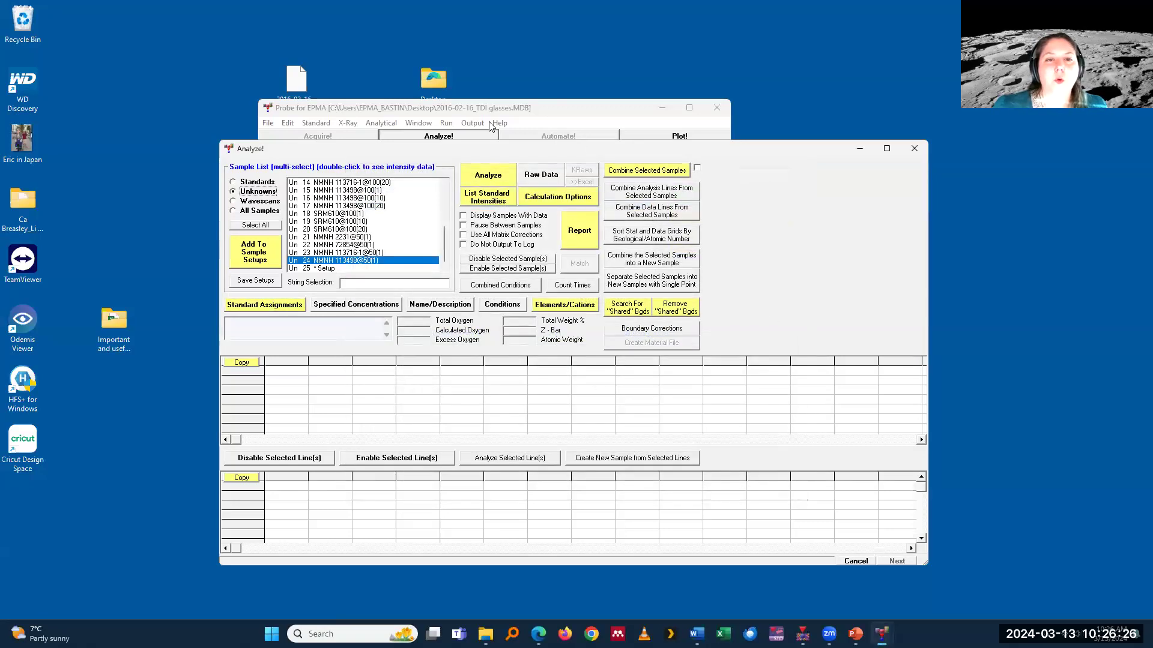
Step: Display the time dependent (TDI) intensities and examine the Si ka plots from unknown 24 back to unknown 17
{"action": "left_click", "coordinate": [489, 123]}
{"action": "left_click", "coordinate": [448, 123]}
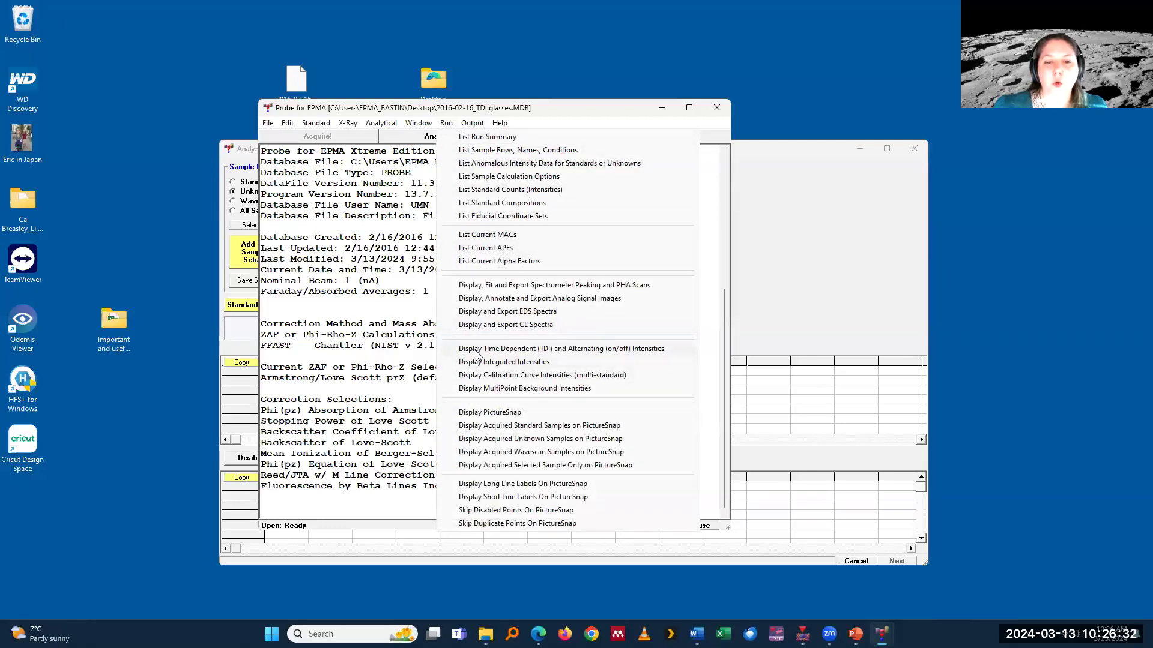
{"action": "left_click", "coordinate": [580, 354]}
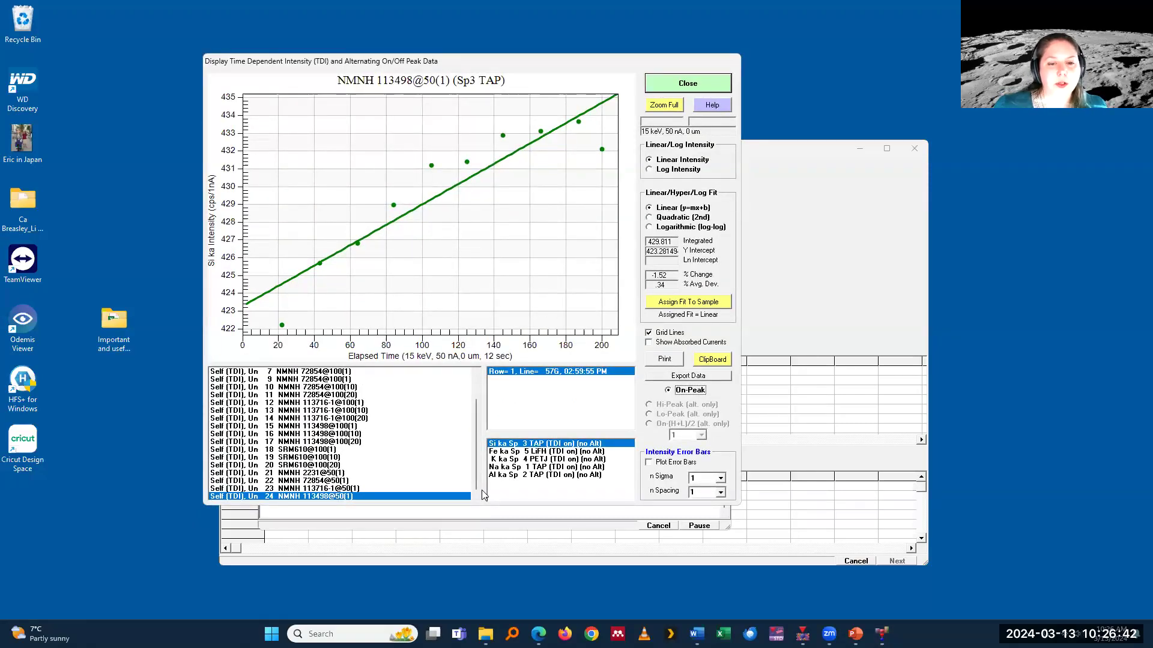
{"action": "left_click", "coordinate": [367, 489]}
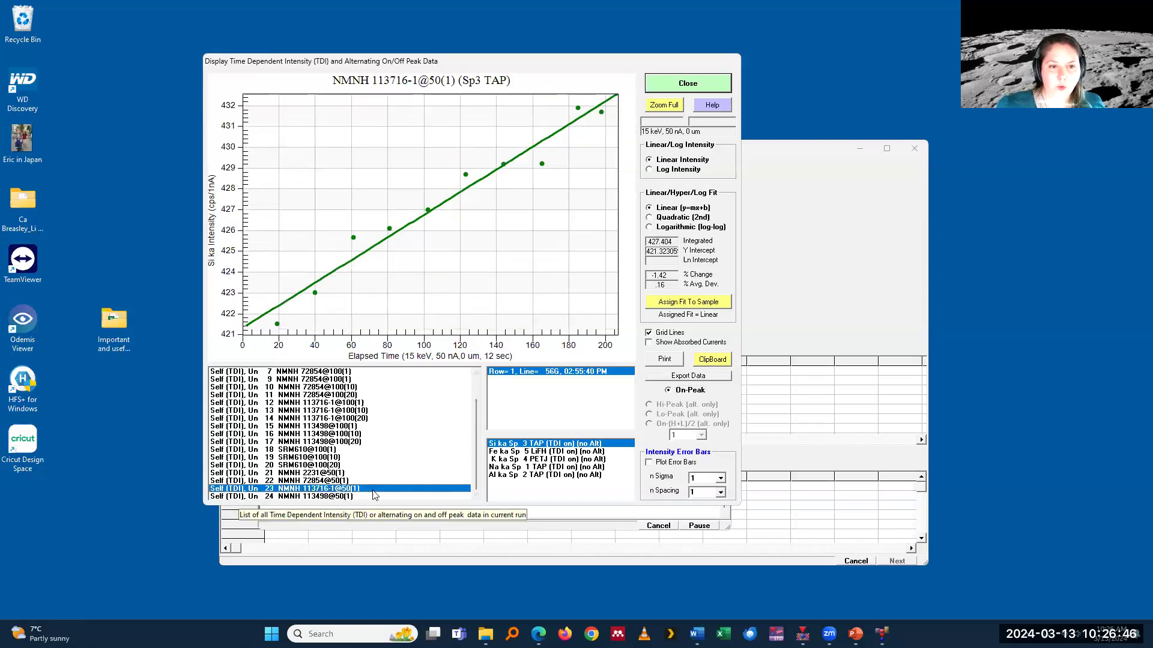
{"action": "left_click", "coordinate": [371, 483]}
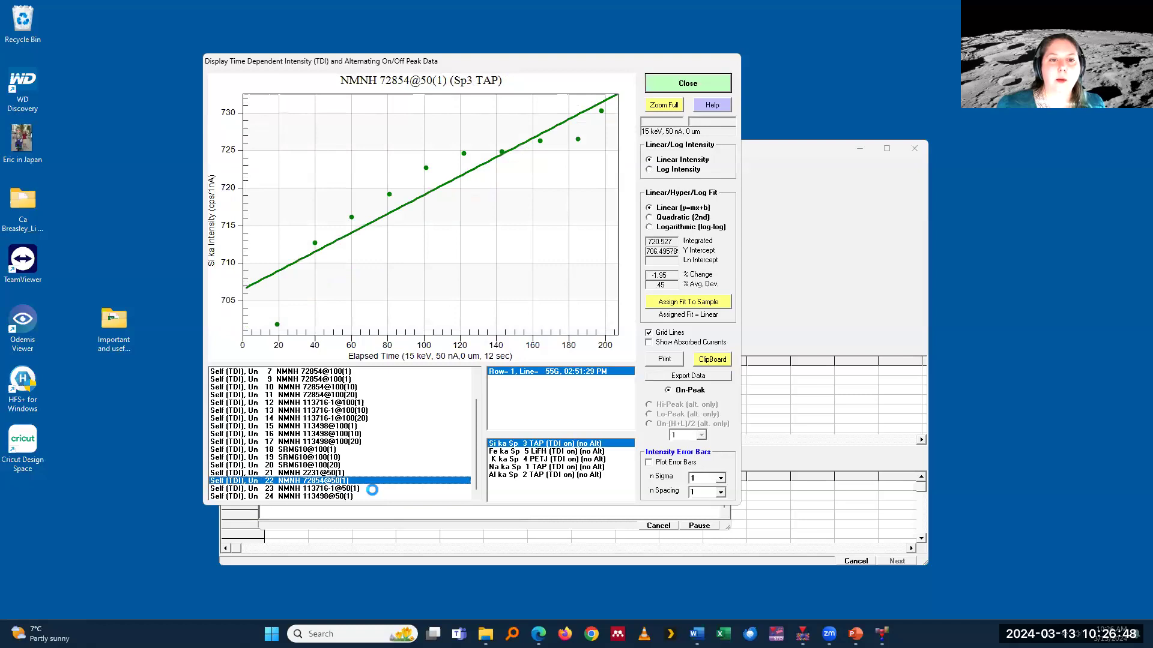
{"action": "key", "text": "Up"}
{"action": "key", "text": "Up"}
{"action": "key", "text": "Up"}
{"action": "key", "text": "Up"}
{"action": "key", "text": "Up"}
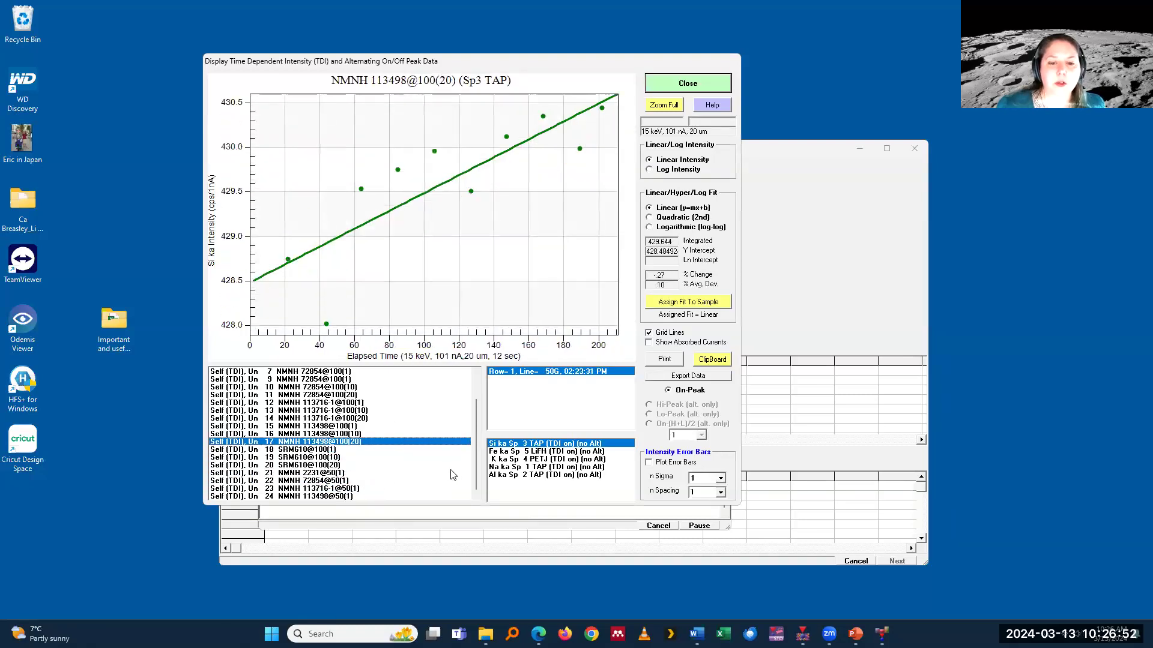
Step: Examine the Na ka TDI intensity plots from unknown 17, NMNH 113498@100(20), through unknown 23, NMNH 113716-1@50(1)
{"action": "left_click", "coordinate": [502, 468]}
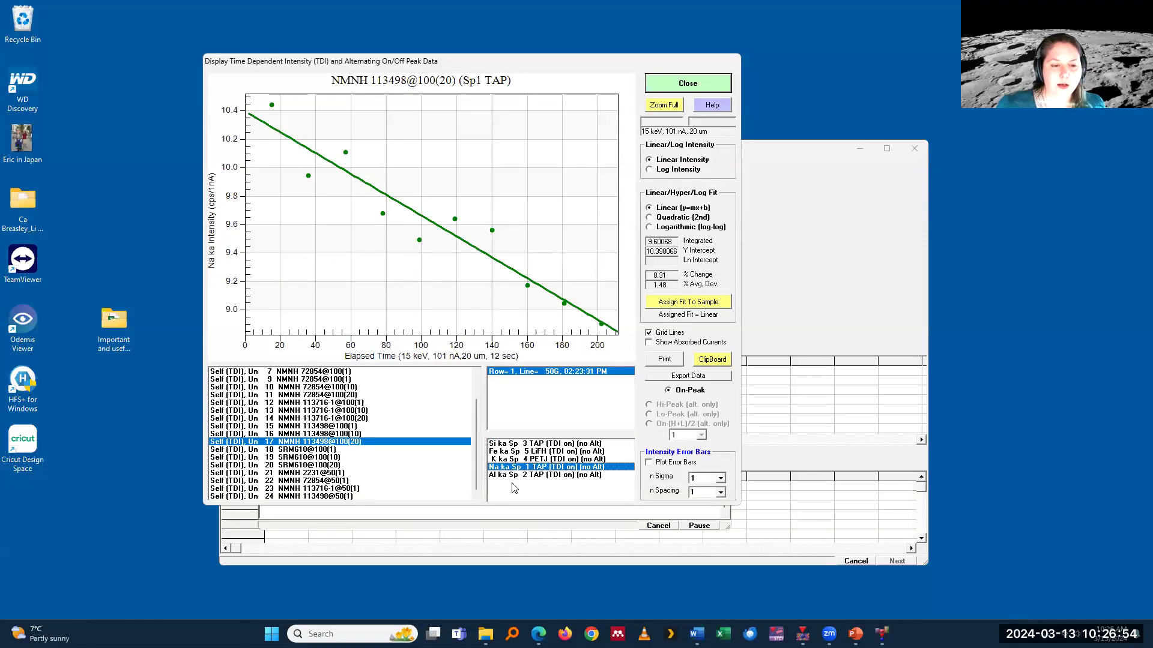
{"action": "left_click", "coordinate": [356, 448]}
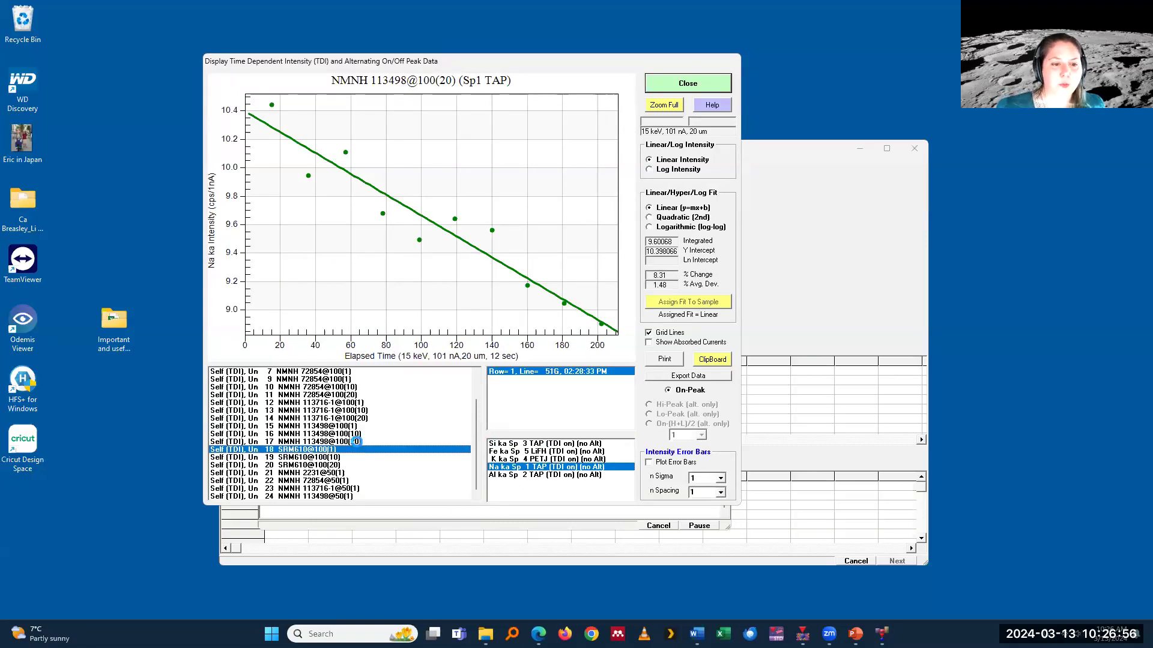
{"action": "key", "text": "Down"}
{"action": "key", "text": "Down"}
{"action": "key", "text": "Down"}
{"action": "key", "text": "Down"}
{"action": "key", "text": "Down"}
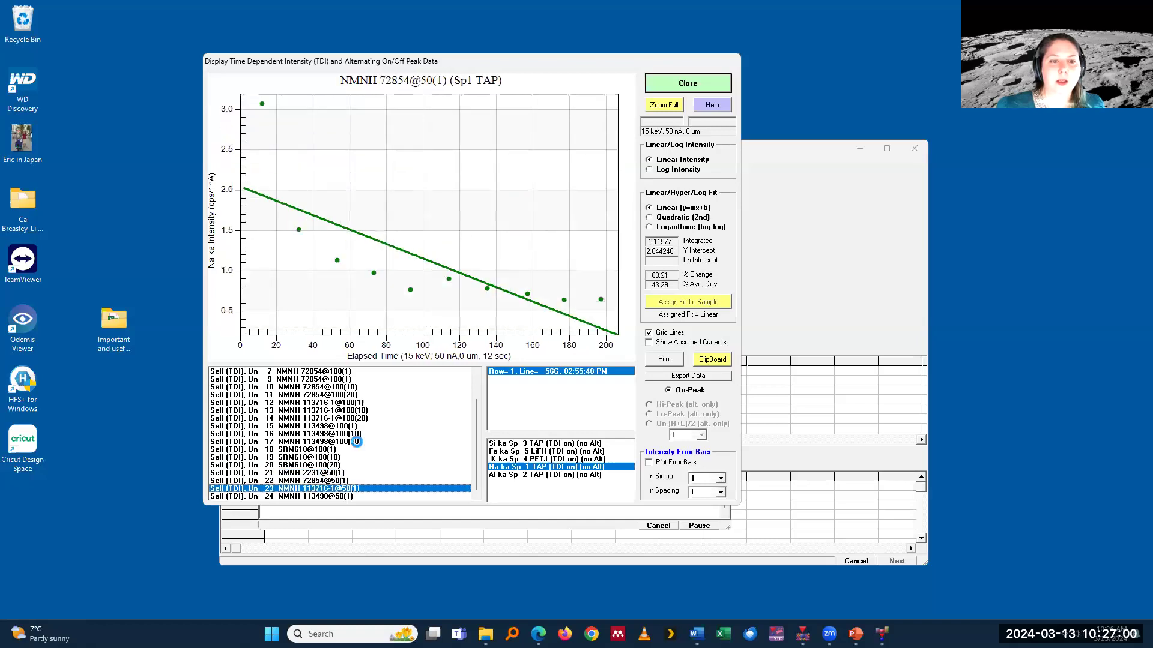
Step: Apply the Quadratic (2nd) fit to the Na ka plot and view it for NMNH 72854@50(1) and SRM610@100(20)
{"action": "left_click", "coordinate": [662, 218]}
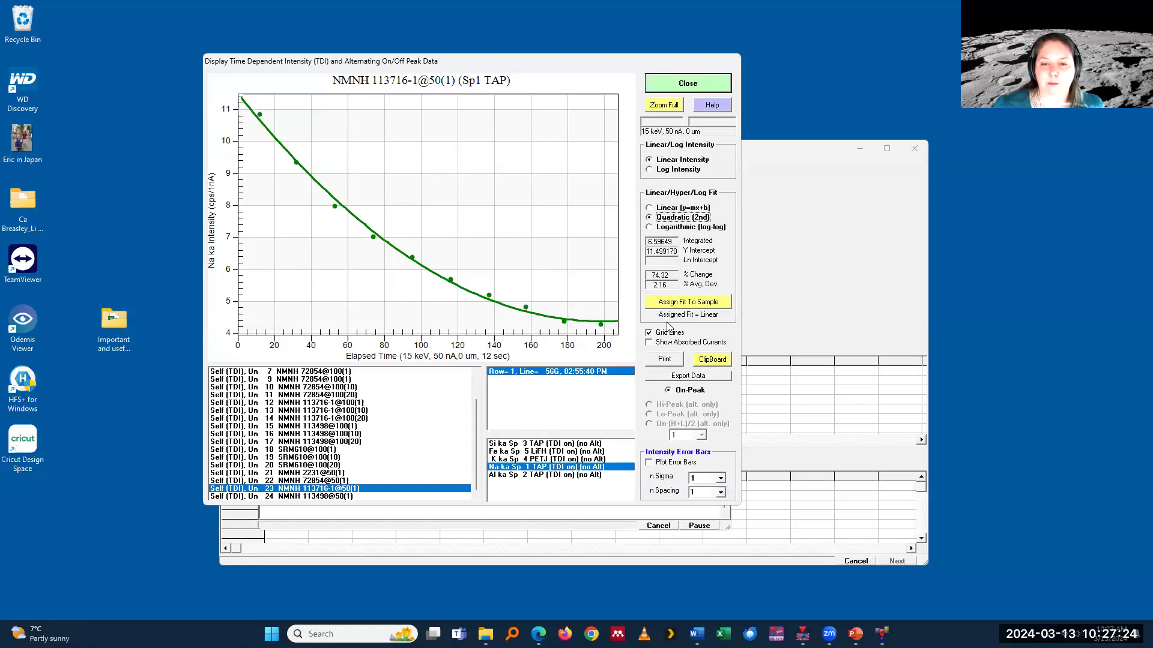
{"action": "left_click", "coordinate": [355, 482]}
{"action": "left_click", "coordinate": [360, 466]}
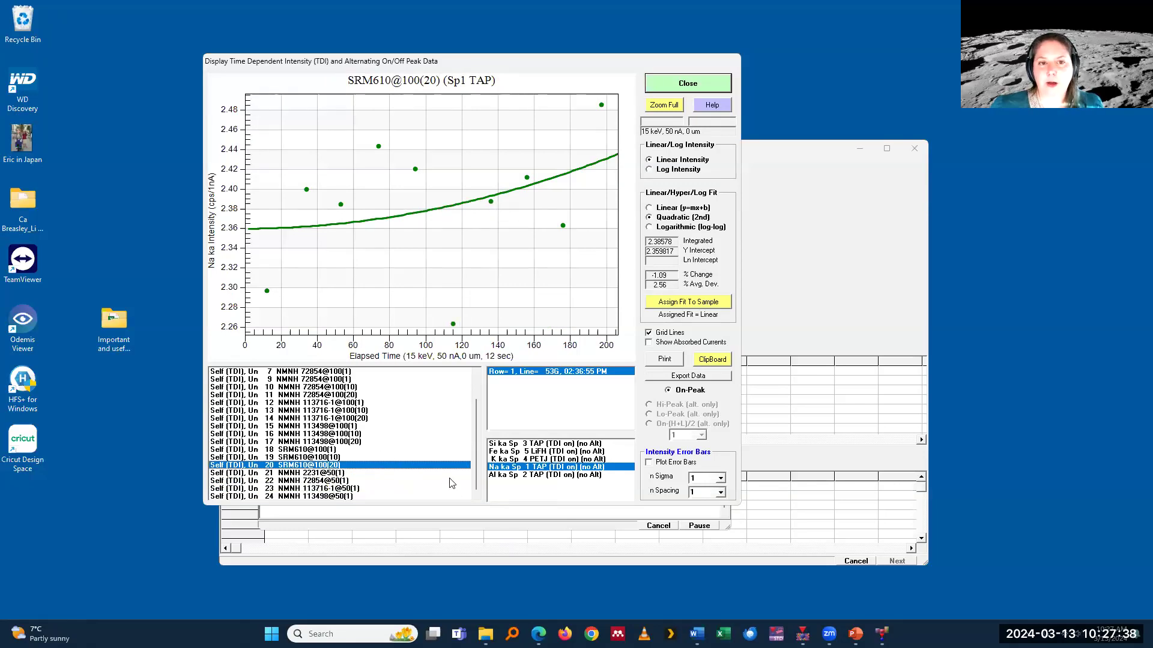
Step: Examine the Fe ka TDI plots from SRM610@100(20) back to NMNH 113498@100(20)
{"action": "left_click", "coordinate": [508, 452]}
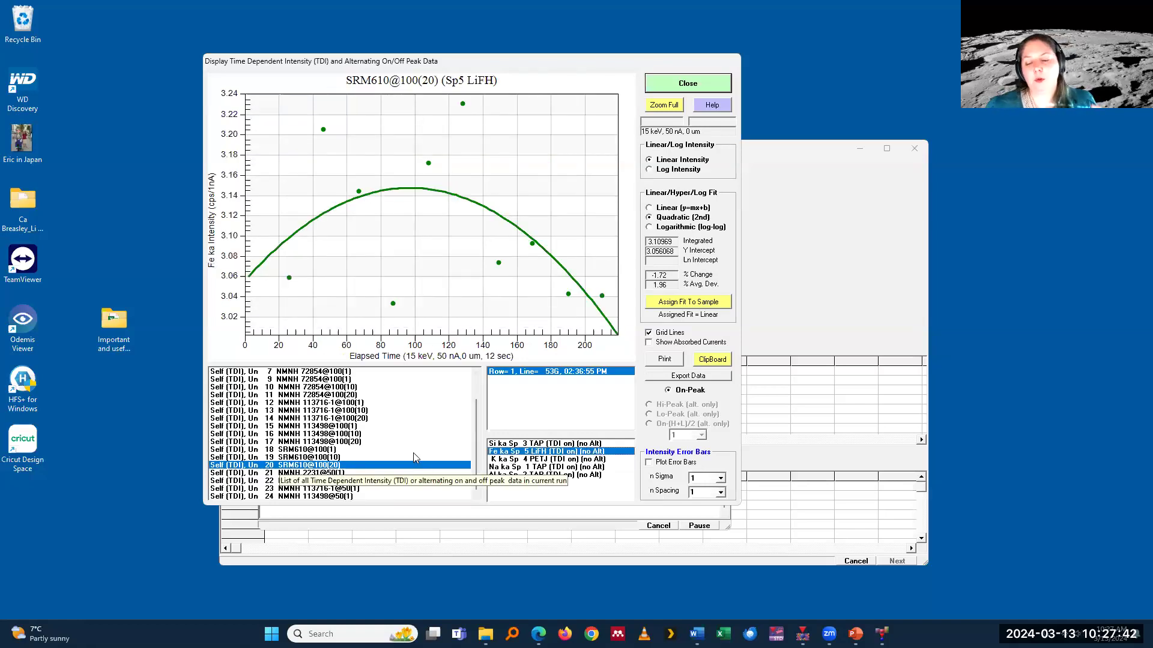
{"action": "left_click", "coordinate": [378, 457]}
{"action": "key", "text": "Up"}
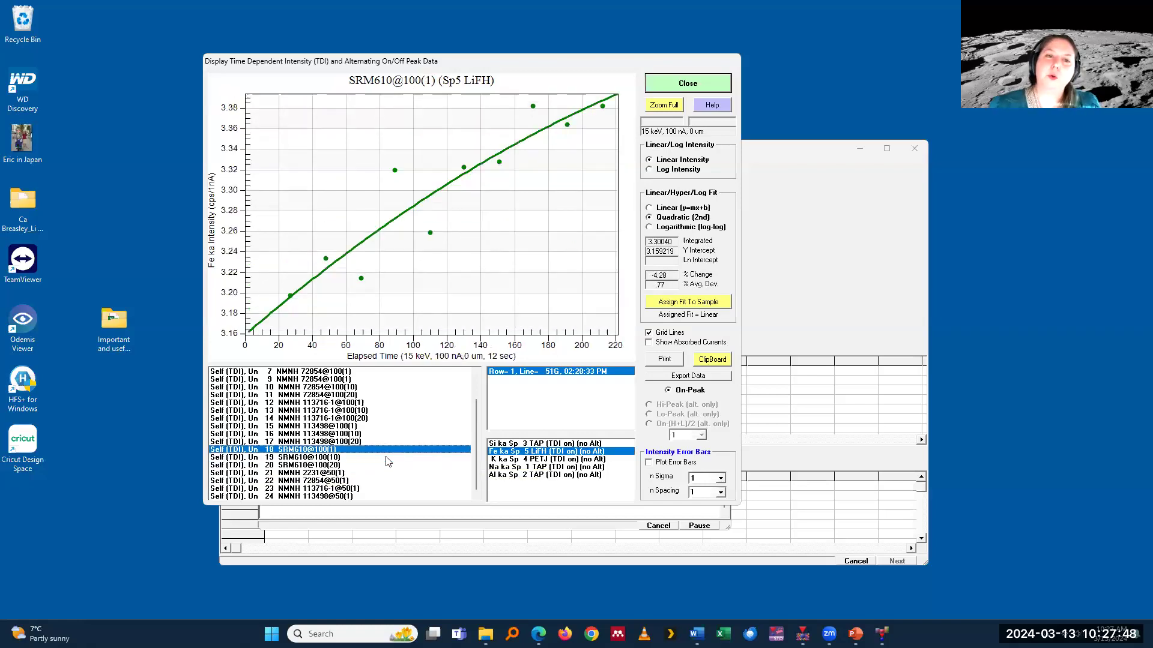
{"action": "key", "text": "Up"}
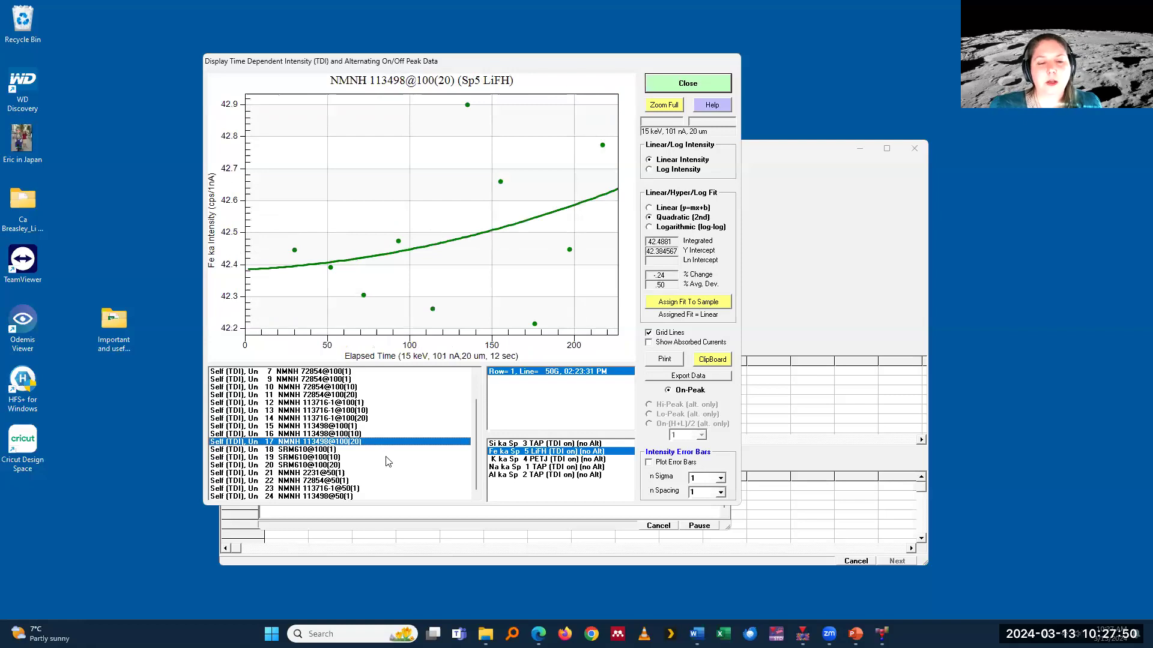
Step: Compare the Na ka and Fe ka quadratic TDI fits of NMNH 113498@100(20)
{"action": "left_click", "coordinate": [502, 466]}
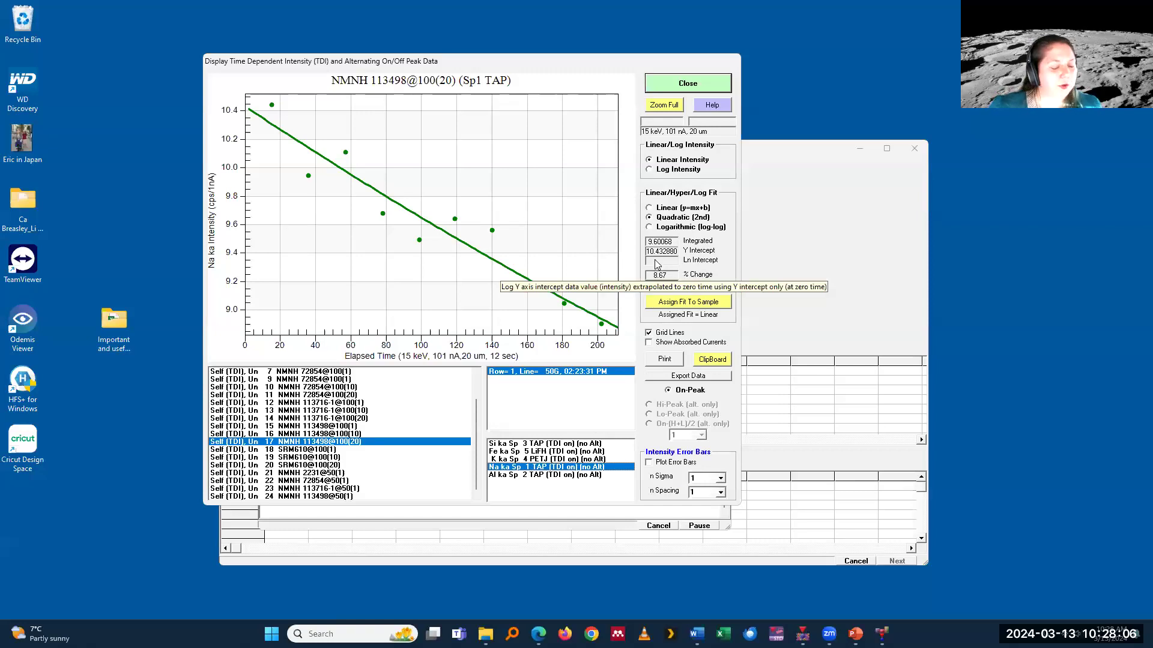
{"action": "left_click", "coordinate": [576, 340]}
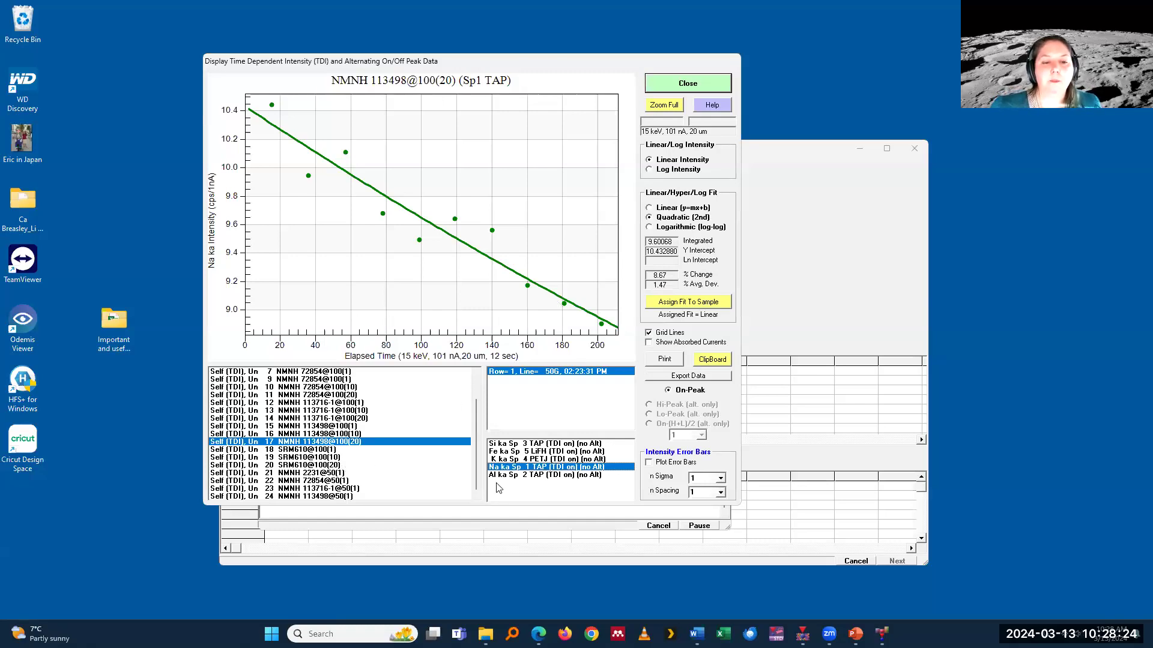
{"action": "left_click", "coordinate": [507, 451]}
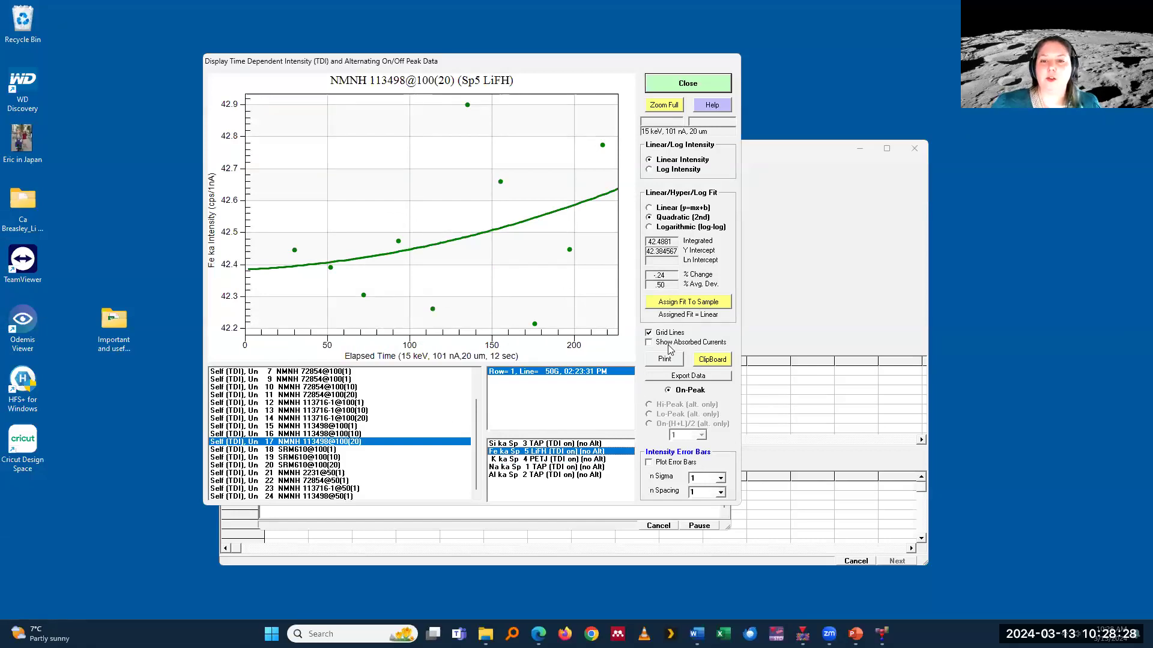
Step: Plot intensity error bars at 3 sigma on the Fe ka data, check them for NMNH 113498@100(10), and close the TDI display
{"action": "left_click", "coordinate": [649, 463]}
{"action": "left_click", "coordinate": [720, 478]}
{"action": "left_click", "coordinate": [691, 485]}
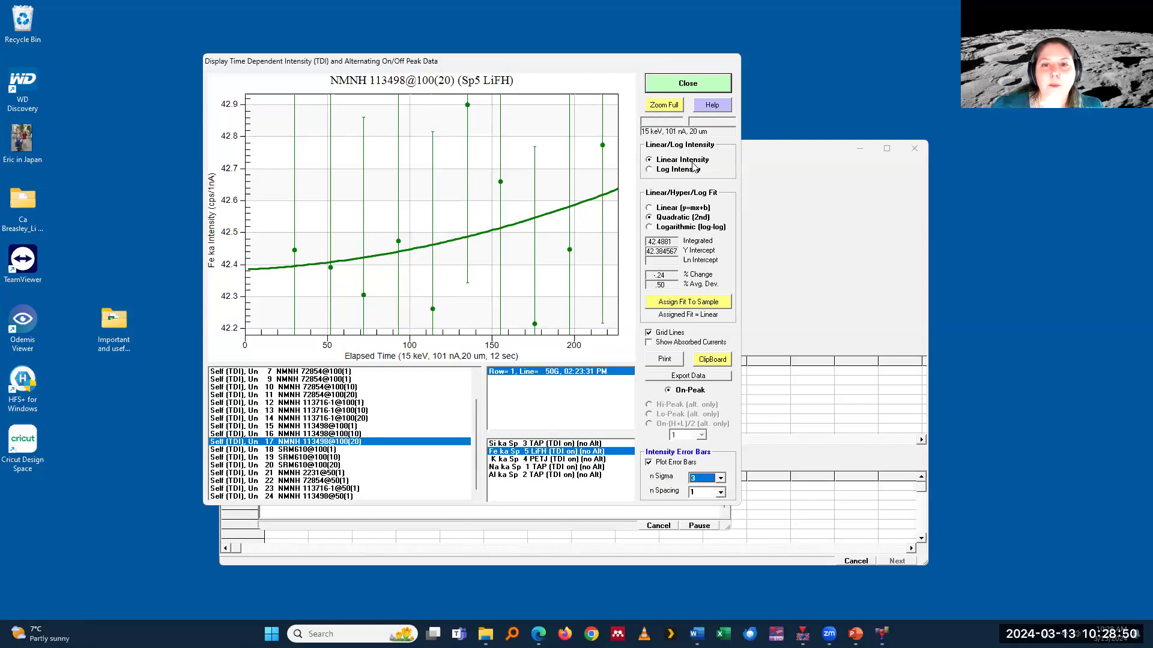
{"action": "left_click", "coordinate": [360, 433]}
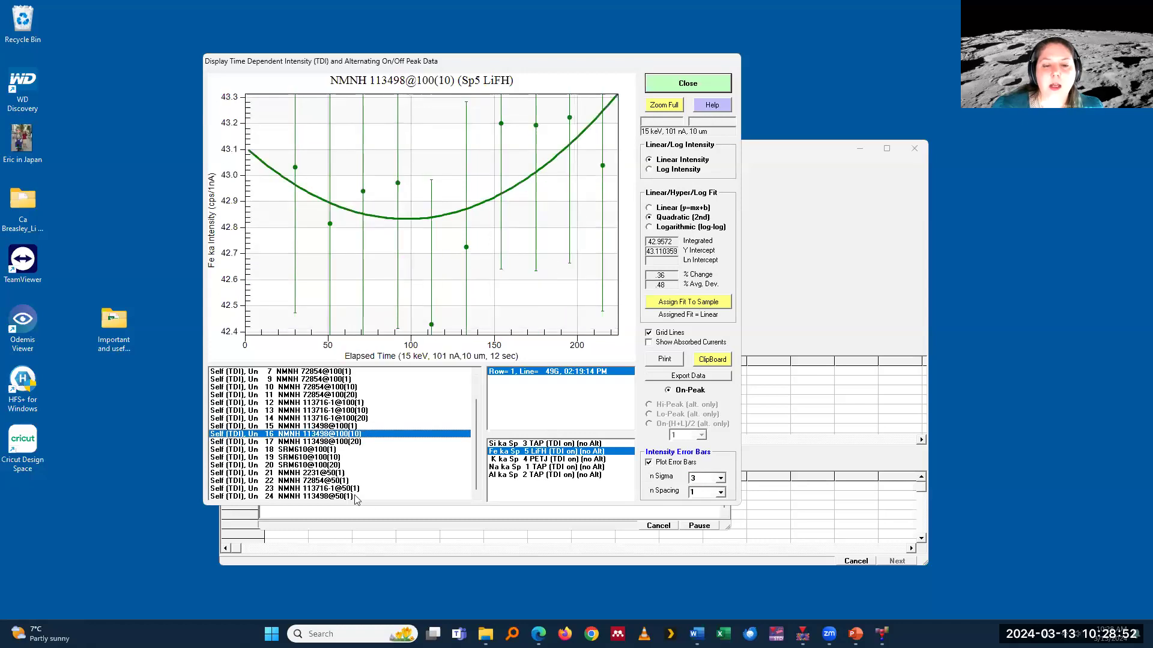
{"action": "left_click", "coordinate": [667, 88]}
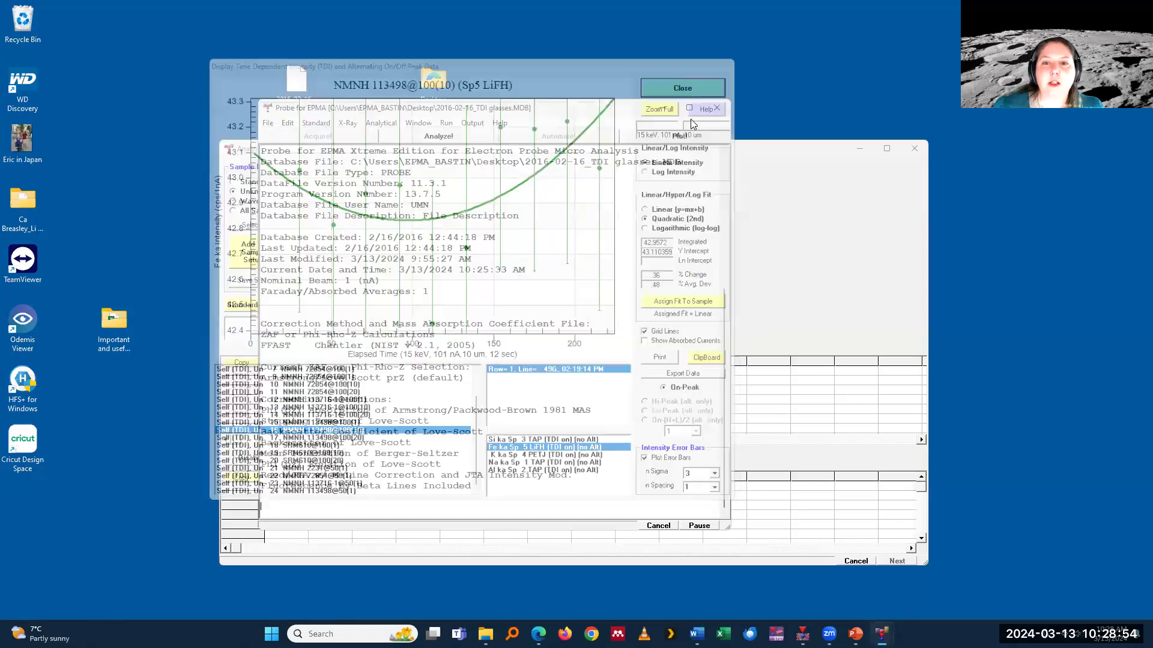
Step: Review the user specified format output options for exporting unknown 24, including the TDI correction items, and cancel the export
{"action": "right_click", "coordinate": [355, 263]}
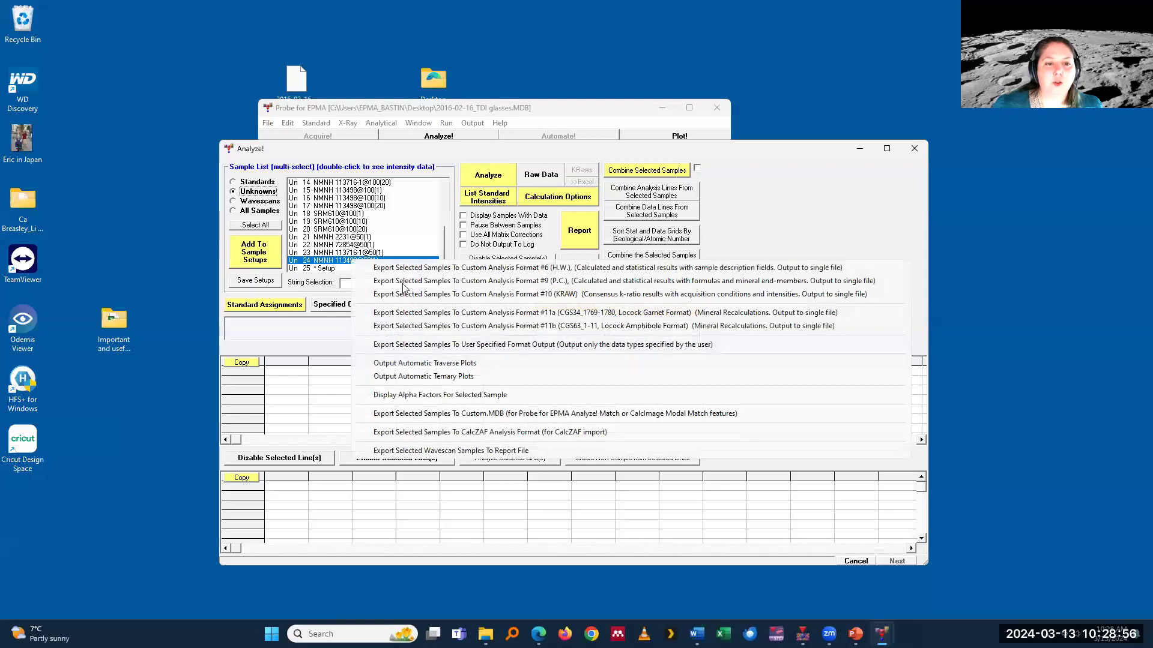
{"action": "left_click", "coordinate": [412, 346]}
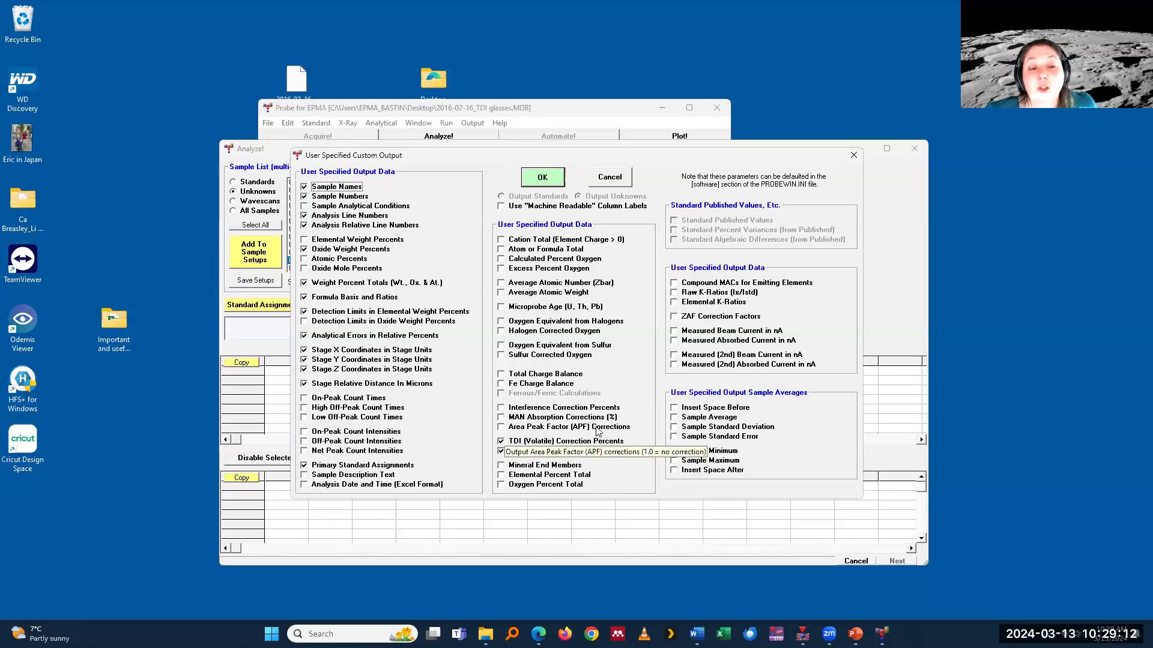
{"action": "left_click", "coordinate": [610, 177]}
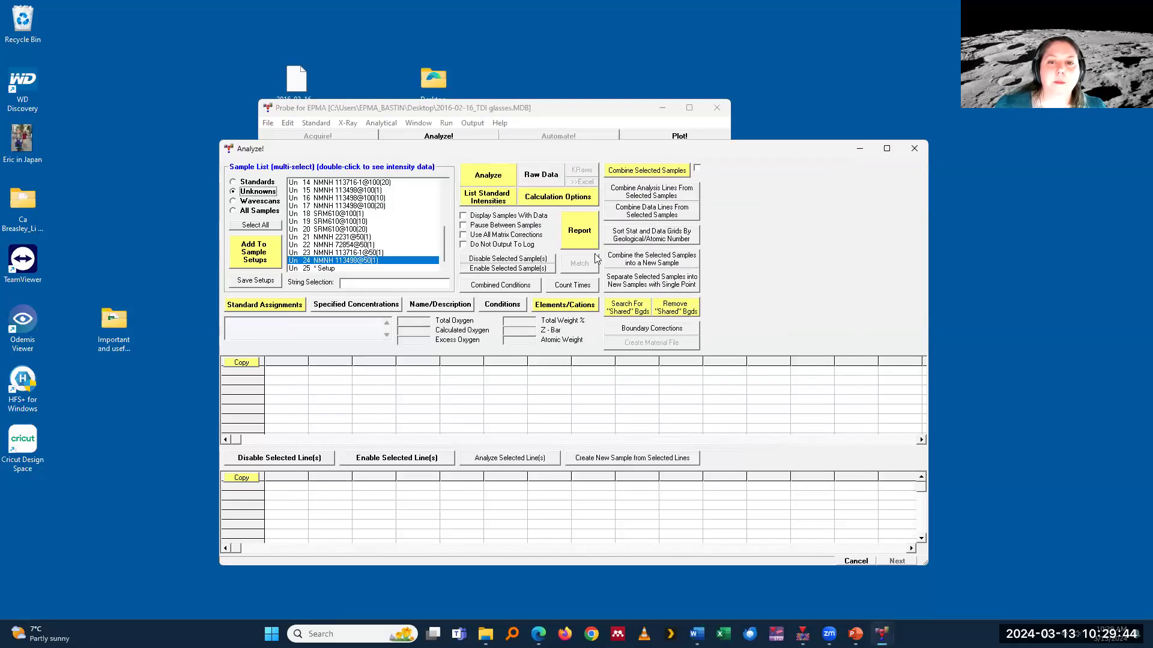
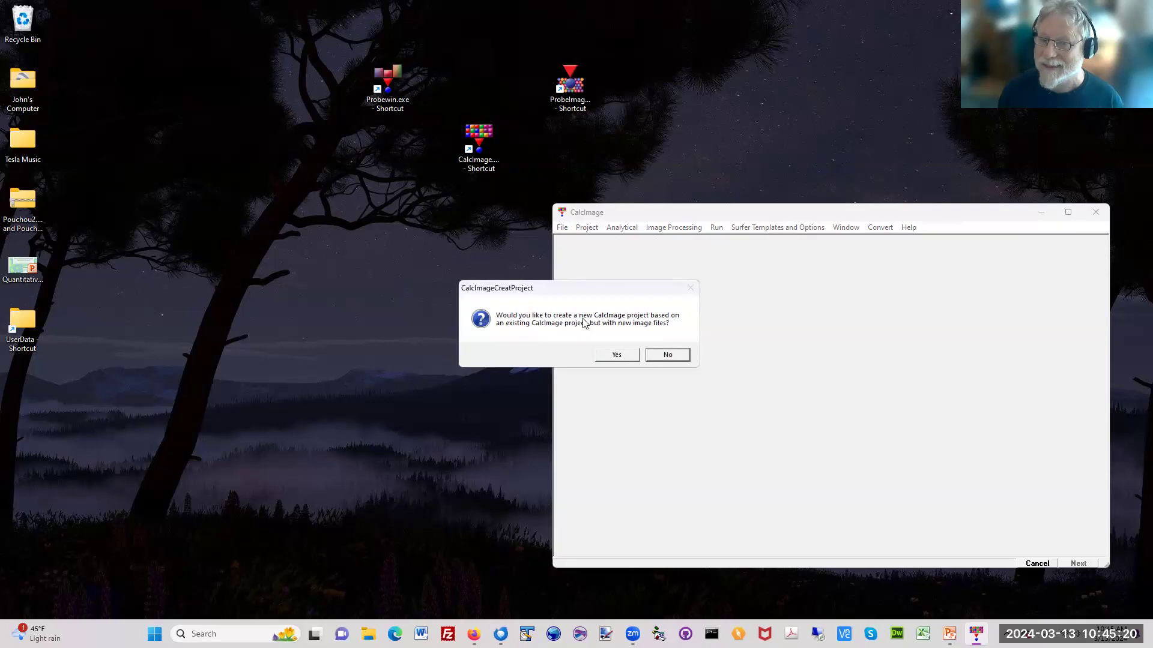
Step: Start a project not based on an existing one, using Fe-Mo-Cr-Ni_04-20-2012.MDB from the Cr, Ni, Fe, Mo, O Alloy folder of Webinar 2024
{"action": "left_click", "coordinate": [665, 356]}
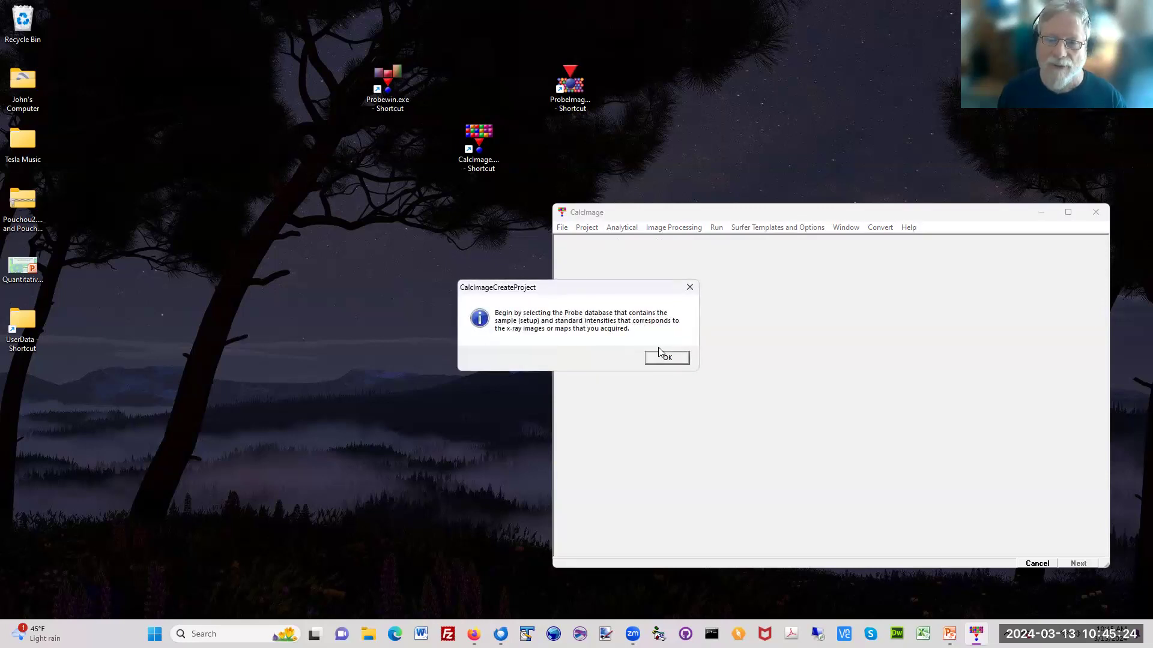
{"action": "left_click", "coordinate": [663, 359]}
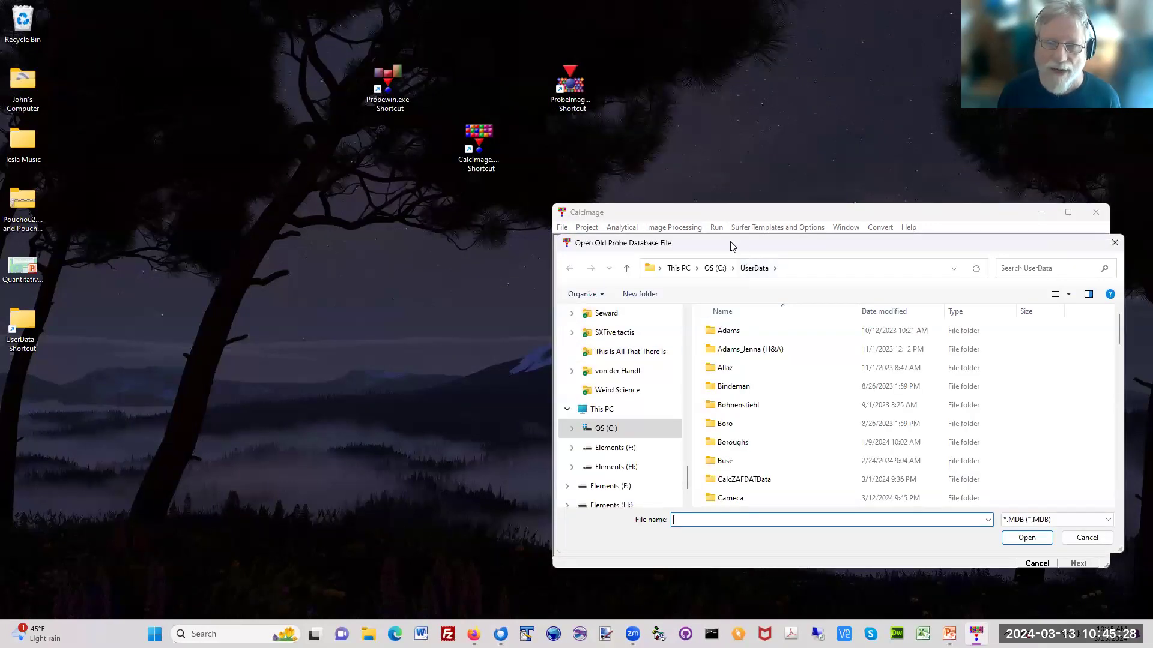
{"action": "left_click_drag", "start_coordinate": [731, 246], "coordinate": [395, 137]}
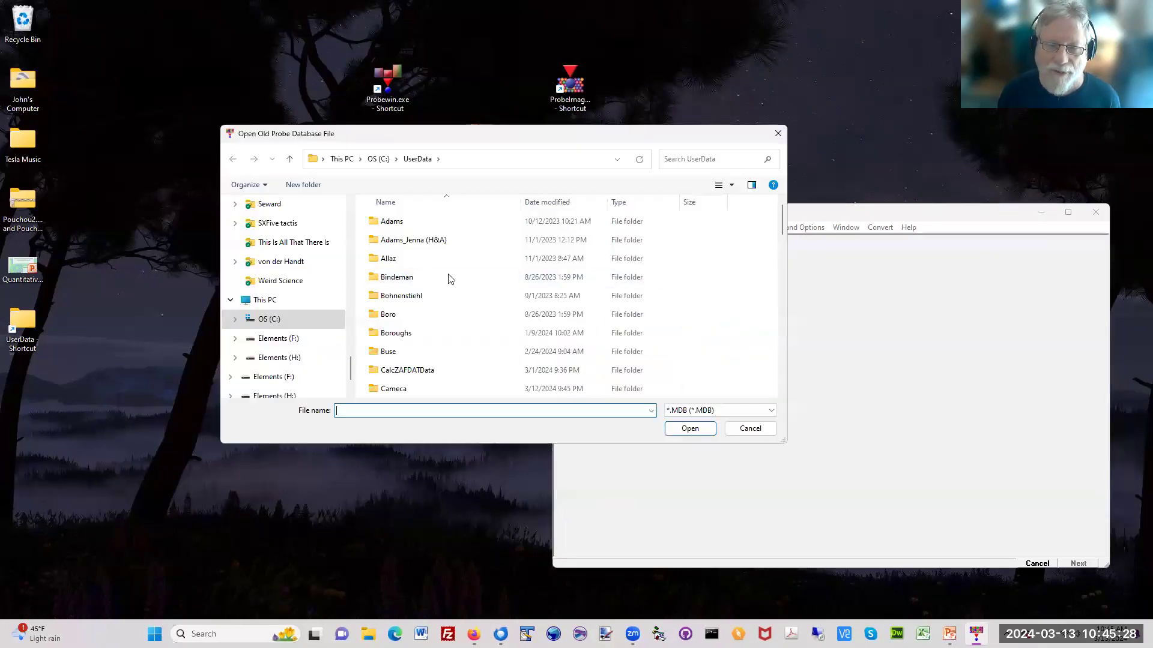
{"action": "left_click", "coordinate": [781, 380]}
{"action": "left_click", "coordinate": [470, 329]}
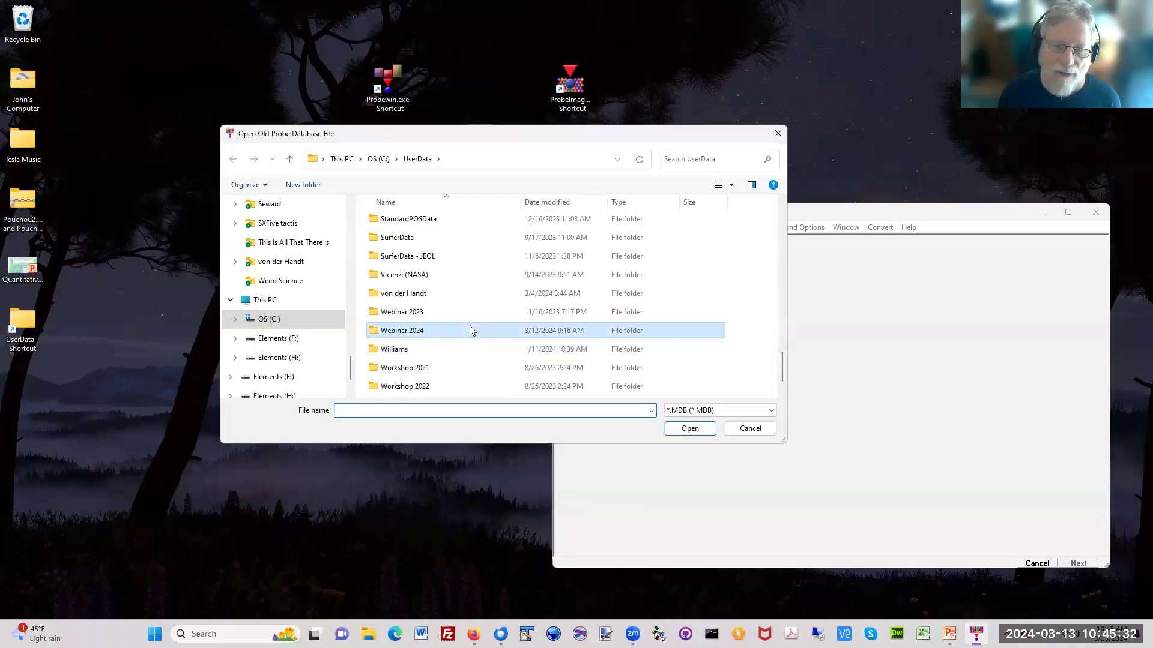
{"action": "double_click", "coordinate": [469, 330]}
{"action": "double_click", "coordinate": [424, 222]}
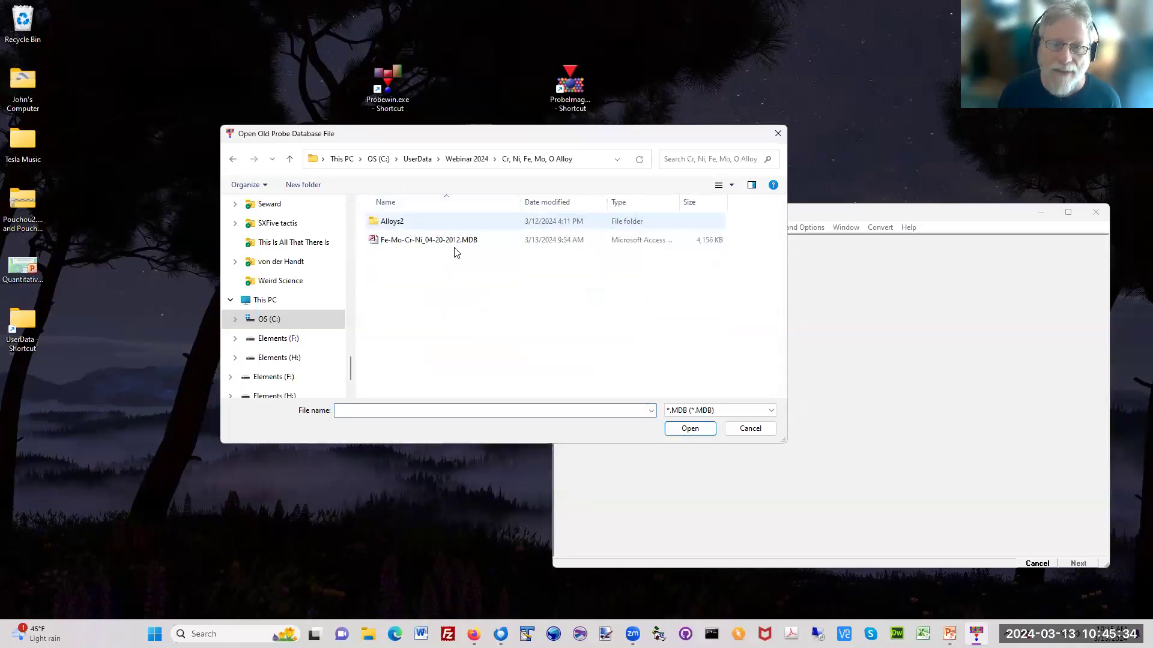
{"action": "double_click", "coordinate": [422, 241]}
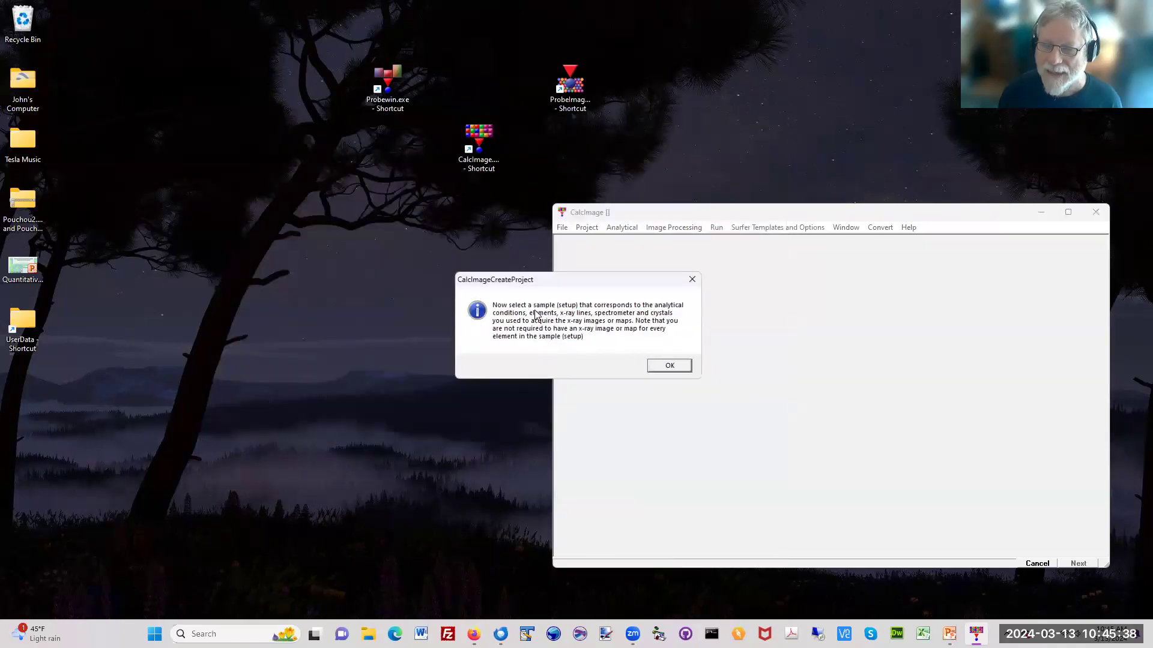
Step: Compare the setups of the last unknown and the standards, and choose St 913 Set 4 Al2O3 (elemental) as the project's sample setup
{"action": "left_click", "coordinate": [670, 366]}
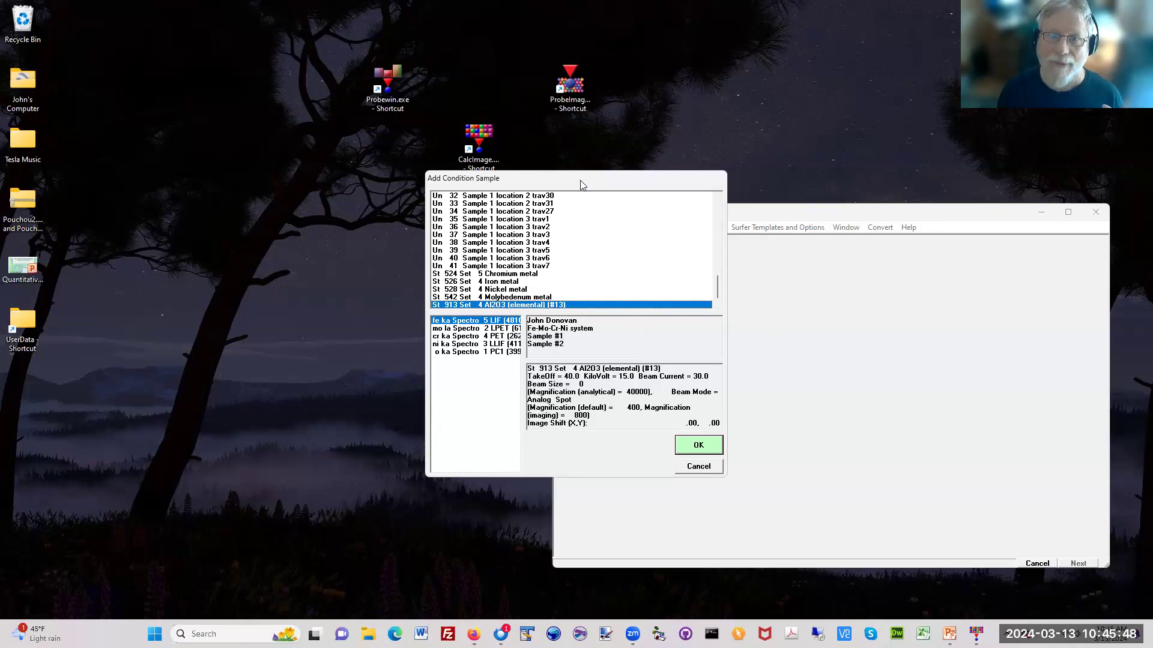
{"action": "left_click_drag", "start_coordinate": [580, 183], "coordinate": [358, 154]}
{"action": "left_click", "coordinate": [281, 237]}
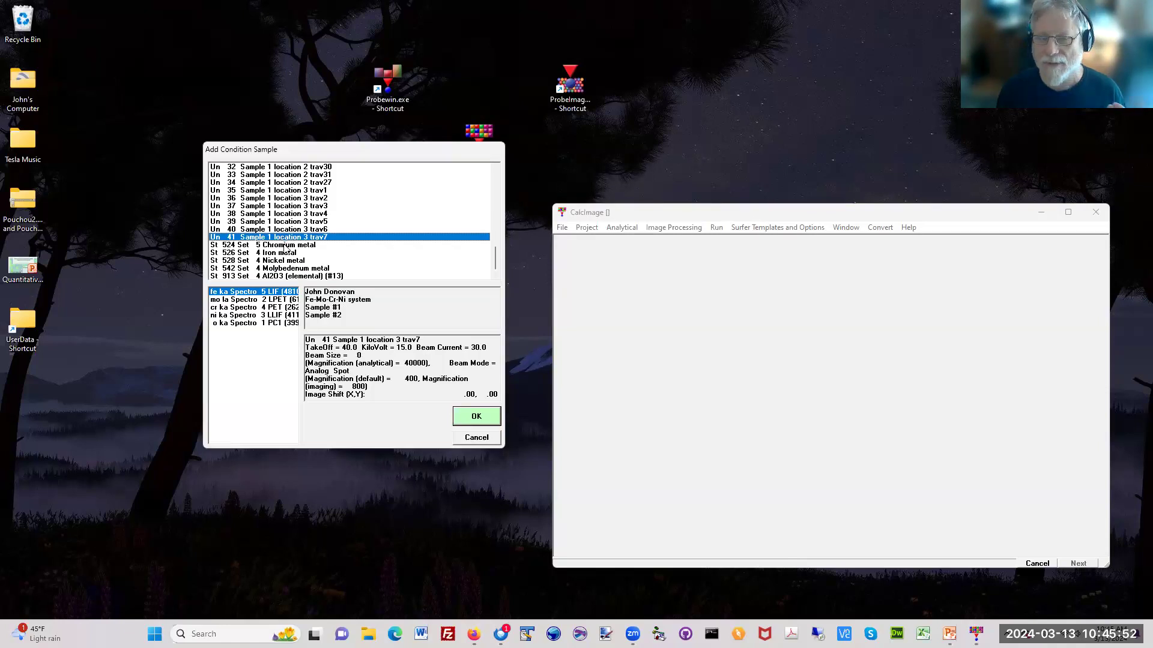
{"action": "key", "text": "Down"}
{"action": "key", "text": "Down"}
{"action": "key", "text": "Down"}
{"action": "key", "text": "Down"}
{"action": "key", "text": "Down"}
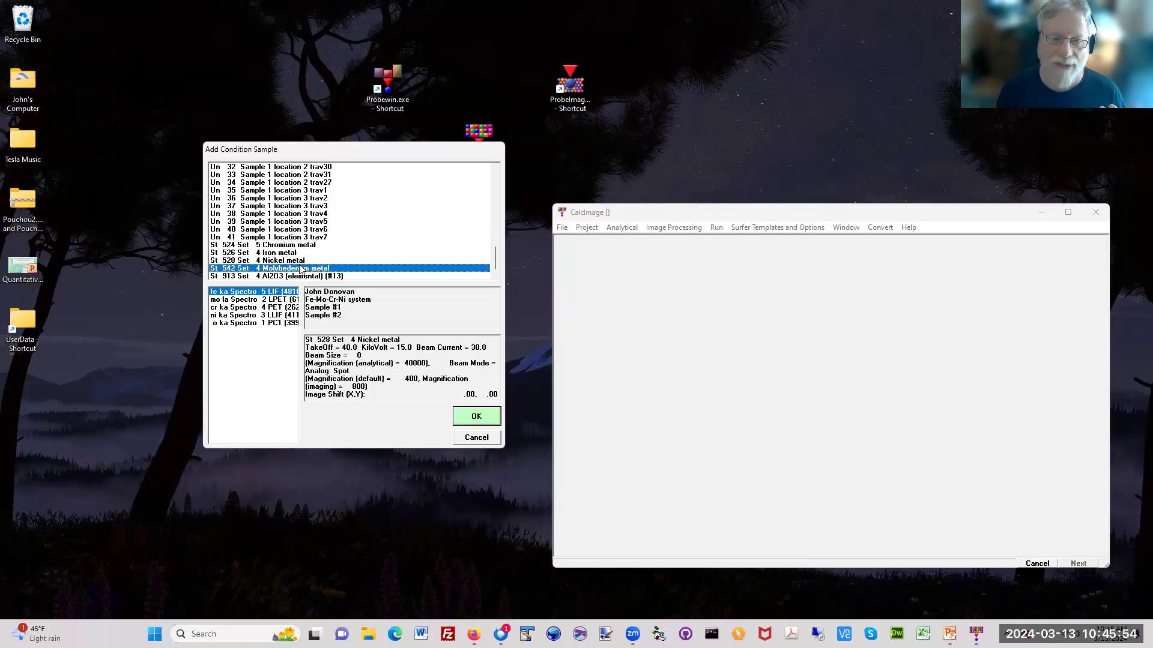
{"action": "left_click", "coordinate": [302, 260]}
{"action": "left_click", "coordinate": [302, 245]}
{"action": "left_click", "coordinate": [302, 237]}
{"action": "left_click", "coordinate": [313, 277]}
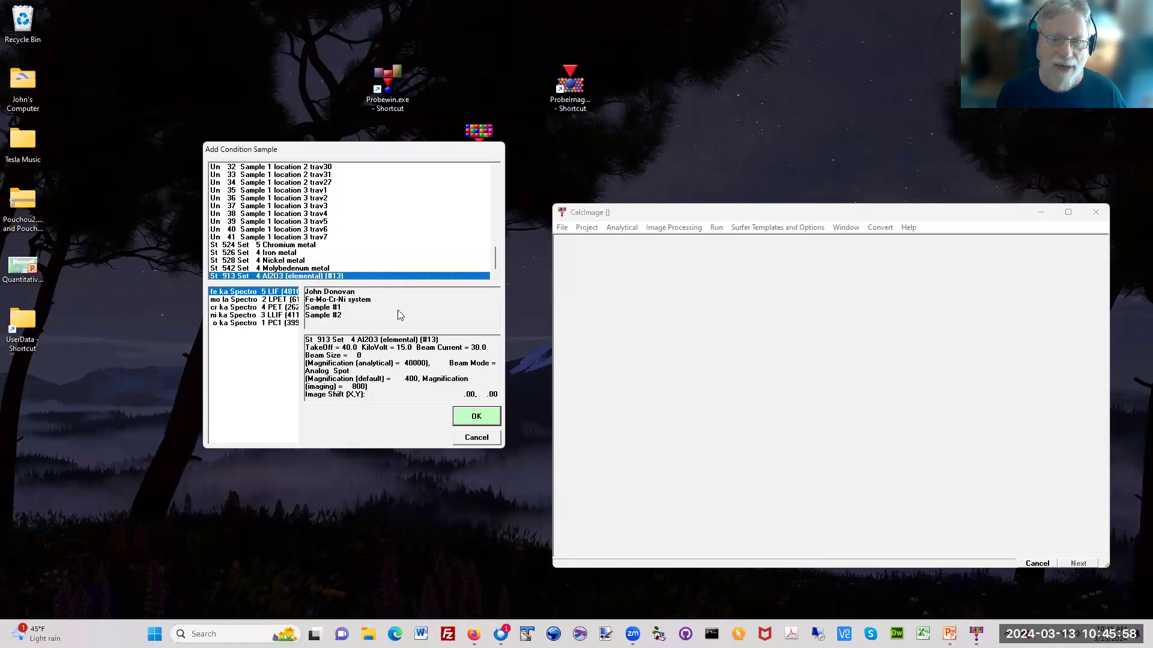
{"action": "left_click", "coordinate": [469, 418]}
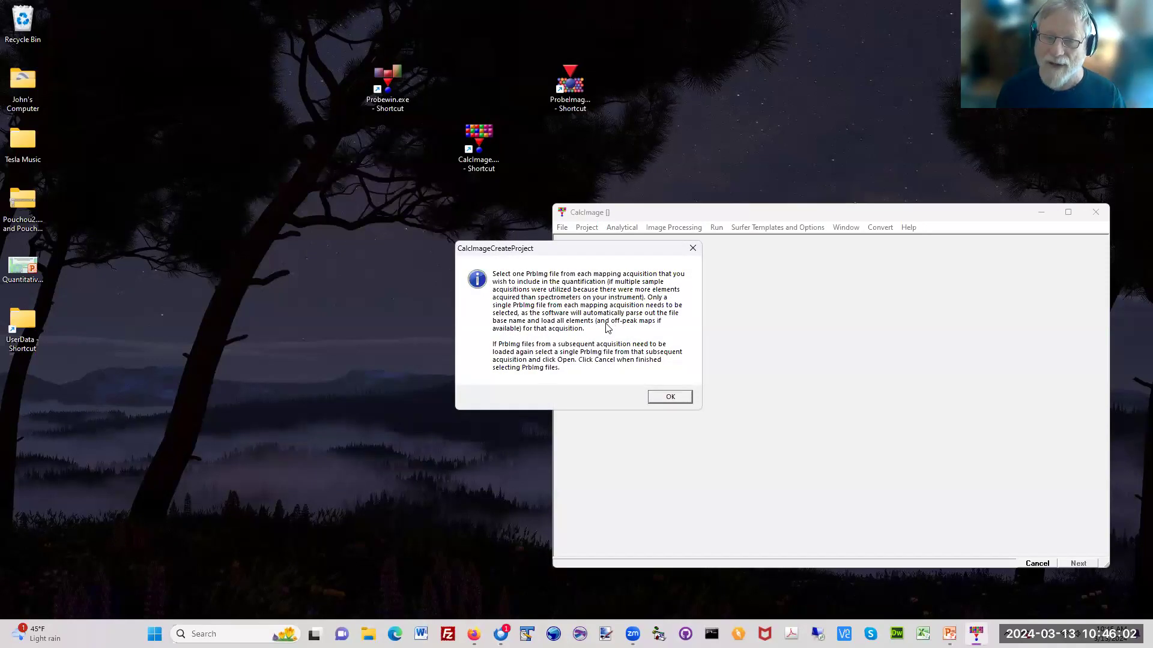
Step: Load the Fe-Mo-Cr-1_00451 maps from the Alloys folder in SurferData via Fe-Mo-Cr-1_00451_SP3_Ni_LLIF__POFF.prbimg, and finish creating the project
{"action": "left_click", "coordinate": [668, 398]}
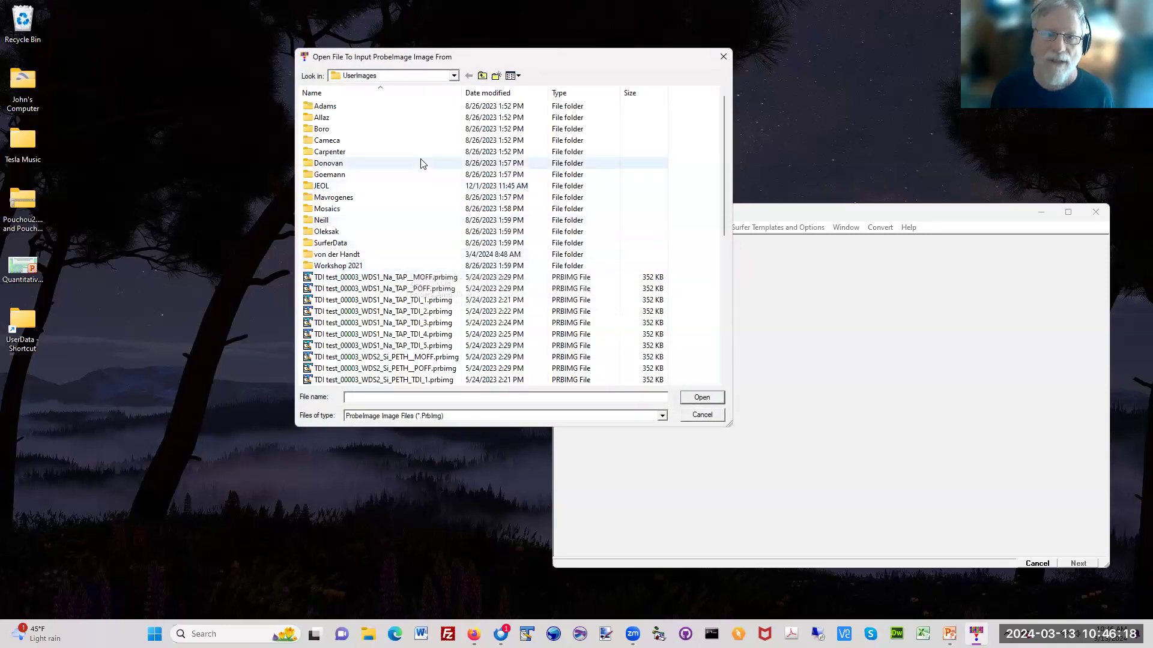
{"action": "double_click", "coordinate": [349, 243]}
{"action": "double_click", "coordinate": [327, 106]}
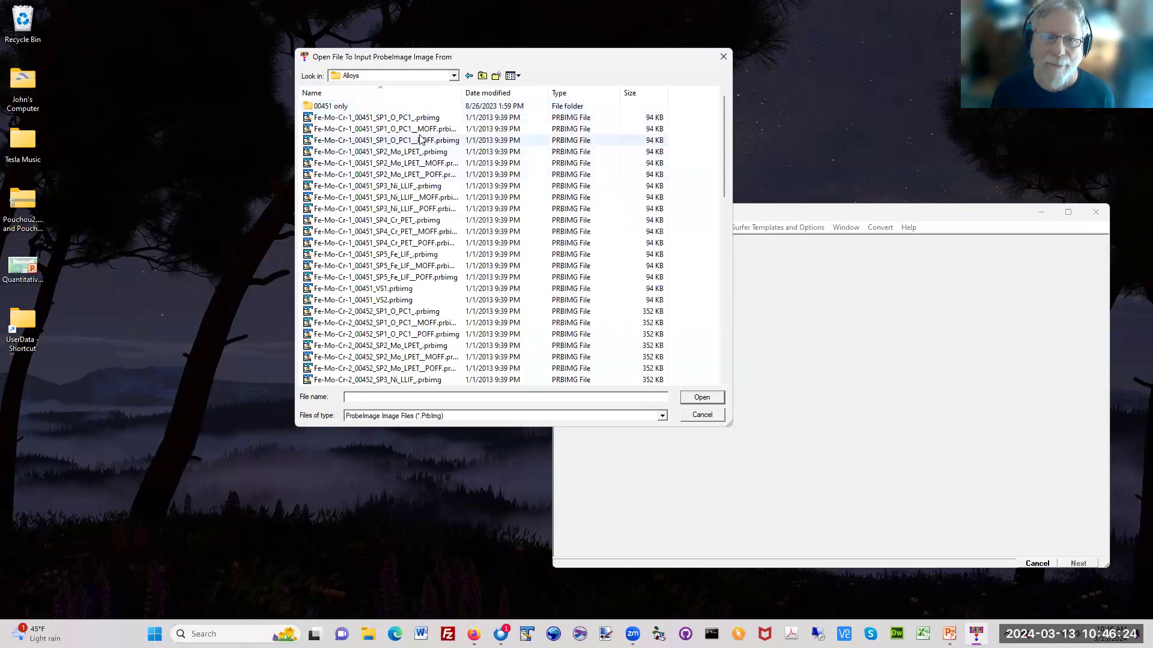
{"action": "left_click", "coordinate": [376, 165]}
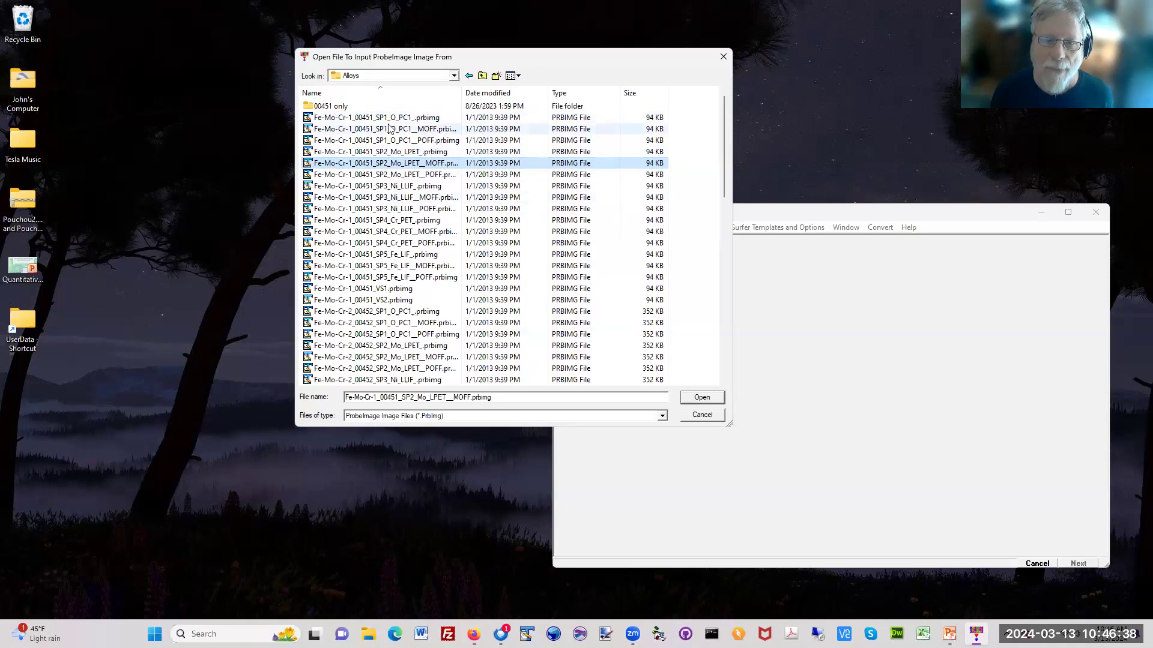
{"action": "left_click", "coordinate": [433, 209]}
{"action": "left_click", "coordinate": [704, 397]}
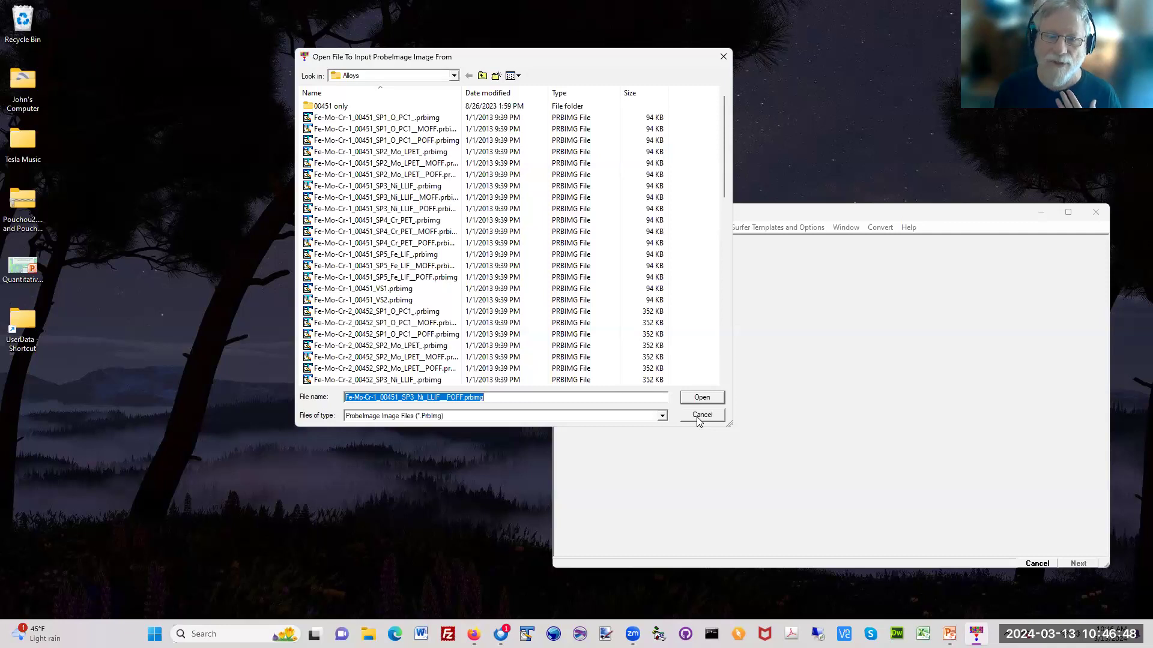
{"action": "left_click", "coordinate": [701, 415]}
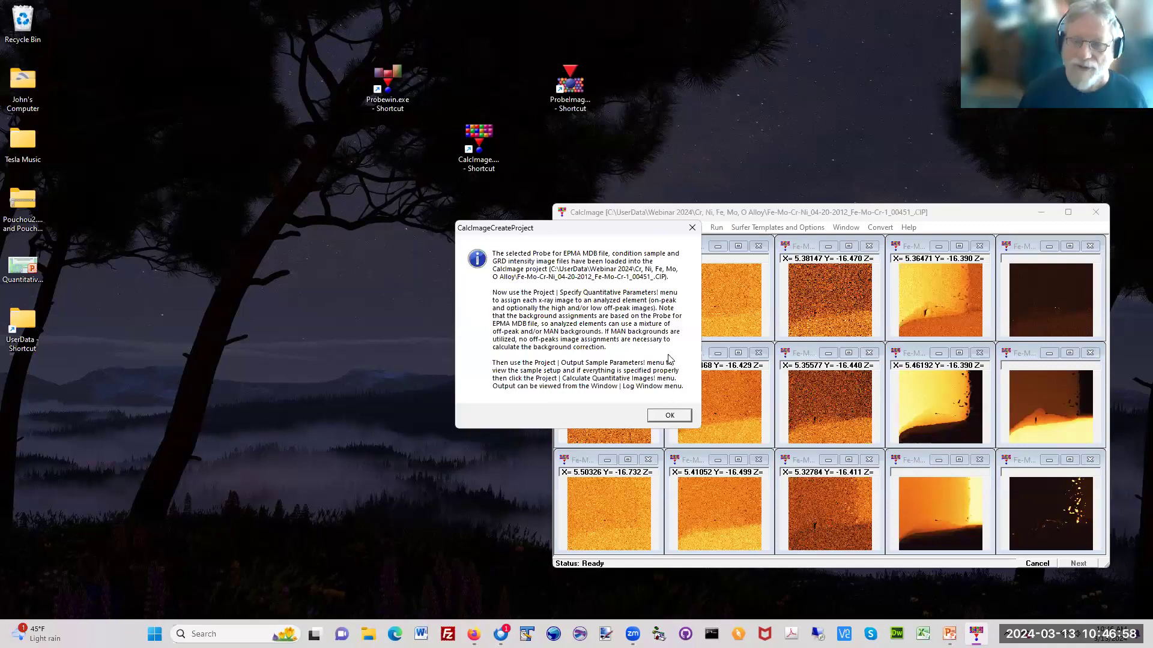
{"action": "left_click", "coordinate": [670, 414]}
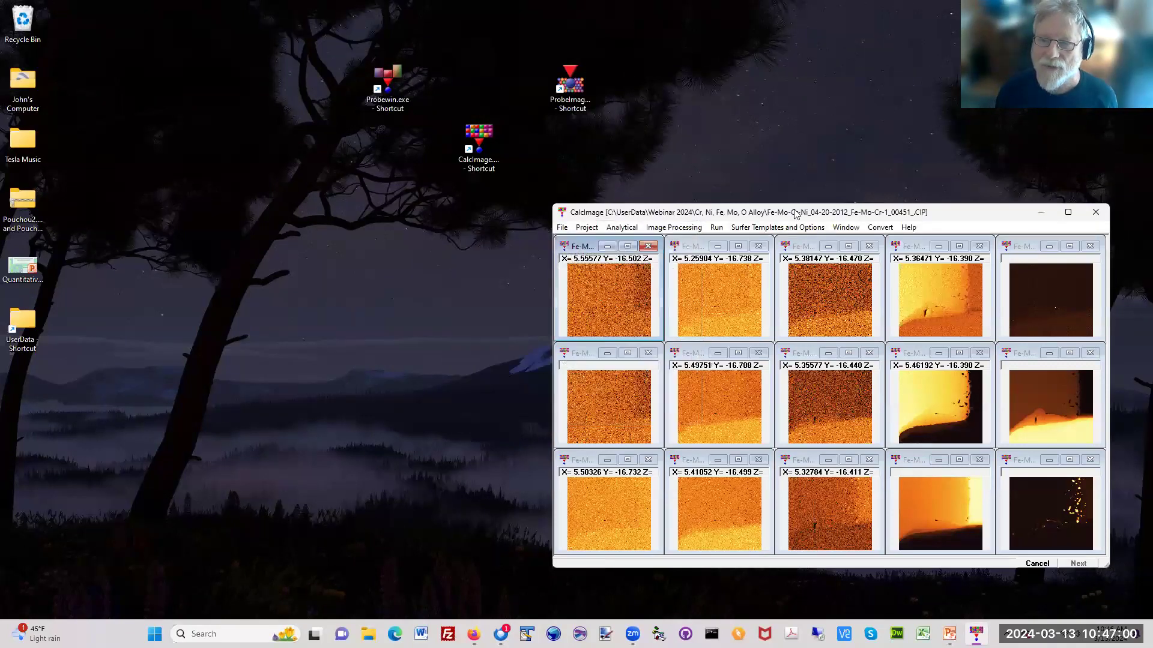
Step: Close the off-peak images, enlarge the project window and tile the remaining maps vertically
{"action": "left_click_drag", "start_coordinate": [792, 212], "coordinate": [417, 185]}
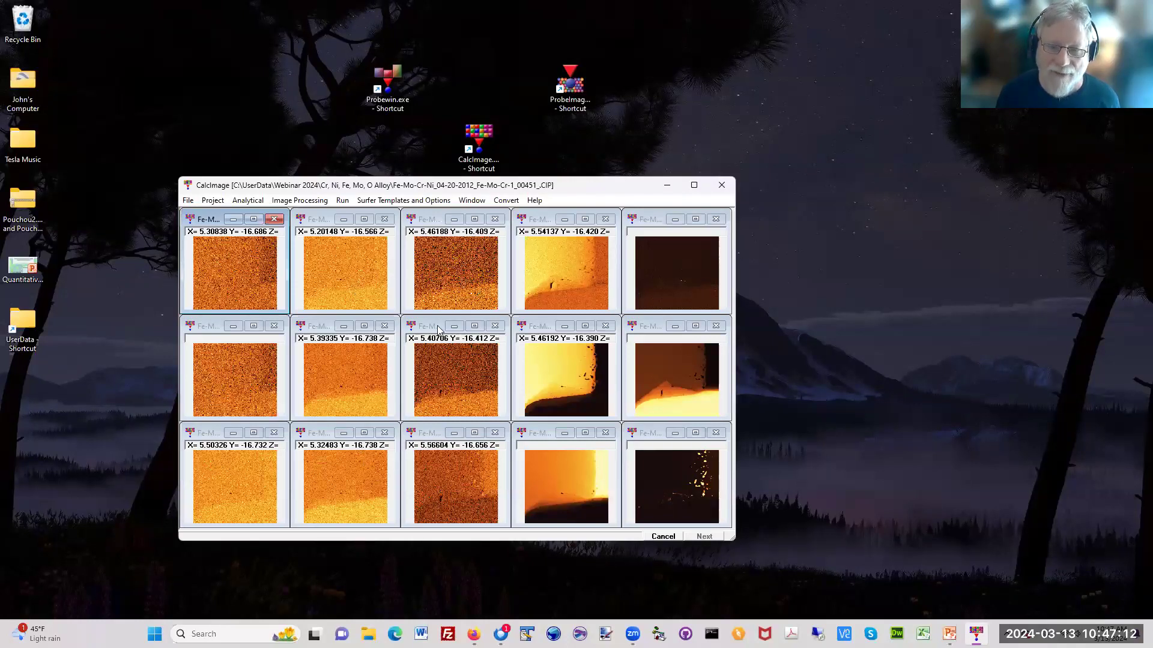
{"action": "left_click", "coordinate": [188, 201]}
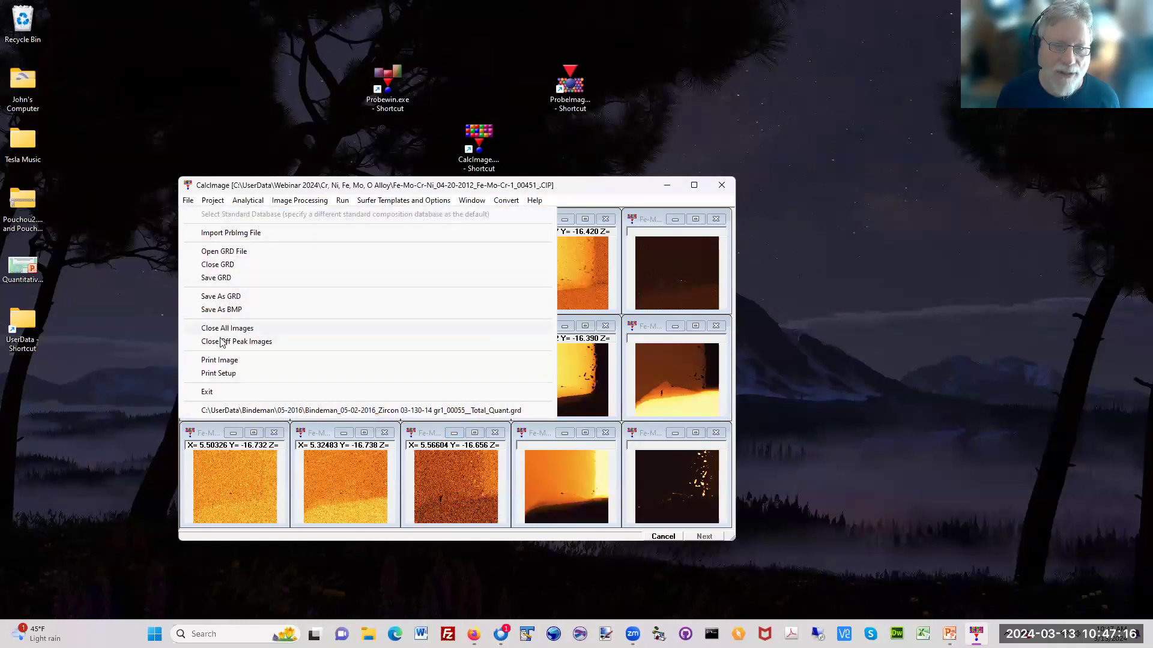
{"action": "left_click", "coordinate": [224, 342]}
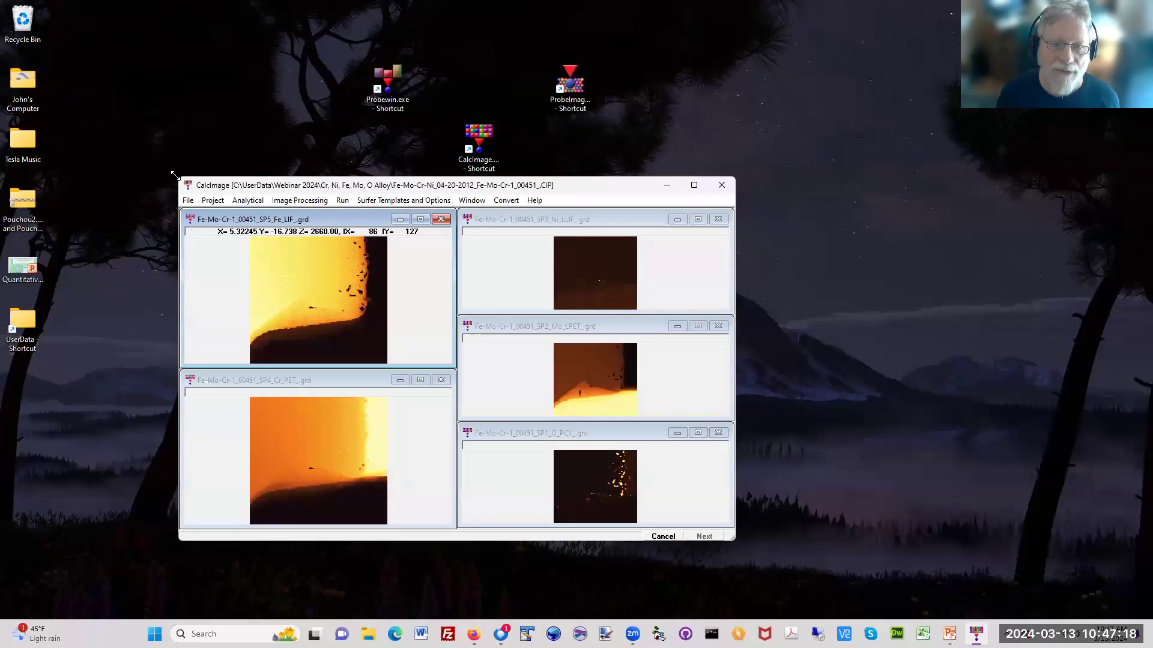
{"action": "left_click_drag", "start_coordinate": [174, 176], "coordinate": [131, 7]}
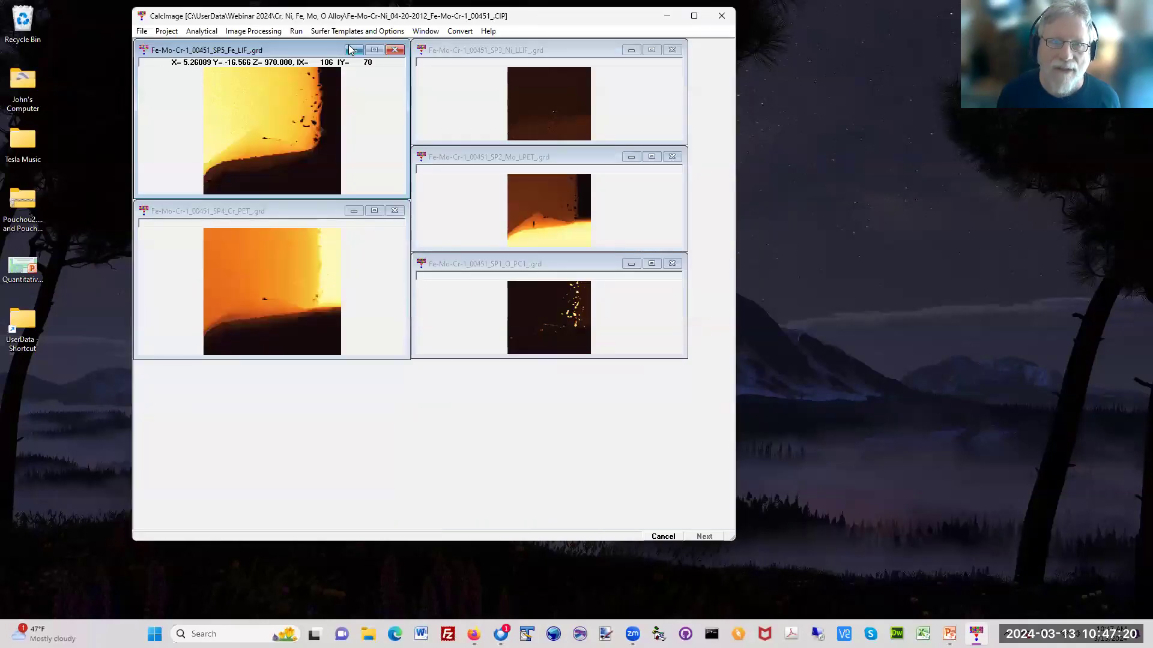
{"action": "left_click_drag", "start_coordinate": [356, 20], "coordinate": [358, 57]}
{"action": "left_click", "coordinate": [432, 68]}
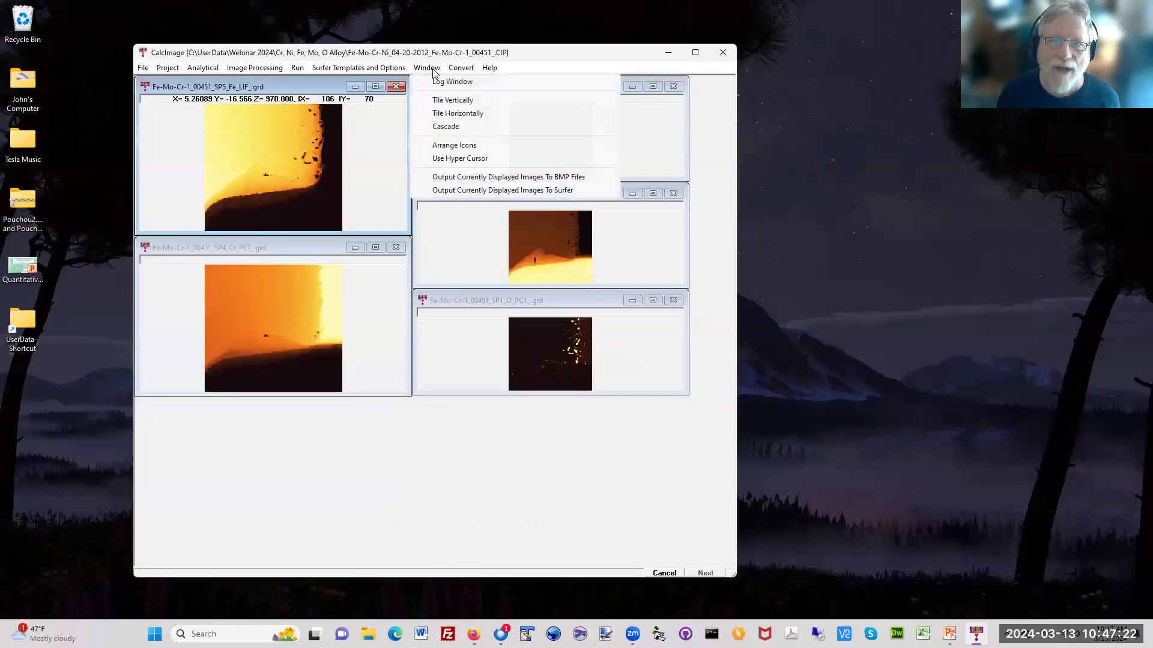
{"action": "left_click", "coordinate": [457, 101]}
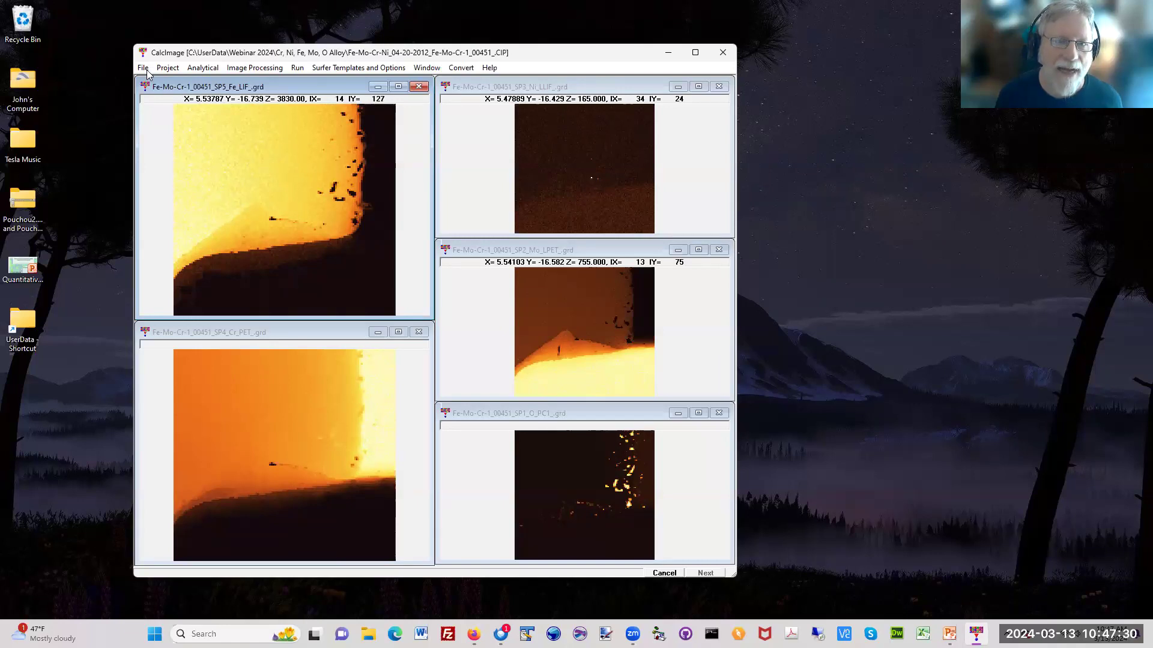
Step: Enable the "Totals" image, detection limits, analytical sensitivity and atomic percents outputs in the project's quantitative parameters
{"action": "left_click", "coordinate": [167, 67]}
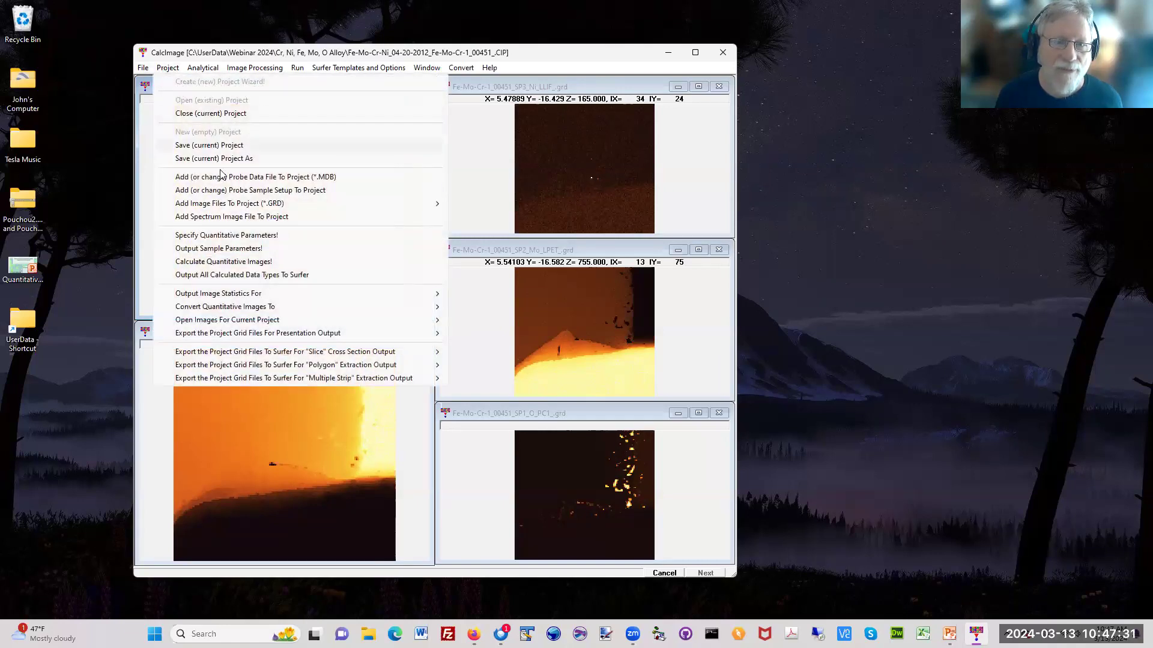
{"action": "left_click", "coordinate": [231, 236]}
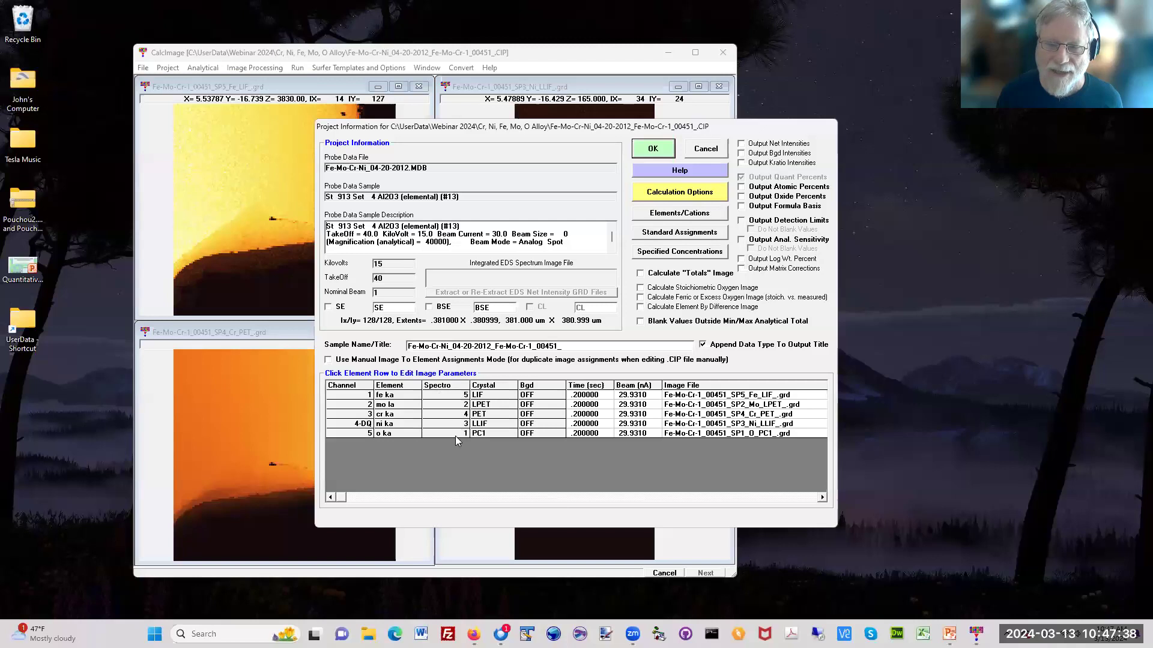
{"action": "left_click", "coordinate": [706, 275]}
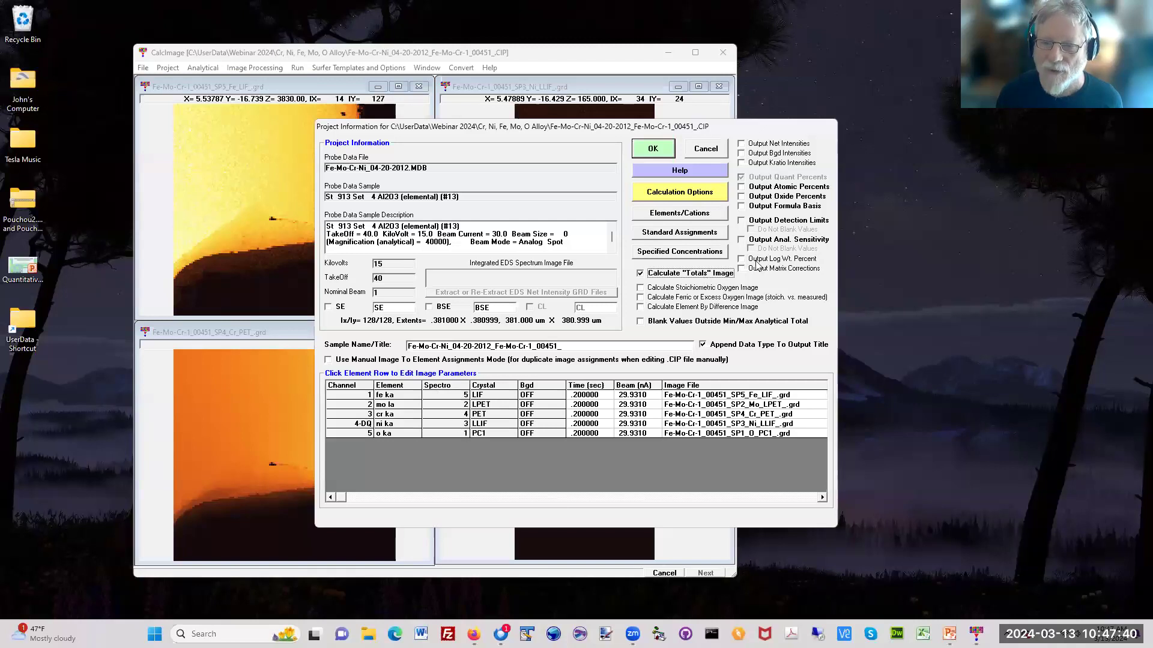
{"action": "left_click", "coordinate": [787, 222]}
{"action": "left_click", "coordinate": [789, 240]}
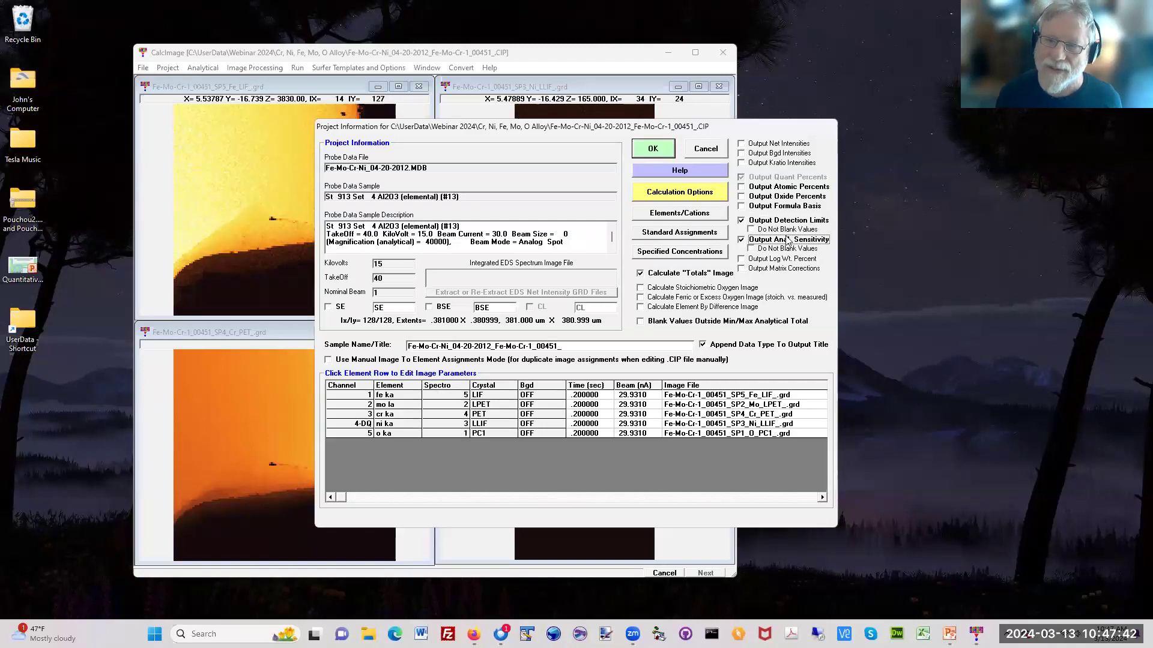
{"action": "left_click", "coordinate": [781, 188]}
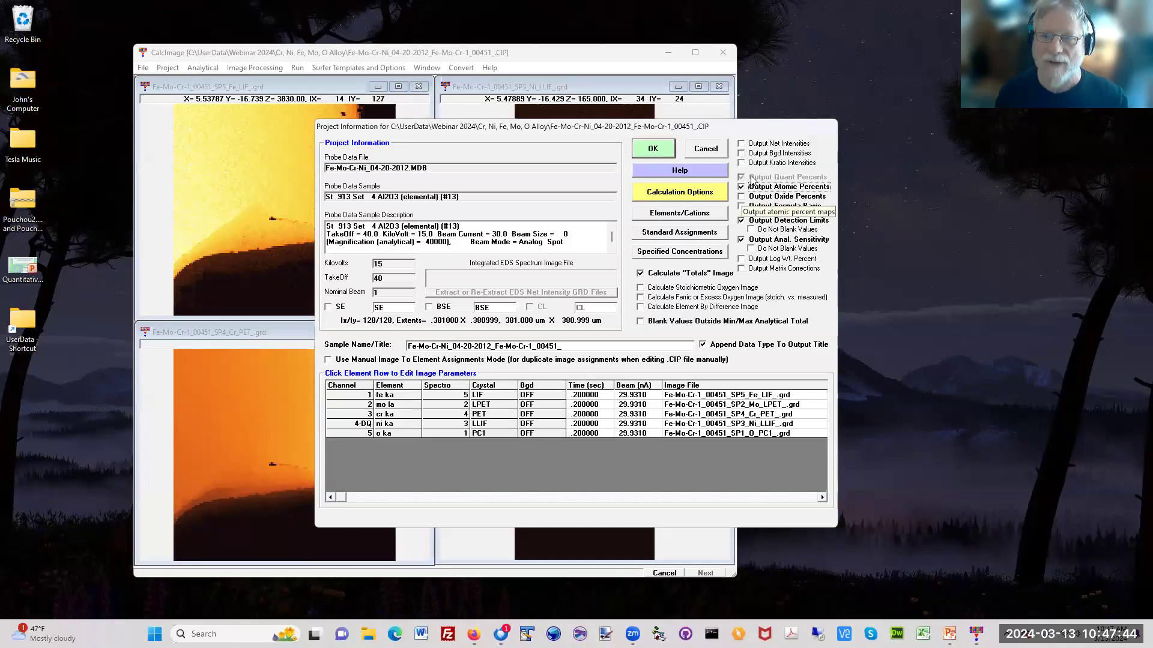
Step: Review the calculation options, keeping Calculate as Elemental, and accept the quantitative parameters
{"action": "left_click", "coordinate": [676, 194]}
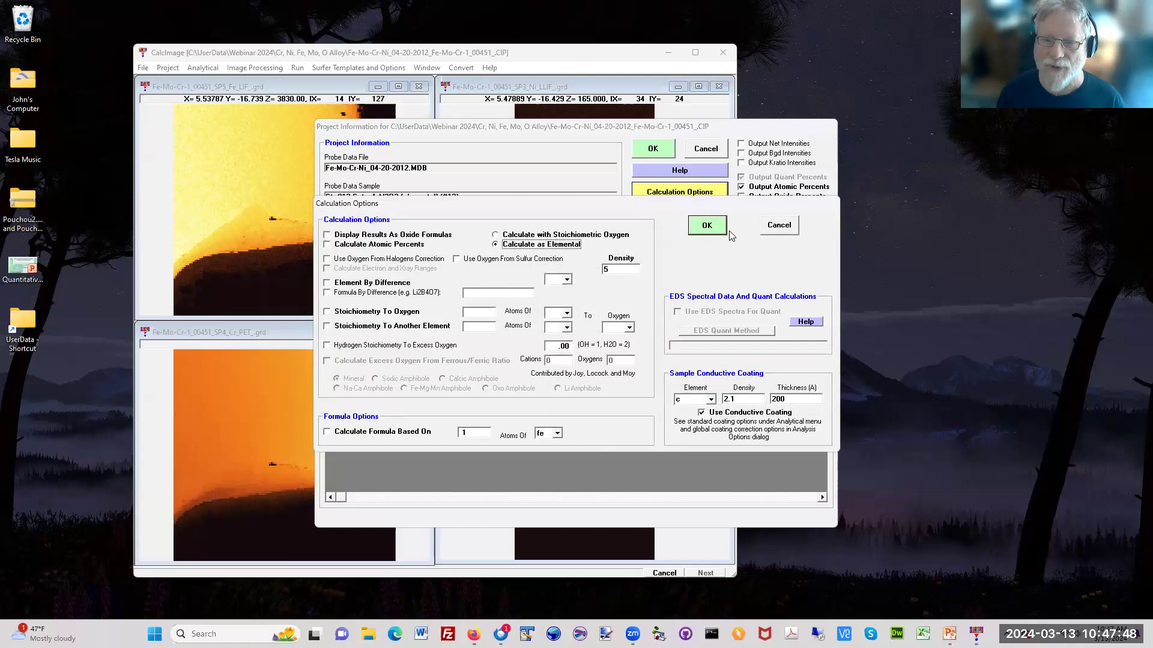
{"action": "left_click", "coordinate": [716, 233]}
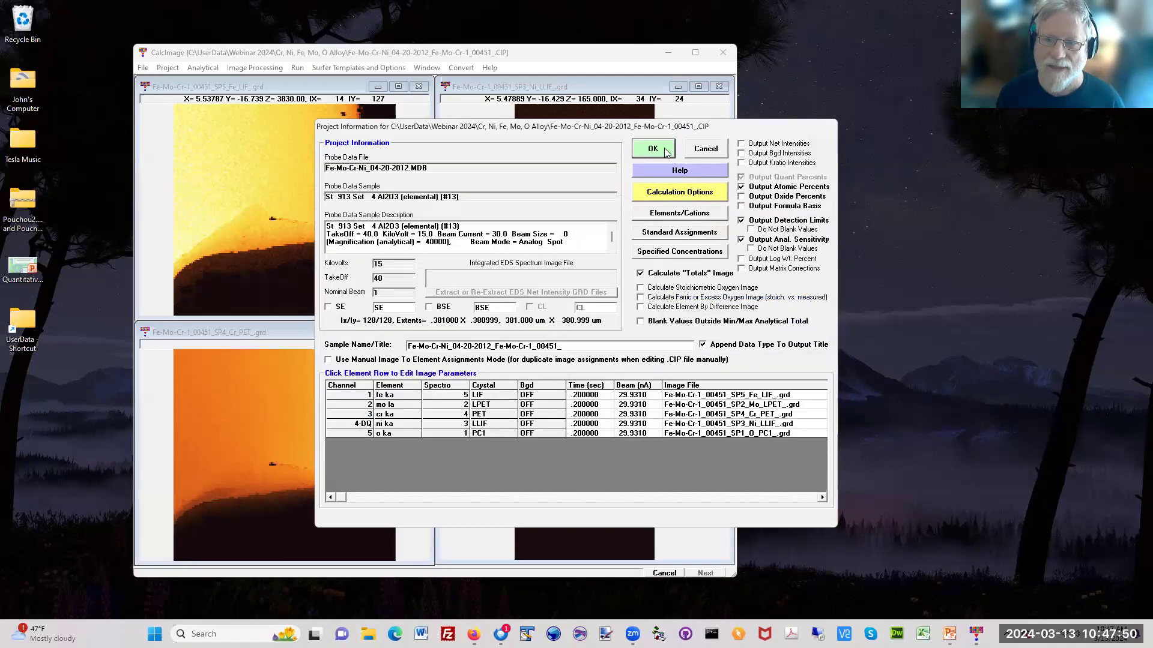
{"action": "left_click", "coordinate": [660, 150]}
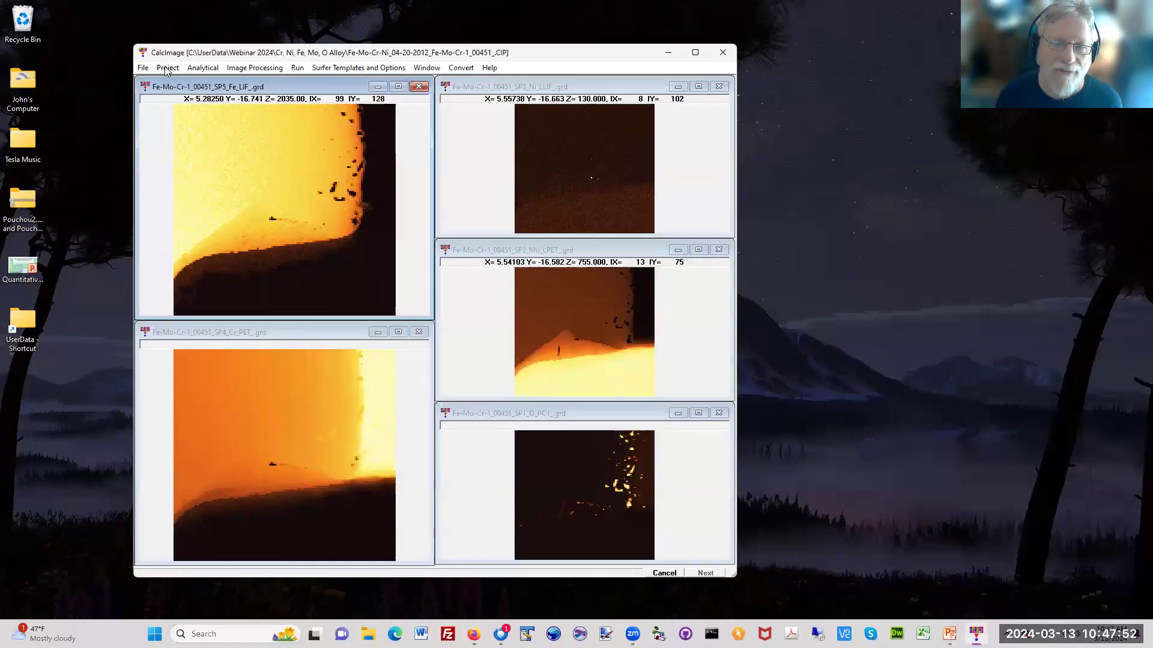
Step: Start the quantitative image calculation for all pixels of the project's x-ray maps
{"action": "left_click", "coordinate": [166, 69]}
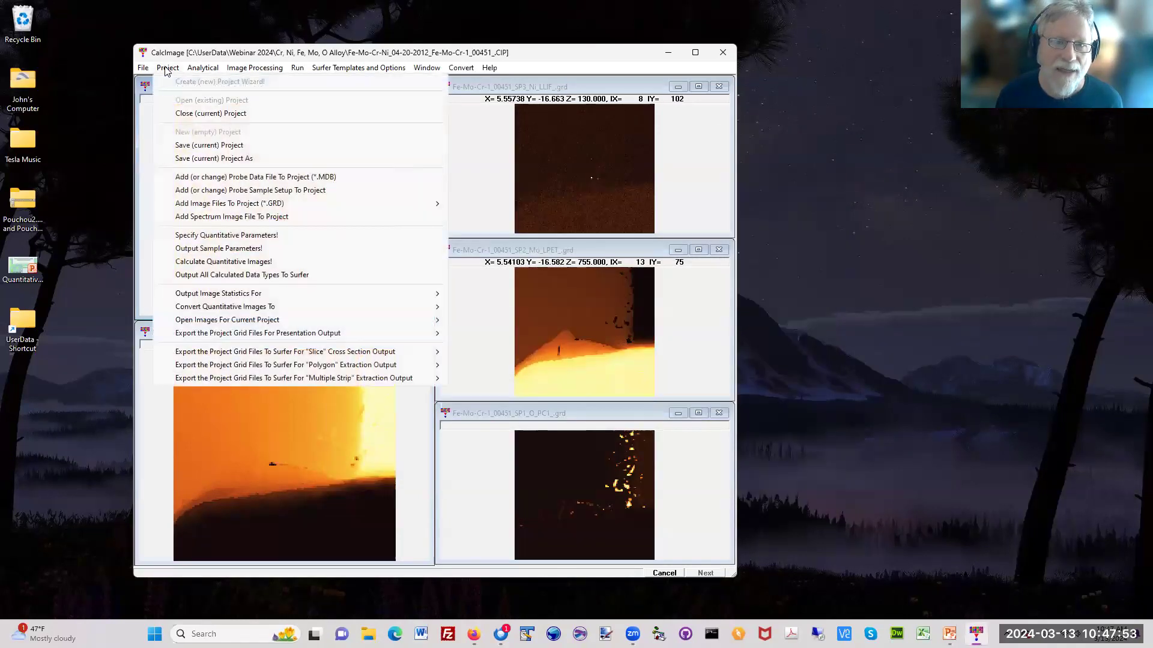
{"action": "left_click", "coordinate": [227, 262]}
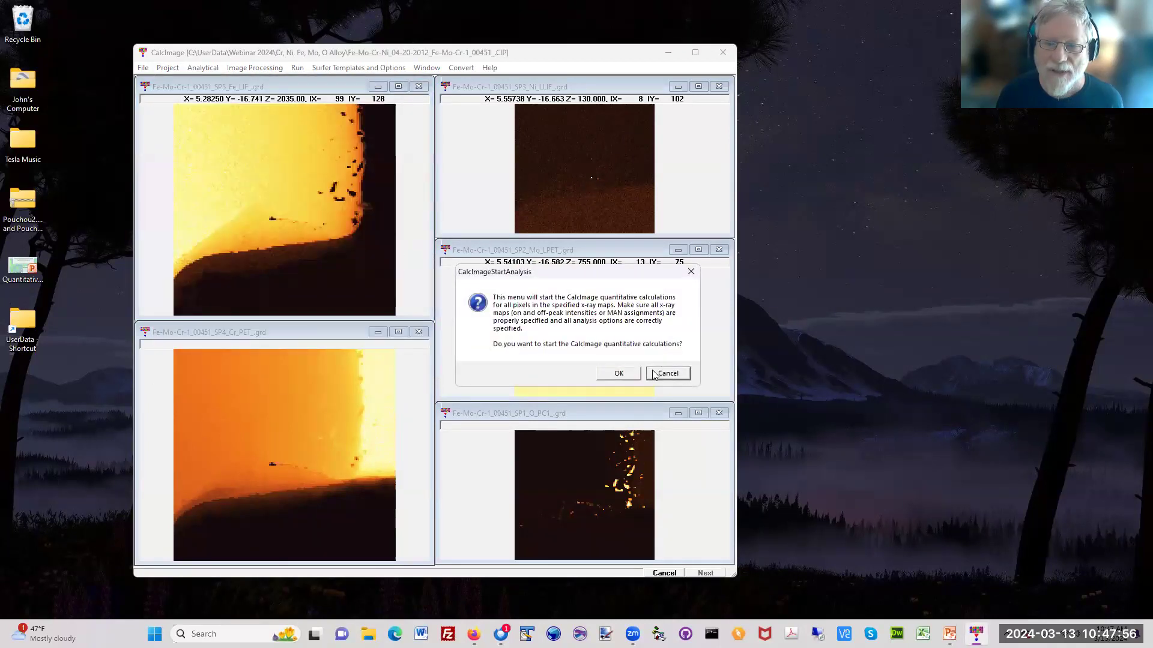
{"action": "left_click", "coordinate": [618, 374]}
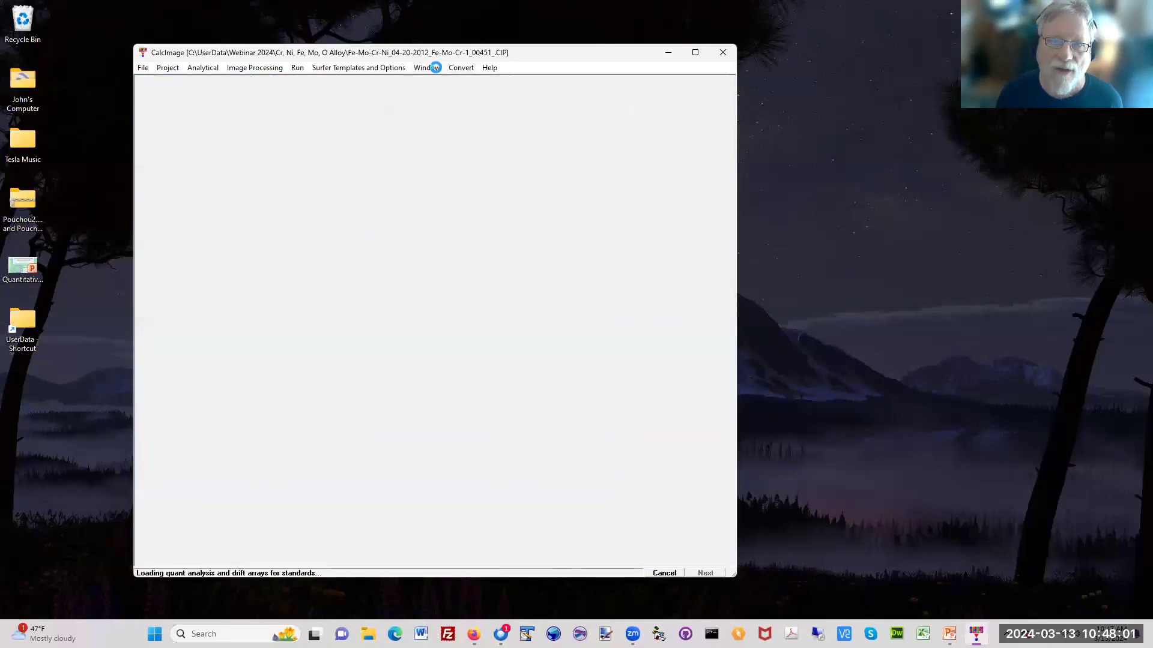
Step: Examine the pixel-by-pixel weight percent output in the log window, moving it clear of the project window before closing it
{"action": "left_click", "coordinate": [428, 68]}
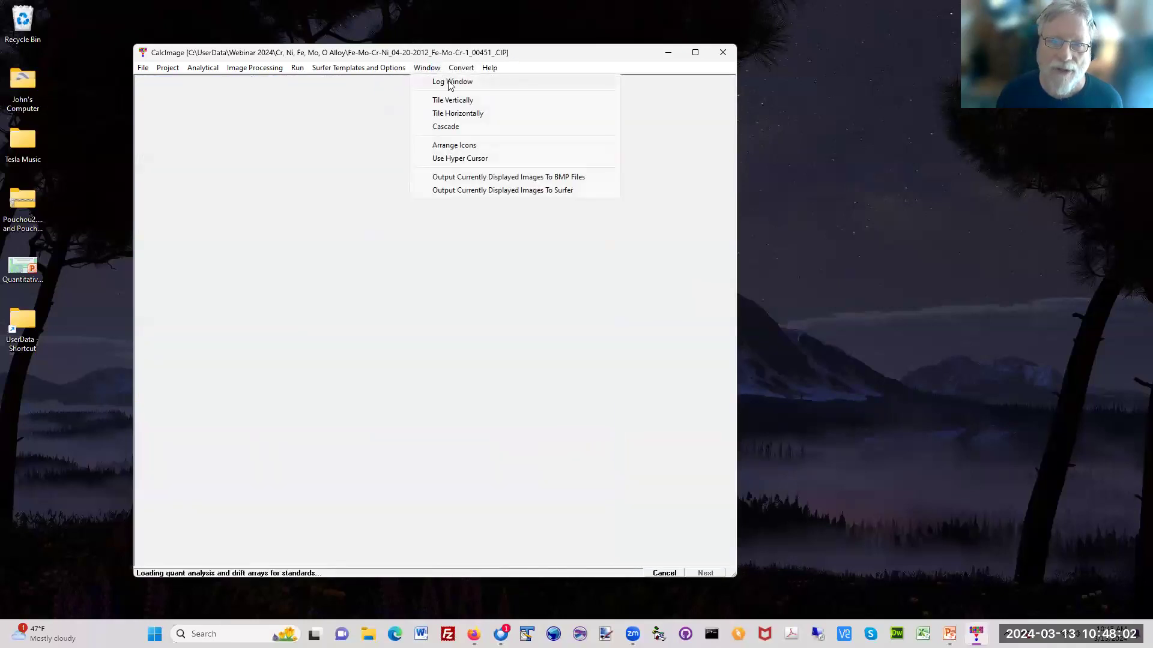
{"action": "left_click", "coordinate": [453, 82]}
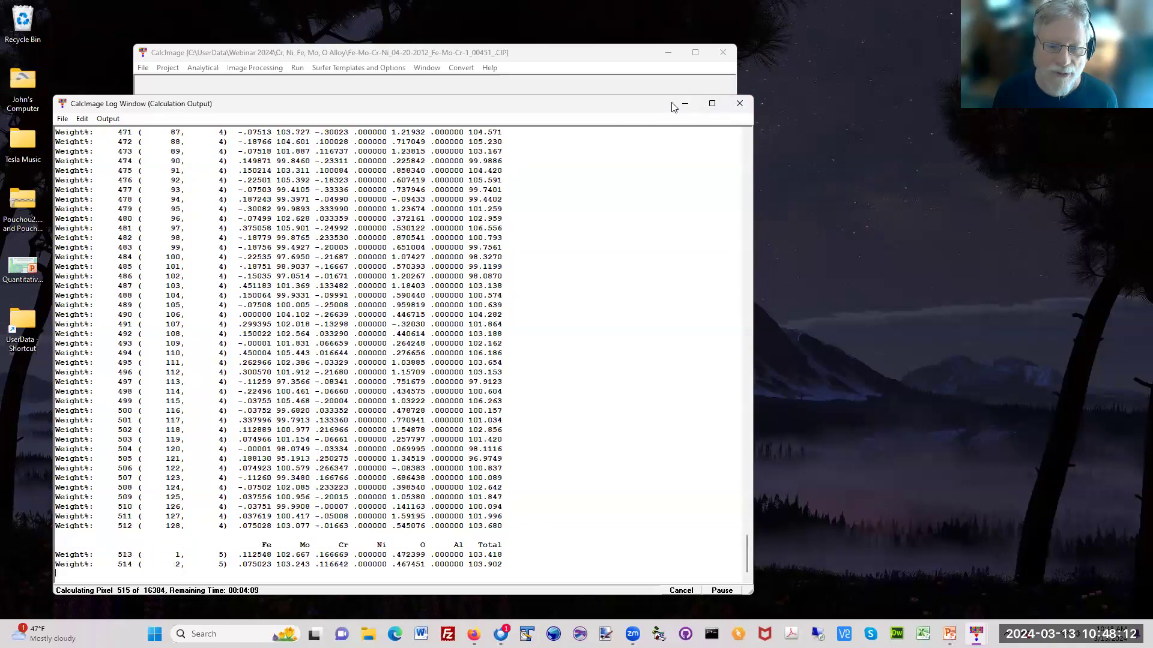
{"action": "left_click_drag", "start_coordinate": [674, 106], "coordinate": [894, 79]}
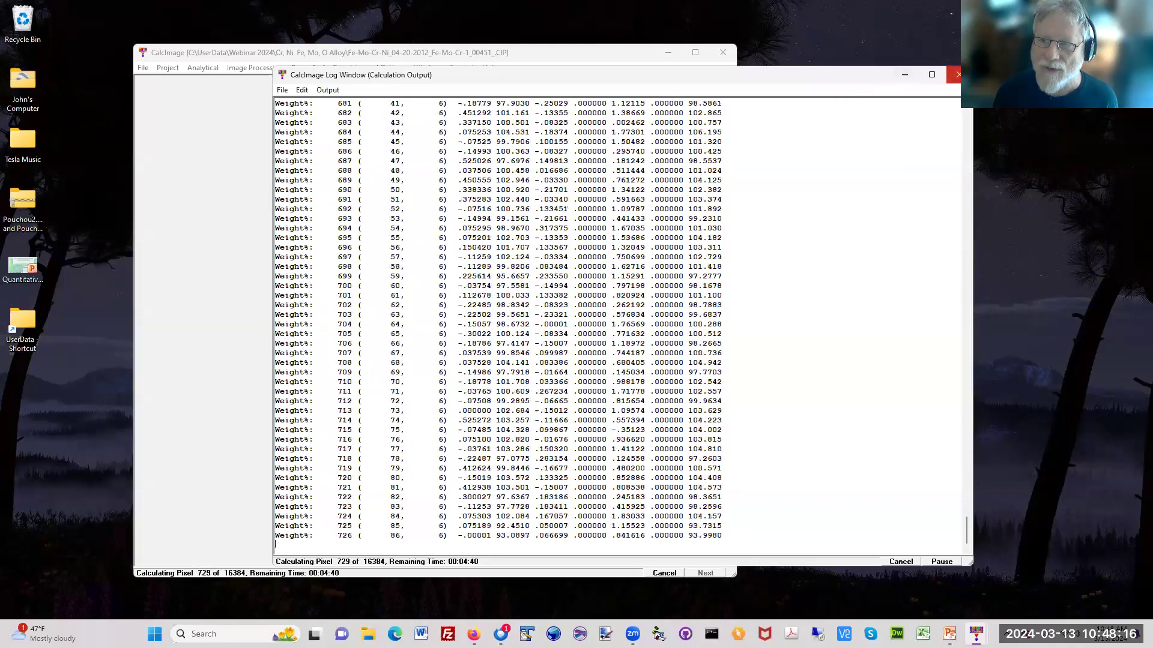
{"action": "left_click", "coordinate": [956, 74]}
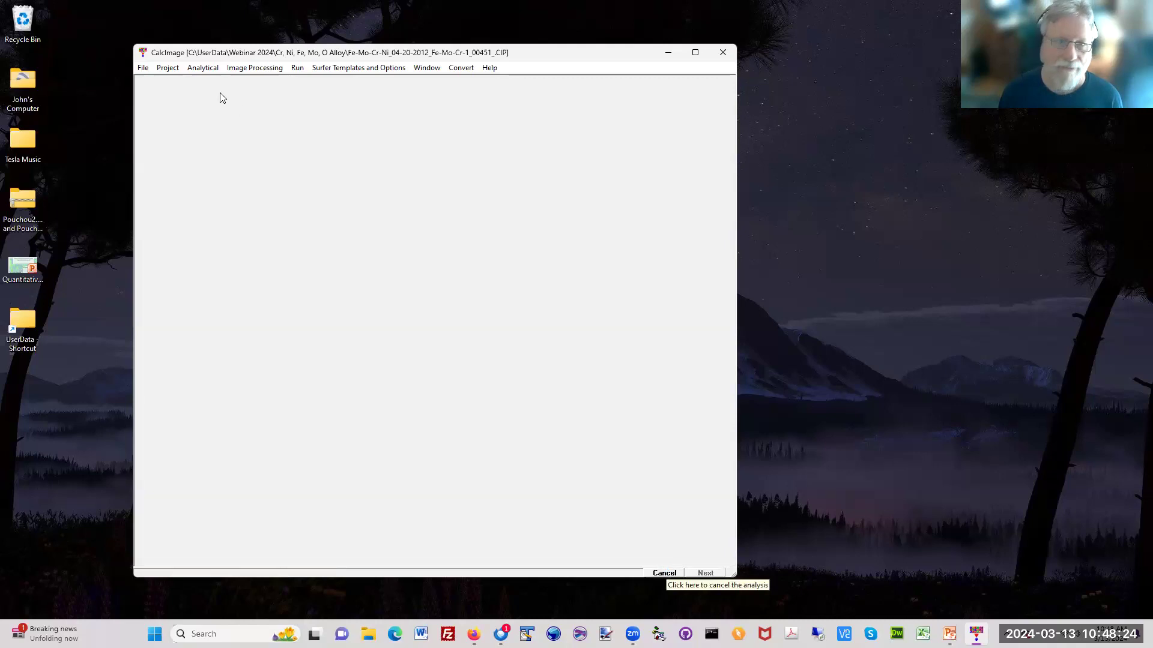
Step: Close the current project and reopen Fe-Mo-Cr-Ni_04-20-2012_Fe-Mo-Cr-1_00451_.CIP from the Cr, Ni, Fe, Mo, O Alloy folder
{"action": "left_click", "coordinate": [168, 68]}
{"action": "left_click", "coordinate": [192, 111]}
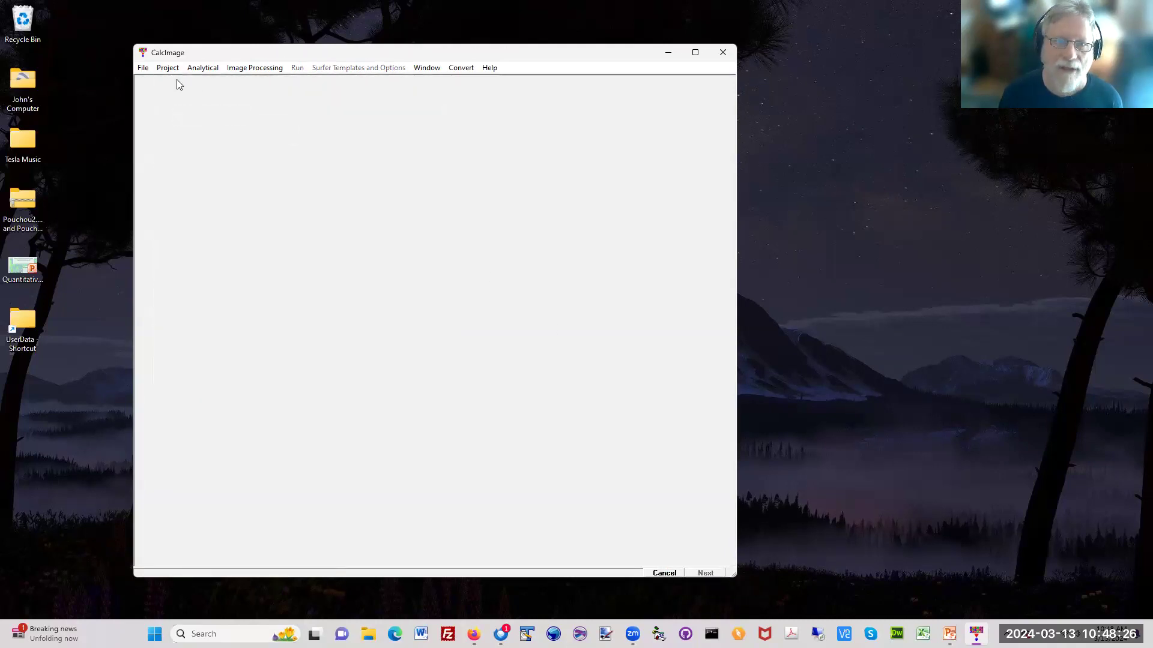
{"action": "left_click", "coordinate": [160, 68]}
{"action": "left_click", "coordinate": [198, 99]}
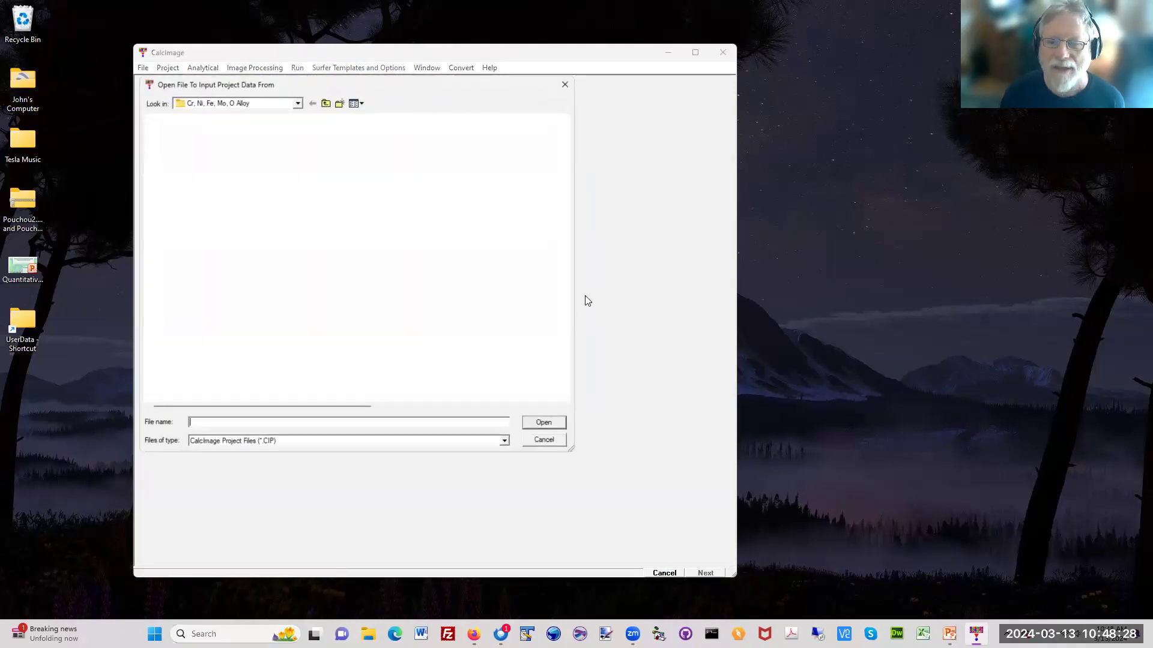
{"action": "double_click", "coordinate": [218, 146]}
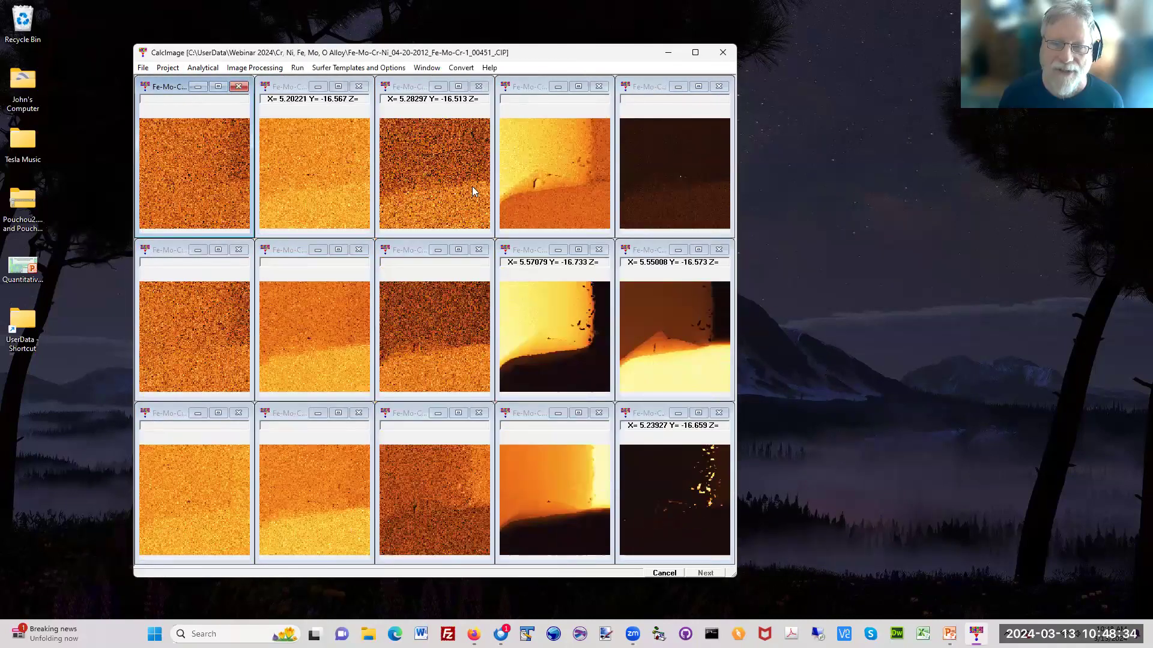
Step: Close all the raw intensity images and open the project's elemental quant images
{"action": "left_click", "coordinate": [146, 69]}
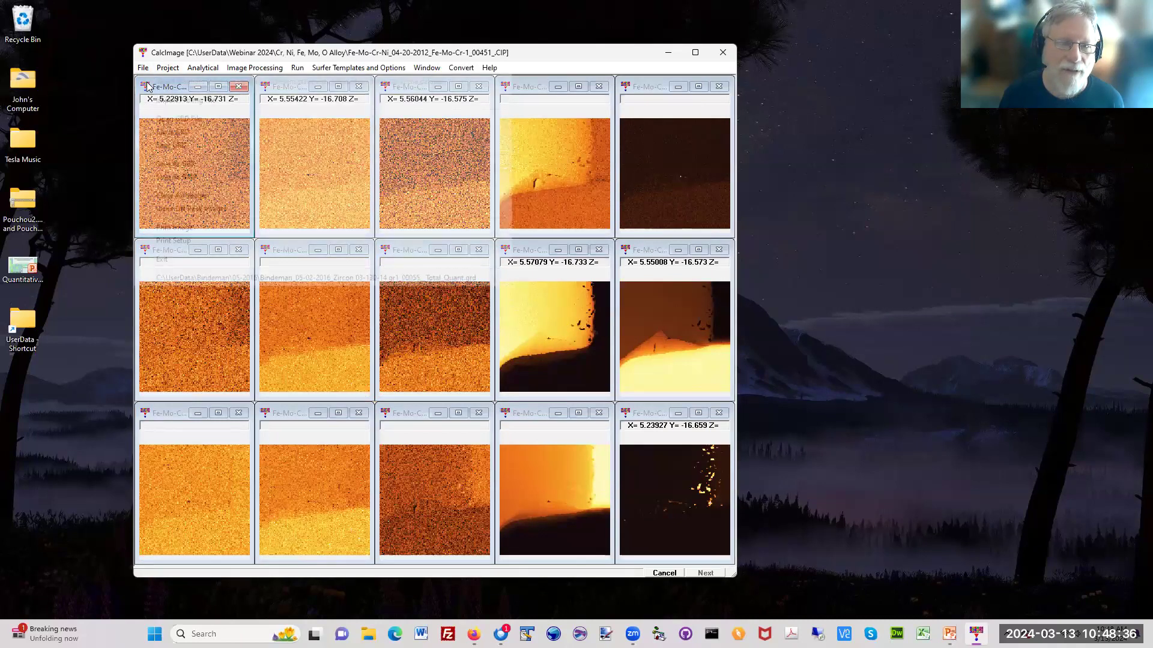
{"action": "left_click", "coordinate": [179, 196]}
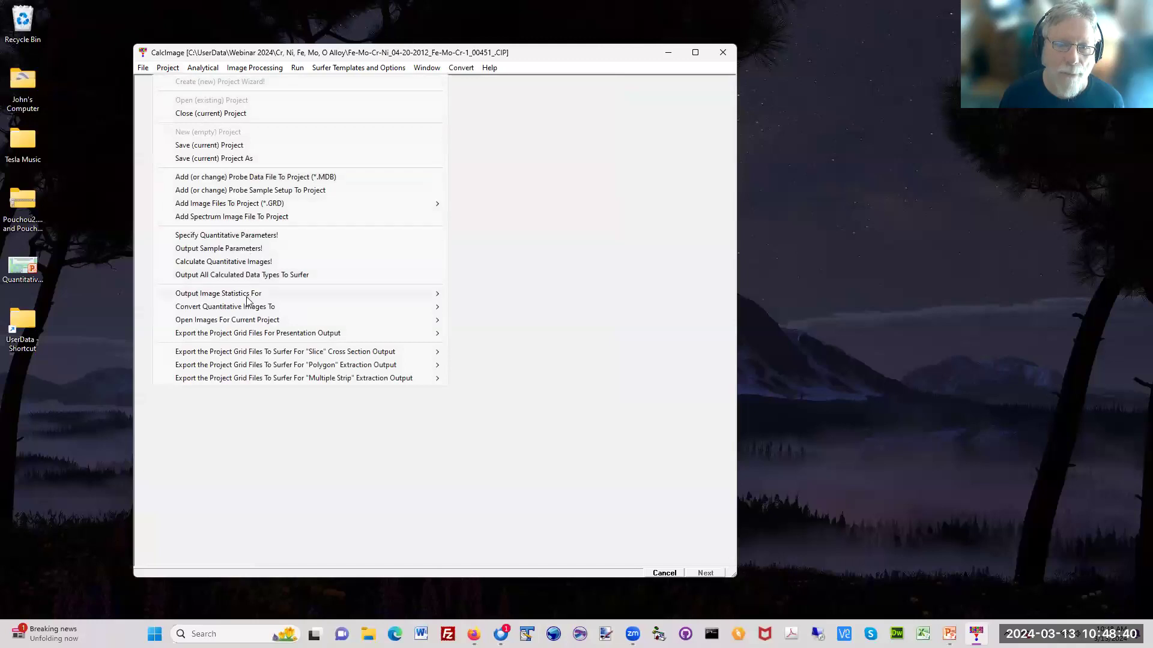
{"action": "mouse_move", "coordinate": [314, 319]}
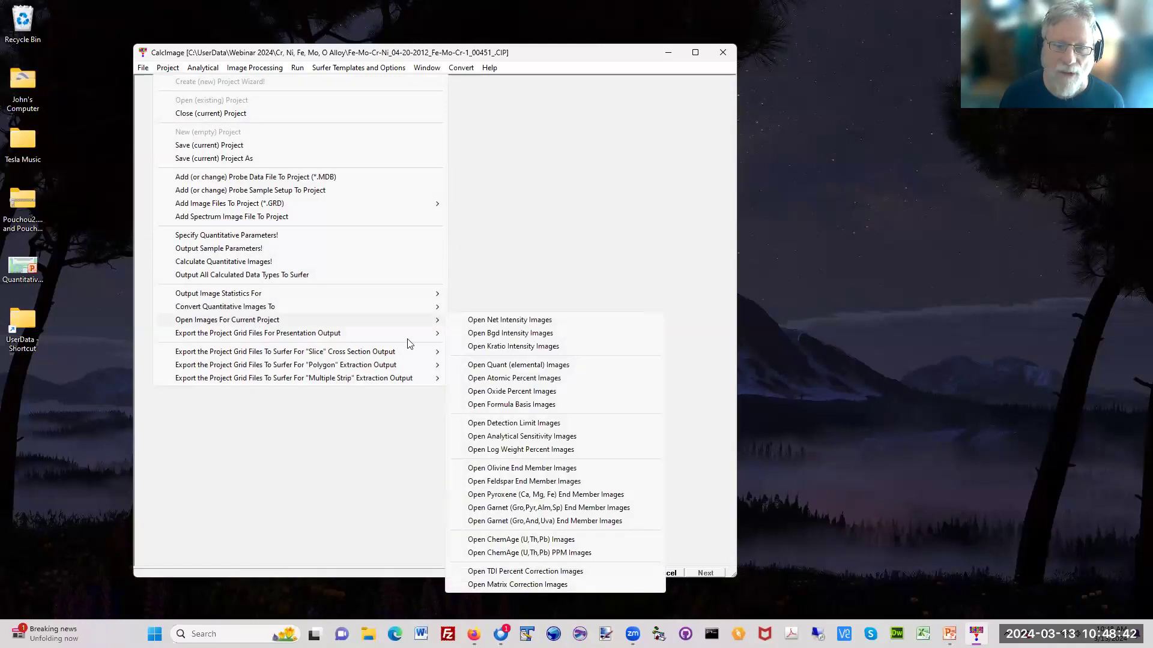
{"action": "left_click", "coordinate": [557, 367]}
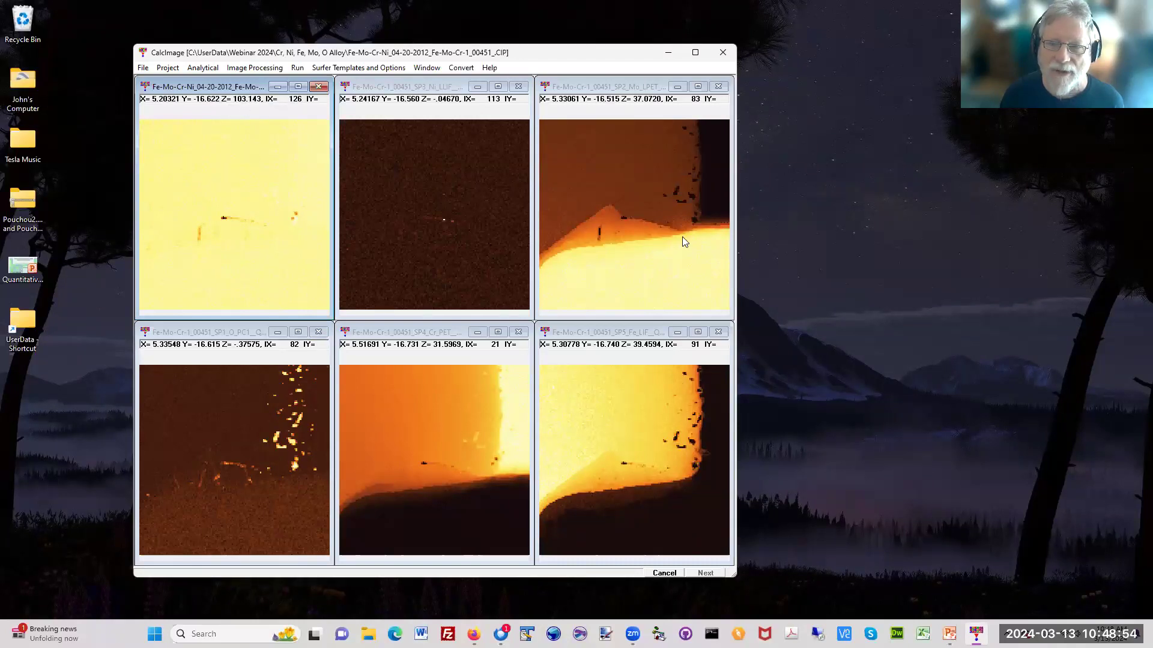
Step: Export the project's quant maps to Surfer for presentation and run the generated Fe-Mo-Cr-Ni_04-20-2012_Fe-Mo-Cr-1_00451__Quant.bas script
{"action": "left_click", "coordinate": [171, 68]}
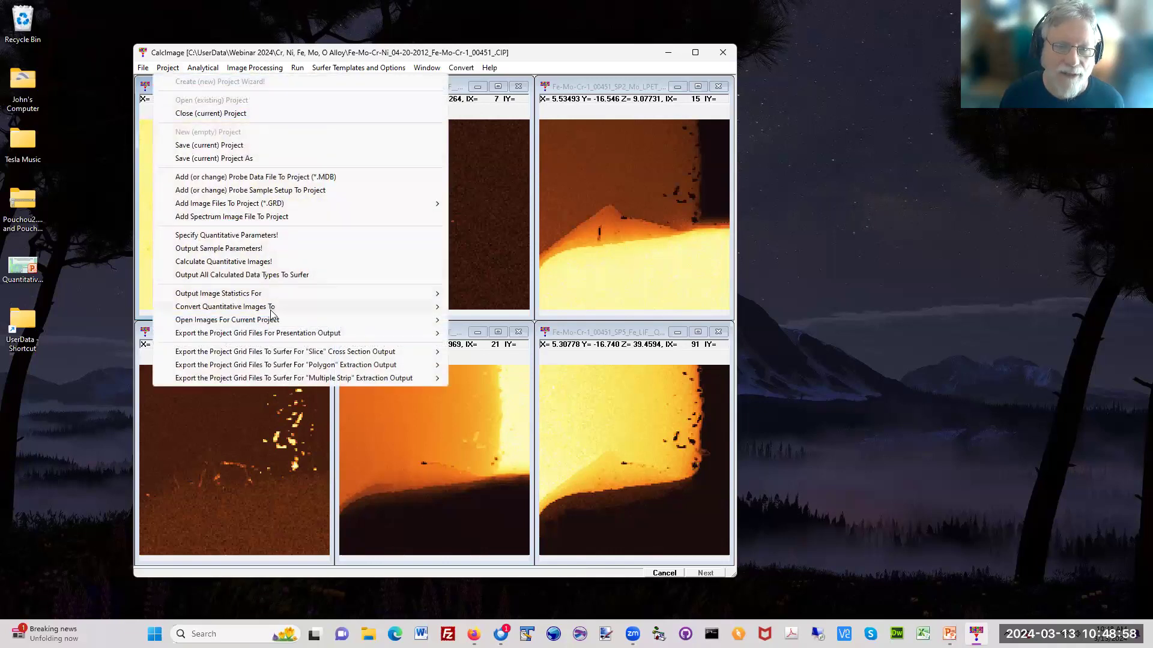
{"action": "mouse_move", "coordinate": [276, 334]}
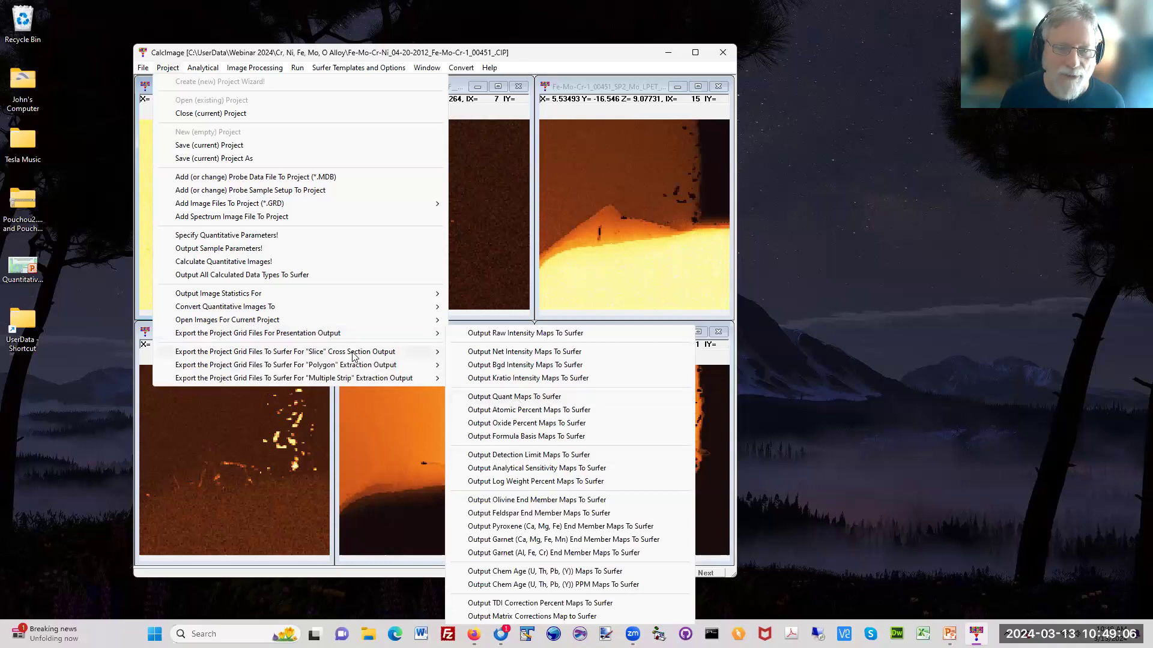
{"action": "left_click", "coordinate": [521, 397]}
{"action": "left_click", "coordinate": [669, 372]}
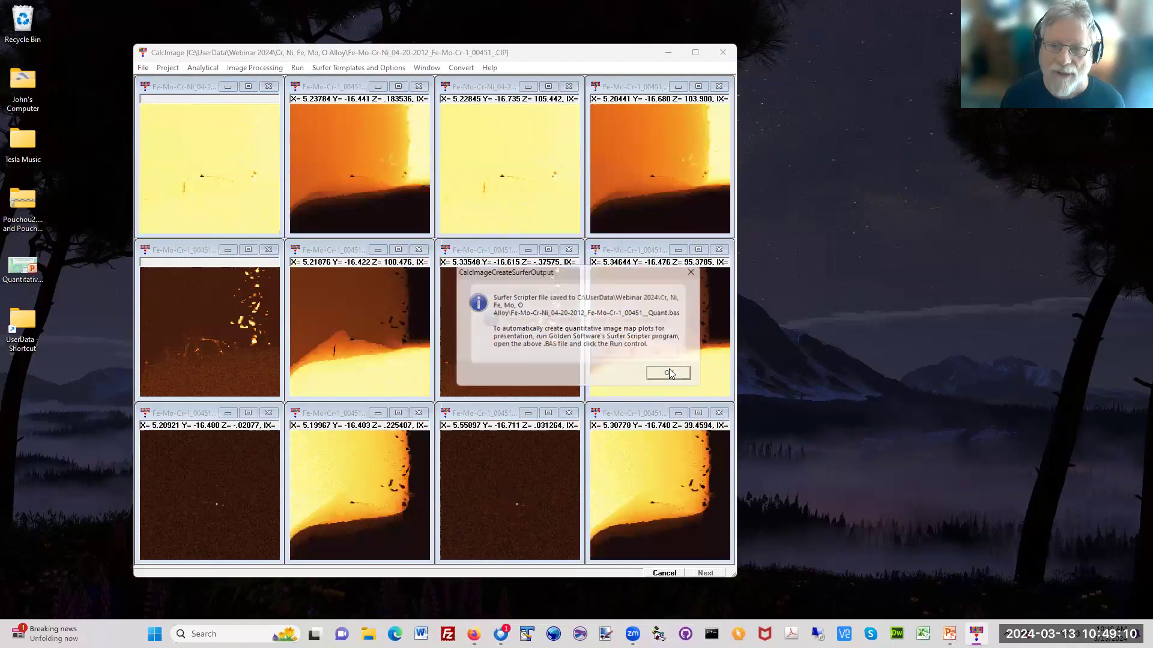
{"action": "left_click", "coordinate": [668, 371]}
{"action": "left_click", "coordinate": [611, 355]}
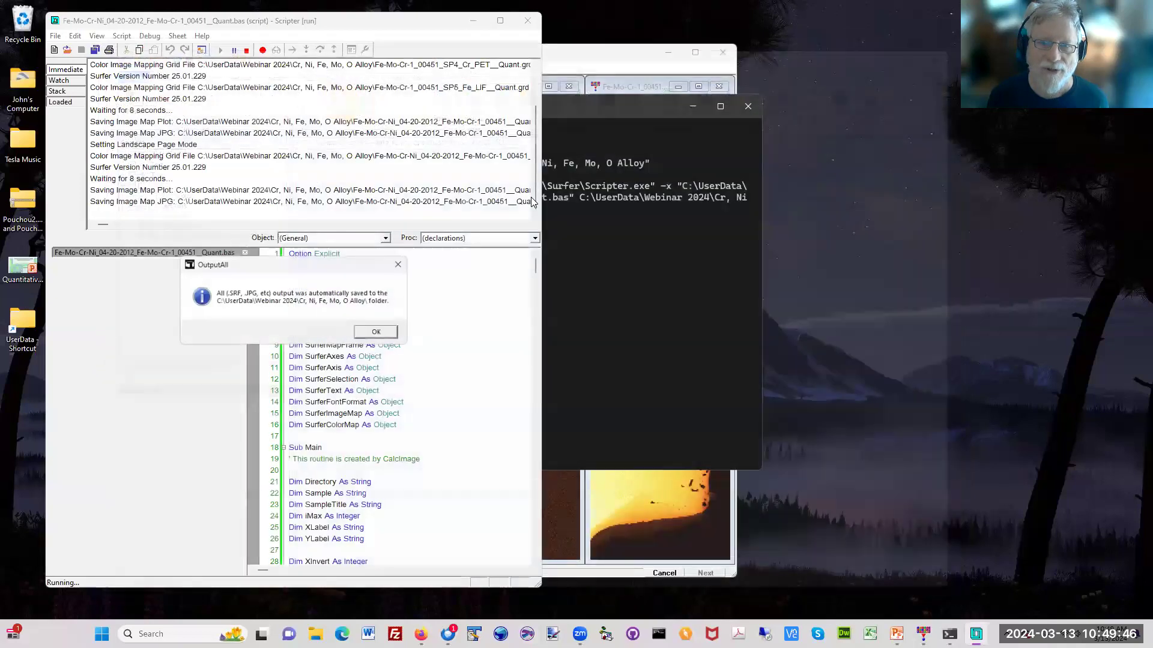
Step: Acknowledge the Surfer script's output notice and exit CalcImage
{"action": "left_click", "coordinate": [377, 332]}
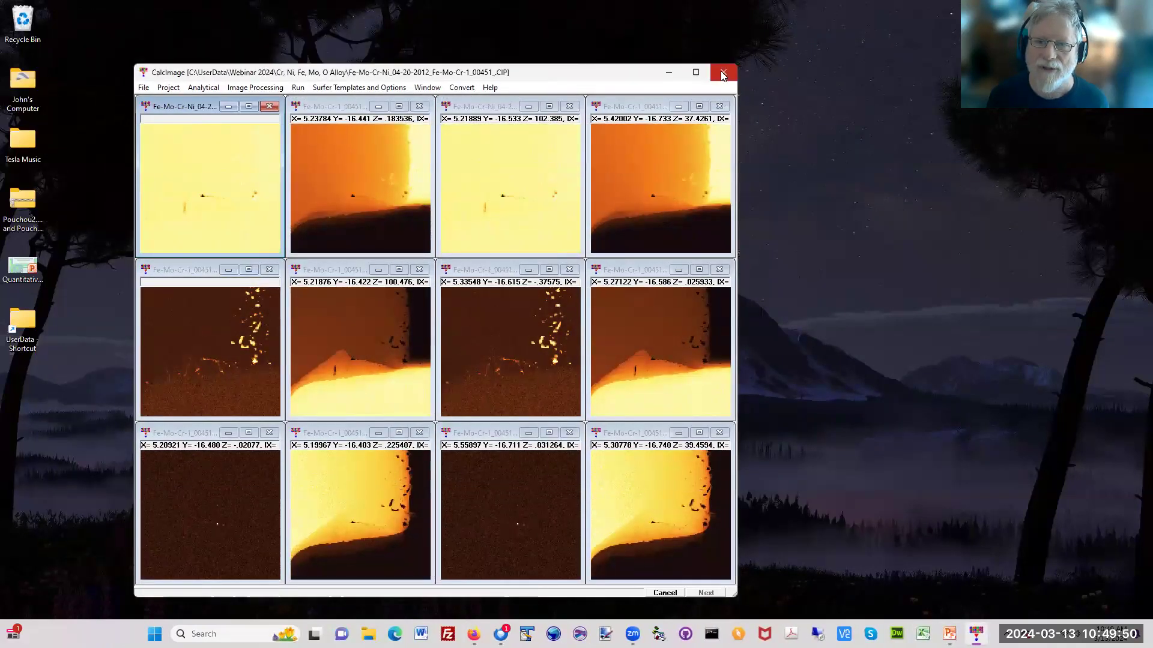
{"action": "left_click", "coordinate": [725, 71]}
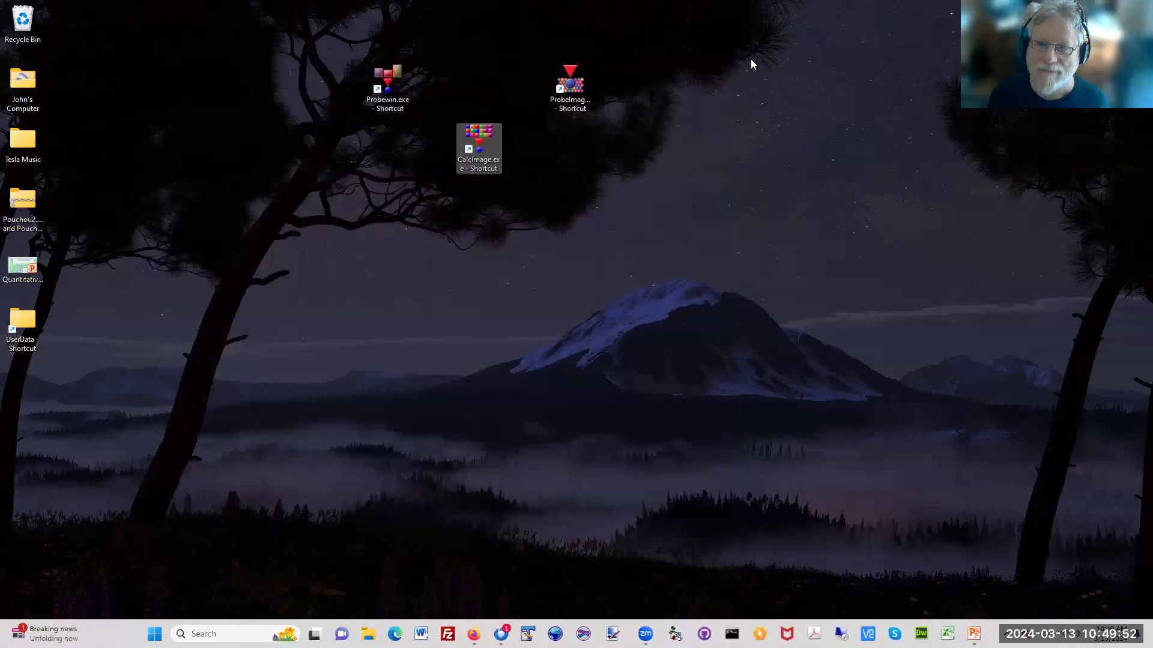
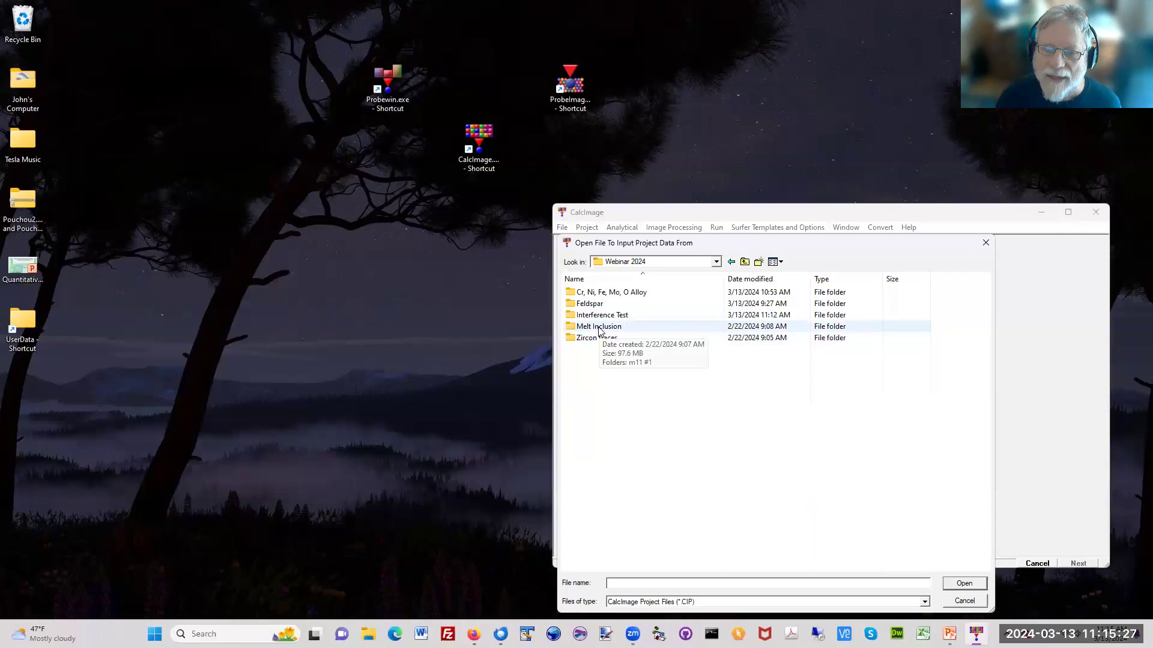
Step: Open the Y4_MI_03-27-2017_m11 #1_00111_.CIP project from the m11 #1 folder inside Melt Inclusion
{"action": "double_click", "coordinate": [599, 328]}
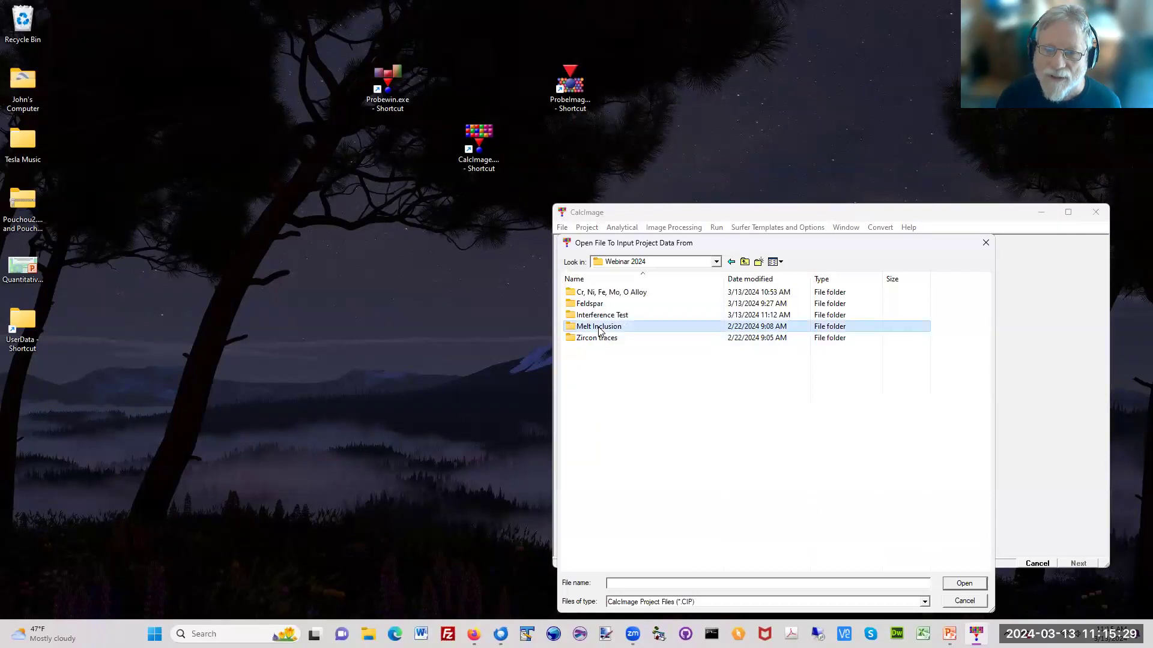
{"action": "double_click", "coordinate": [580, 294]}
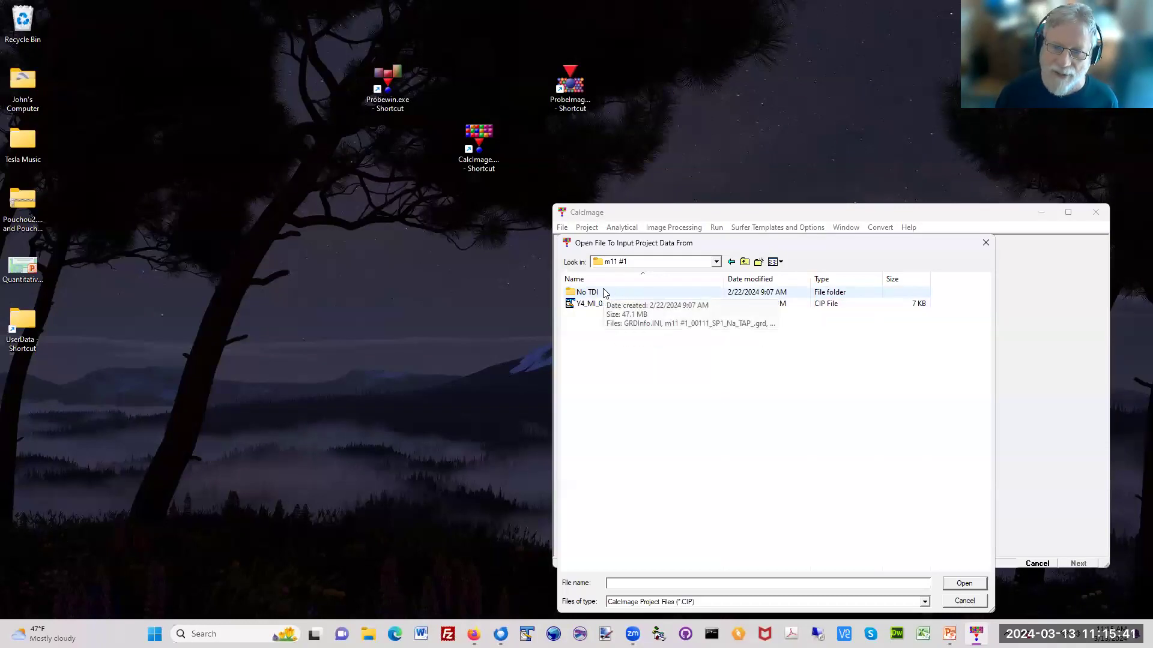
{"action": "double_click", "coordinate": [628, 308]}
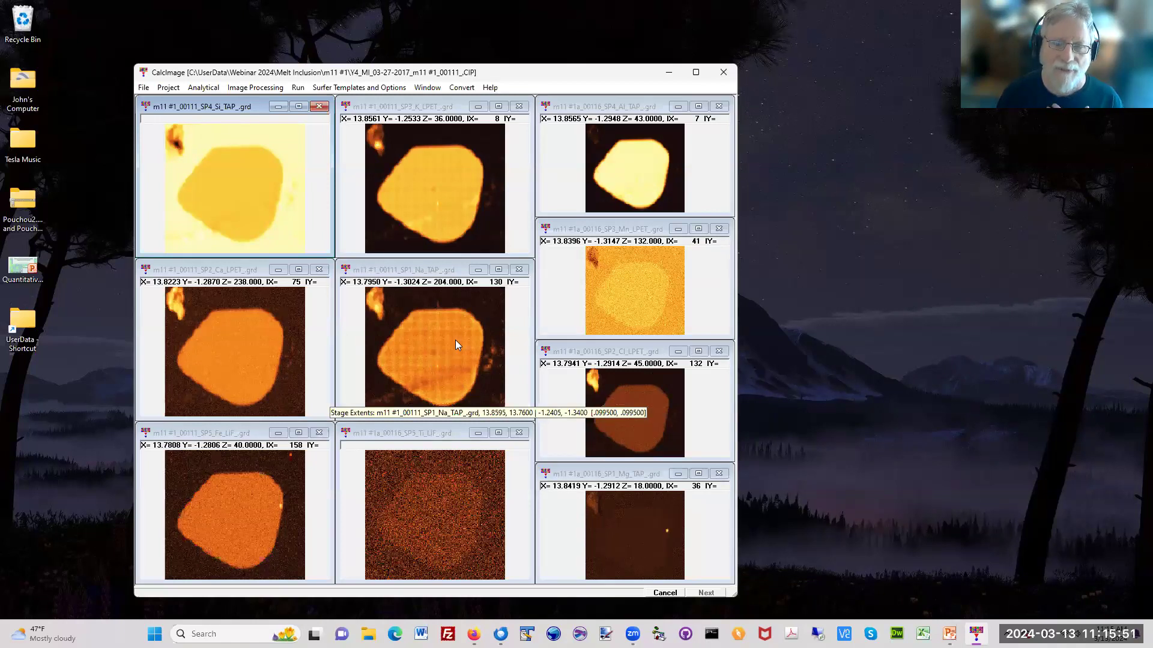
Step: Open the MAN fit assignments and turn off the continuum absorption correction for the Na channel, keeping the plot at full zoom
{"action": "left_click", "coordinate": [202, 90]}
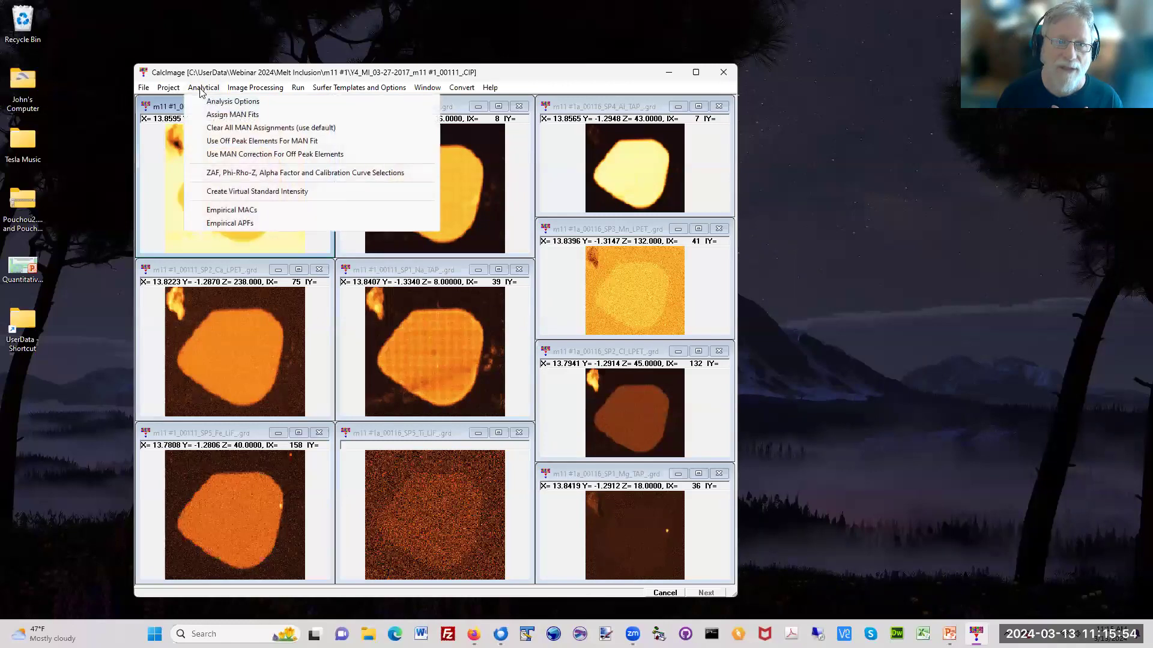
{"action": "left_click", "coordinate": [228, 118]}
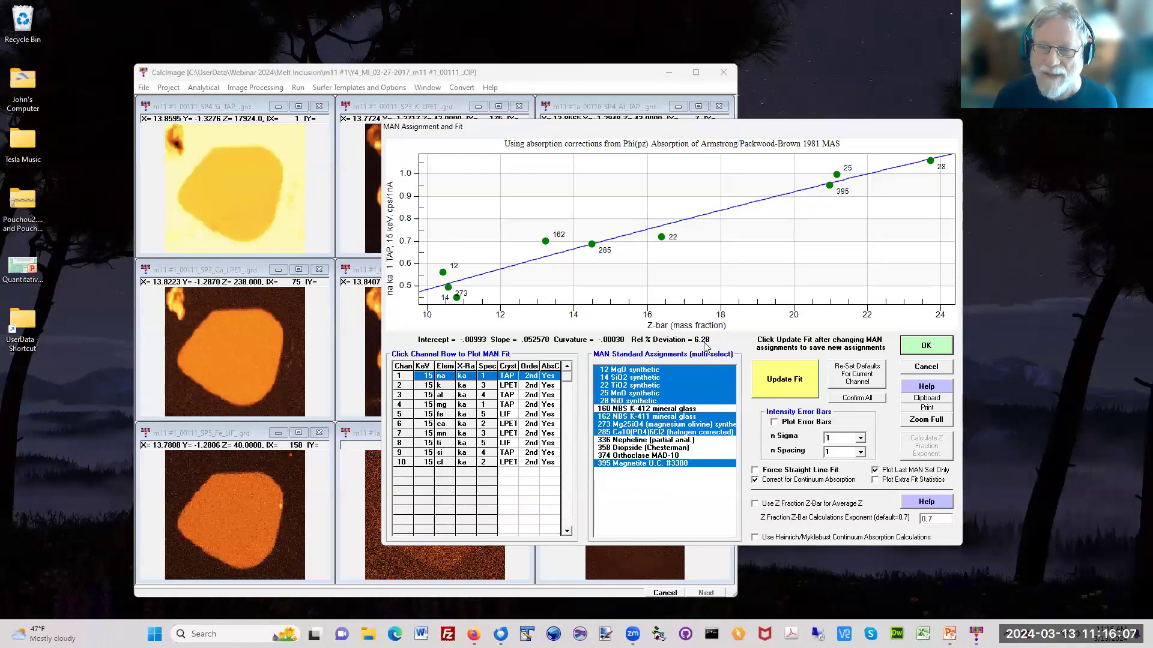
{"action": "left_click", "coordinate": [800, 479]}
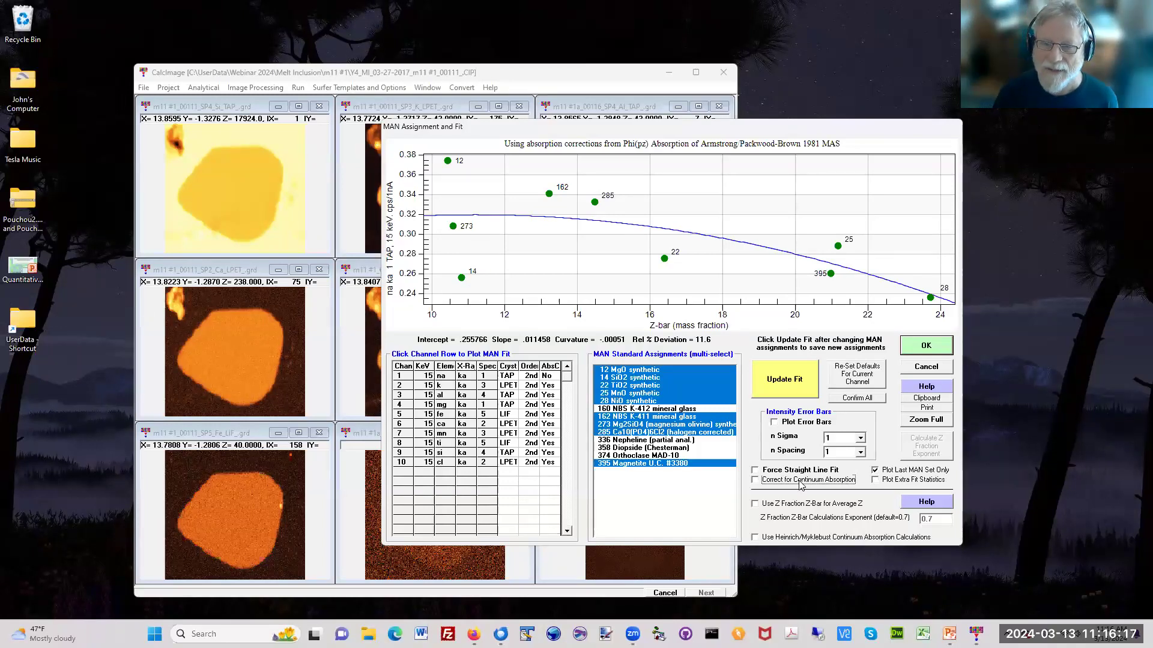
{"action": "left_click_drag", "start_coordinate": [681, 268], "coordinate": [564, 208]}
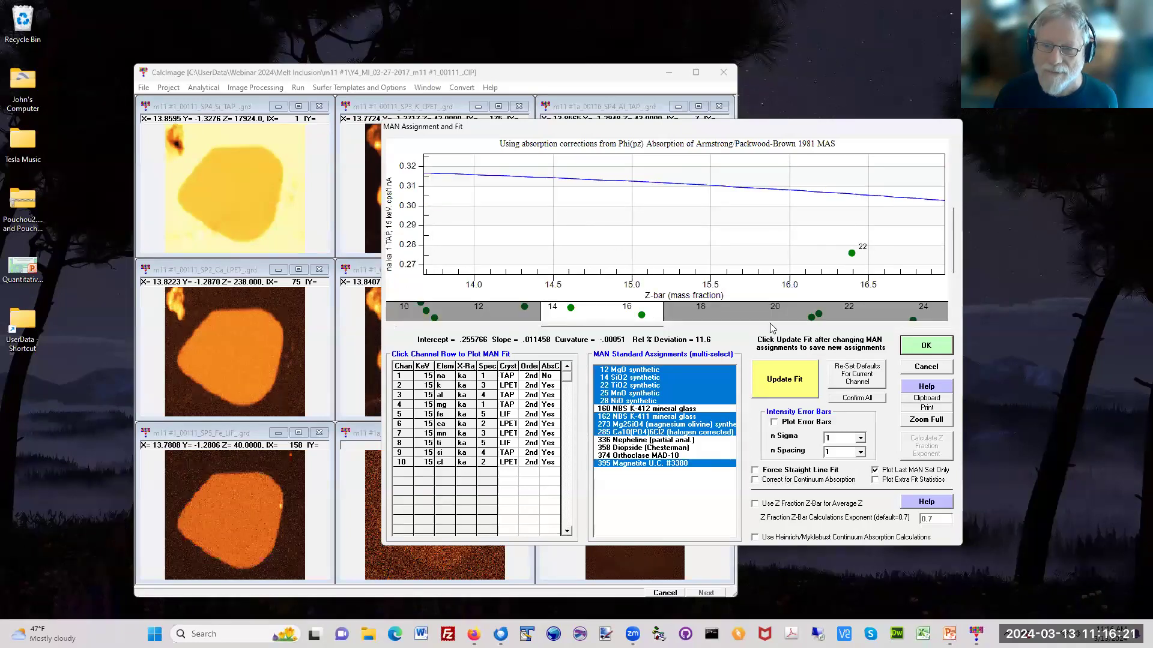
{"action": "left_click", "coordinate": [930, 419]}
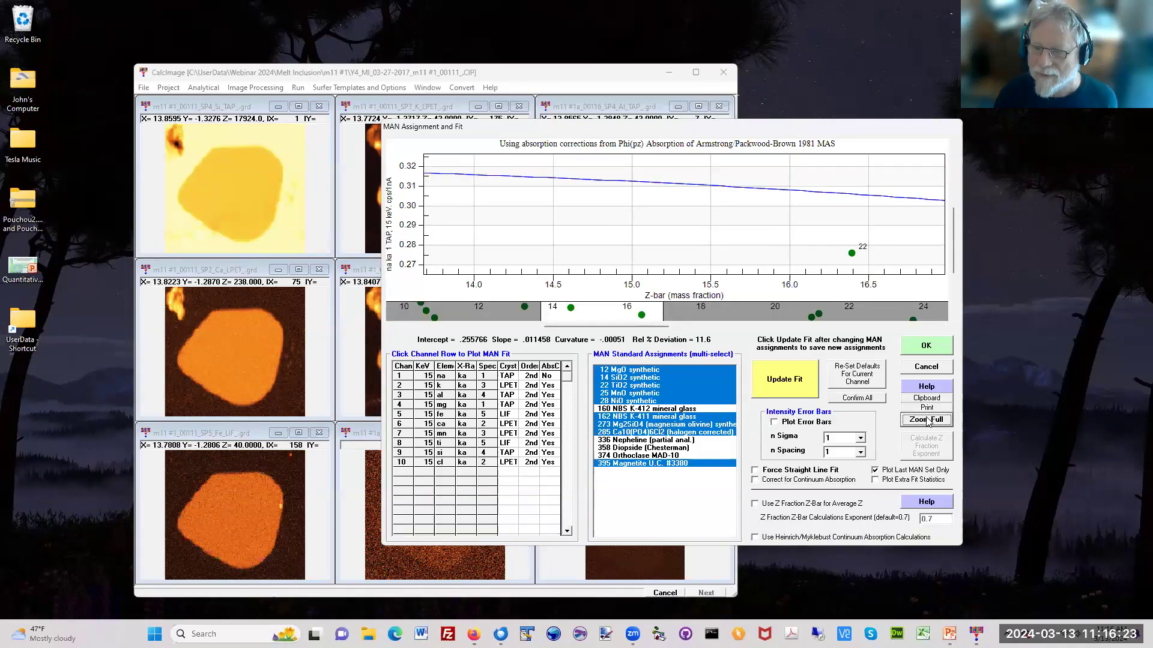
{"action": "mouse_move", "coordinate": [648, 236]}
{"action": "left_mouse_down"}
{"action": "mouse_move", "coordinate": [625, 230]}
{"action": "mouse_move", "coordinate": [639, 239]}
{"action": "left_mouse_up"}
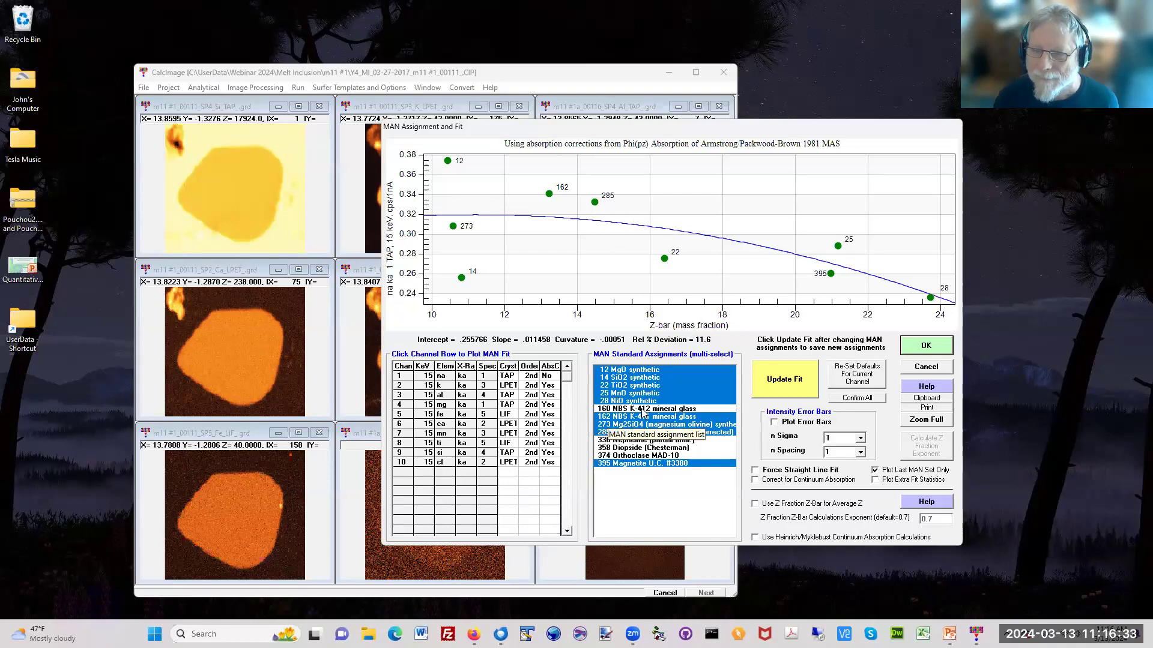
Step: Examine the MAN background fits of the K, Al and Mg channels
{"action": "left_click", "coordinate": [405, 387]}
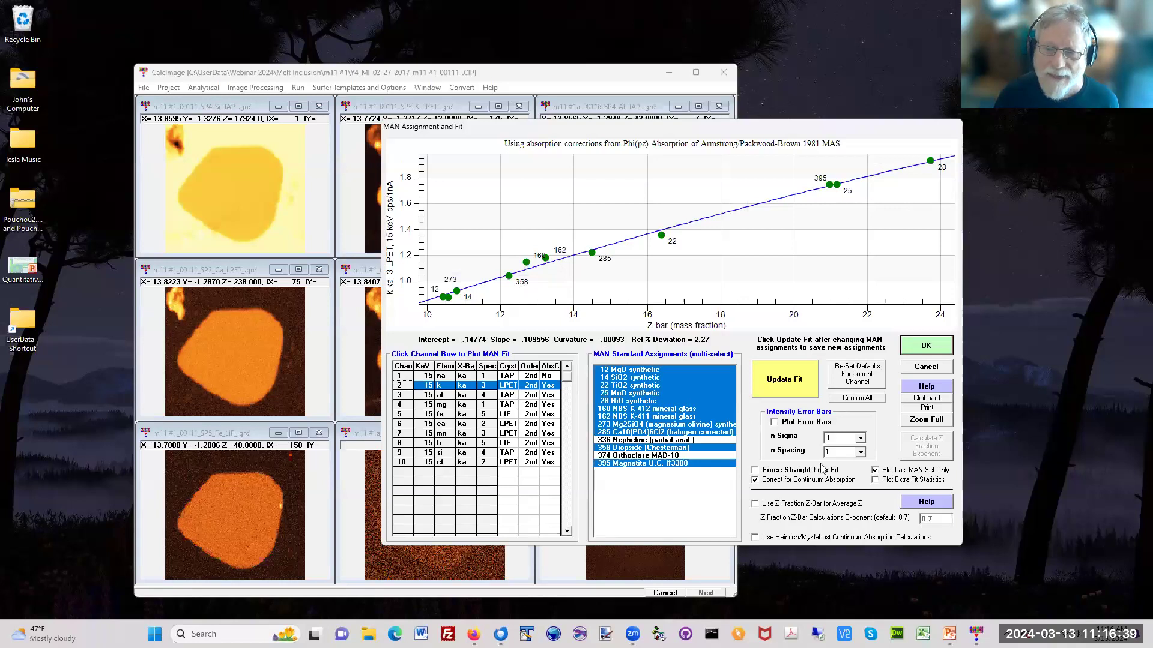
{"action": "left_click", "coordinate": [408, 394]}
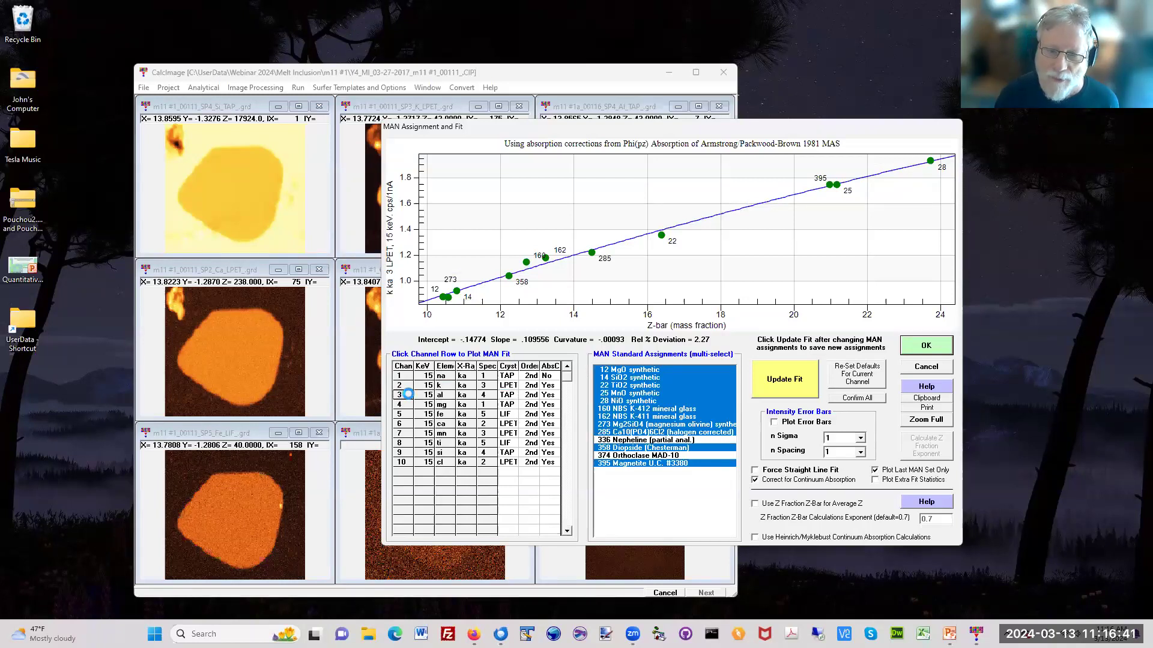
{"action": "left_click", "coordinate": [409, 405]}
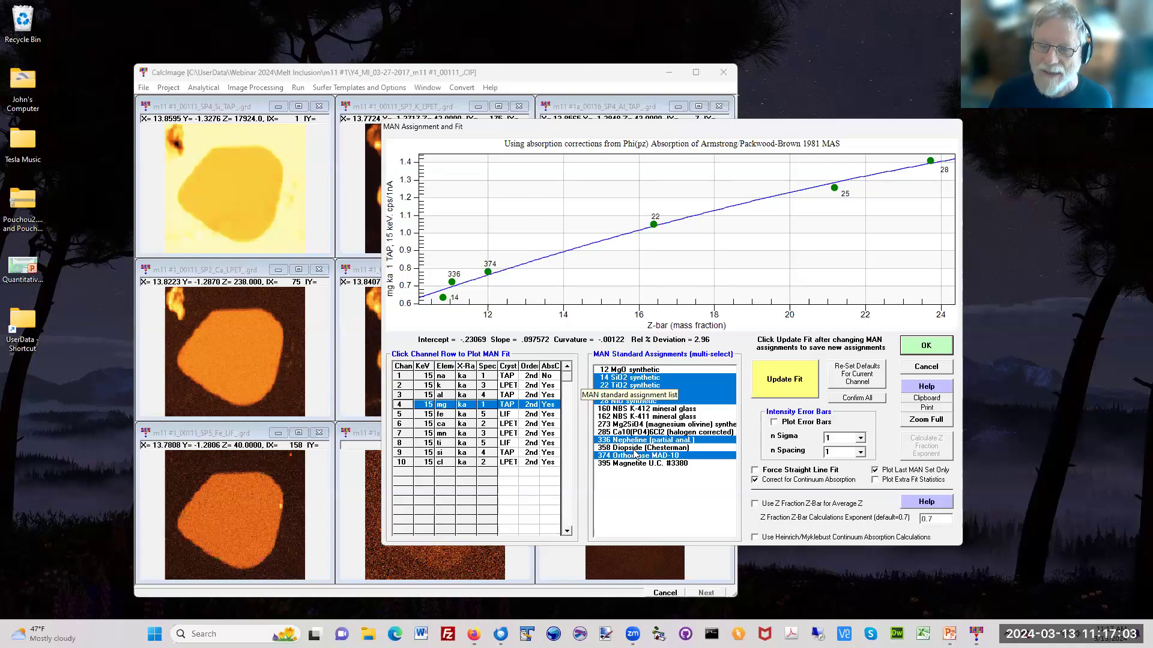
Step: Try adding standard 285 Ca10(PO4)6Cl2 (halogen corrected) to the Mg MAN fit, then remove it and update the fit again
{"action": "left_click", "coordinate": [631, 432]}
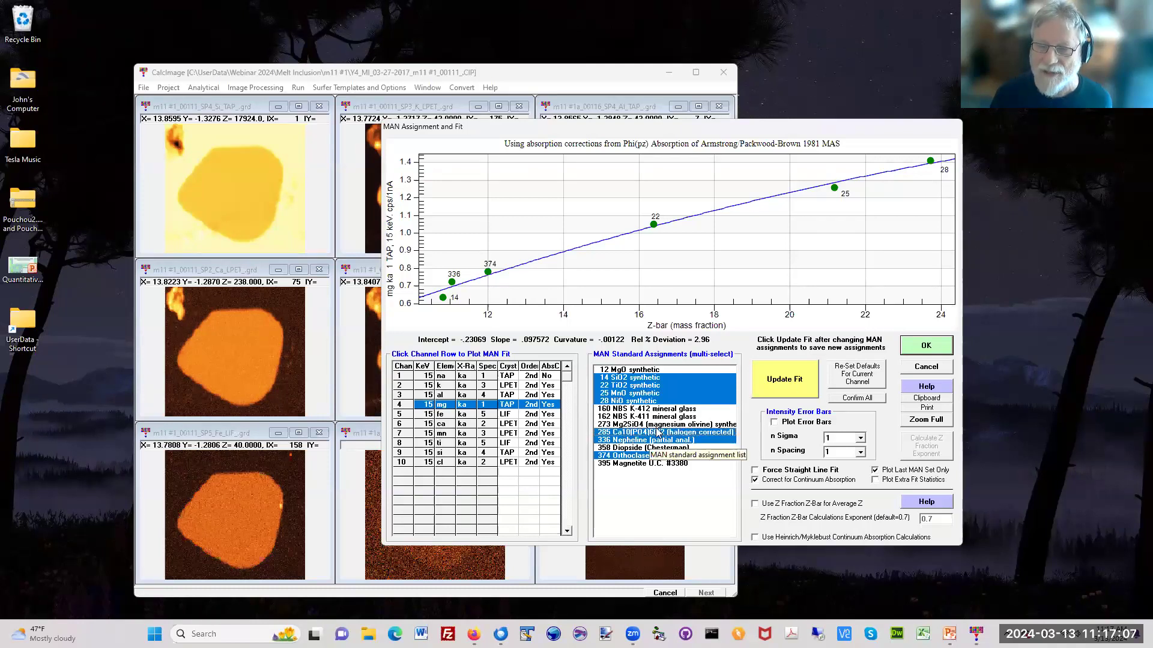
{"action": "left_click", "coordinate": [767, 387]}
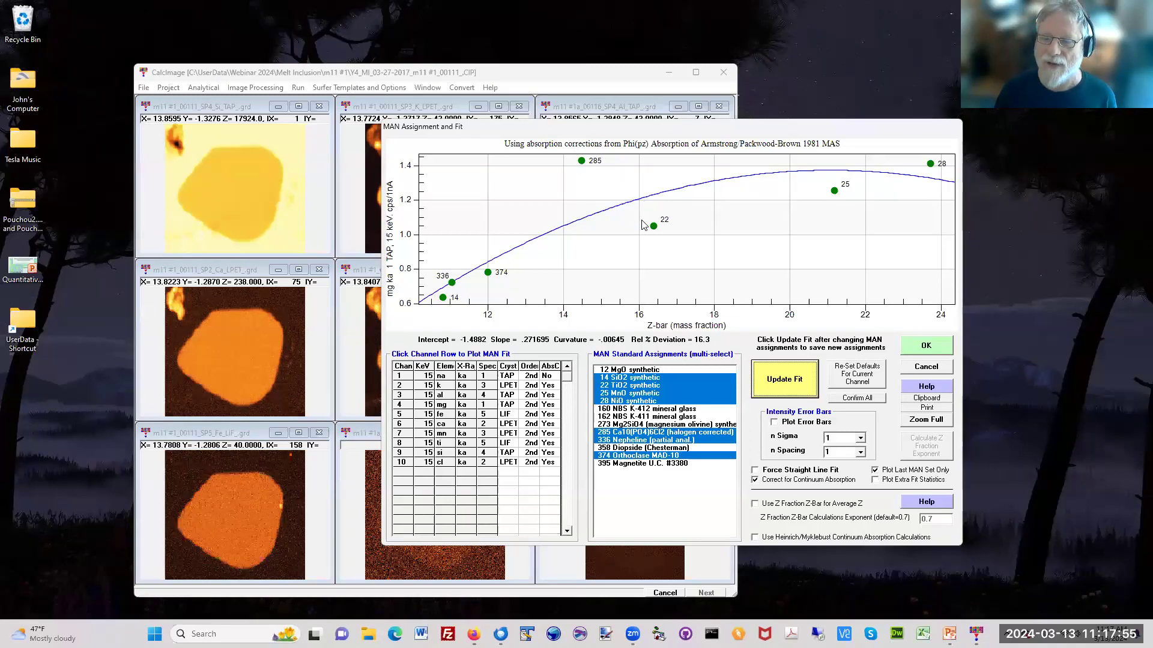
{"action": "left_click", "coordinate": [657, 432]}
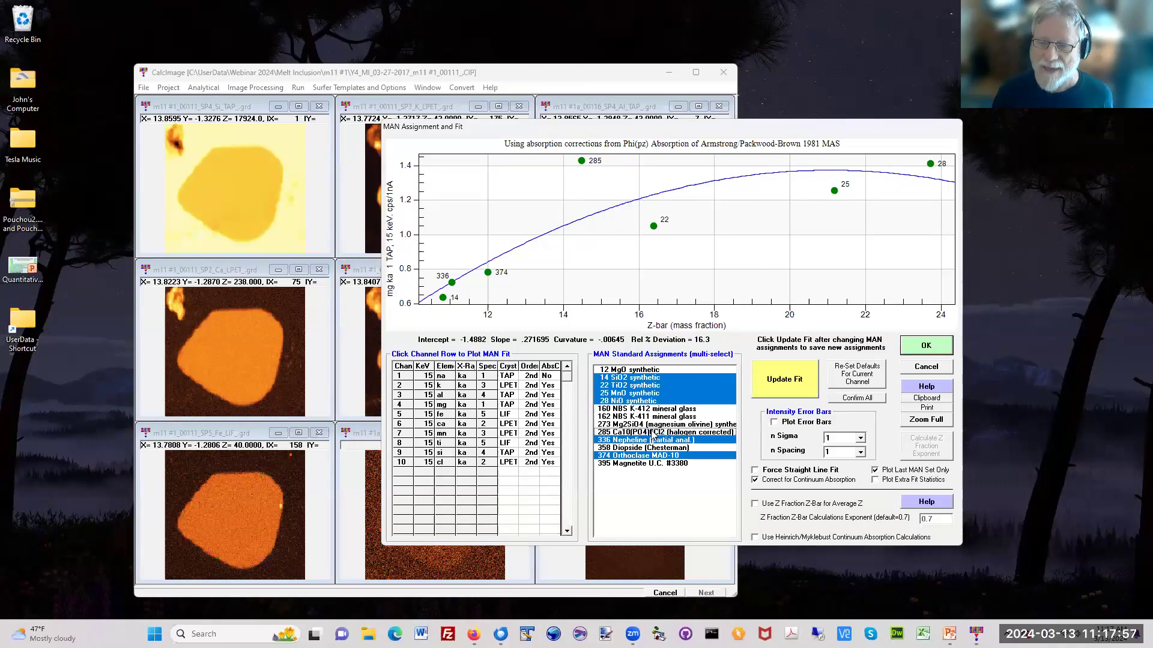
{"action": "left_click", "coordinate": [786, 380]}
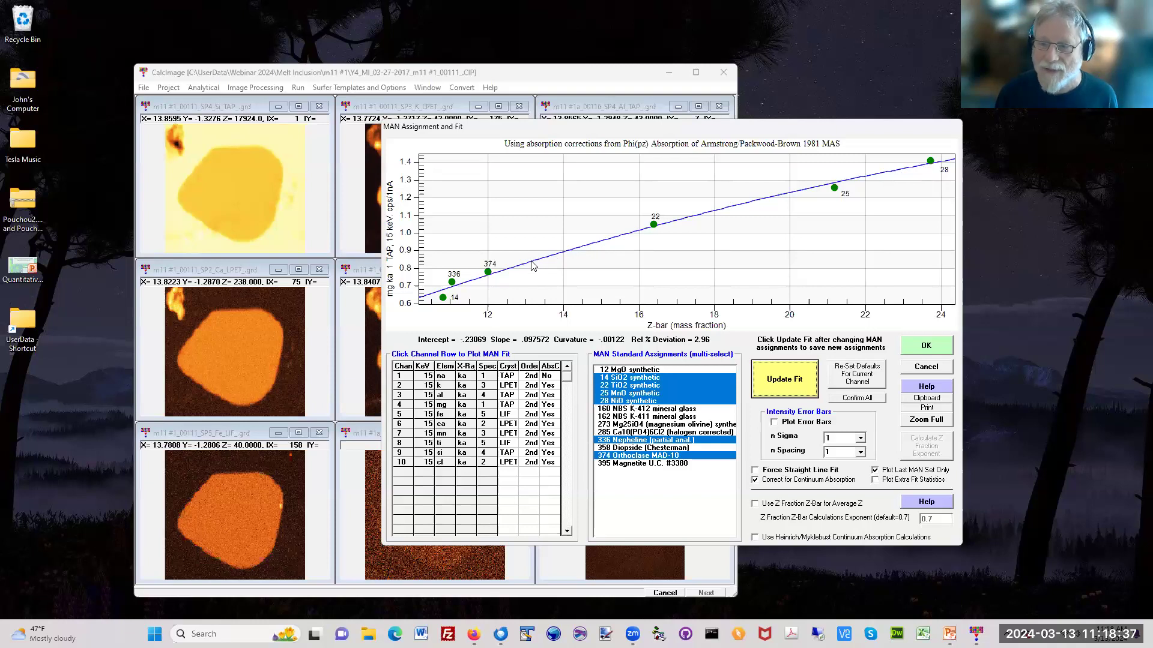
Step: Accept the MAN standard assignments and close all the raw intensity images
{"action": "left_click", "coordinate": [926, 347]}
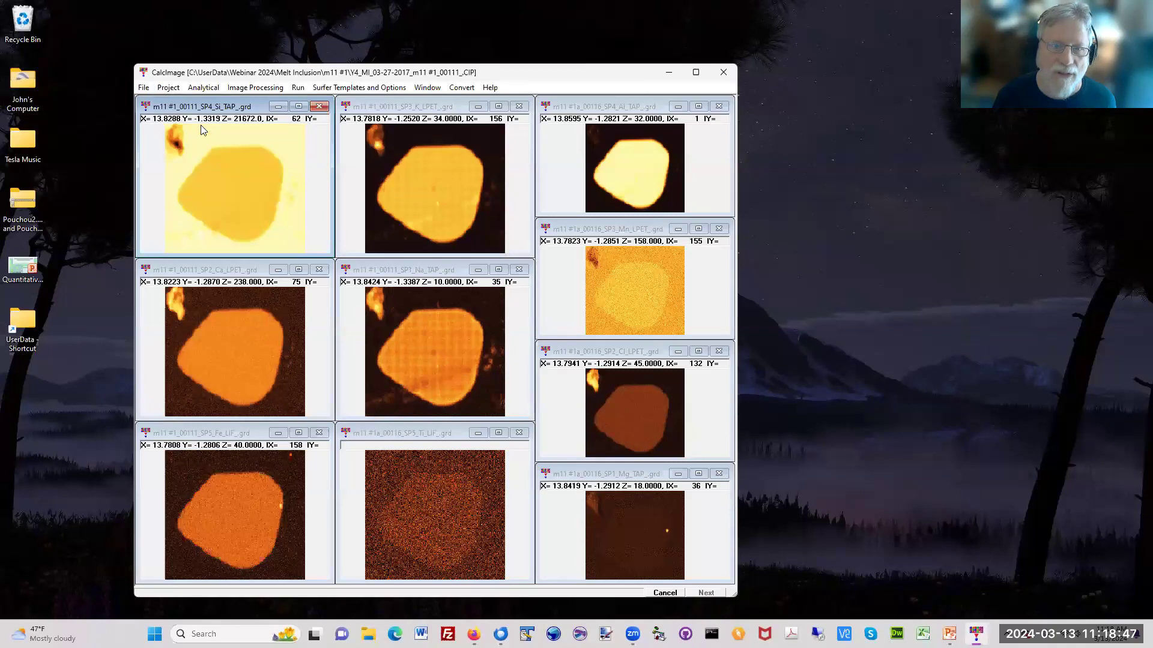
{"action": "left_click", "coordinate": [142, 88]}
{"action": "left_click", "coordinate": [174, 217]}
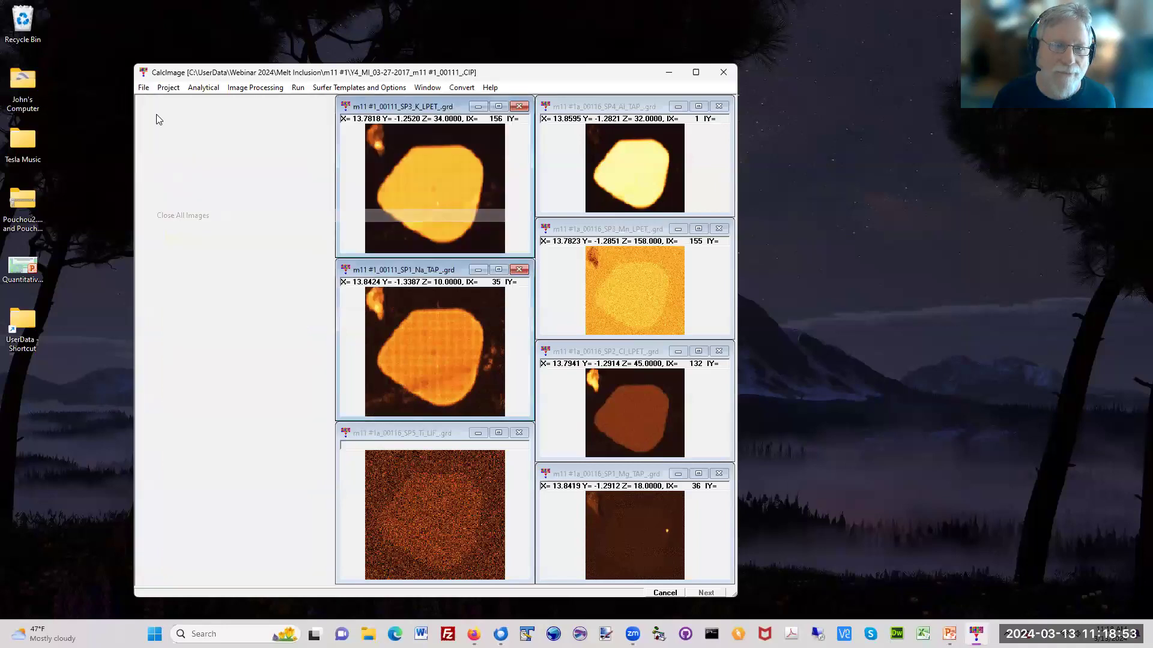
Step: Open the project's oxide percent images and inspect pixel values in the analytical total and element-by-difference maps
{"action": "left_click", "coordinate": [168, 88]}
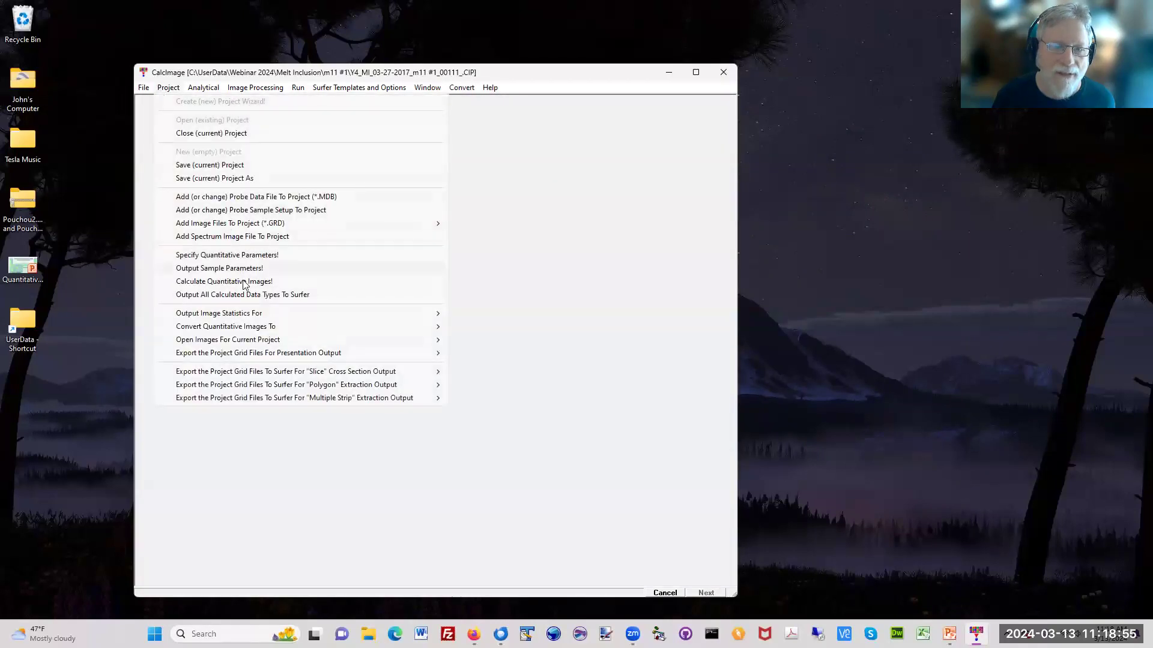
{"action": "mouse_move", "coordinate": [258, 344]}
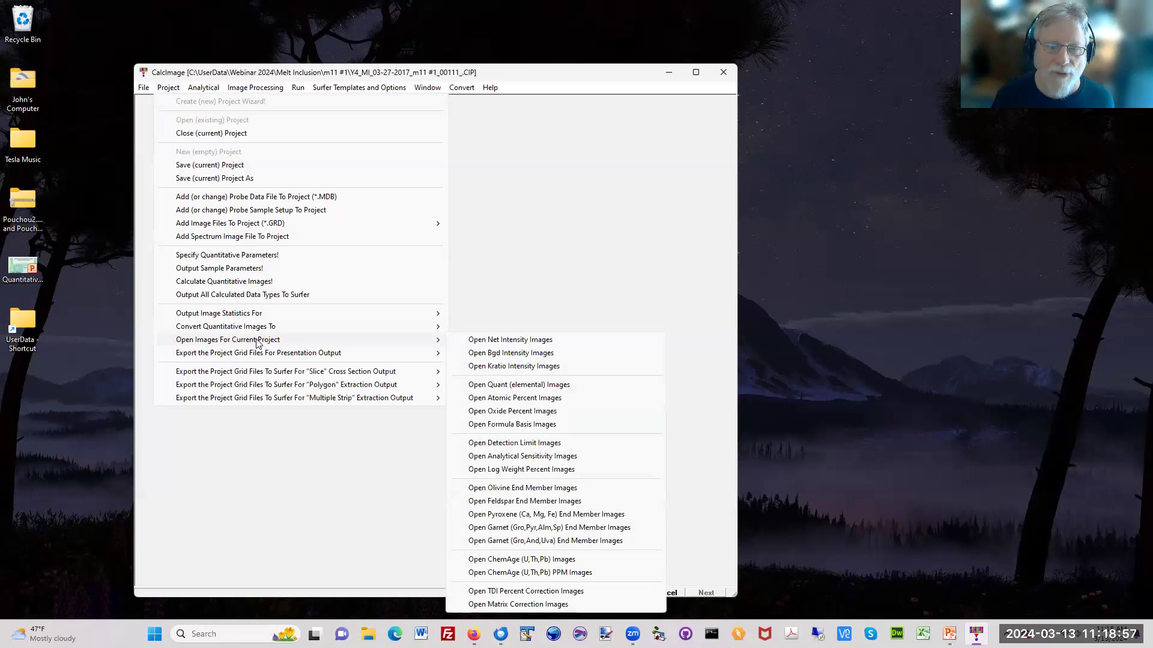
{"action": "left_click", "coordinate": [524, 413]}
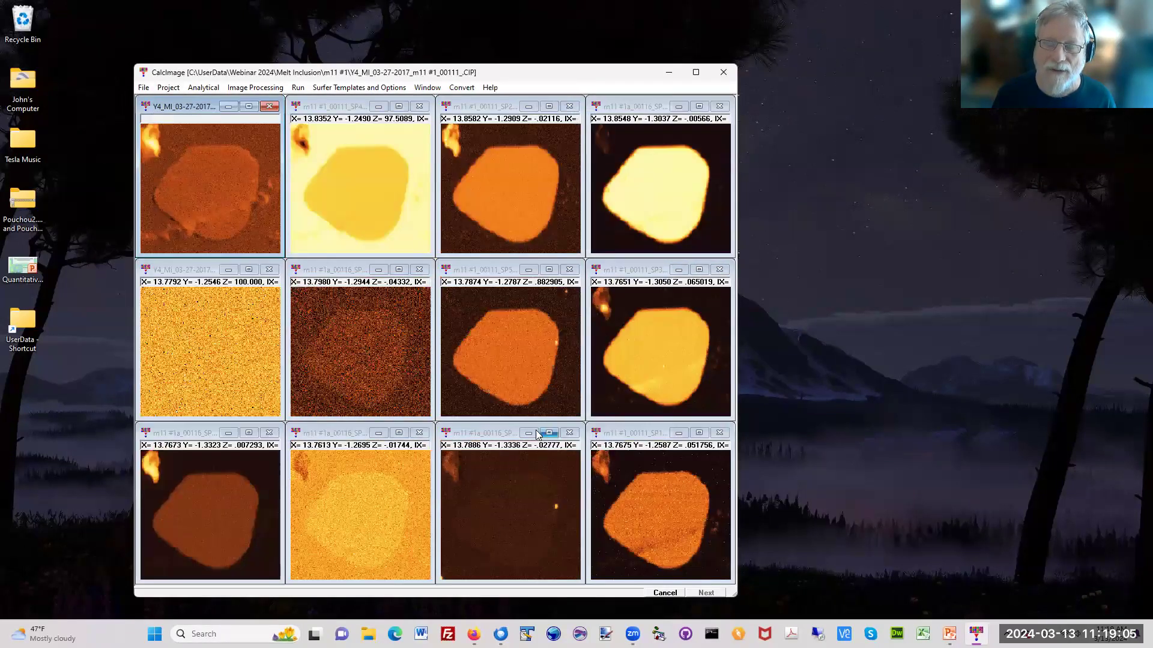
{"action": "mouse_move", "coordinate": [651, 197]}
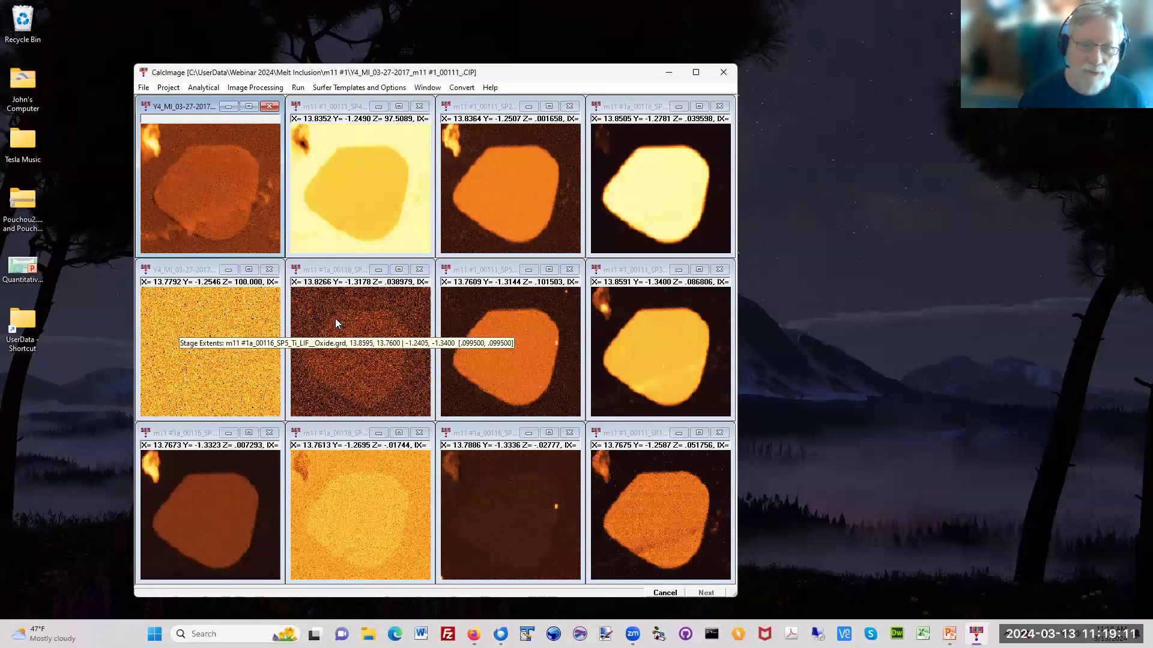
{"action": "mouse_move", "coordinate": [212, 331]}
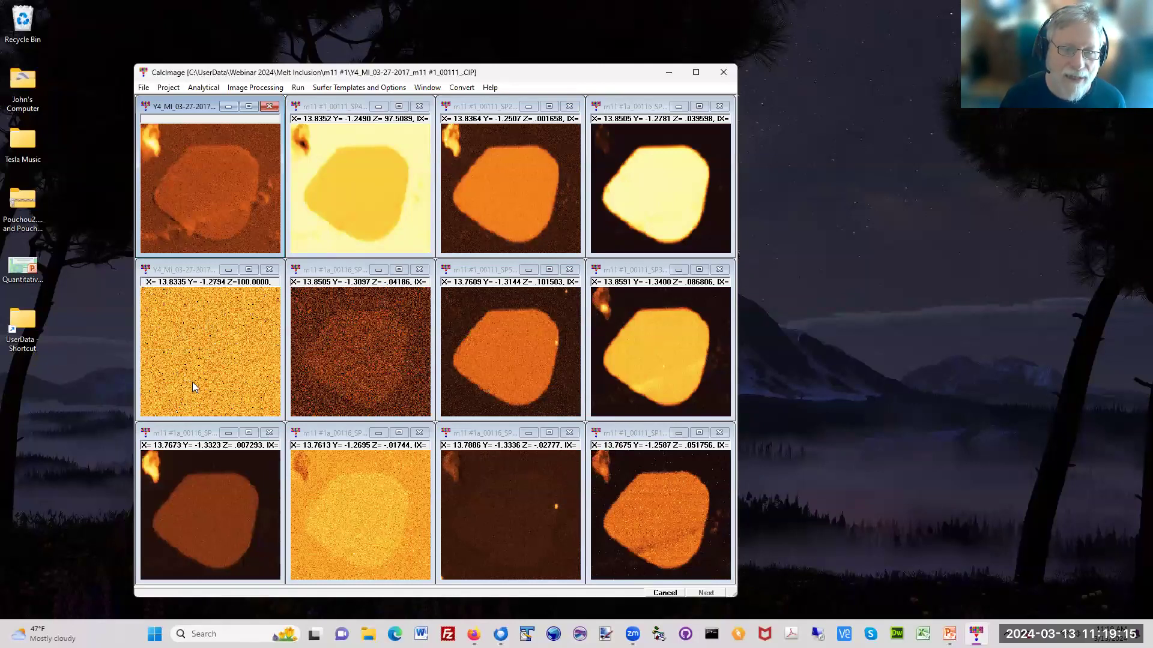
{"action": "mouse_move", "coordinate": [175, 349]}
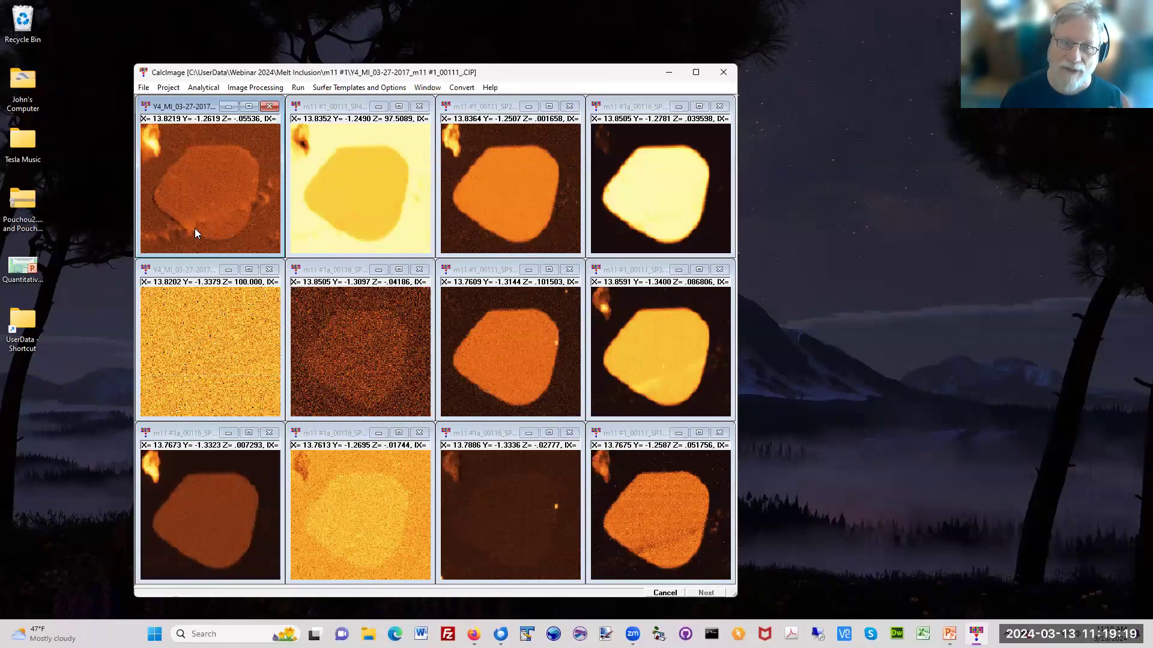
{"action": "mouse_move", "coordinate": [198, 213]}
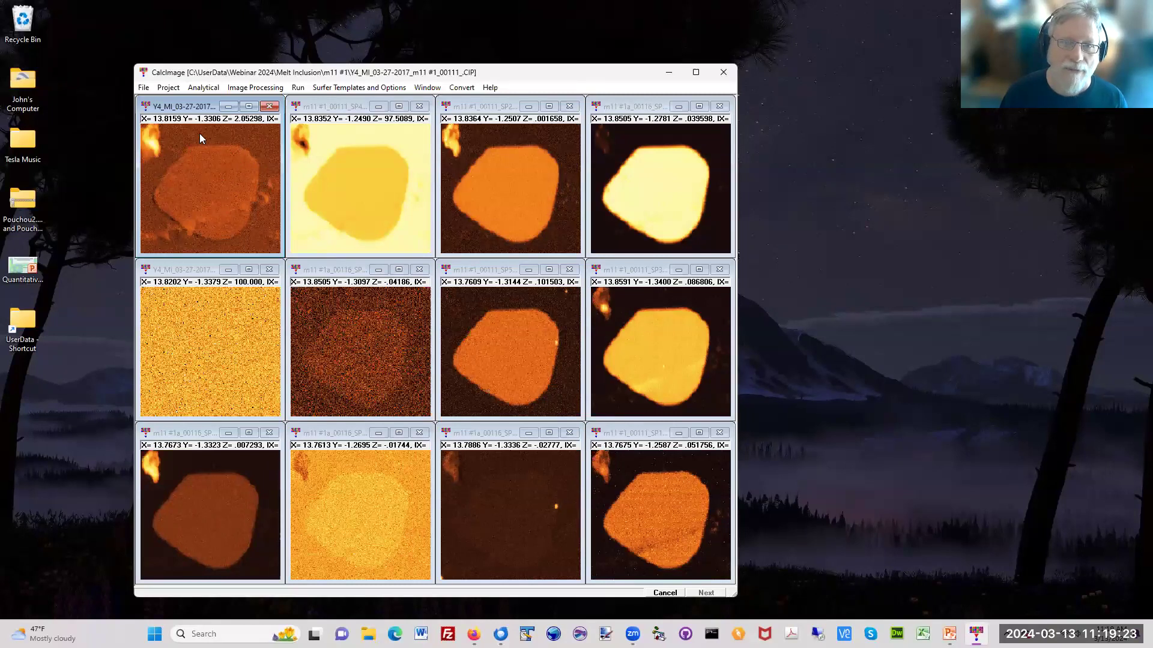
{"action": "mouse_move", "coordinate": [217, 180]}
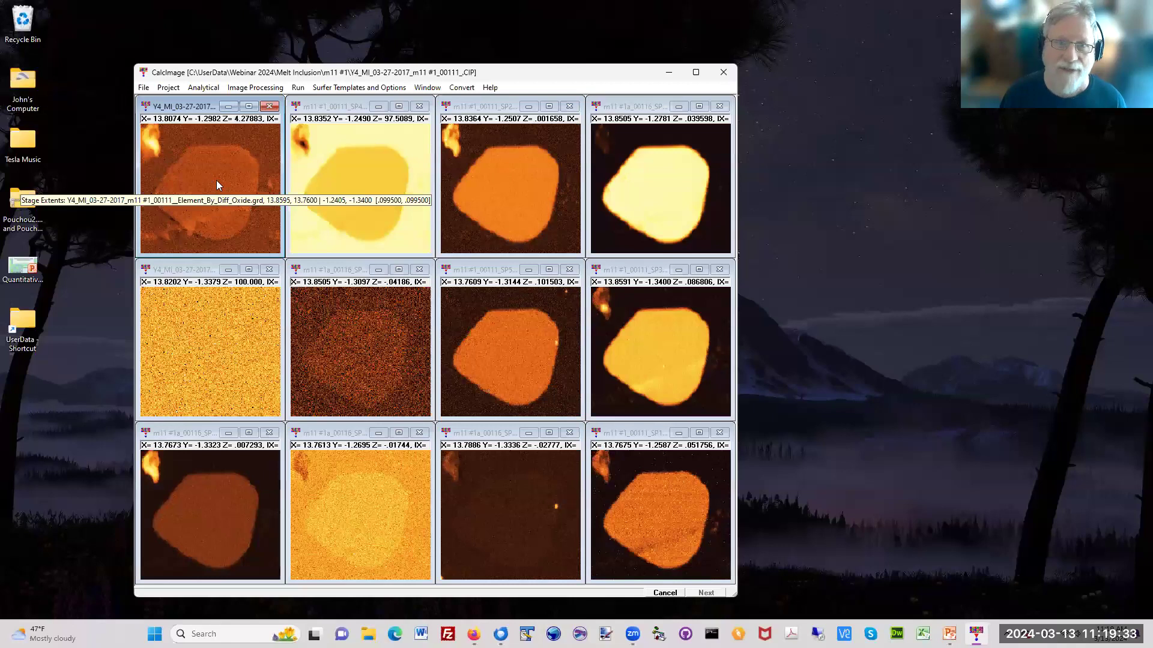
{"action": "left_click", "coordinate": [252, 88]}
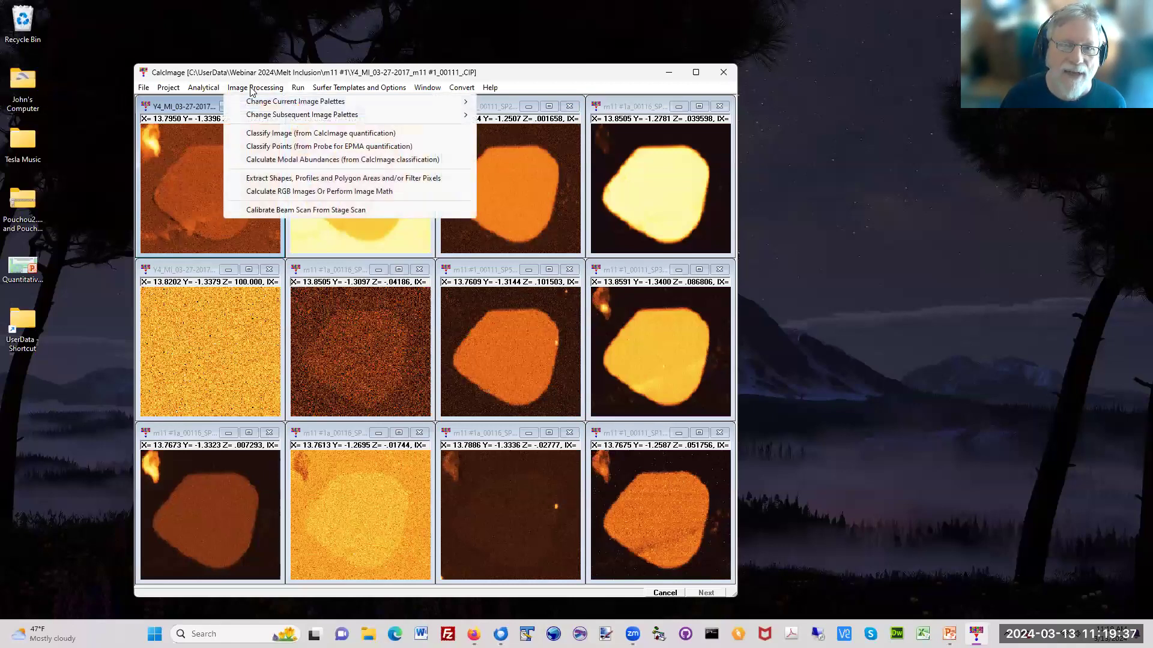
{"action": "left_click", "coordinate": [249, 74]}
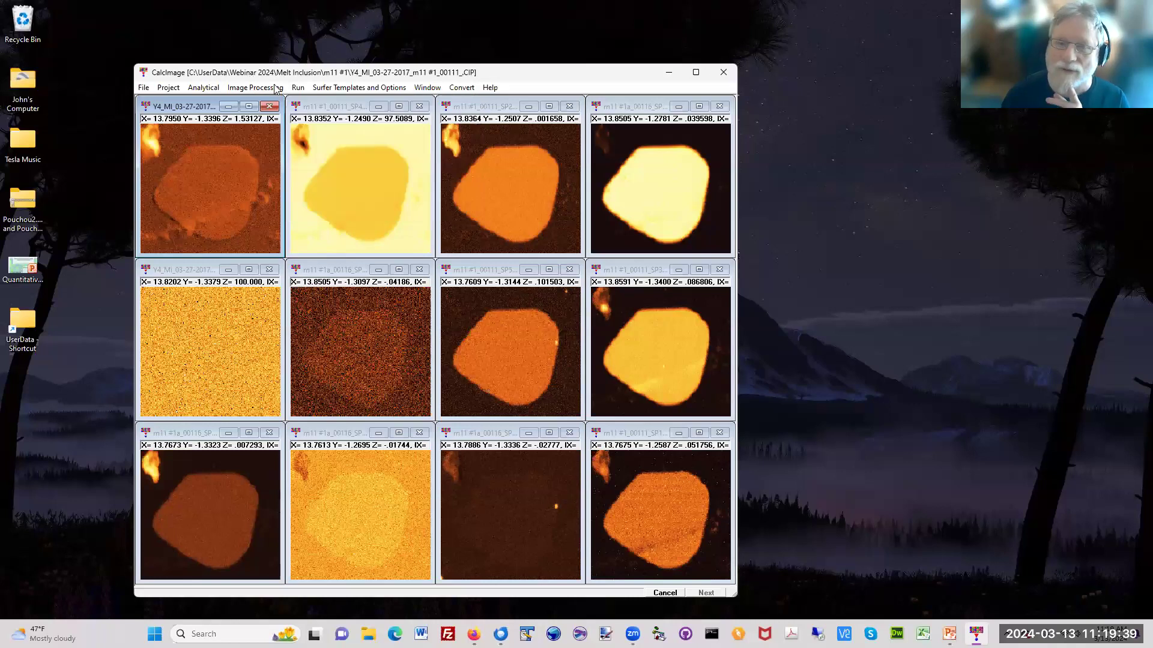
{"action": "left_click", "coordinate": [165, 89]}
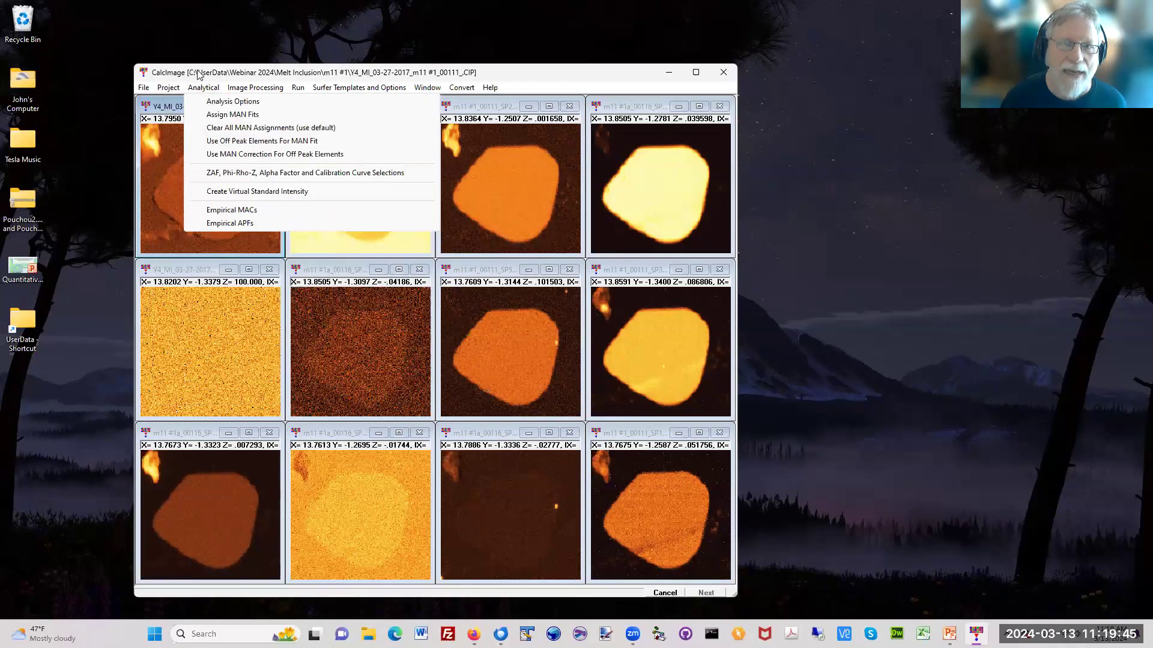
{"action": "left_click", "coordinate": [230, 210]}
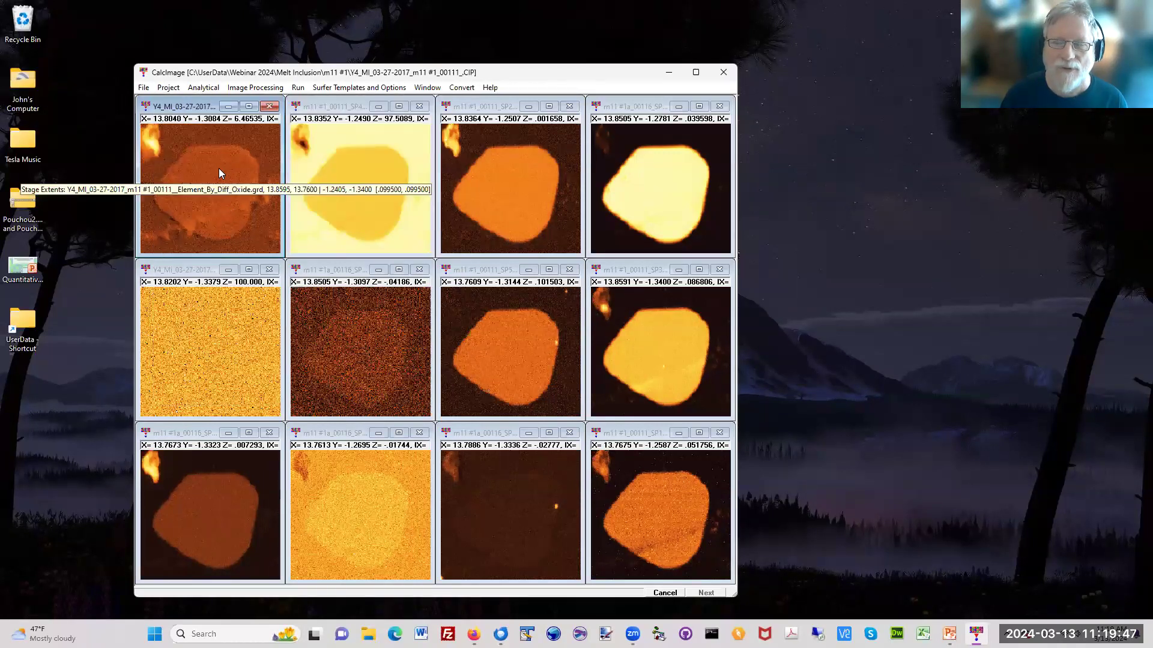
Step: Review the project's quantitative parameters and calculation options for the element-by-difference setup, then examine the resulting maps
{"action": "left_click", "coordinate": [178, 90]}
{"action": "left_click", "coordinate": [210, 254]}
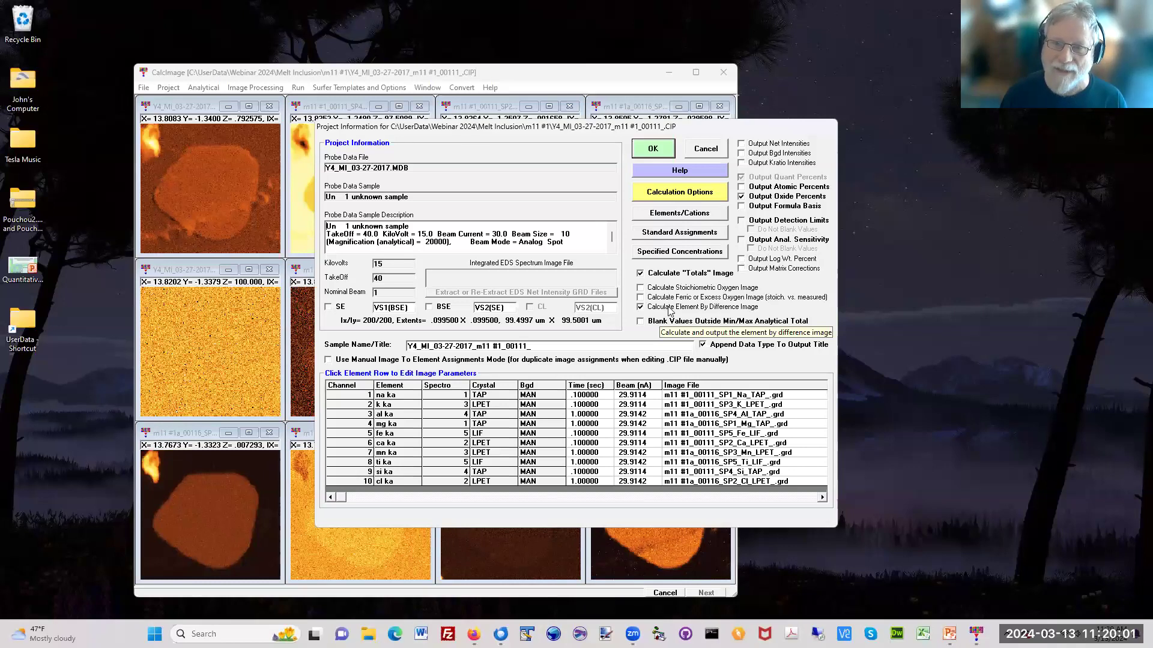
{"action": "left_click", "coordinate": [684, 196]}
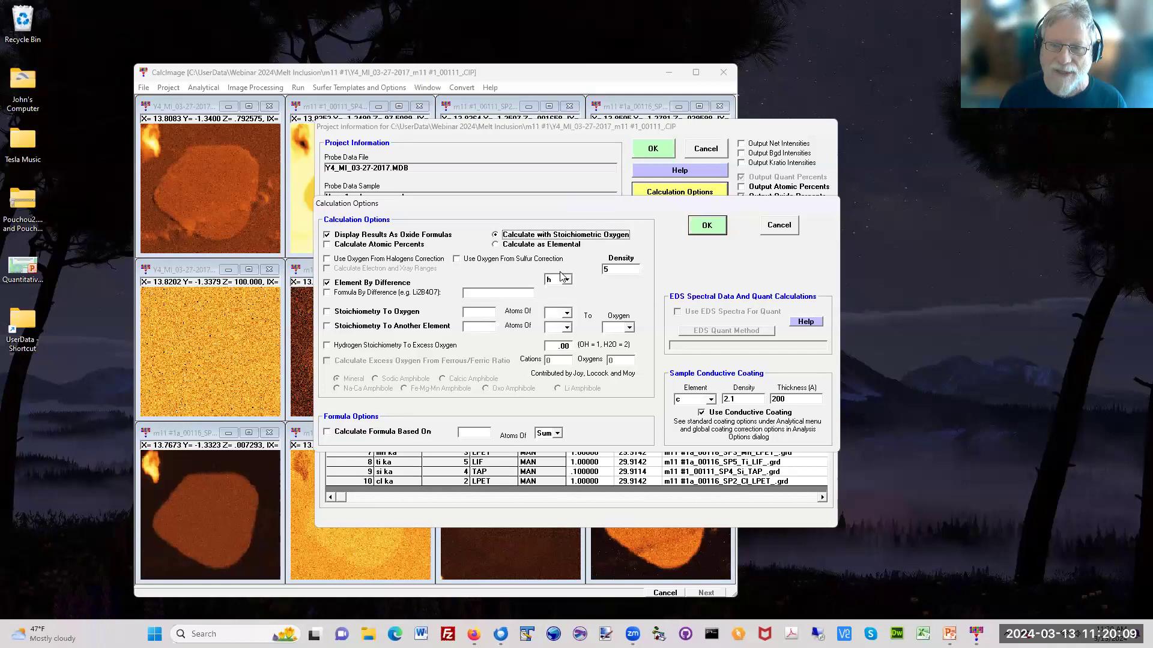
{"action": "left_click", "coordinate": [707, 227]}
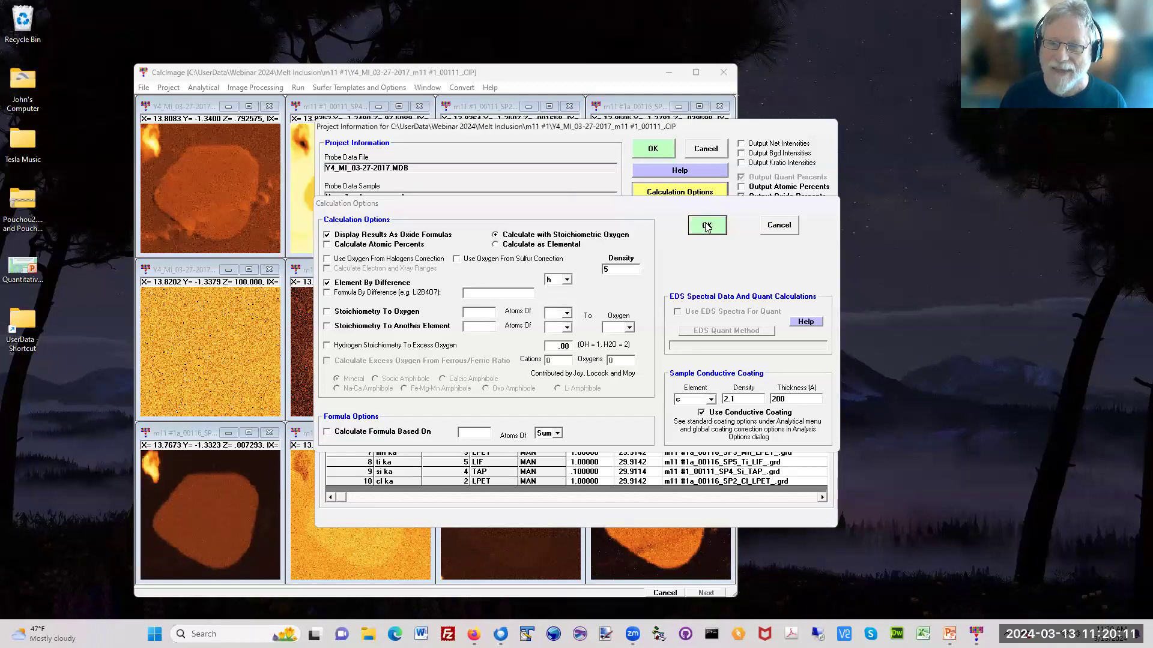
{"action": "left_click", "coordinate": [653, 148]}
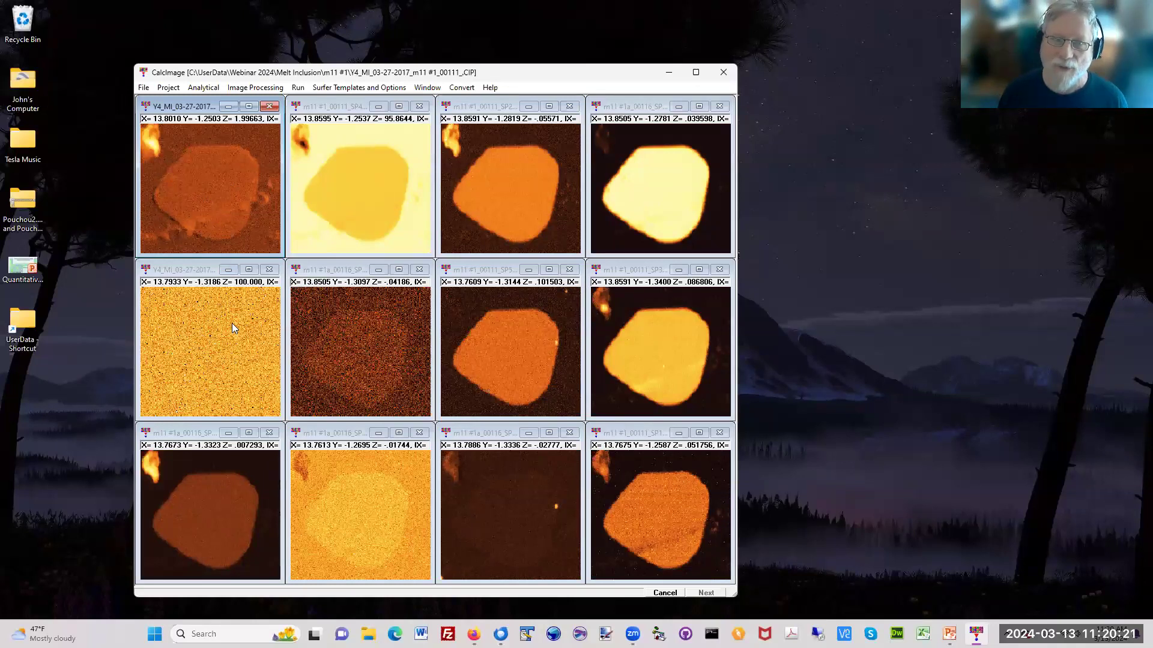
{"action": "mouse_move", "coordinate": [232, 323]}
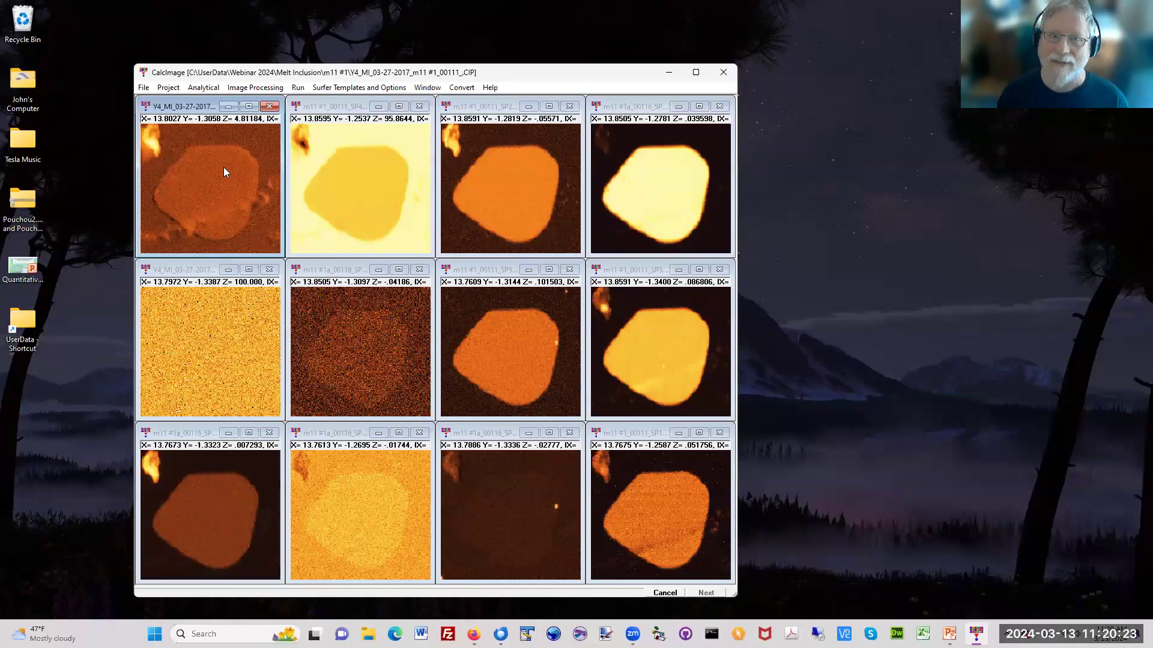
Step: Close the current melt inclusion project along with its open images and minimize CalcImage
{"action": "mouse_move", "coordinate": [204, 162]}
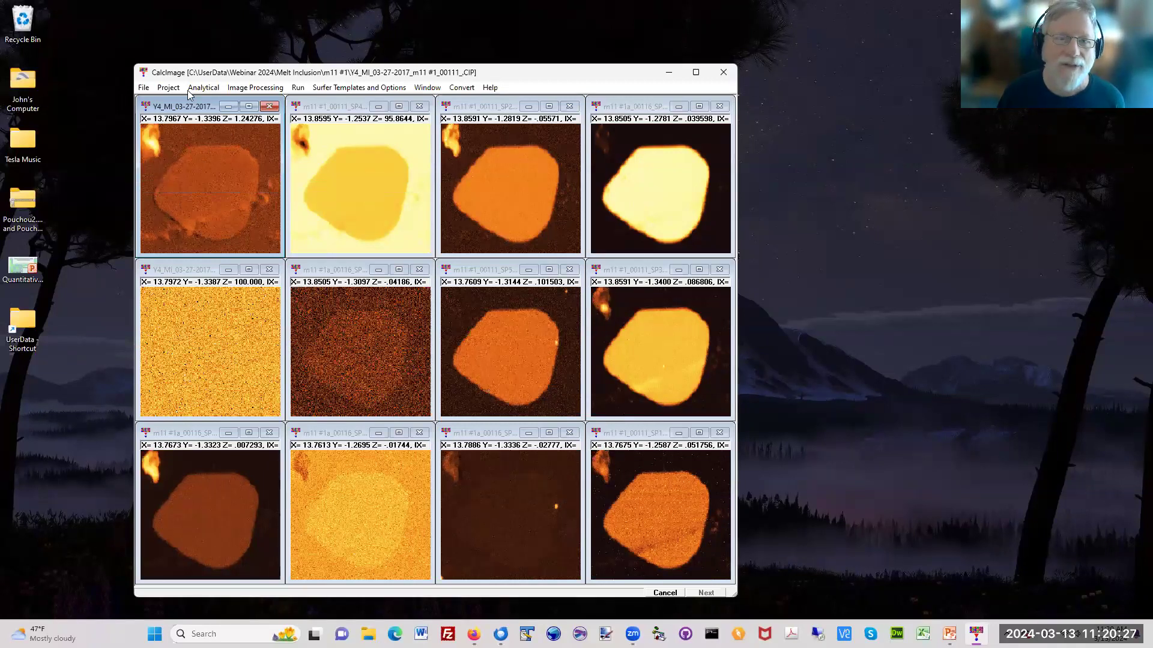
{"action": "left_click", "coordinate": [167, 88]}
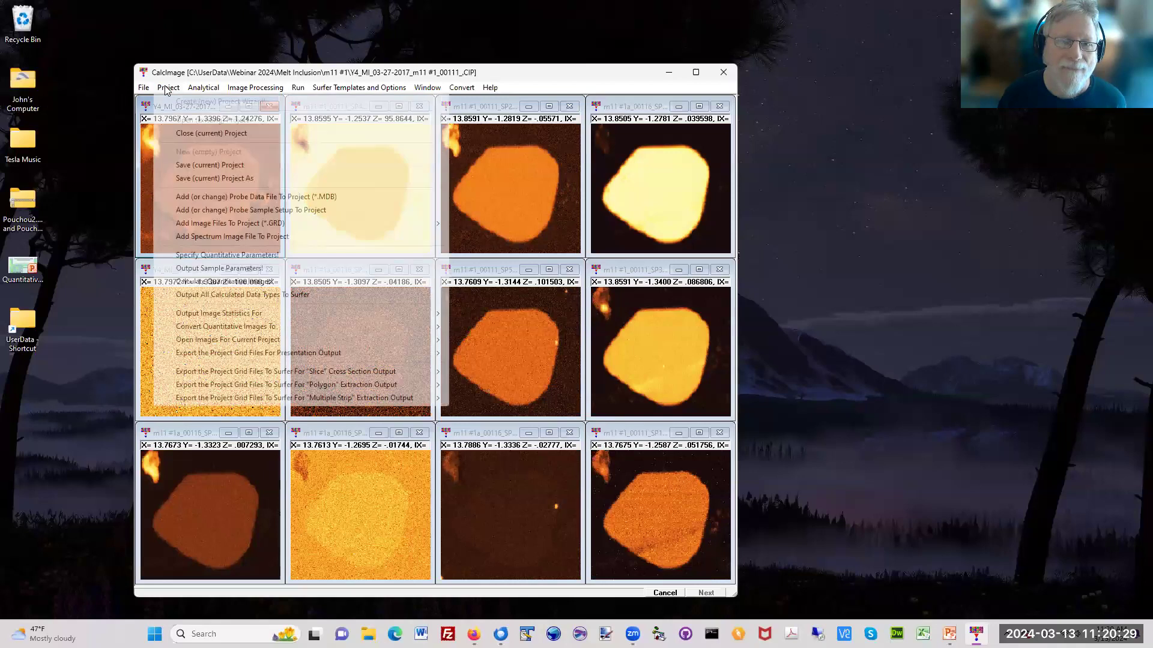
{"action": "left_click", "coordinate": [185, 132]}
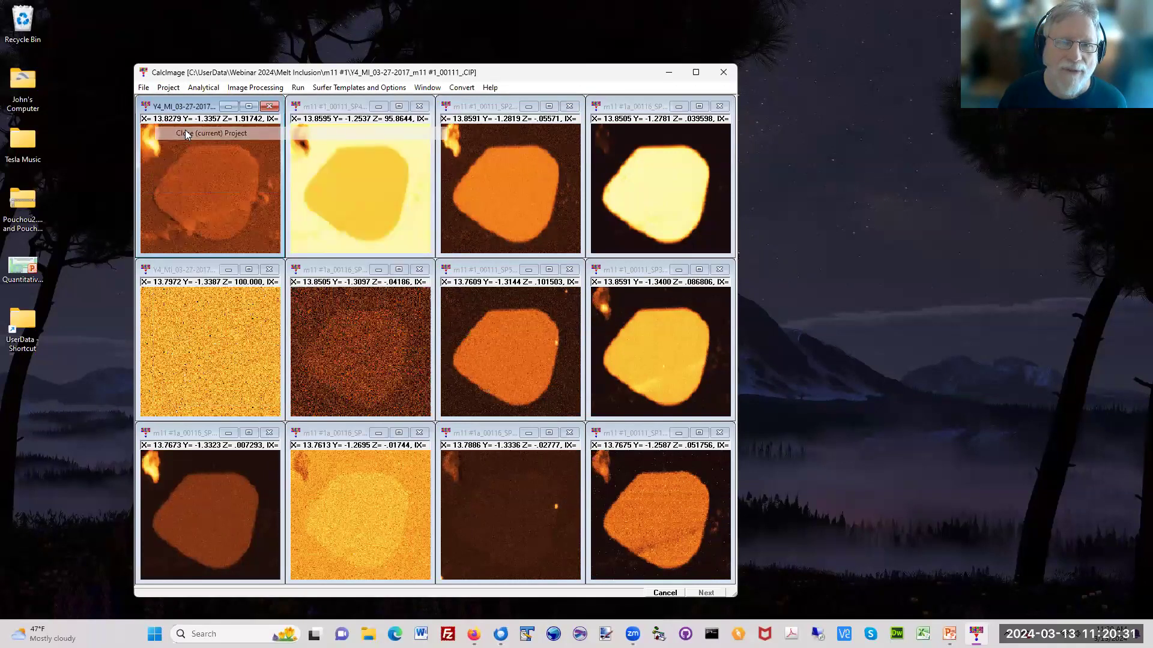
{"action": "left_click", "coordinate": [583, 355]}
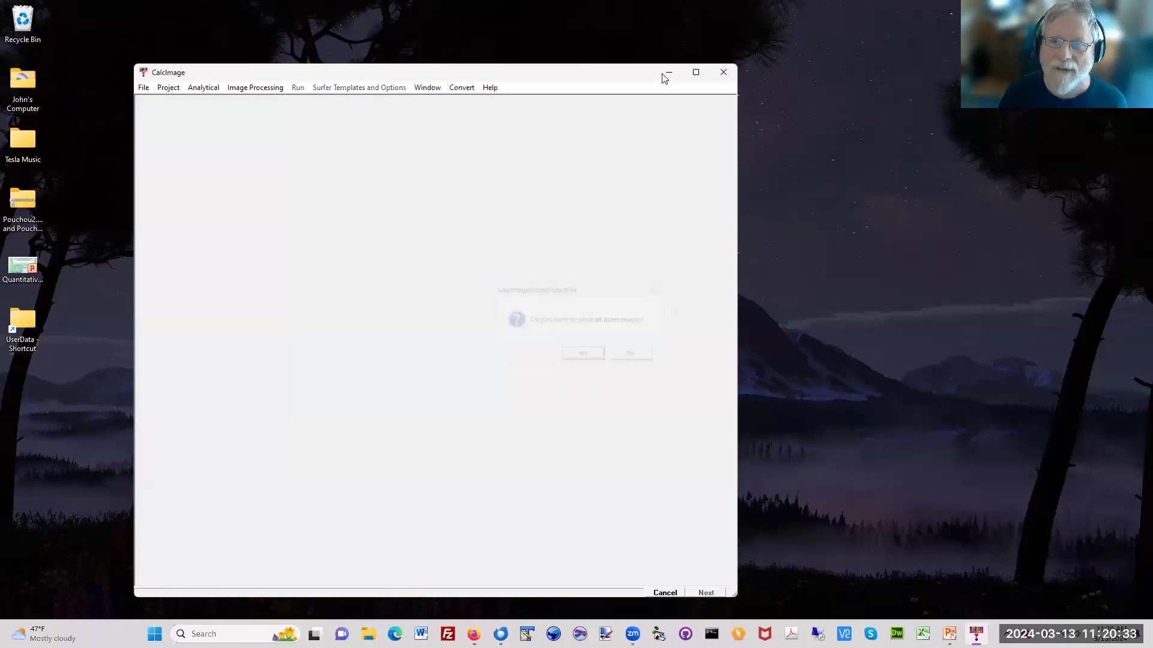
{"action": "left_click", "coordinate": [669, 72]}
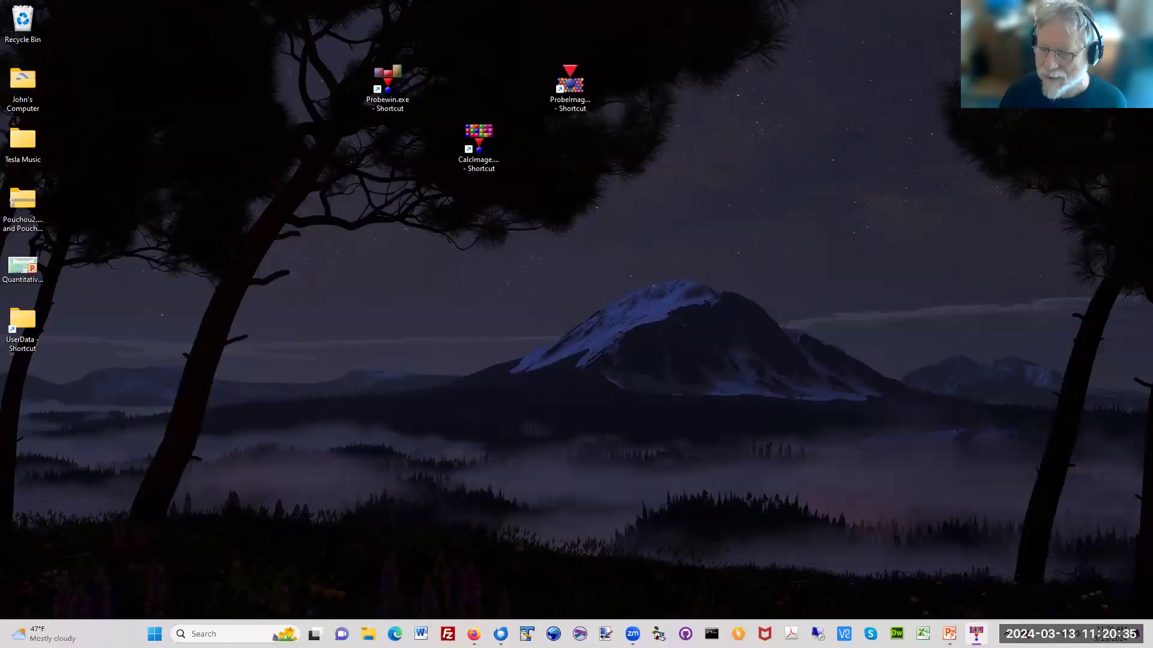
Step: Switch to the Quantitative_Mapping_EPMA presentation in PowerPoint, start the slide show from slide 26 and reveal its first polygon extraction screenshot
{"action": "left_click", "coordinate": [949, 634]}
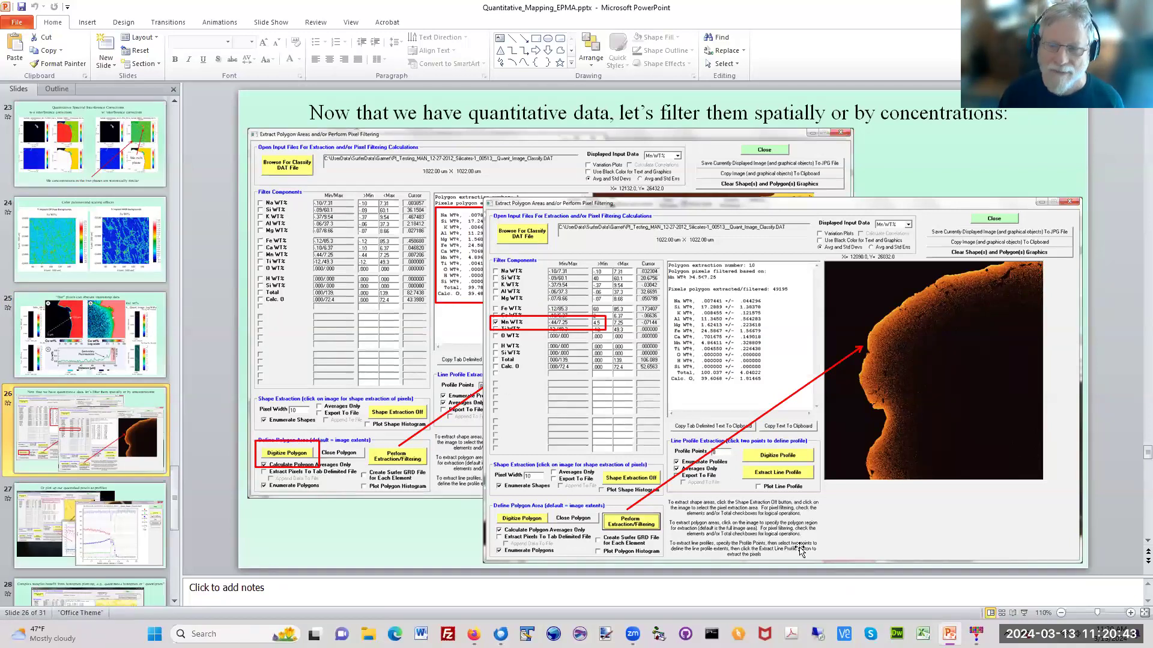
{"action": "left_click", "coordinate": [1024, 613]}
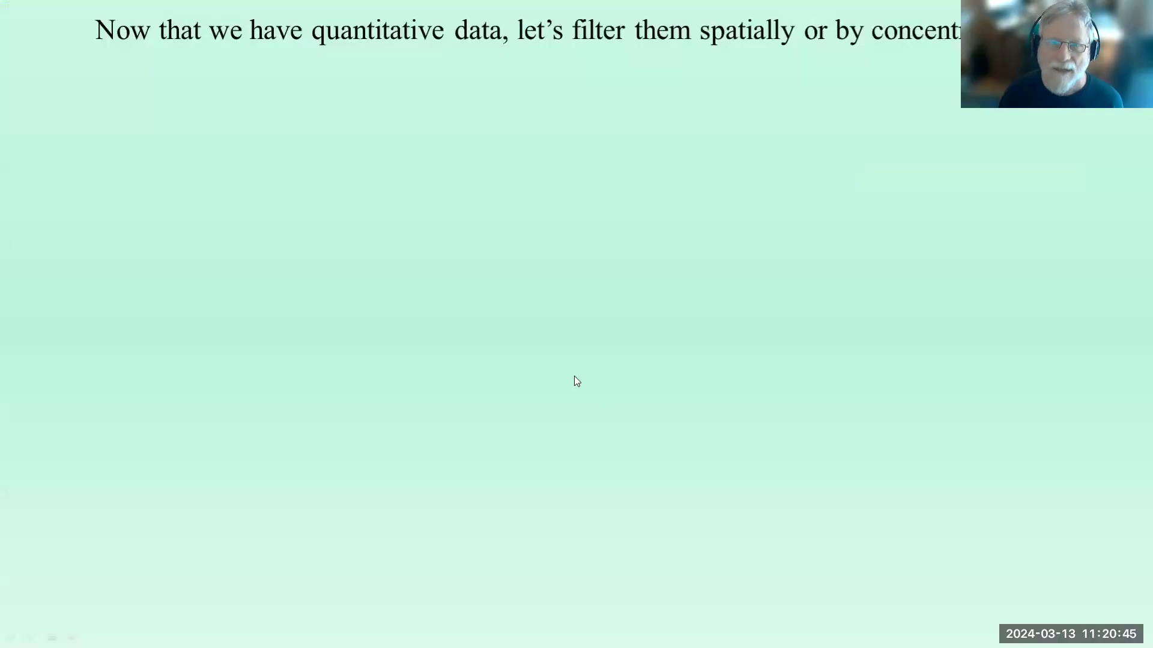
{"action": "left_click", "coordinate": [499, 356]}
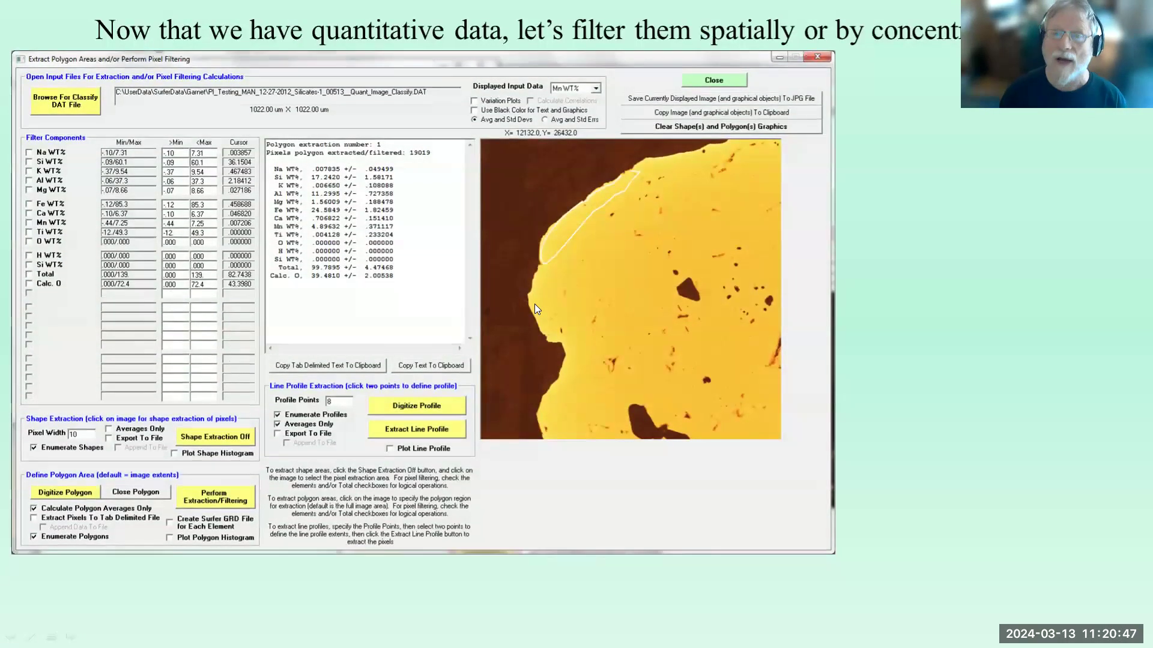
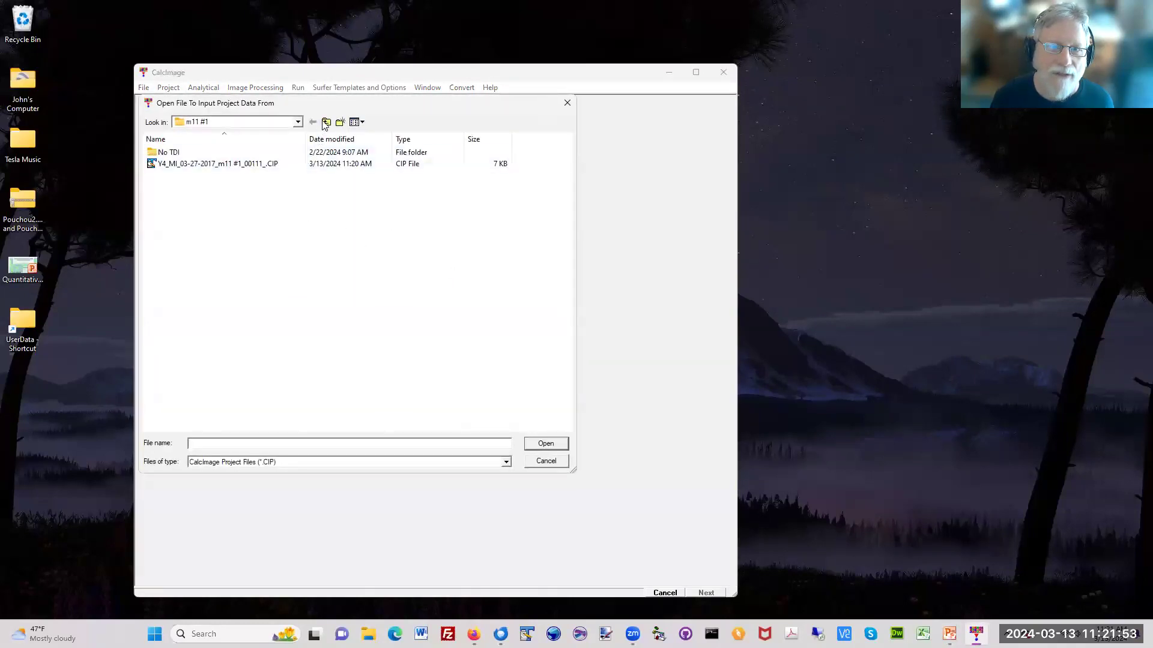
Step: Open the Fe-Mo-Cr-Ni-1_00456 project from the Alloys2 subfolder of Cr, Ni, Fe, Mo, O Alloy and close all its images
{"action": "left_click", "coordinate": [326, 122]}
{"action": "left_click", "coordinate": [326, 122]}
{"action": "double_click", "coordinate": [233, 154]}
{"action": "double_click", "coordinate": [233, 153]}
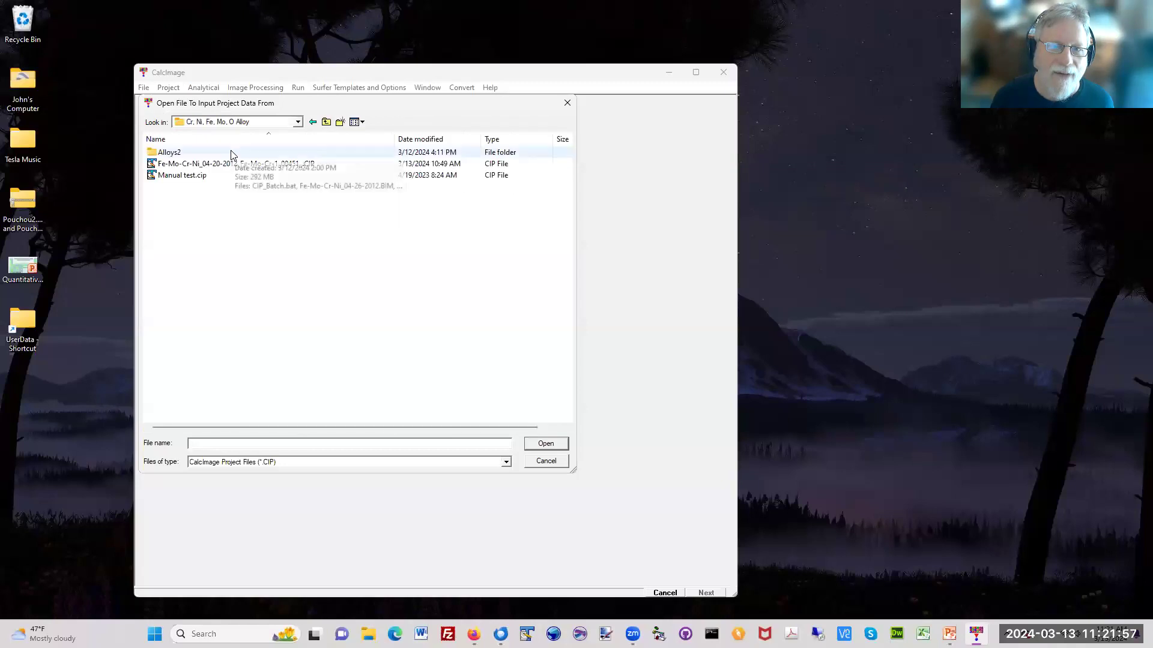
{"action": "left_click", "coordinate": [233, 152]}
{"action": "double_click", "coordinate": [233, 152]}
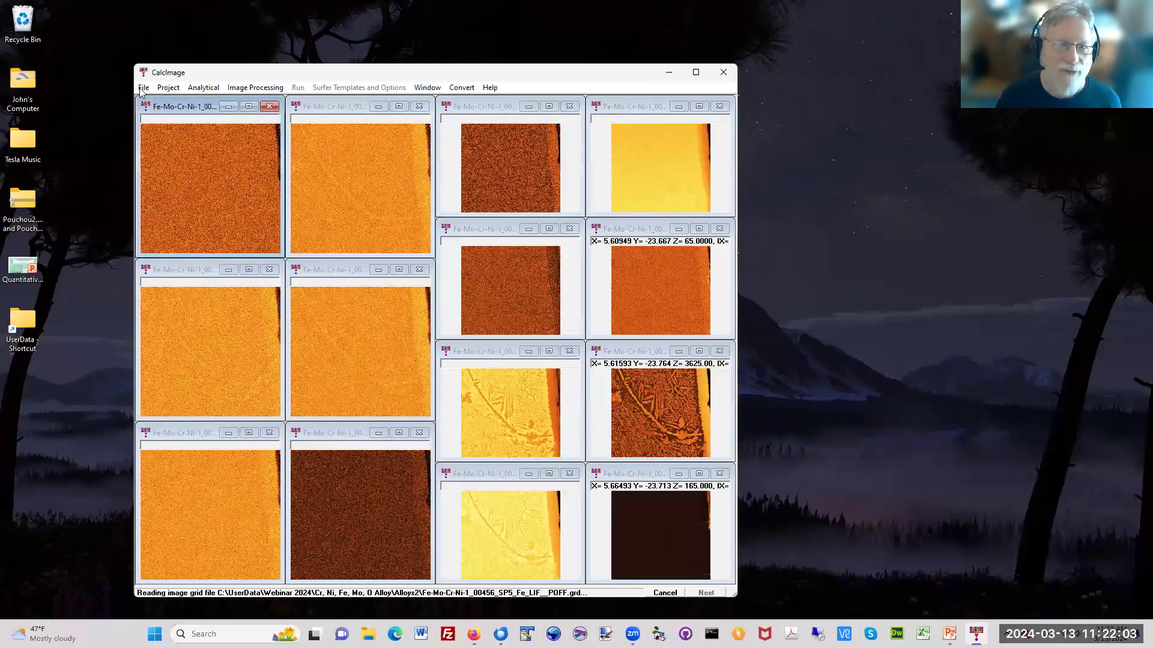
{"action": "left_click", "coordinate": [144, 87]}
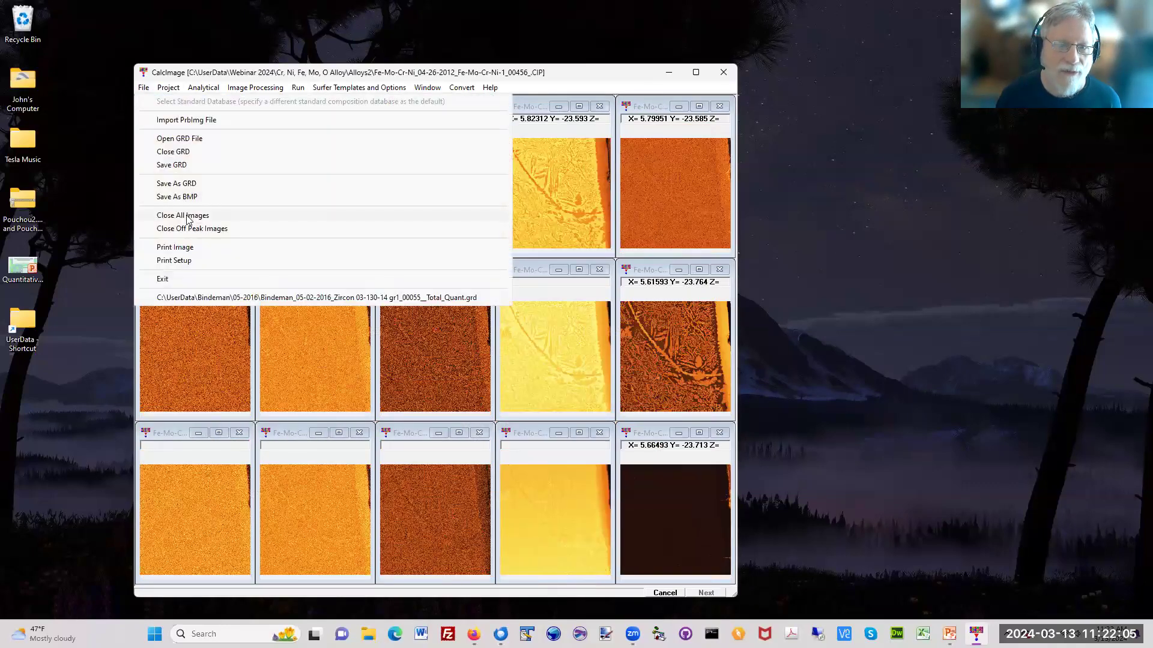
{"action": "left_click", "coordinate": [188, 216]}
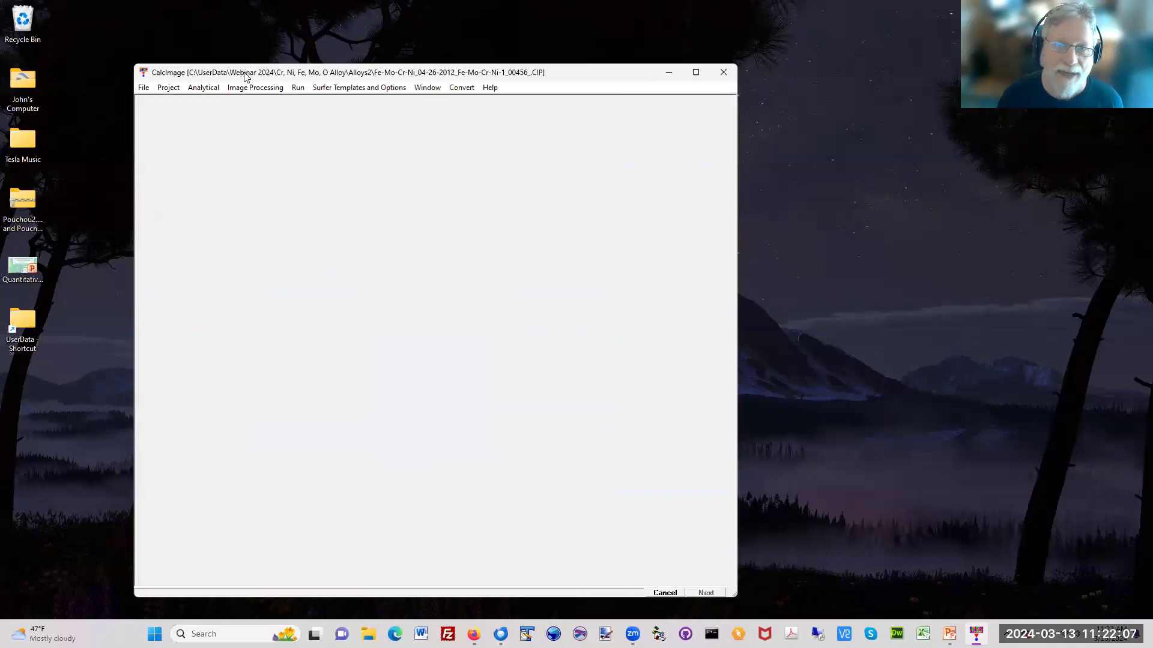
Step: Classify the project's Quant_Image_Classify.DAT data into 4 clusters with iteration tolerance 0.001, review the settings and cluster map, and close the classification window
{"action": "left_click_drag", "start_coordinate": [244, 76], "coordinate": [427, 84]}
{"action": "left_click", "coordinate": [427, 95]}
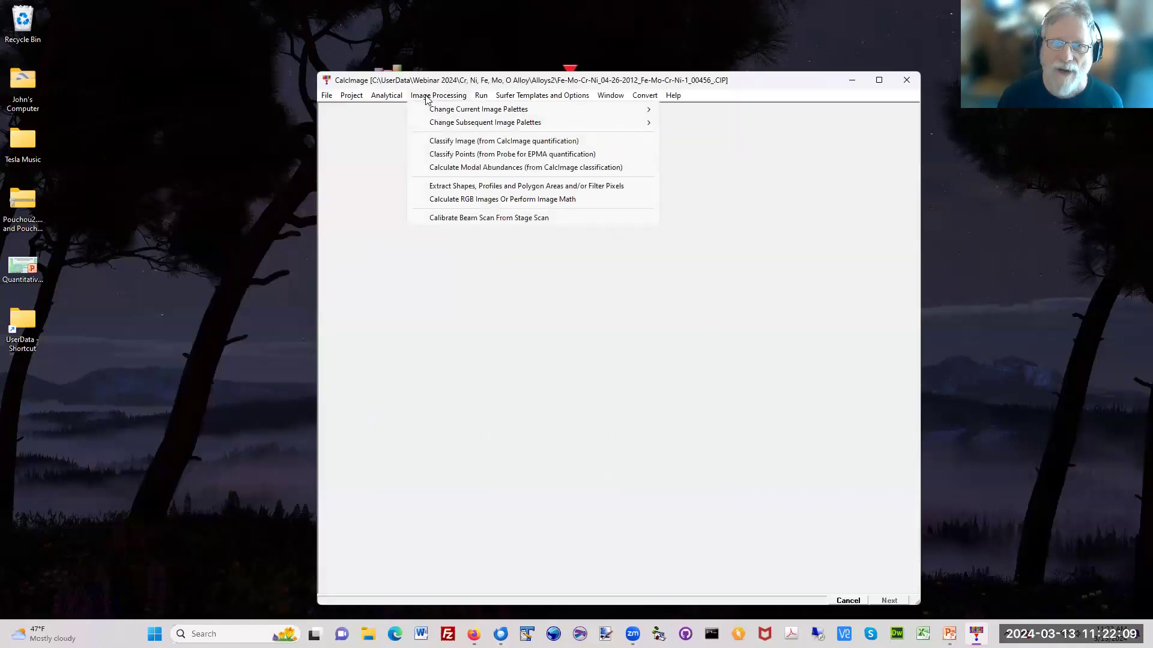
{"action": "left_click", "coordinate": [511, 145]}
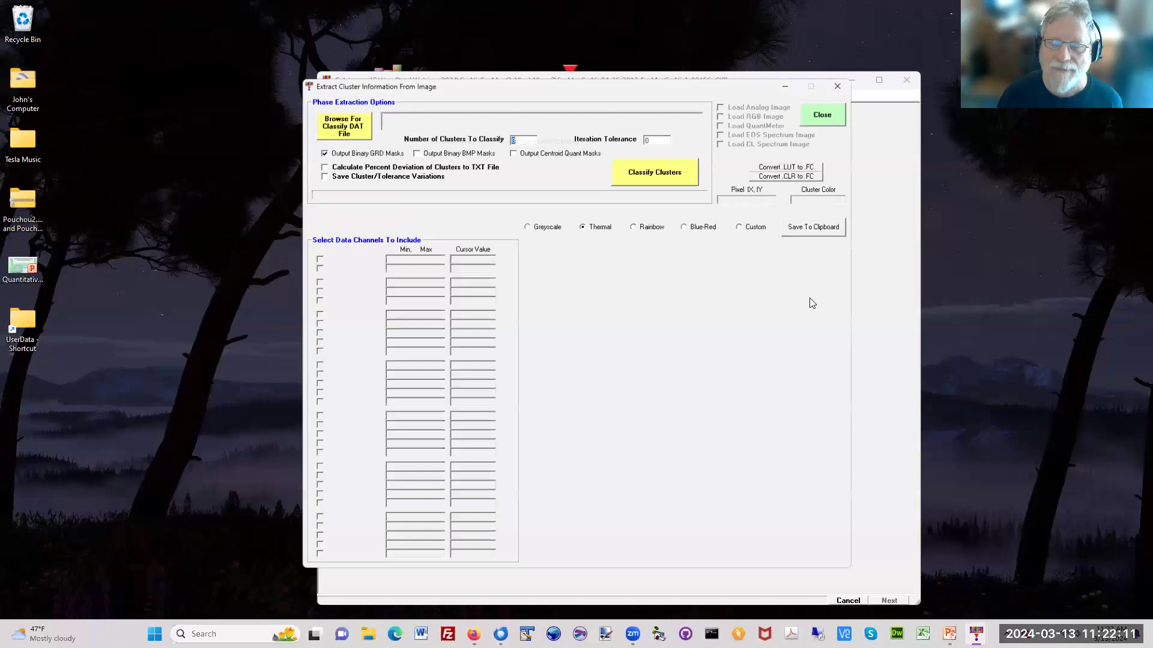
{"action": "left_click", "coordinate": [352, 119]}
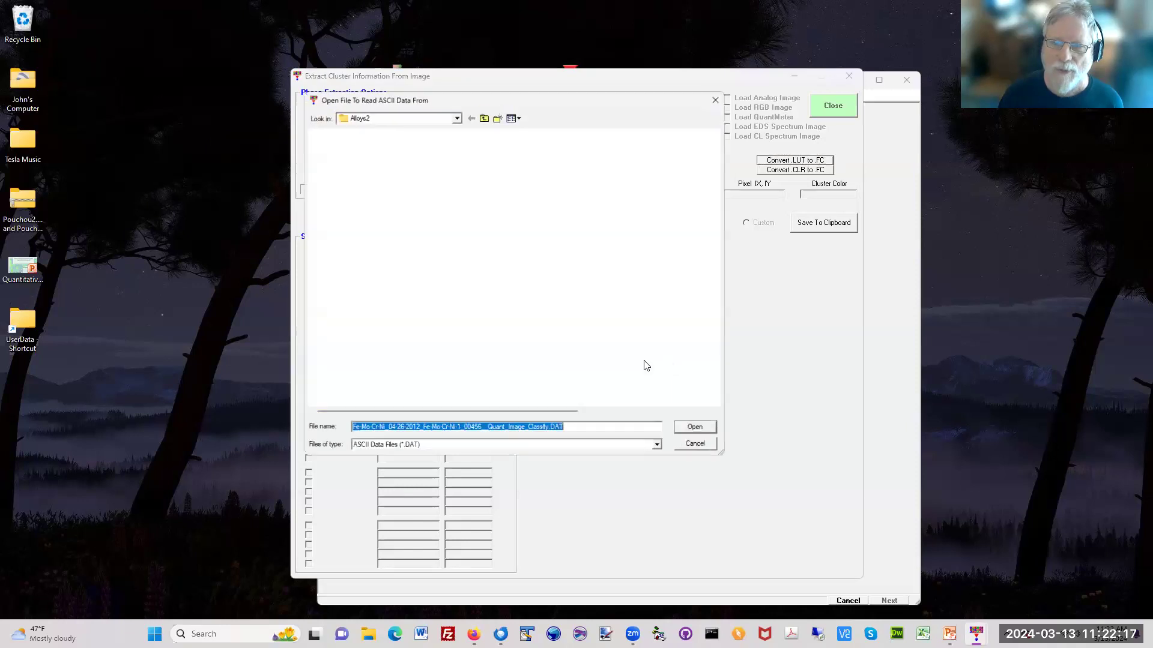
{"action": "left_click", "coordinate": [703, 434]}
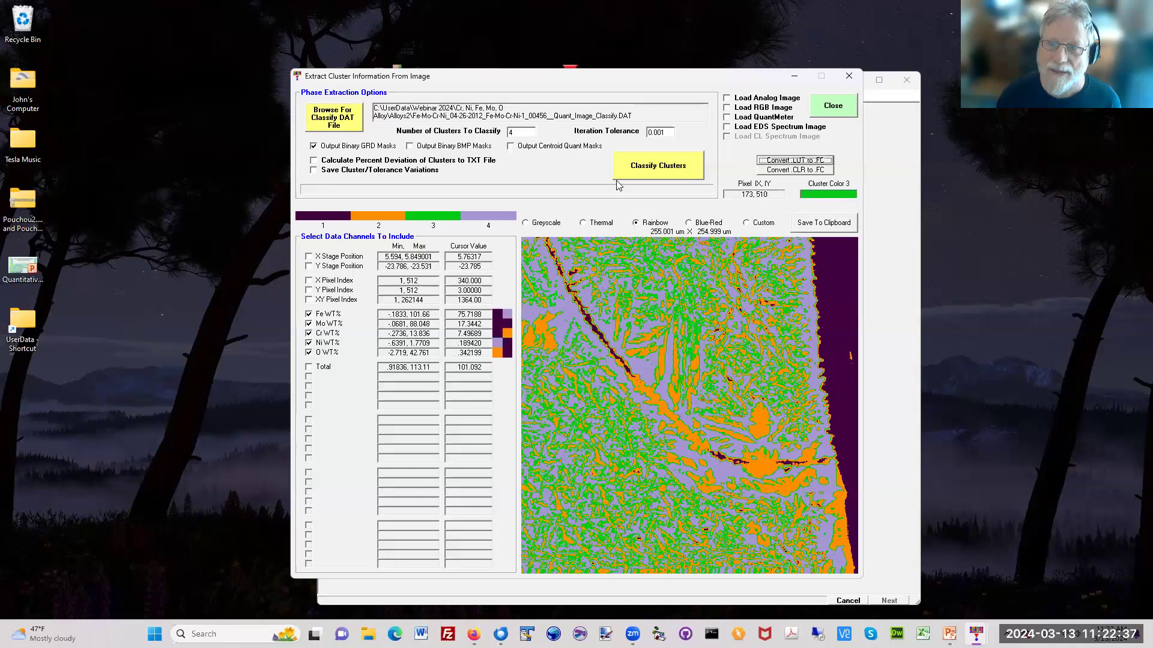
{"action": "double_click", "coordinate": [668, 133]}
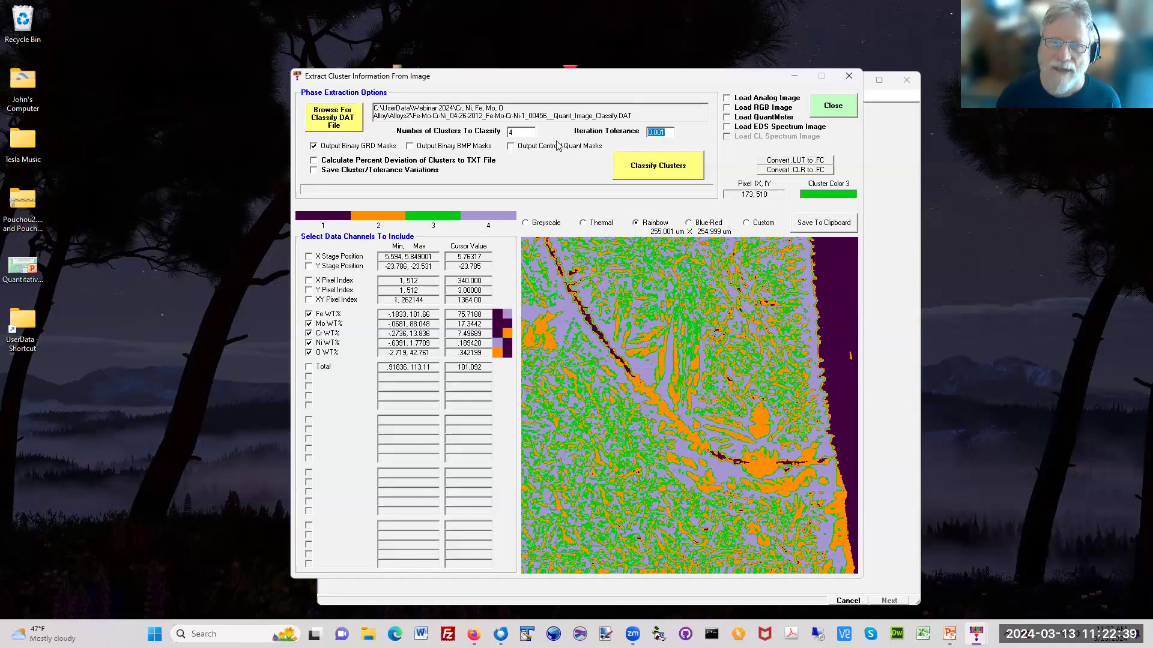
{"action": "double_click", "coordinate": [529, 131]}
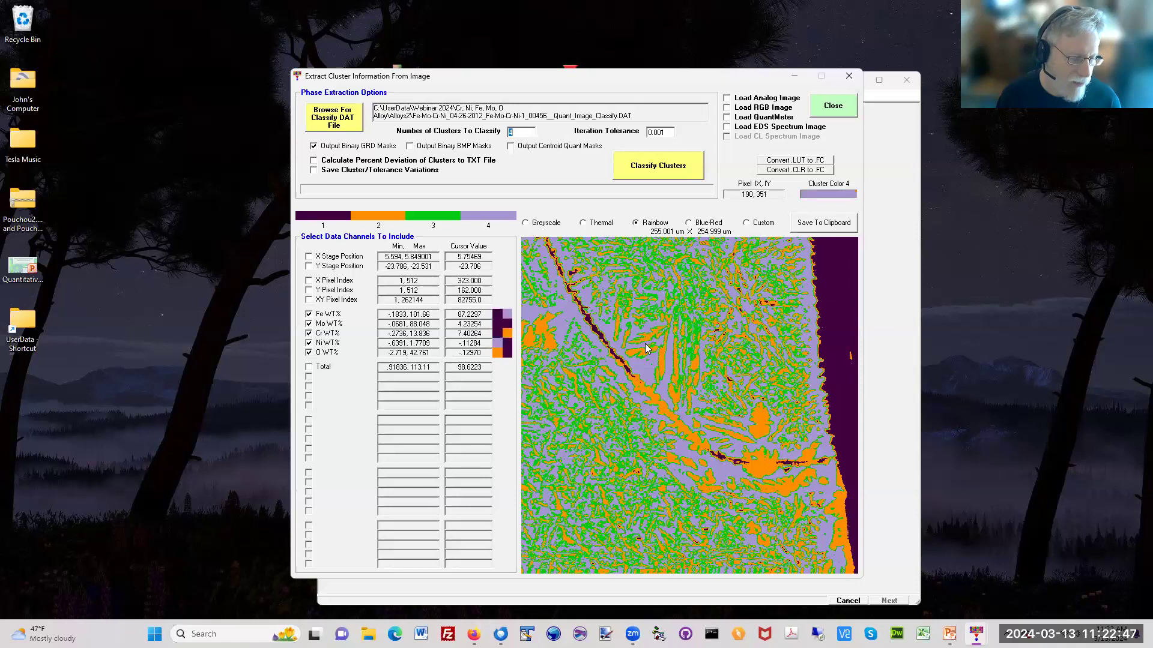
{"action": "left_click", "coordinate": [833, 107]}
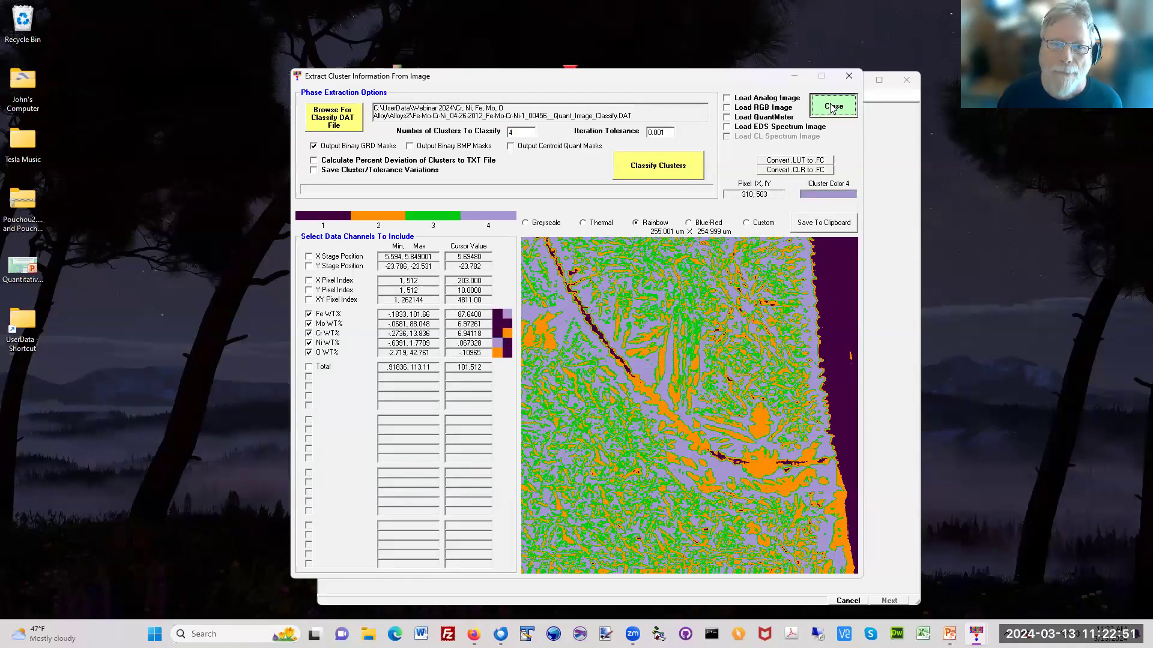
Step: Load the project's Quant_Image_Classify.TXT file into the modal abundance calculations, review the cluster compositions and area percentages, and close the window
{"action": "left_click", "coordinate": [433, 96]}
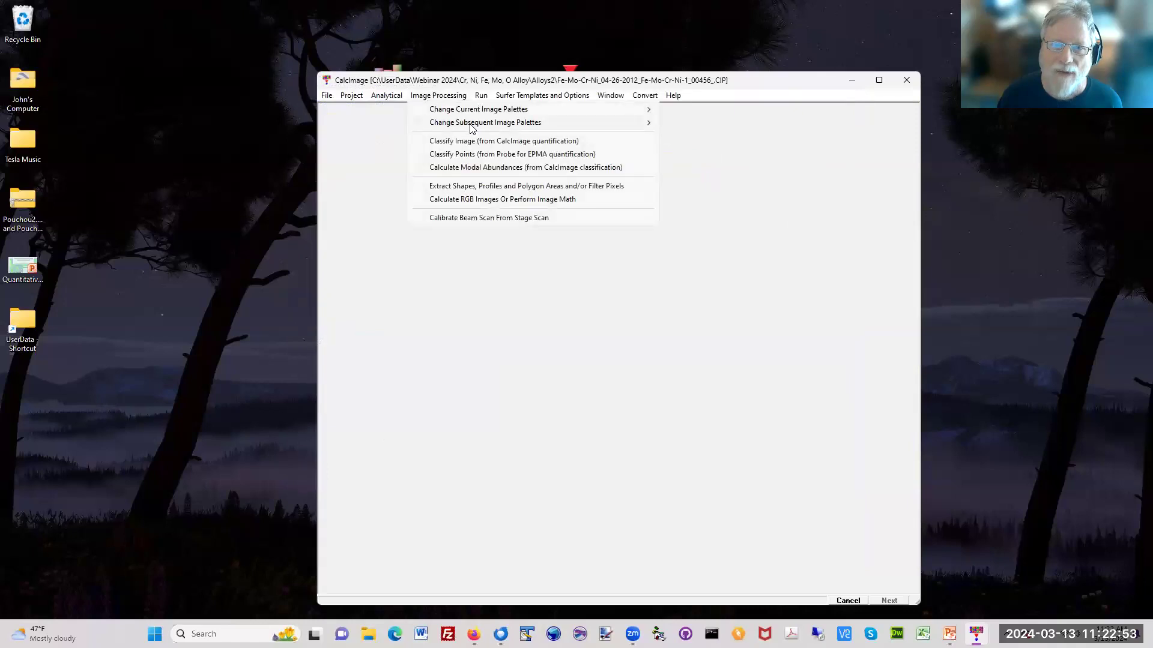
{"action": "left_click", "coordinate": [488, 167]}
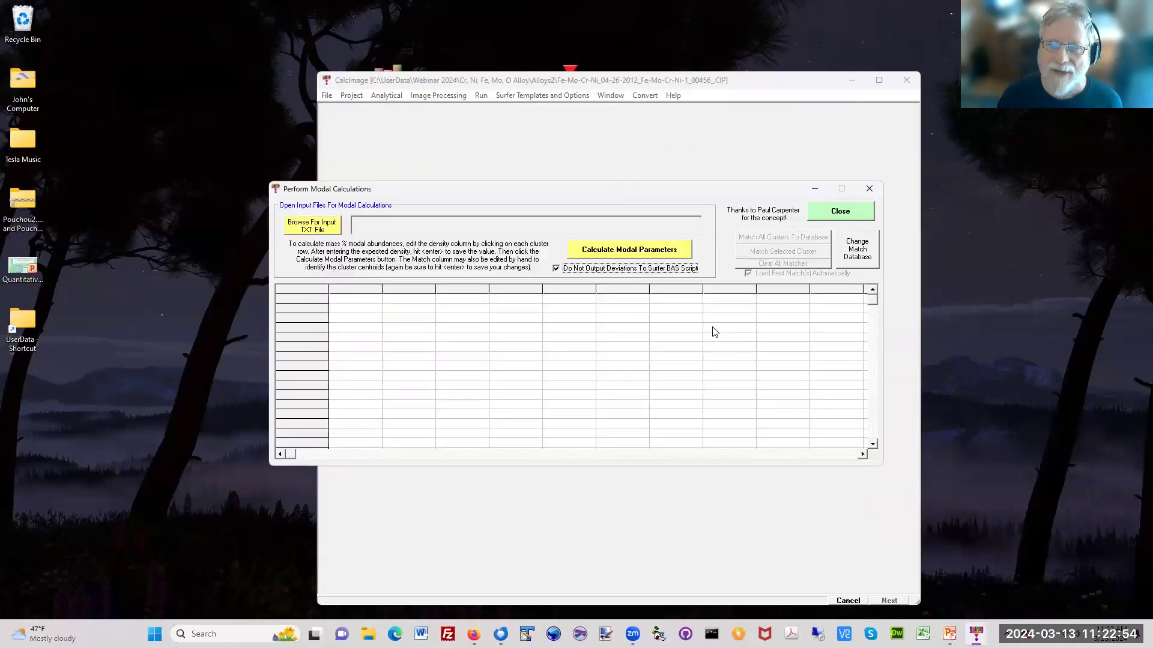
{"action": "left_click", "coordinate": [312, 224]}
{"action": "left_click", "coordinate": [670, 537]}
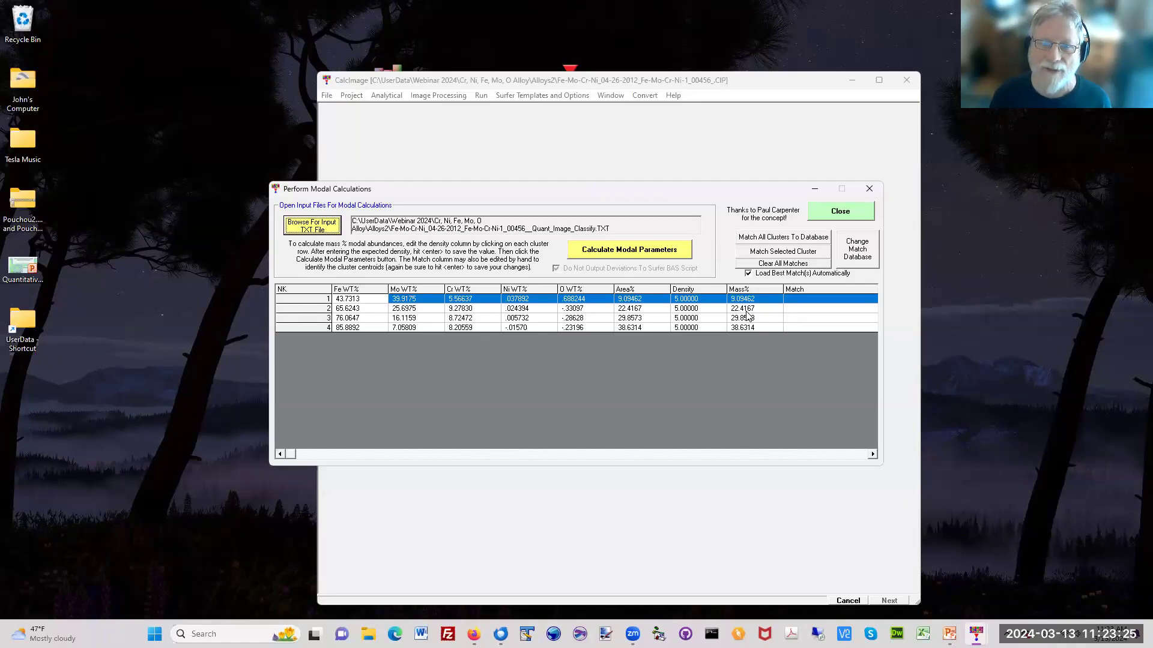
{"action": "left_click", "coordinate": [833, 215]}
Step: Open the shape, profile and polygon extraction window and load the project's Quant_Image_Classify.DAT file
{"action": "left_click", "coordinate": [451, 97]}
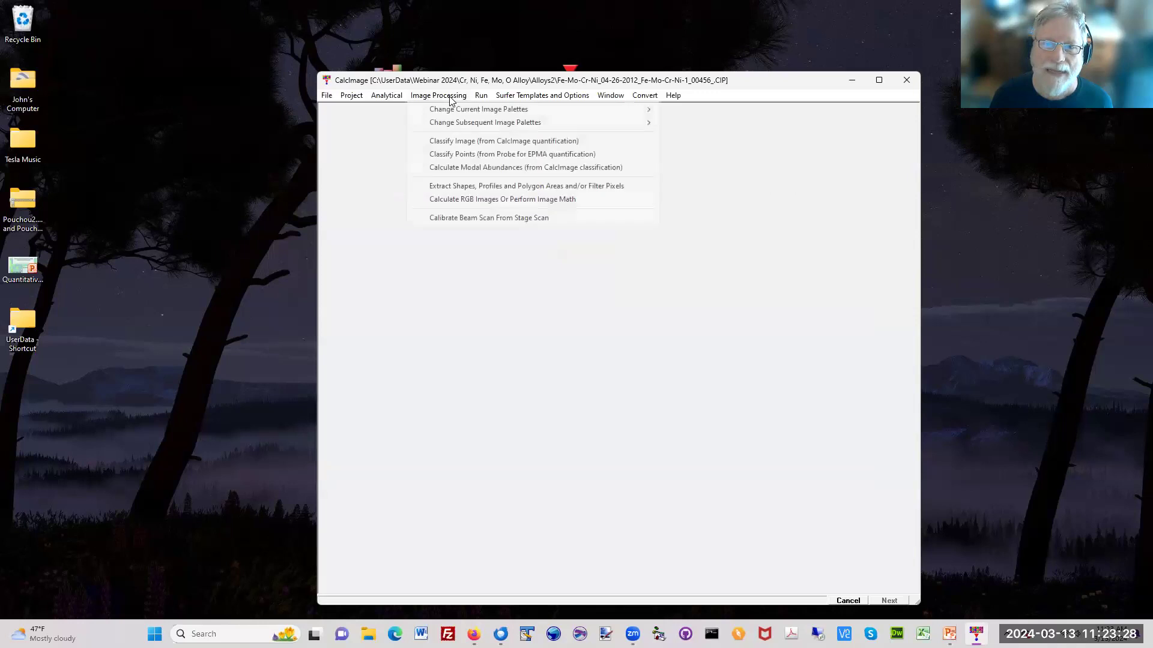
{"action": "left_click", "coordinate": [468, 187]}
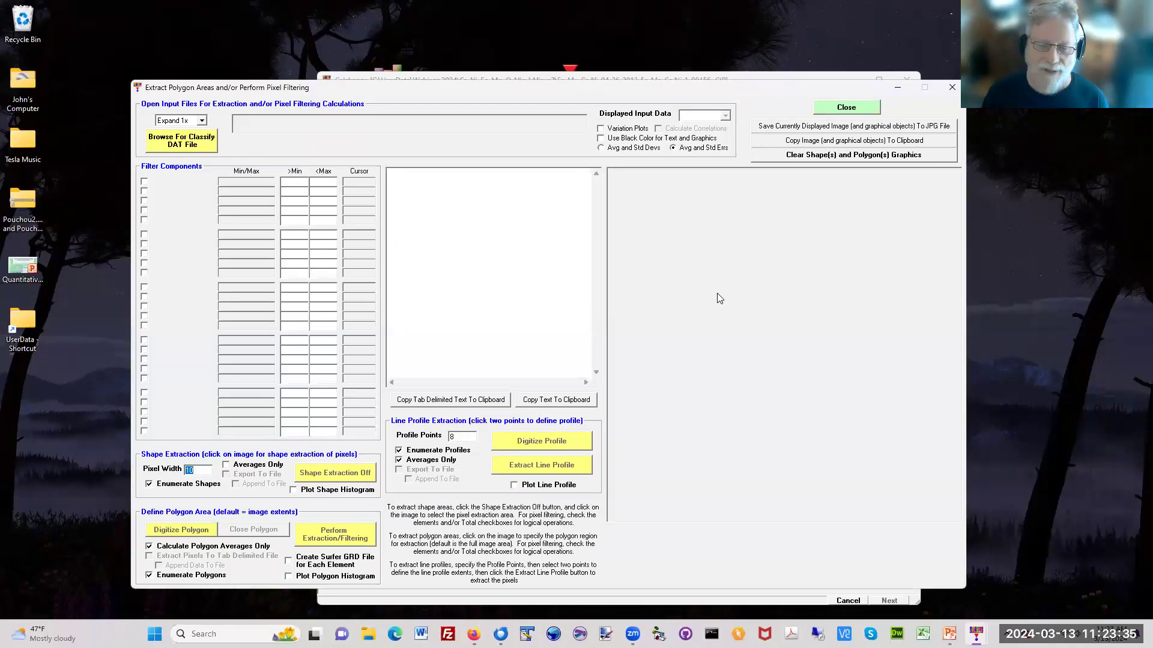
{"action": "left_click", "coordinate": [188, 148]}
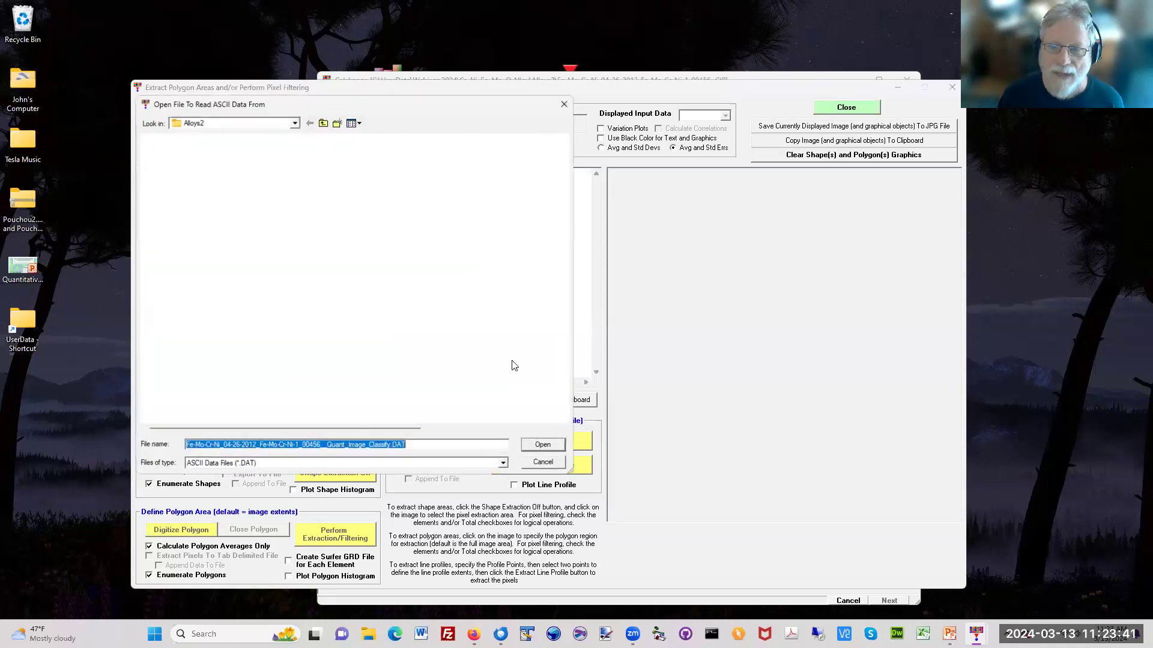
{"action": "left_click", "coordinate": [550, 448]}
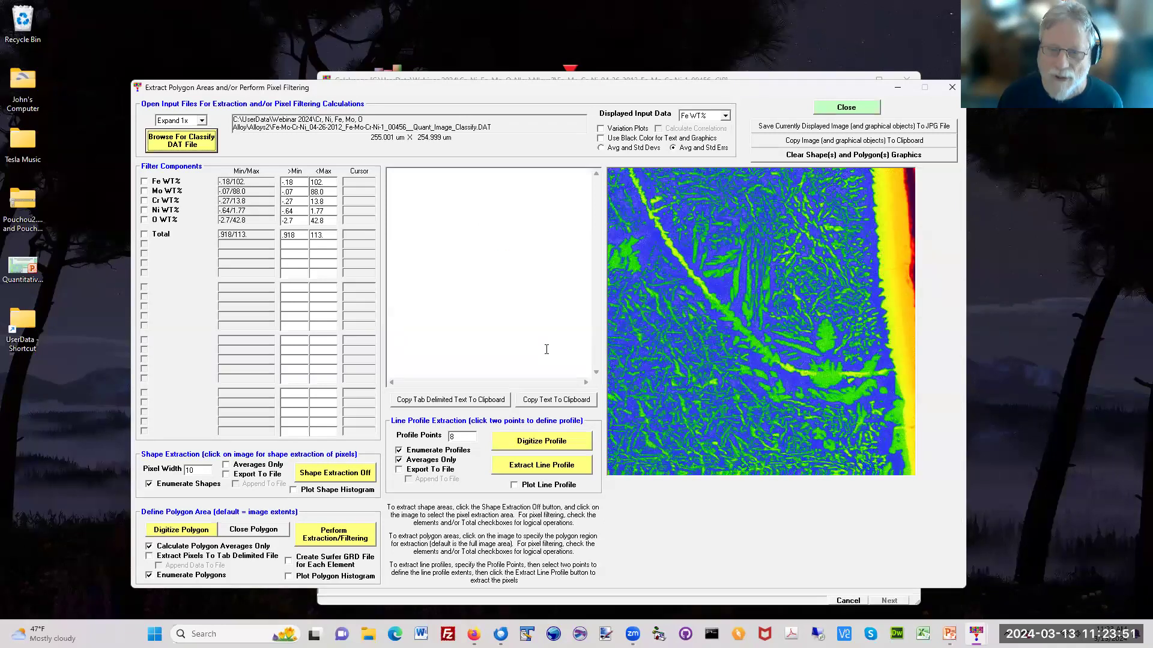
Step: Digitize a closed eight-point polygon around the green phase near the lower right of the Fe WT% map
{"action": "left_click", "coordinate": [193, 531]}
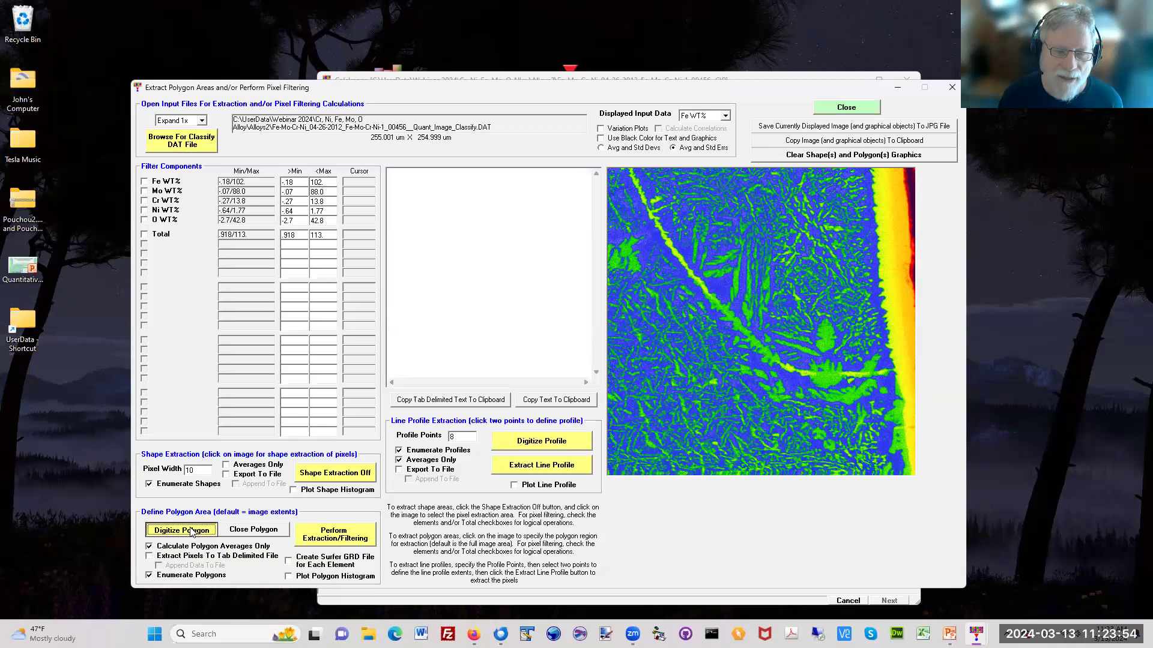
{"action": "left_click", "coordinate": [826, 317]}
{"action": "left_click", "coordinate": [779, 342]}
{"action": "left_click", "coordinate": [768, 356]}
{"action": "left_click", "coordinate": [795, 378]}
{"action": "left_click", "coordinate": [854, 378]}
{"action": "left_click", "coordinate": [877, 355]}
{"action": "left_click", "coordinate": [858, 359]}
{"action": "left_click", "coordinate": [840, 337]}
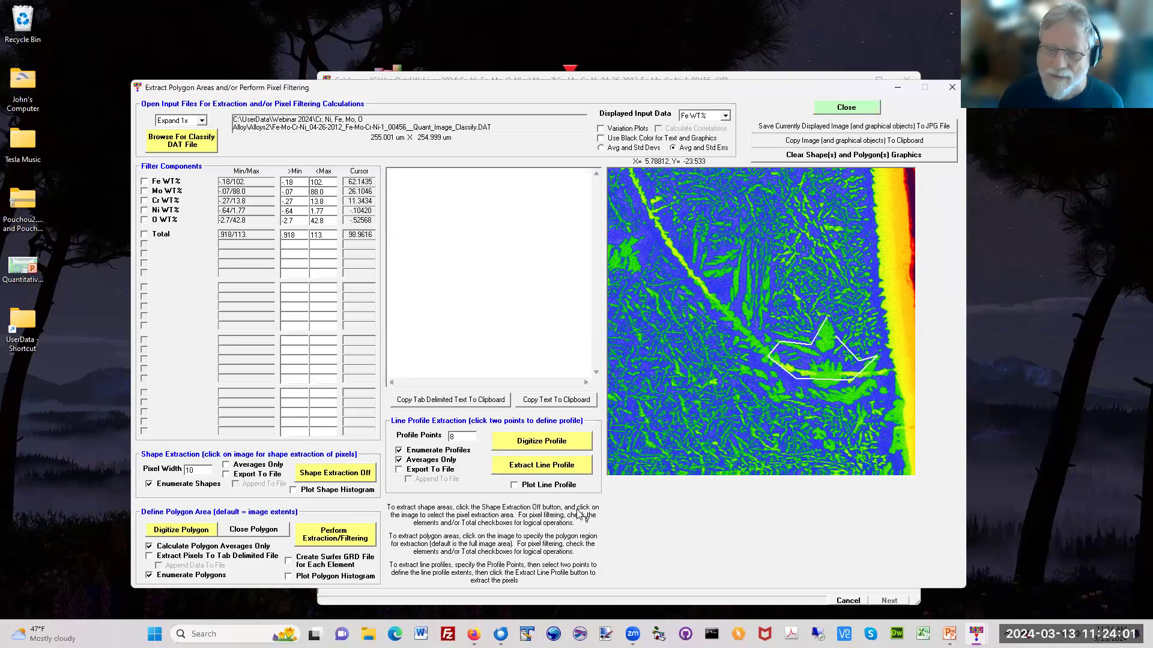
{"action": "left_click", "coordinate": [281, 533]}
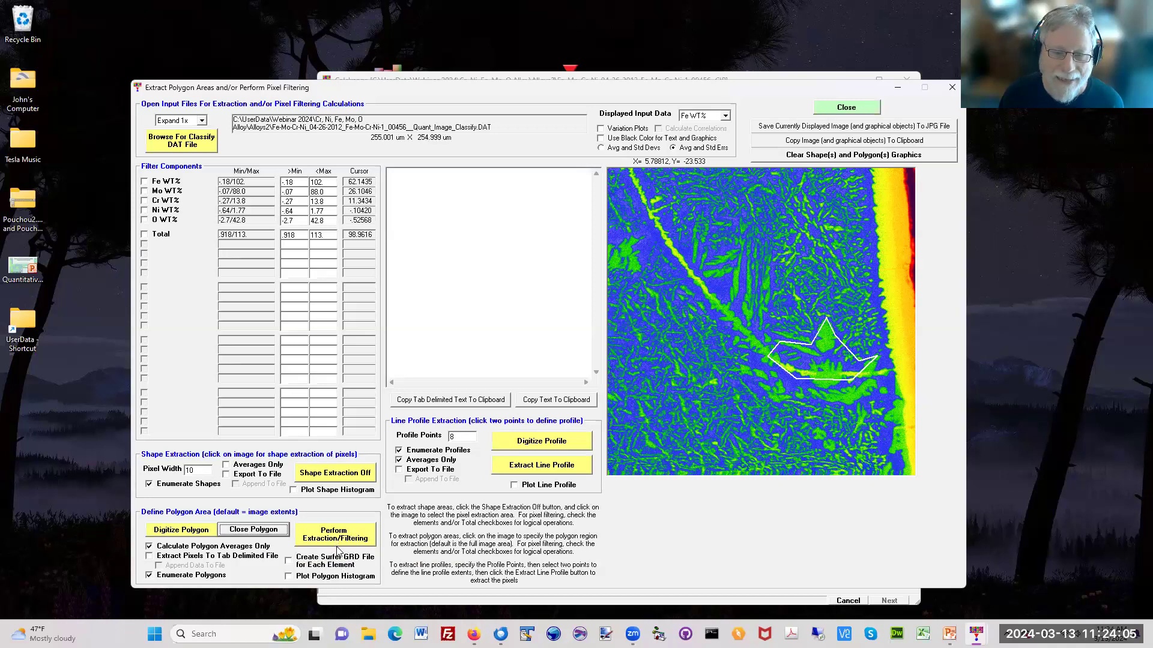
Step: Extract the polygon's pixels with the polygon histogram plotted, examine the histogram beside the extracted averages, and close it
{"action": "left_click", "coordinate": [341, 577]}
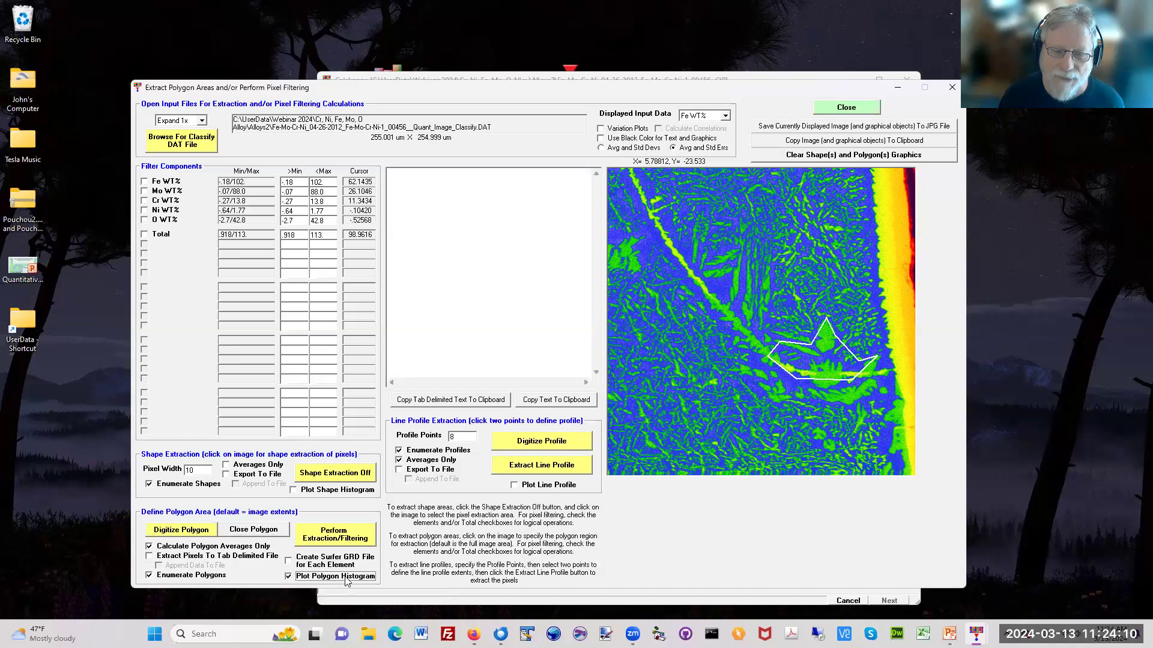
{"action": "left_click", "coordinate": [351, 542]}
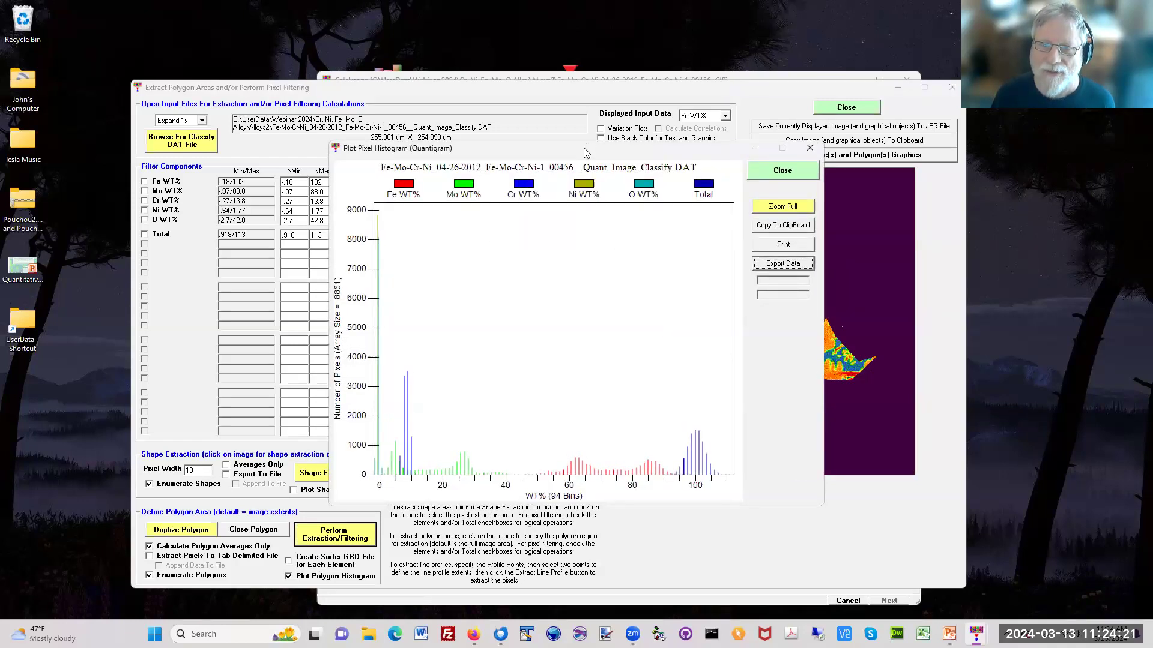
{"action": "left_click_drag", "start_coordinate": [584, 148], "coordinate": [385, 322]}
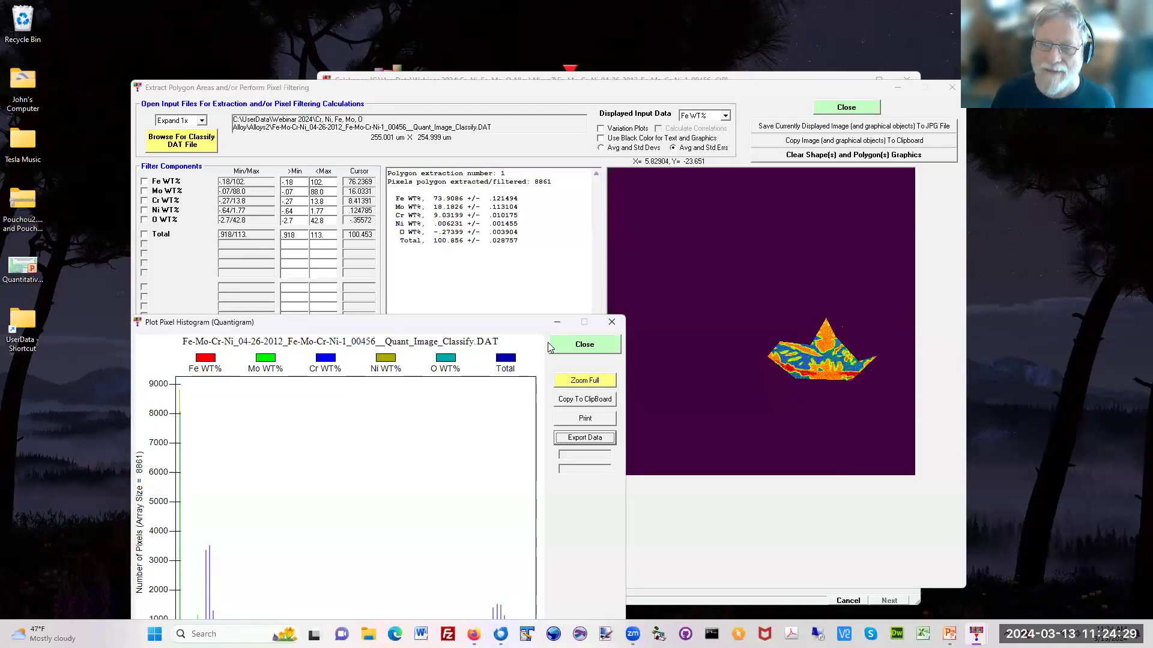
{"action": "left_click_drag", "start_coordinate": [463, 324], "coordinate": [517, 263]}
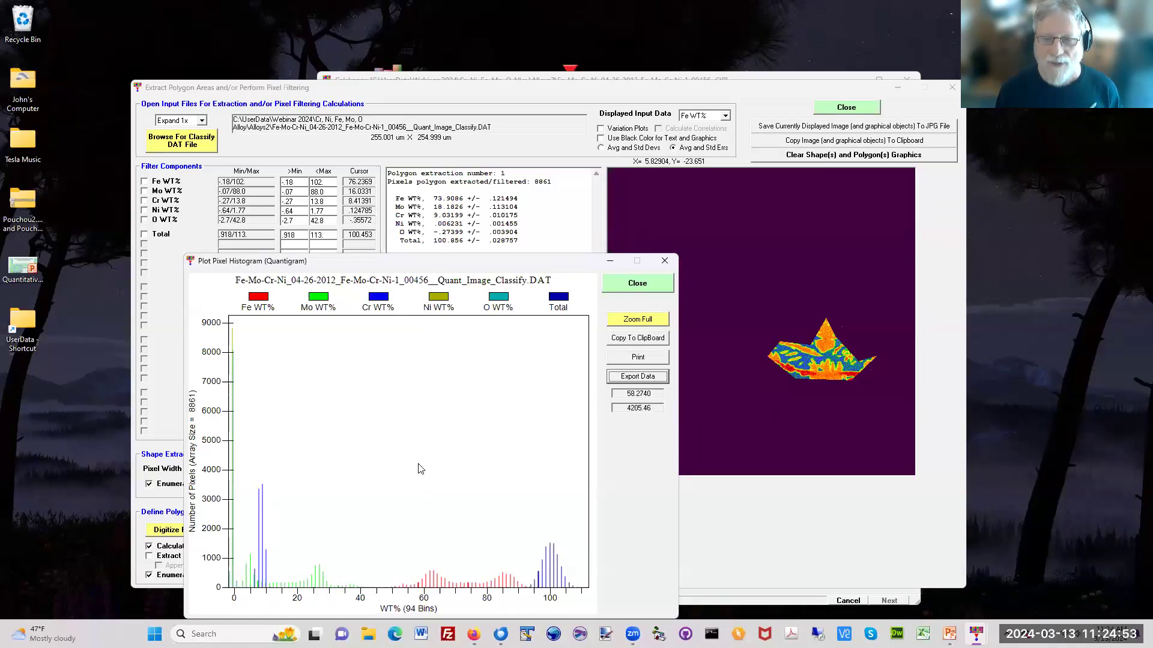
{"action": "left_click", "coordinate": [639, 284]}
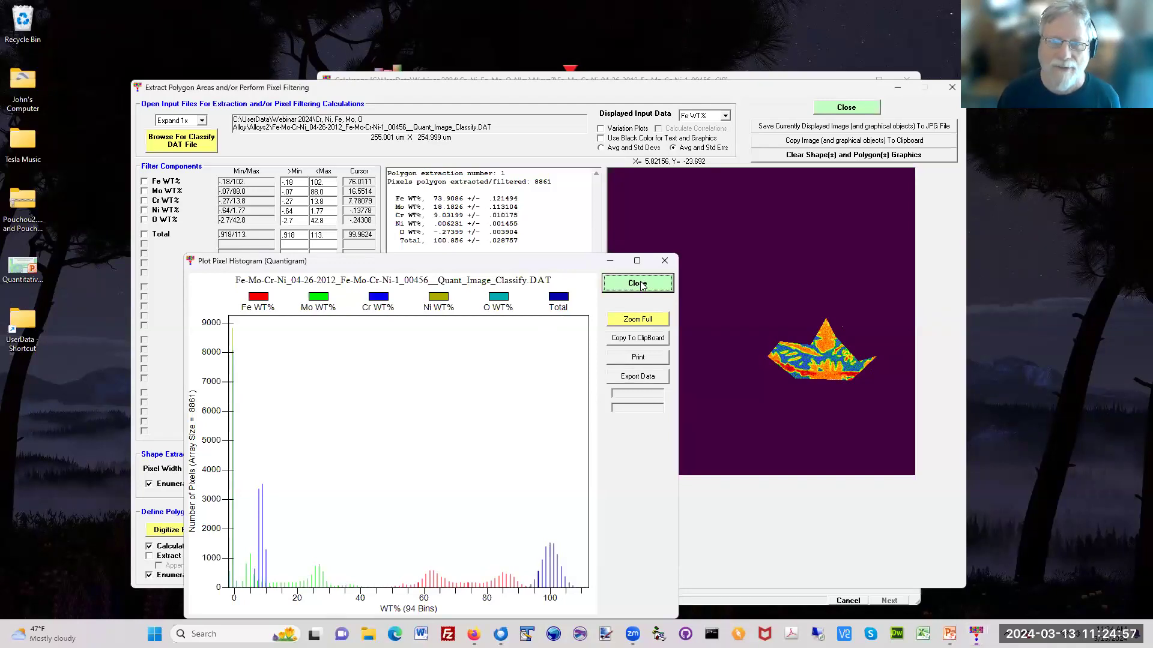
Step: Display the Cr WT% map and digitize a nearly horizontal line profile across the blue phase in its lower right
{"action": "left_click", "coordinate": [725, 115]}
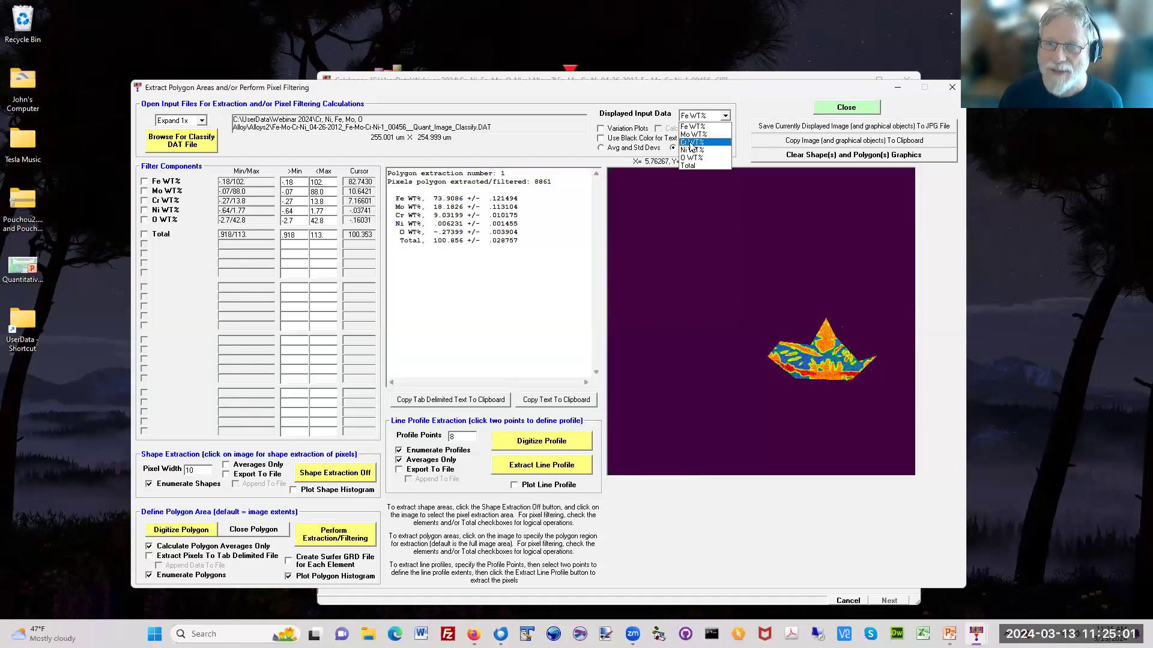
{"action": "left_click", "coordinate": [692, 141]}
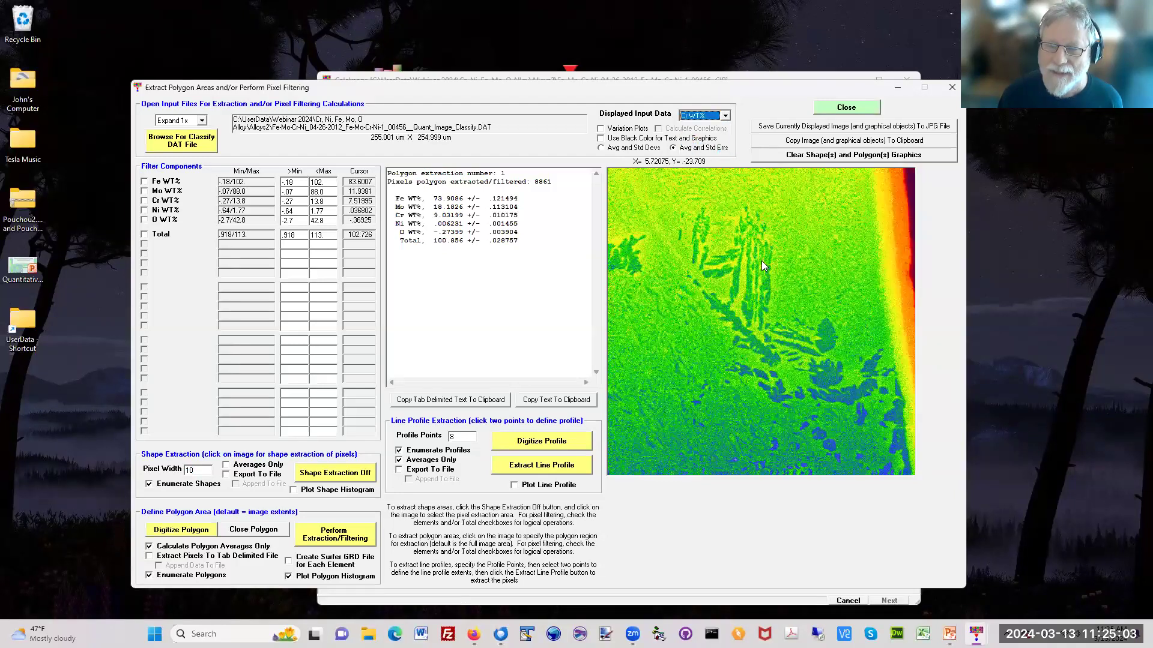
{"action": "left_click", "coordinate": [533, 442]}
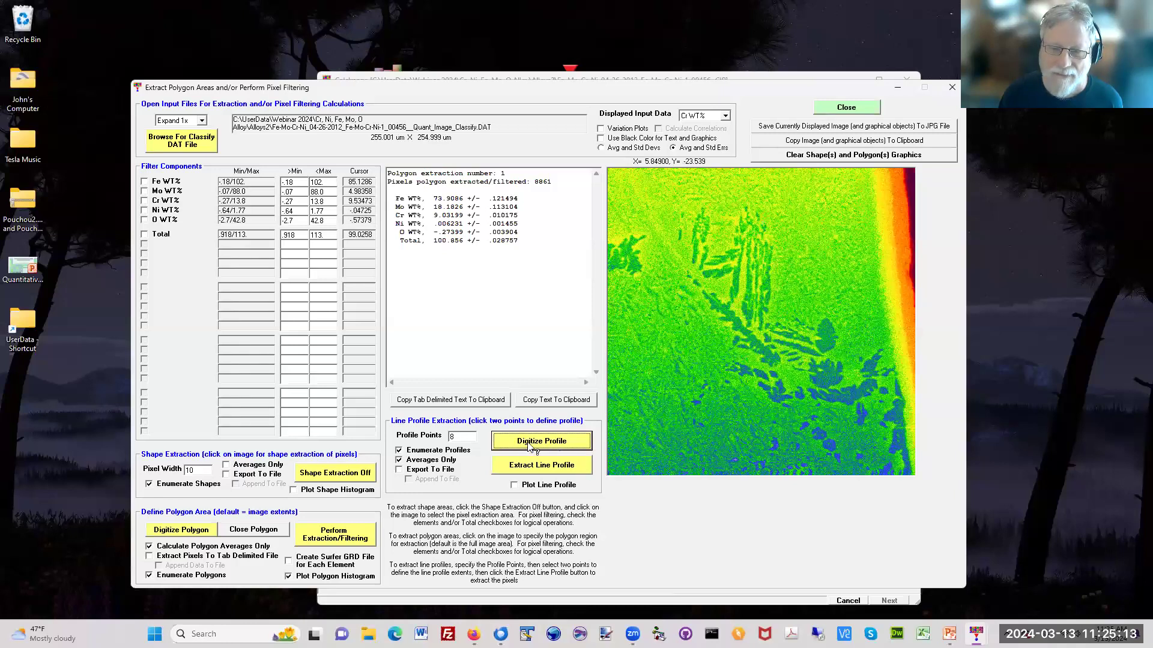
{"action": "left_click", "coordinate": [751, 385]}
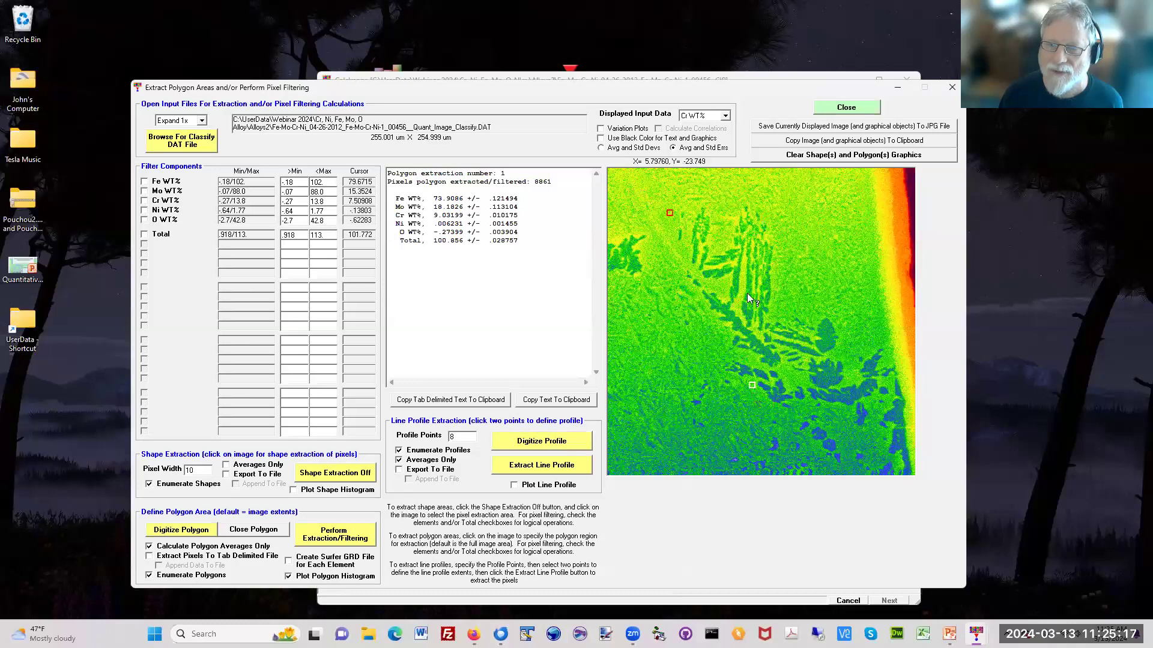
{"action": "left_click", "coordinate": [872, 390]}
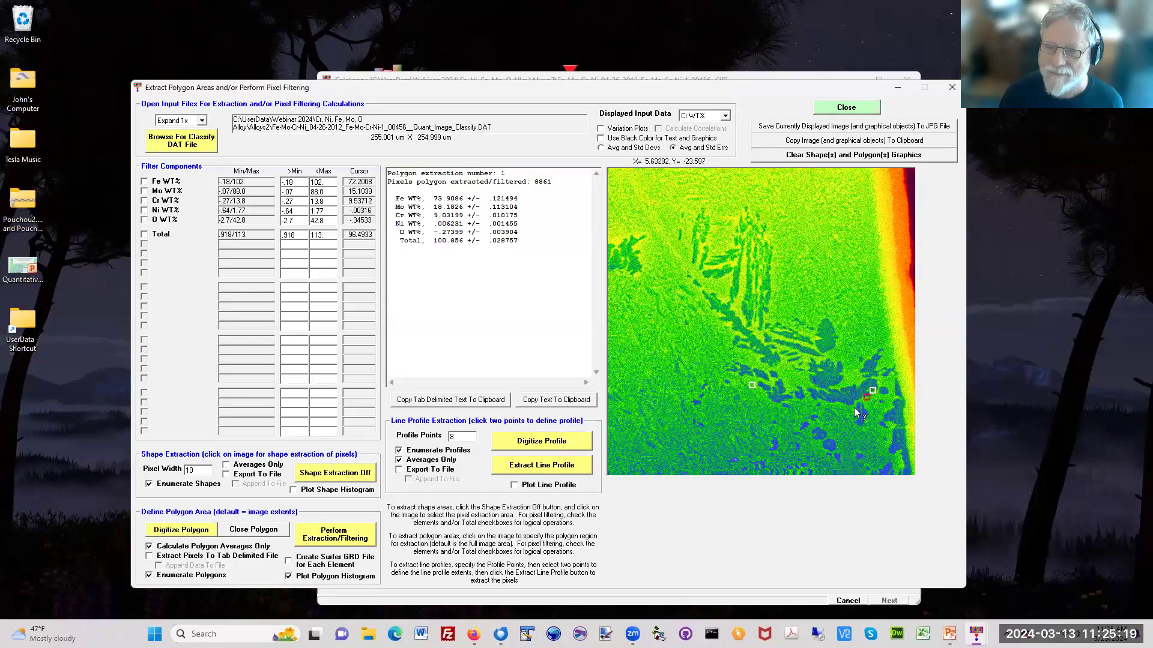
Step: Extract and plot the line profile with 8 points, repeat the extraction with 20 points, and close each plot
{"action": "left_click", "coordinate": [549, 486]}
{"action": "left_click", "coordinate": [555, 466]}
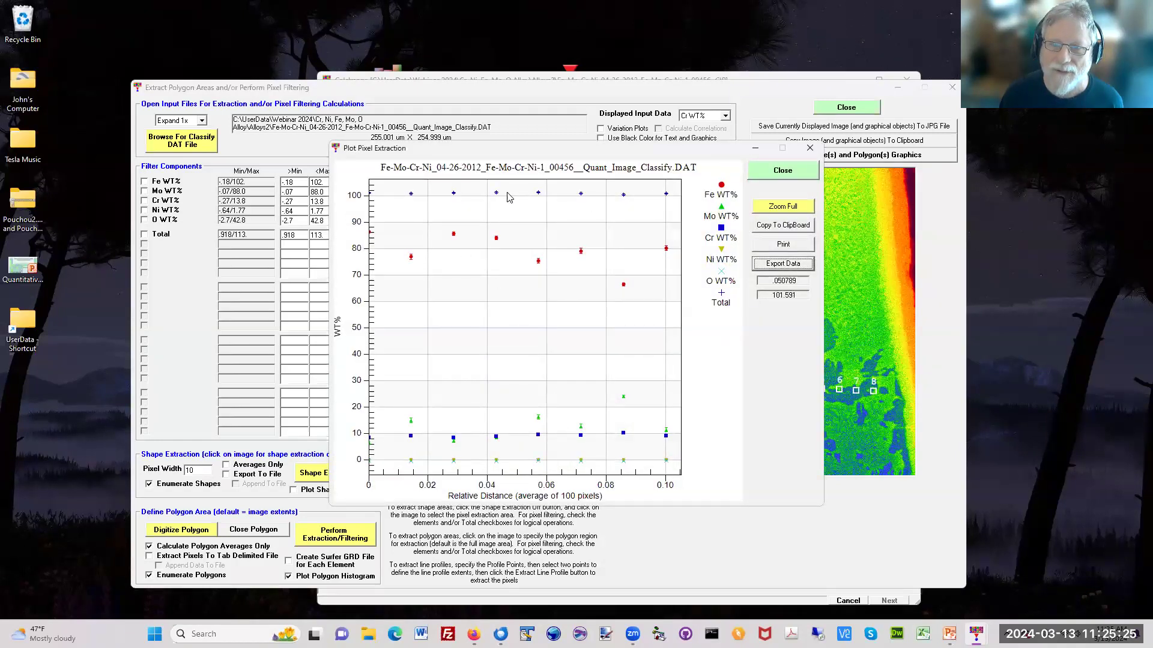
{"action": "left_click", "coordinate": [792, 172]}
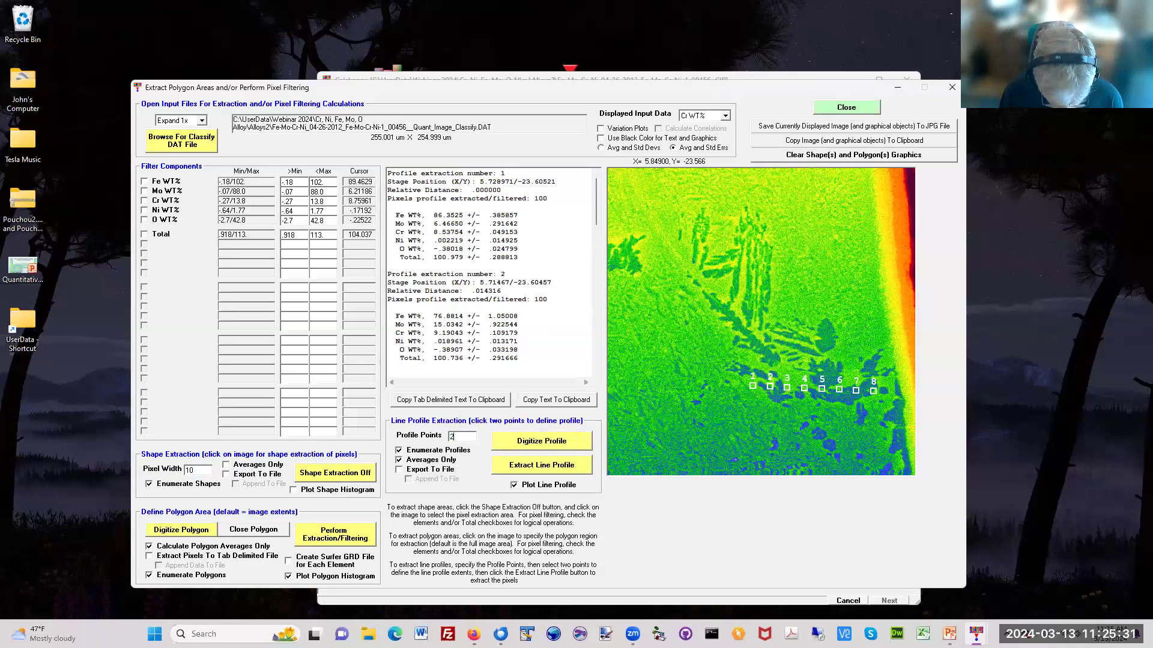
{"action": "left_click", "coordinate": [545, 465]}
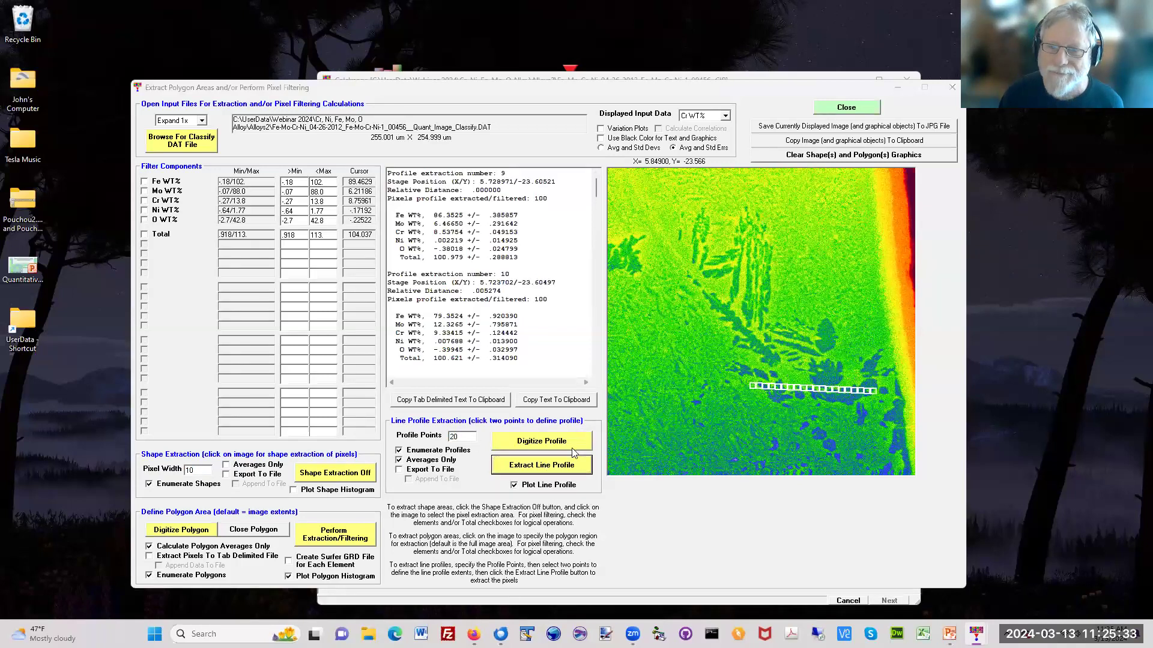
{"action": "left_click", "coordinate": [803, 172]}
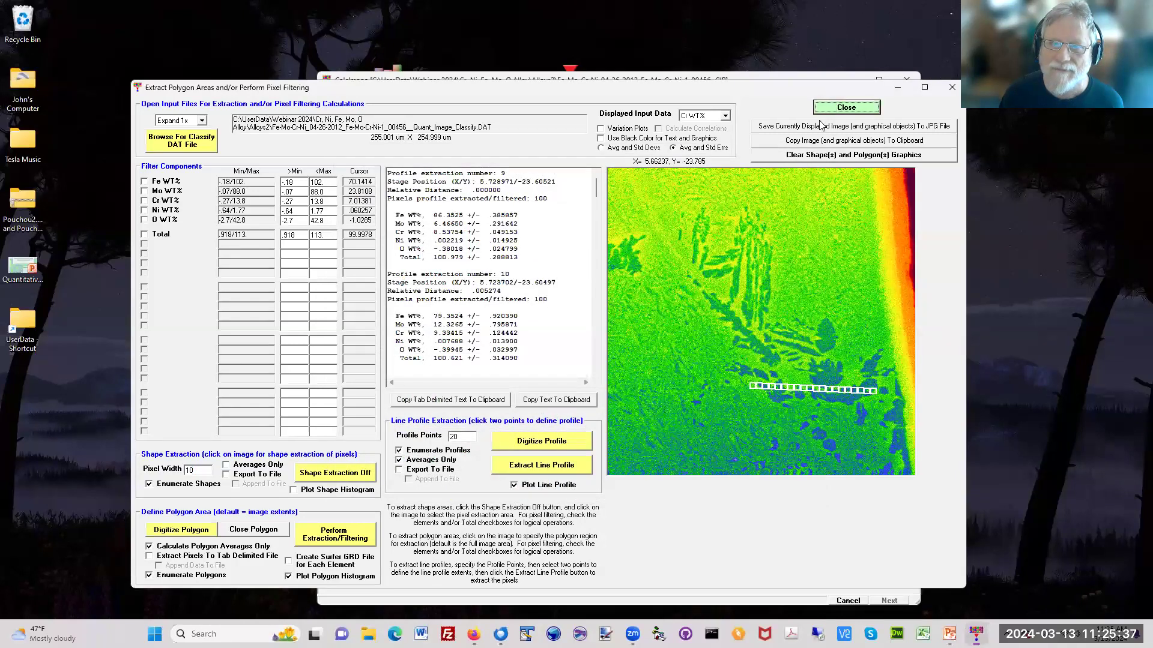
Step: Close the extraction window, move the CalcImage window aside, and switch to the Quantitative_Mapping_EPMA presentation in PowerPoint
{"action": "left_click", "coordinate": [832, 108]}
{"action": "left_click_drag", "start_coordinate": [715, 82], "coordinate": [561, 77]}
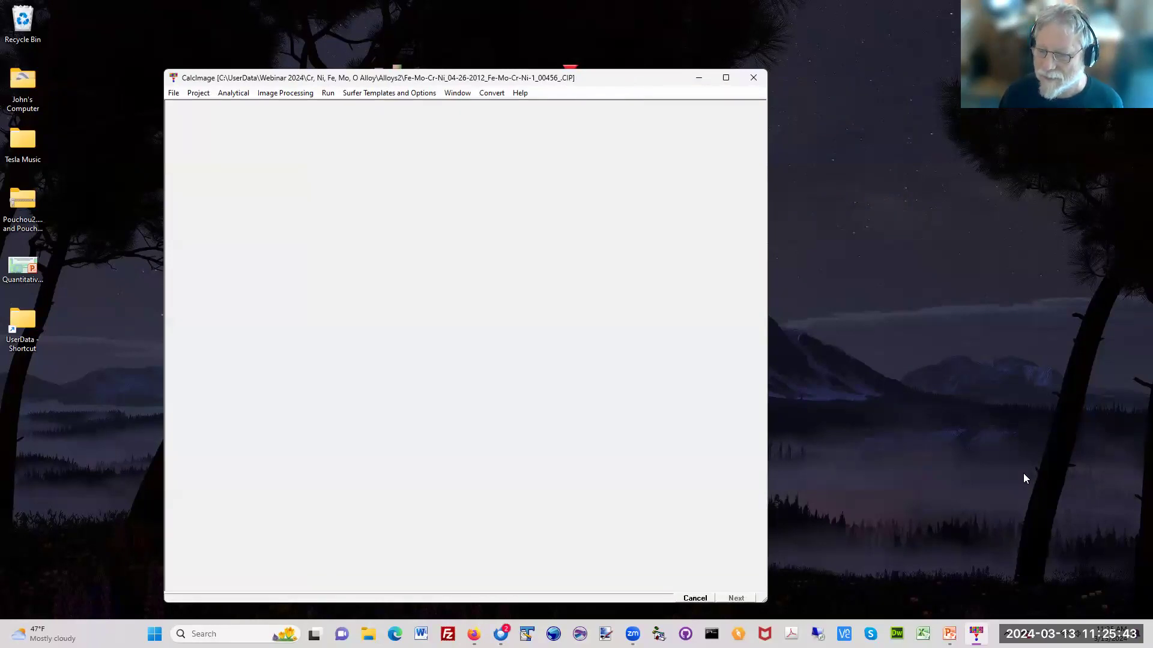
{"action": "left_click", "coordinate": [950, 634]}
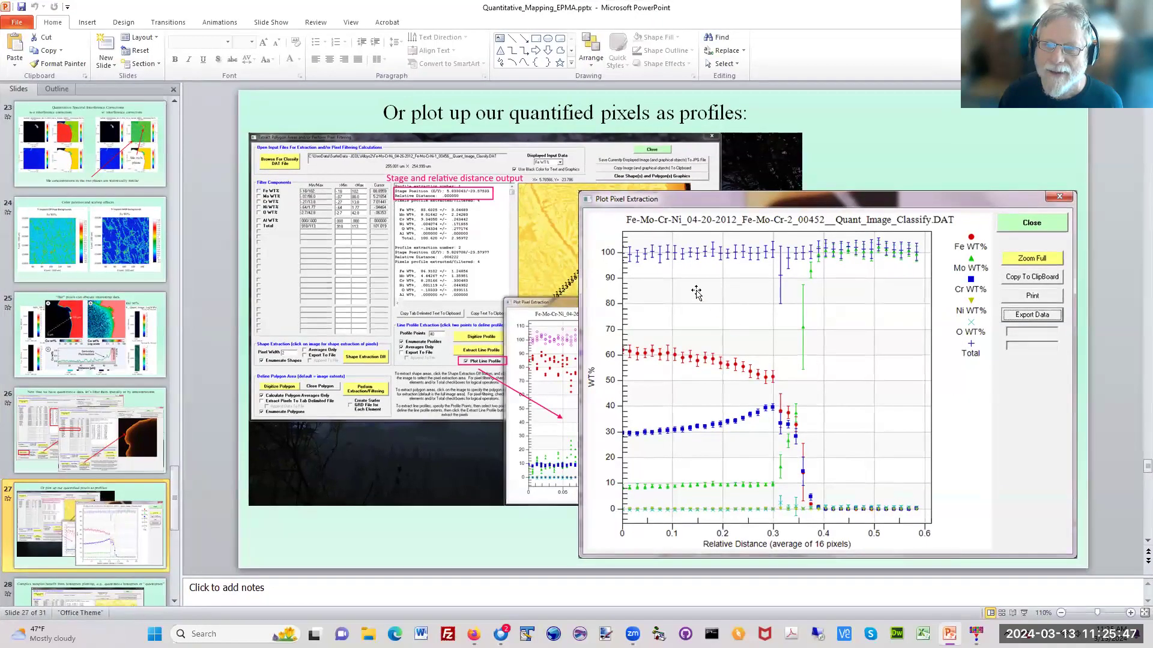
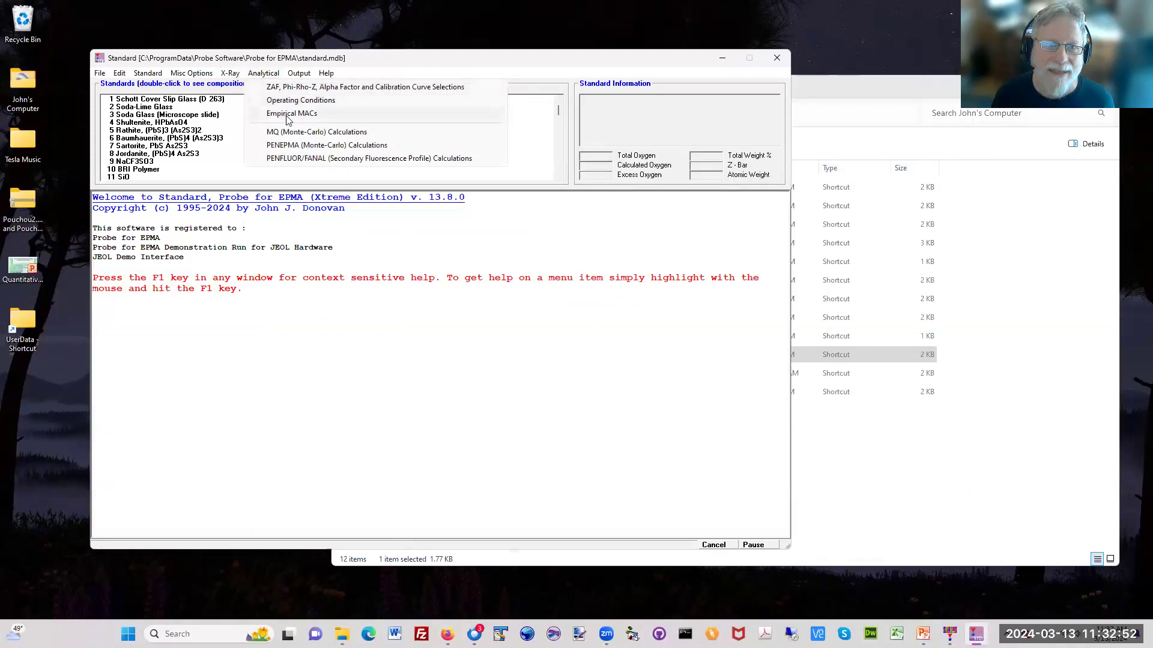
Step: Open the PENEPMA Monte-Carlo calculations window, look over its material and input file options, and close it
{"action": "left_click", "coordinate": [581, 306]}
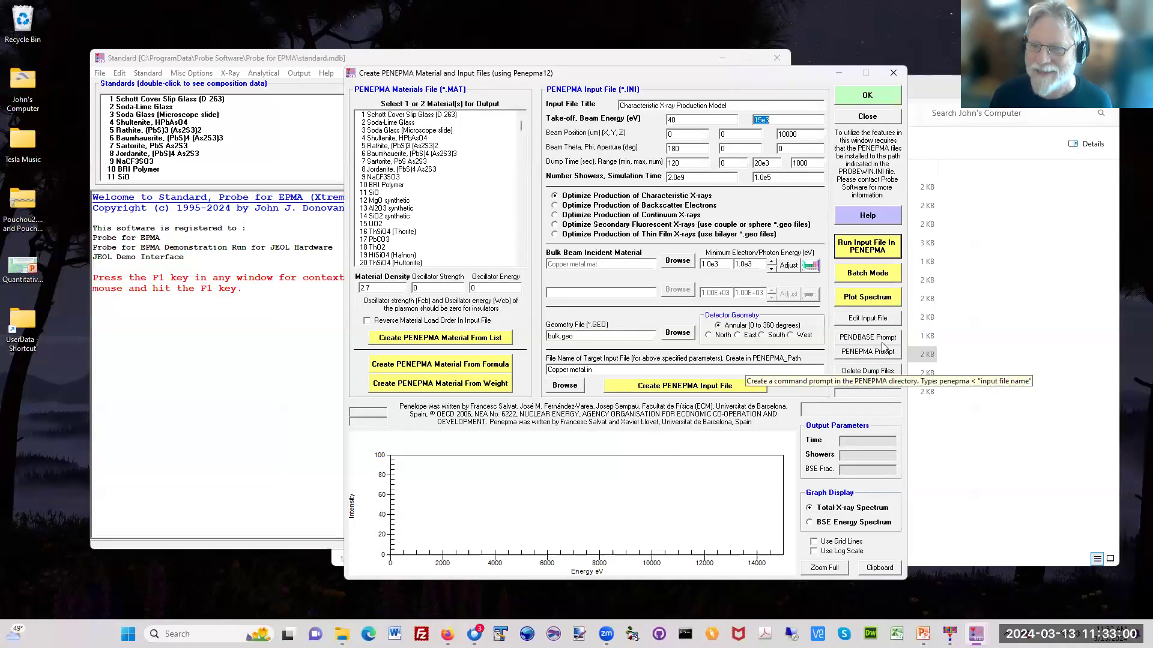
{"action": "left_click", "coordinate": [867, 95]}
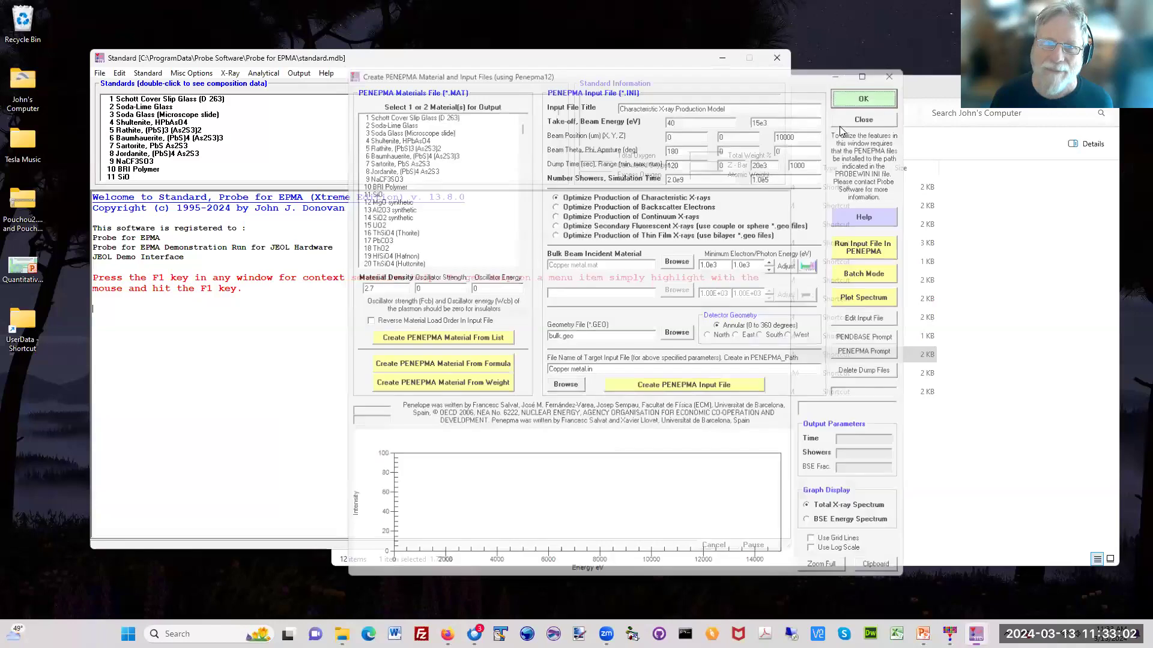
Step: Open the PENFLUOR/FANAL secondary fluorescence profile calculations and move their window clear so the full couple setup is in view
{"action": "left_click", "coordinate": [278, 72]}
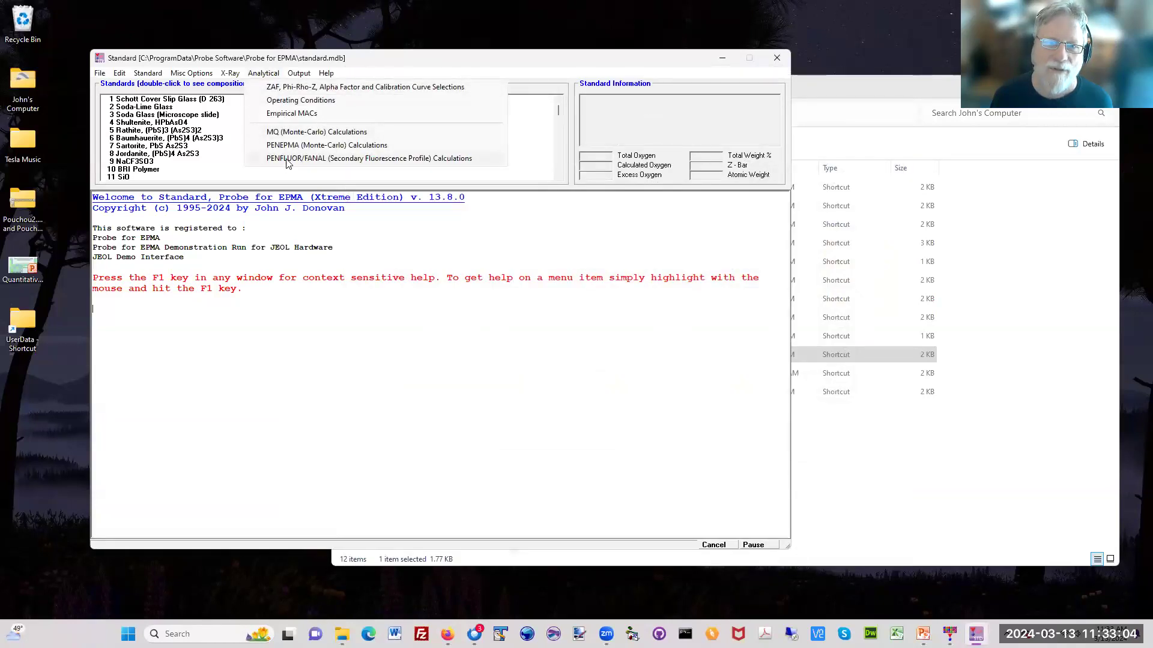
{"action": "left_click", "coordinate": [553, 247]}
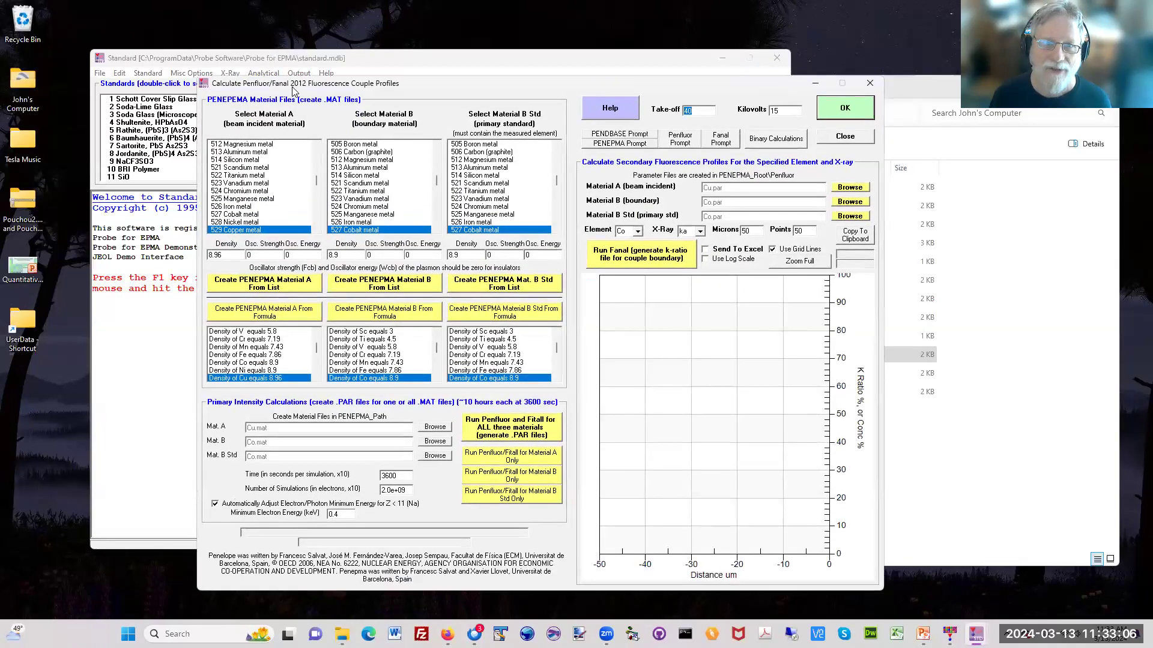
{"action": "left_click_drag", "start_coordinate": [298, 90], "coordinate": [393, 81]}
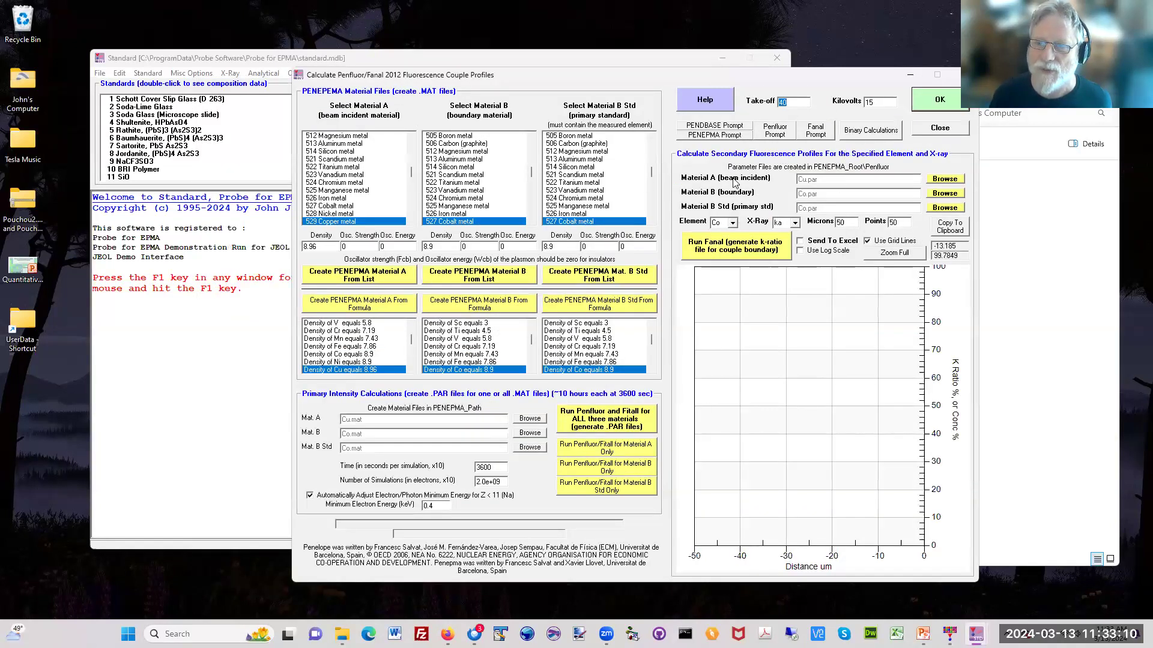
{"action": "left_click", "coordinate": [264, 73]}
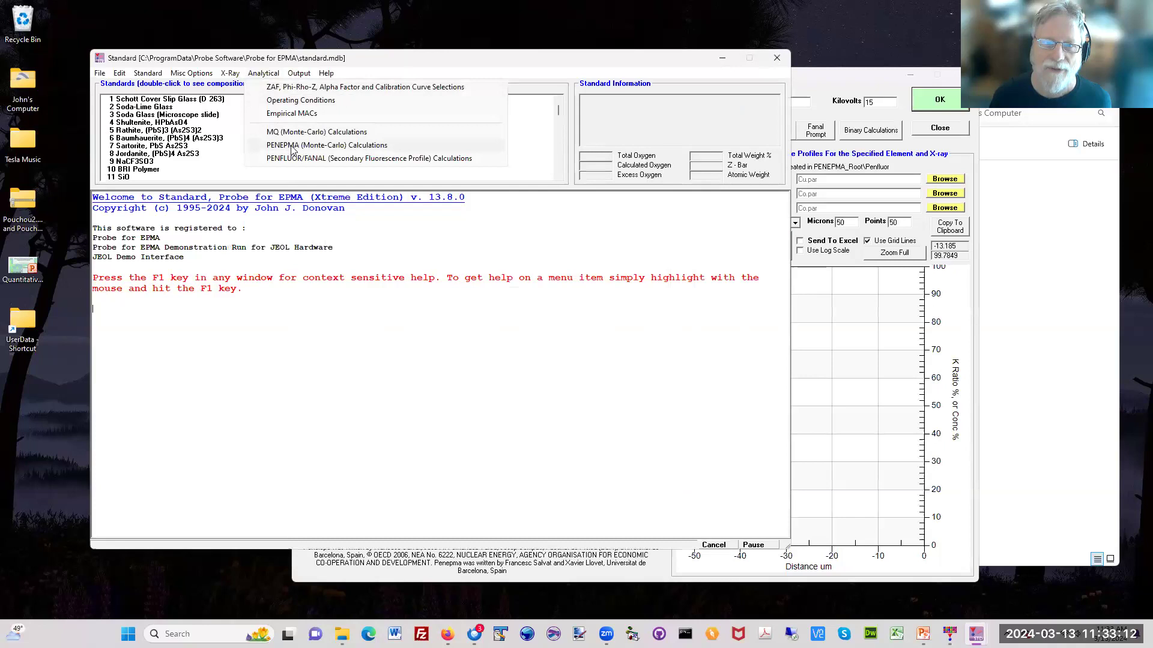
{"action": "left_click", "coordinate": [834, 84]}
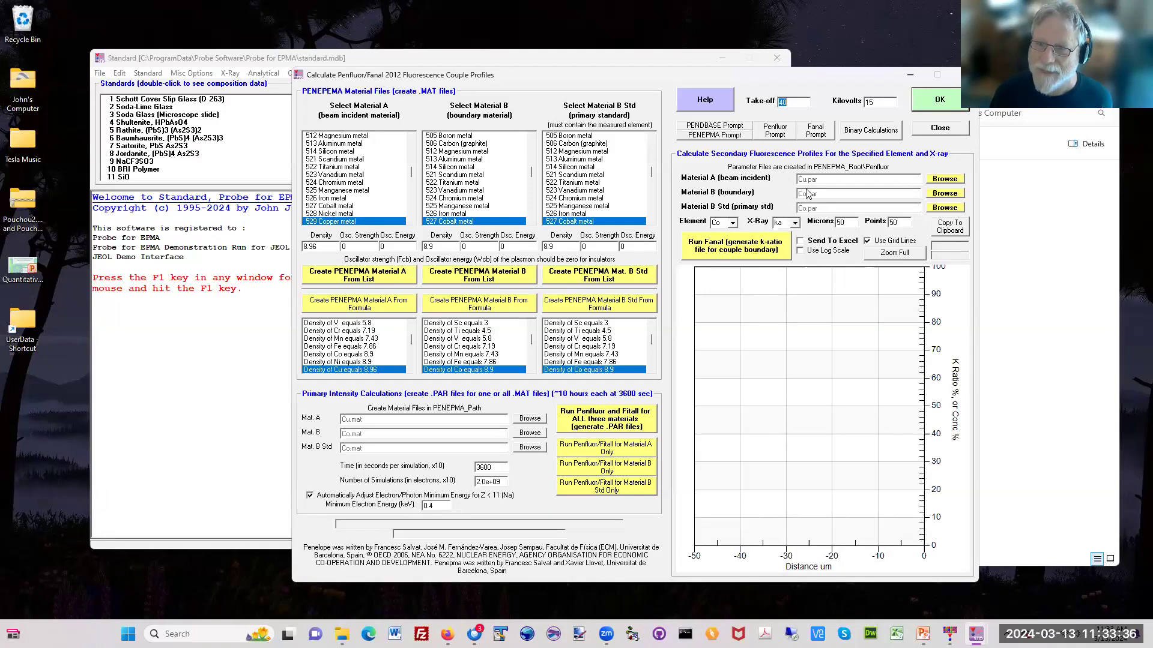
Step: Run Fanal for Co ka in Cu adjacent to Co, compare the profile on log and linear scales, and reposition the window
{"action": "left_click", "coordinate": [766, 250]}
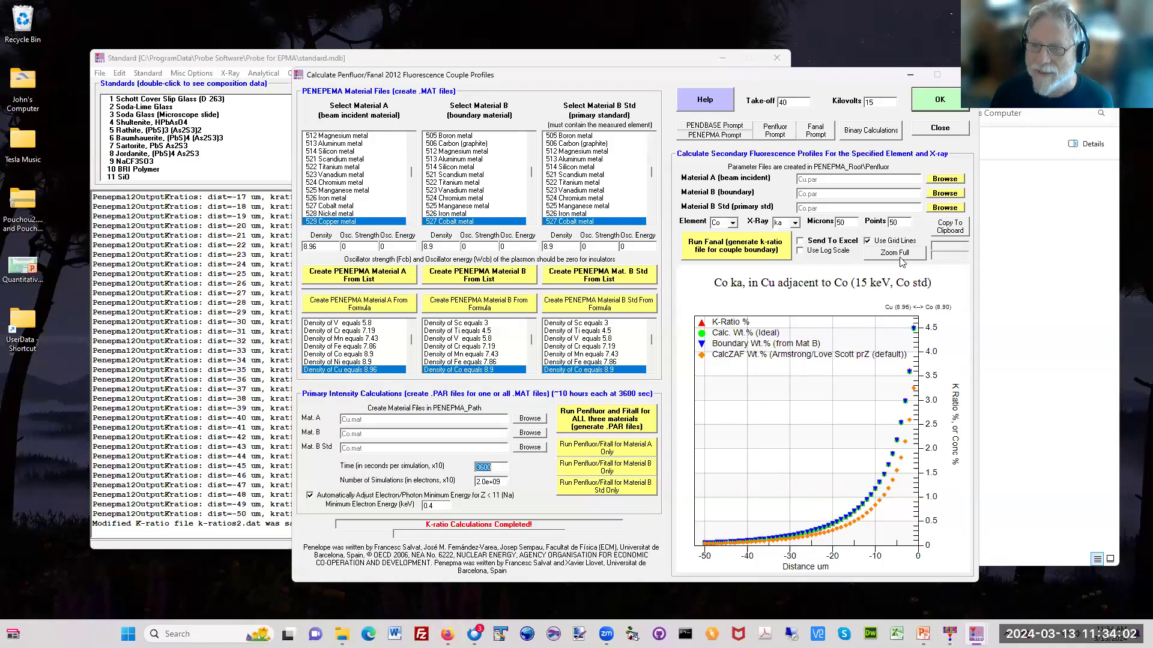
{"action": "left_click", "coordinate": [843, 252]}
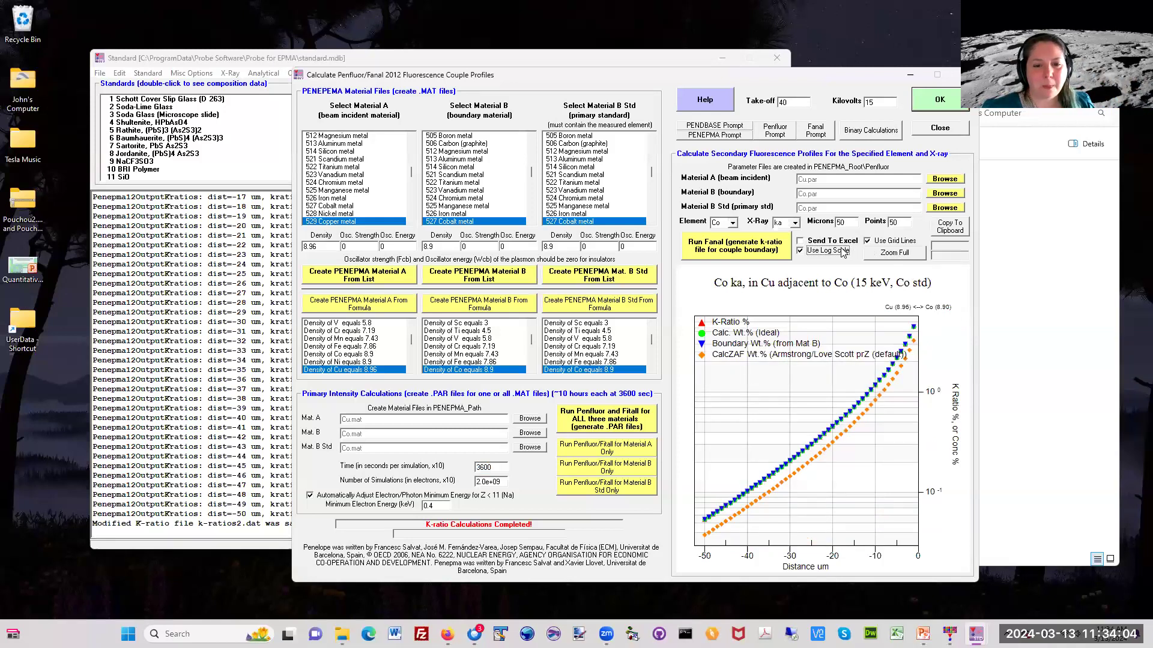
{"action": "left_click", "coordinate": [842, 251]}
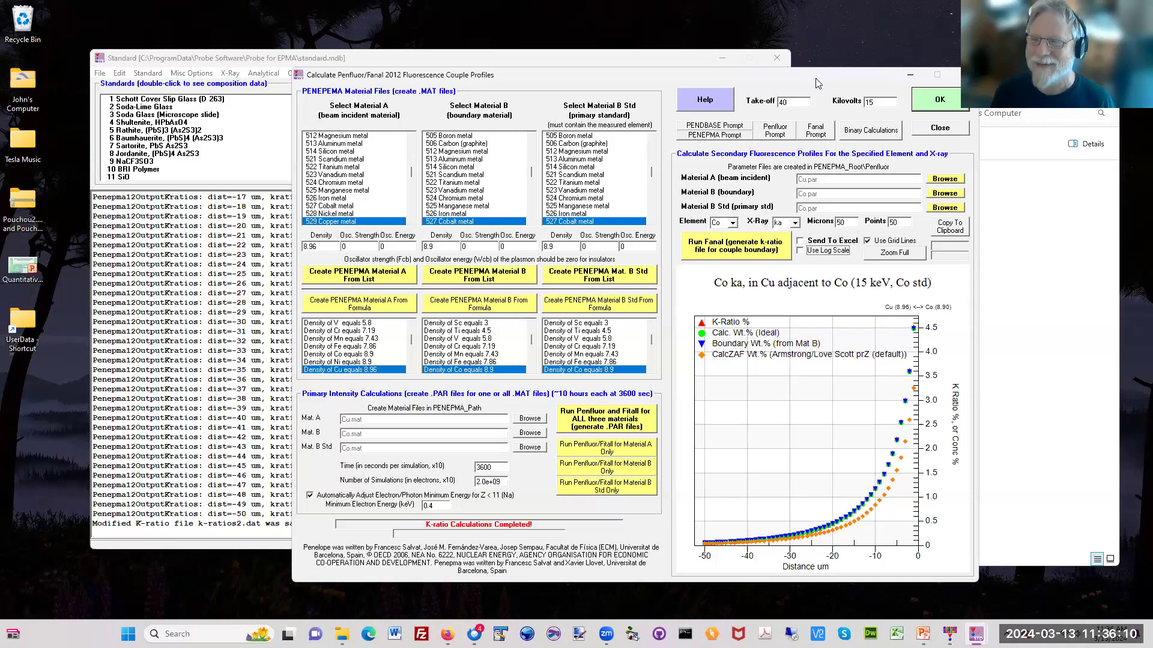
{"action": "left_click_drag", "start_coordinate": [816, 84], "coordinate": [799, 87]}
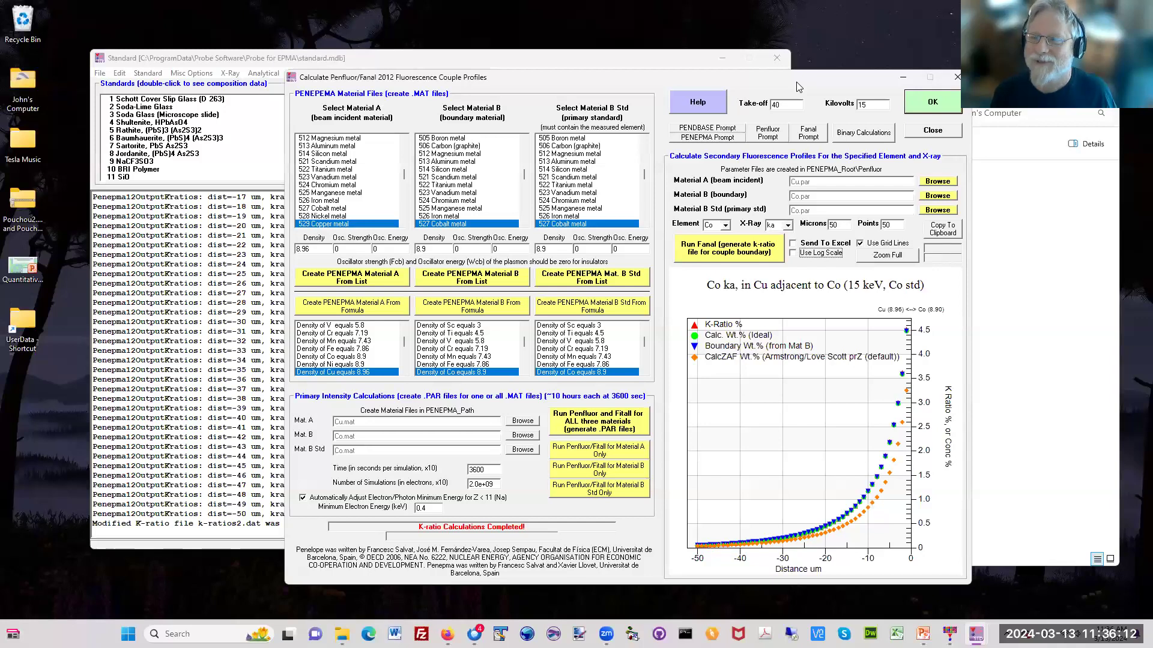
{"action": "left_click_drag", "start_coordinate": [798, 87], "coordinate": [766, 87]}
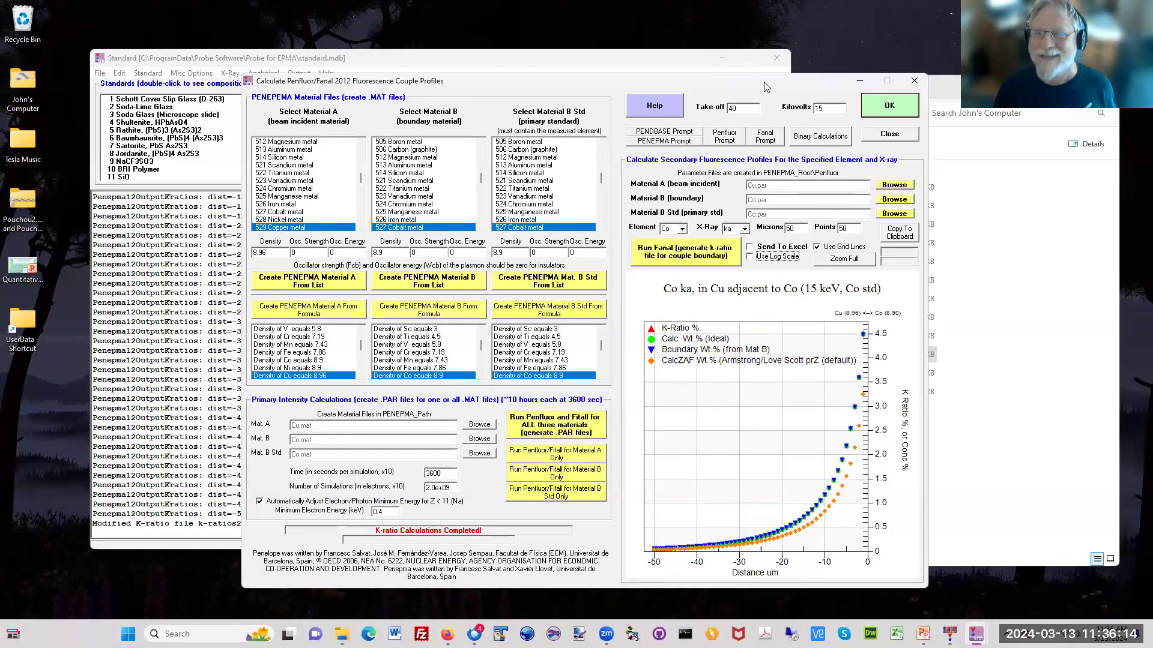
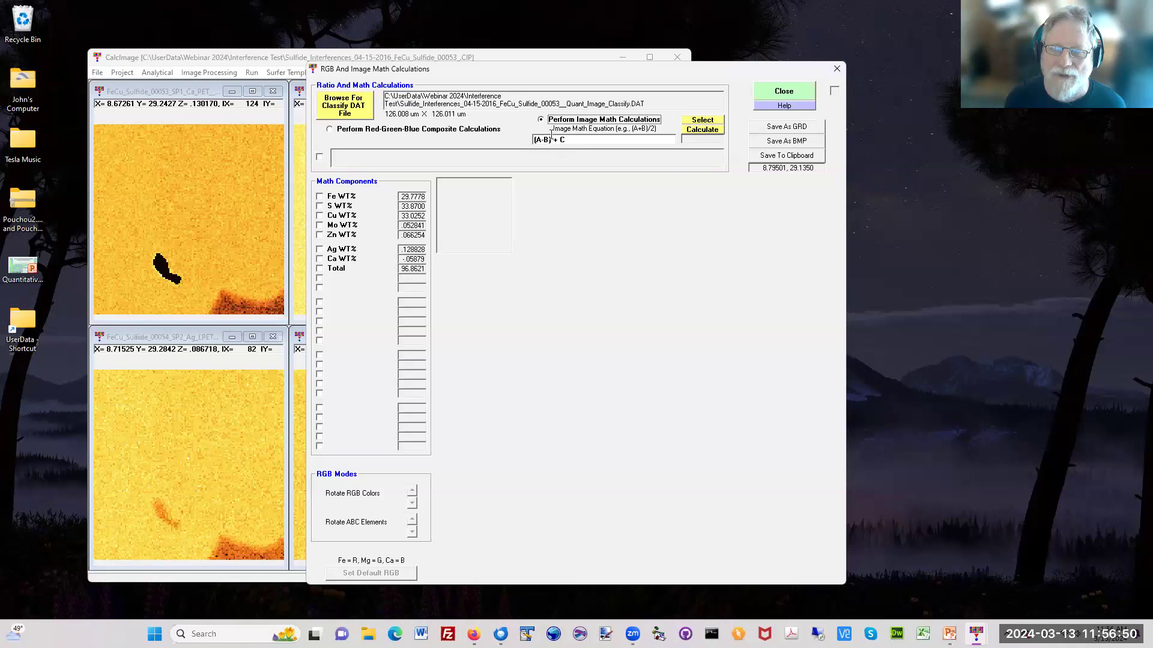
Step: Switch to red-green-blue composite calculations and map Fe WT% to red, S WT% to green and Cu WT% to blue, deselecting Ca WT%
{"action": "left_click", "coordinate": [339, 206]}
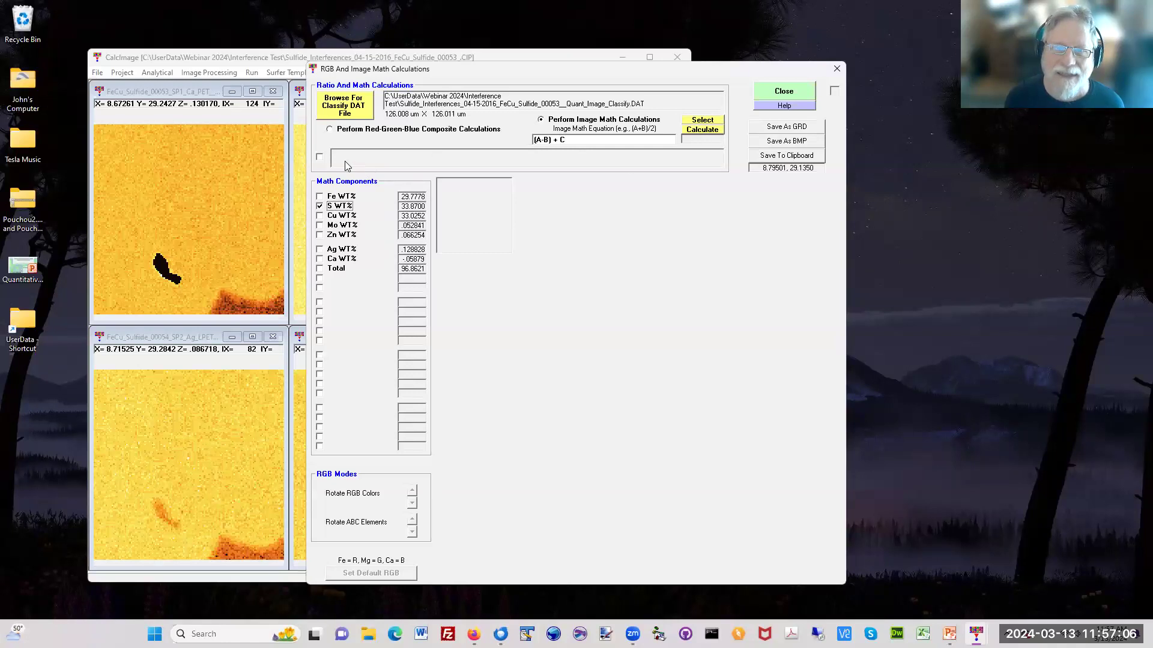
{"action": "left_click", "coordinate": [372, 135]}
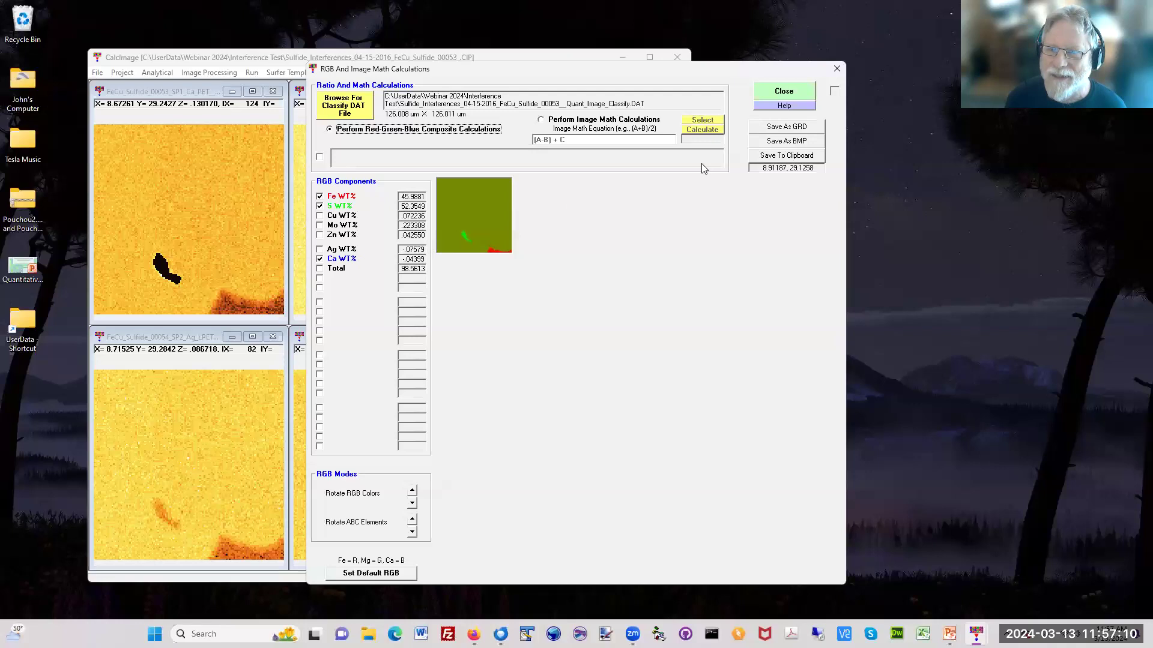
{"action": "left_click", "coordinate": [347, 215]}
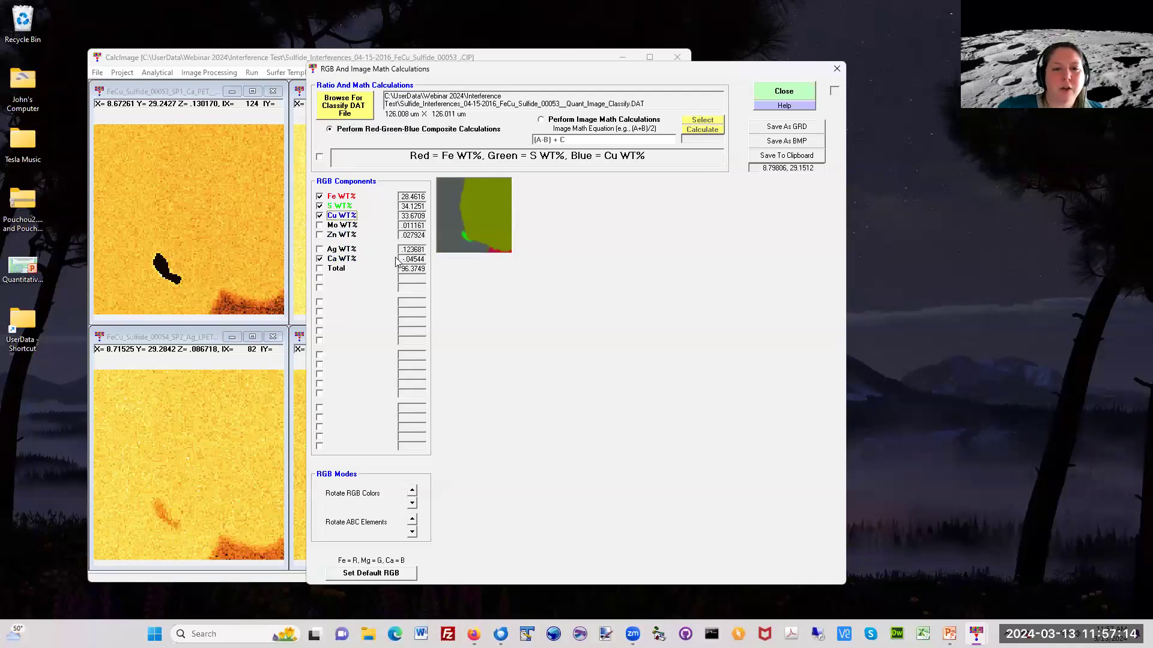
{"action": "left_click", "coordinate": [353, 260]}
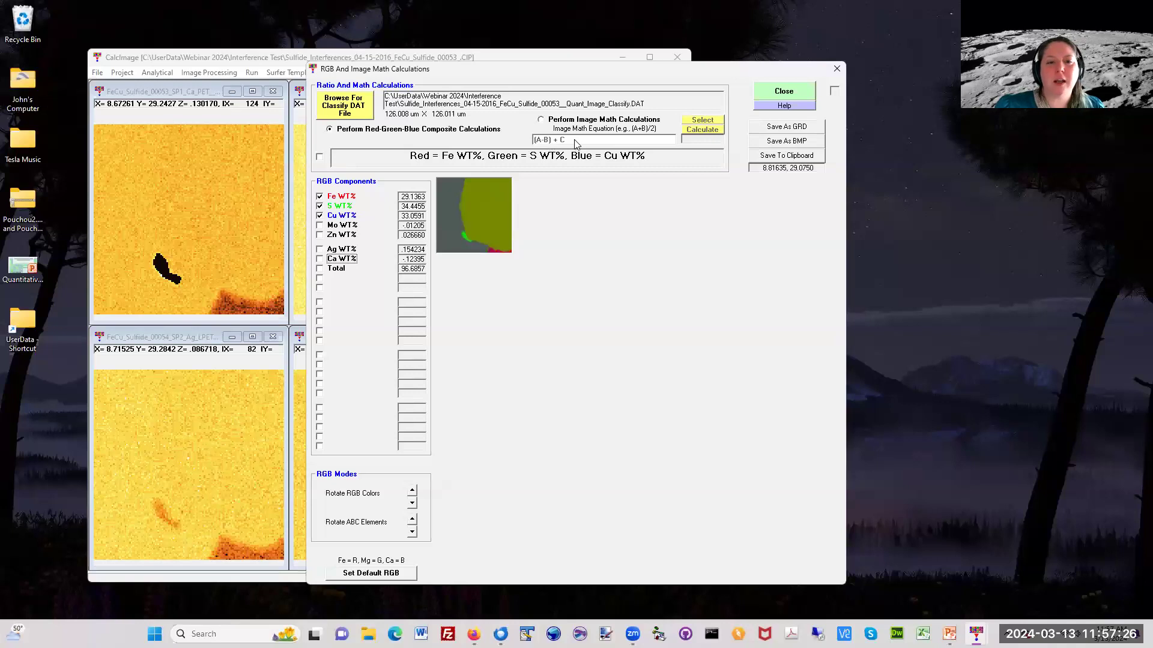
Step: Calculate the image math equation (A-B) + C with A = Fe WT%, B = S WT% and C = Cu WT%, and close the calculations window
{"action": "left_click", "coordinate": [586, 120]}
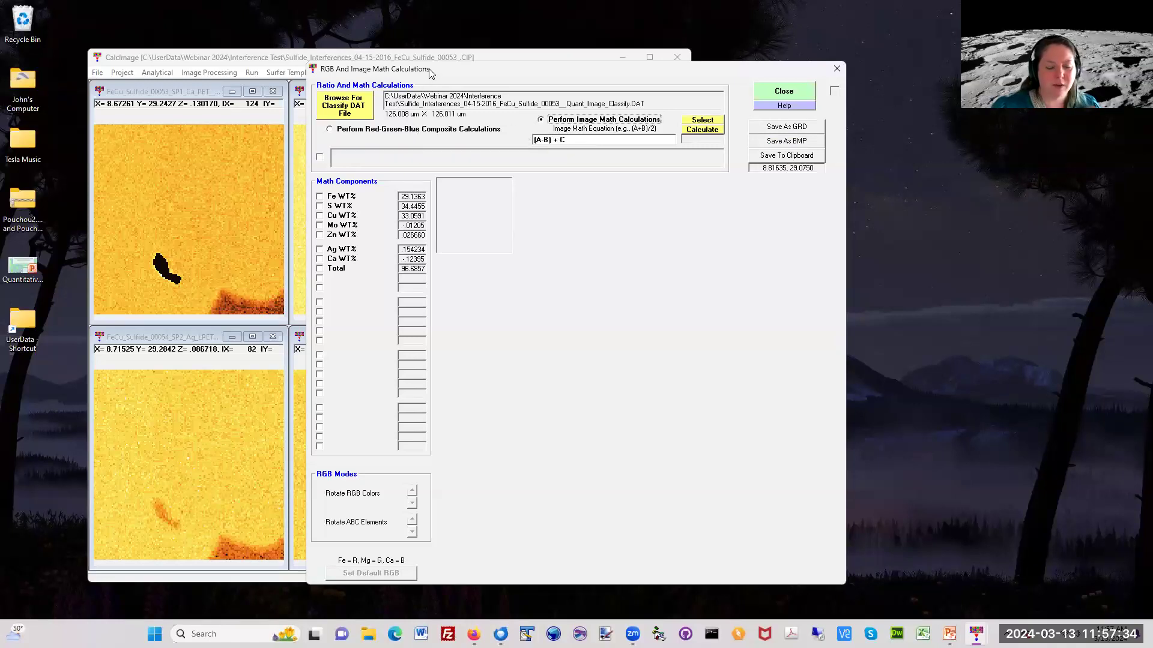
{"action": "mouse_move", "coordinate": [430, 72]}
{"action": "left_mouse_down"}
{"action": "mouse_move", "coordinate": [366, 89]}
{"action": "mouse_move", "coordinate": [415, 89]}
{"action": "left_mouse_up"}
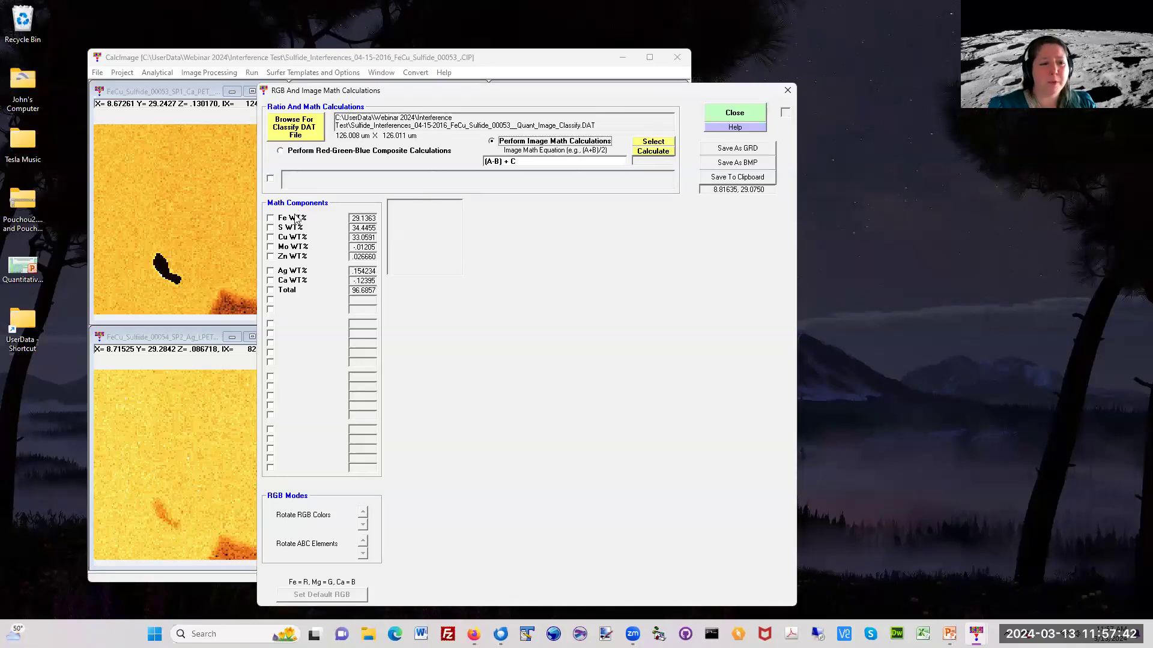
{"action": "left_click", "coordinate": [325, 152]}
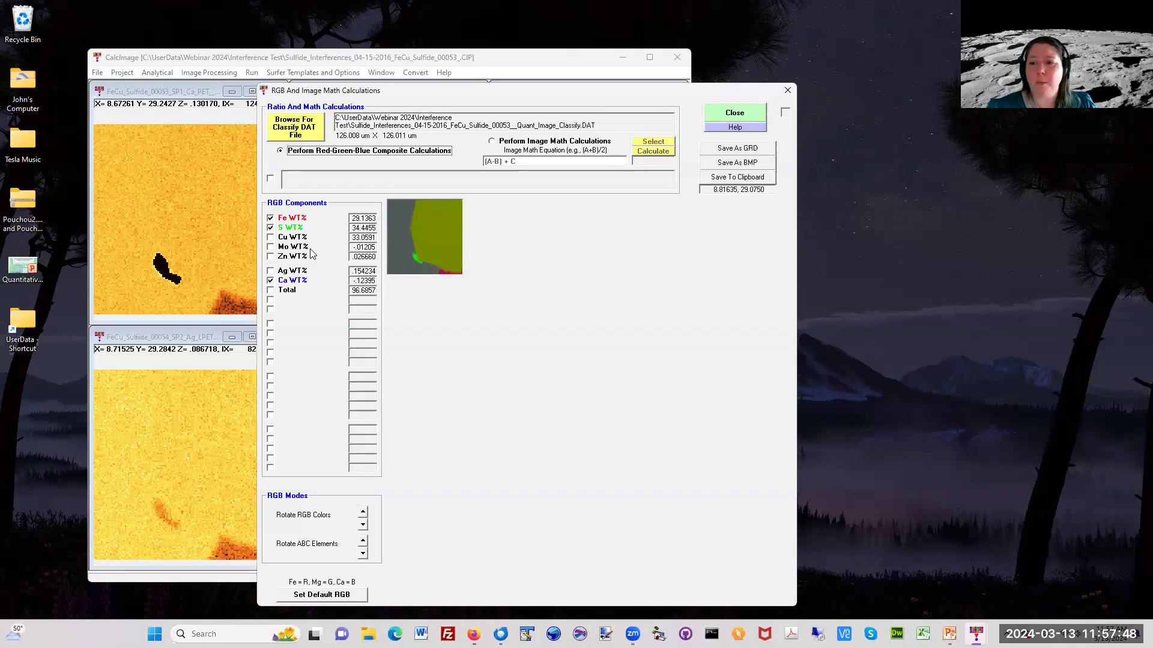
{"action": "left_click", "coordinate": [548, 143]}
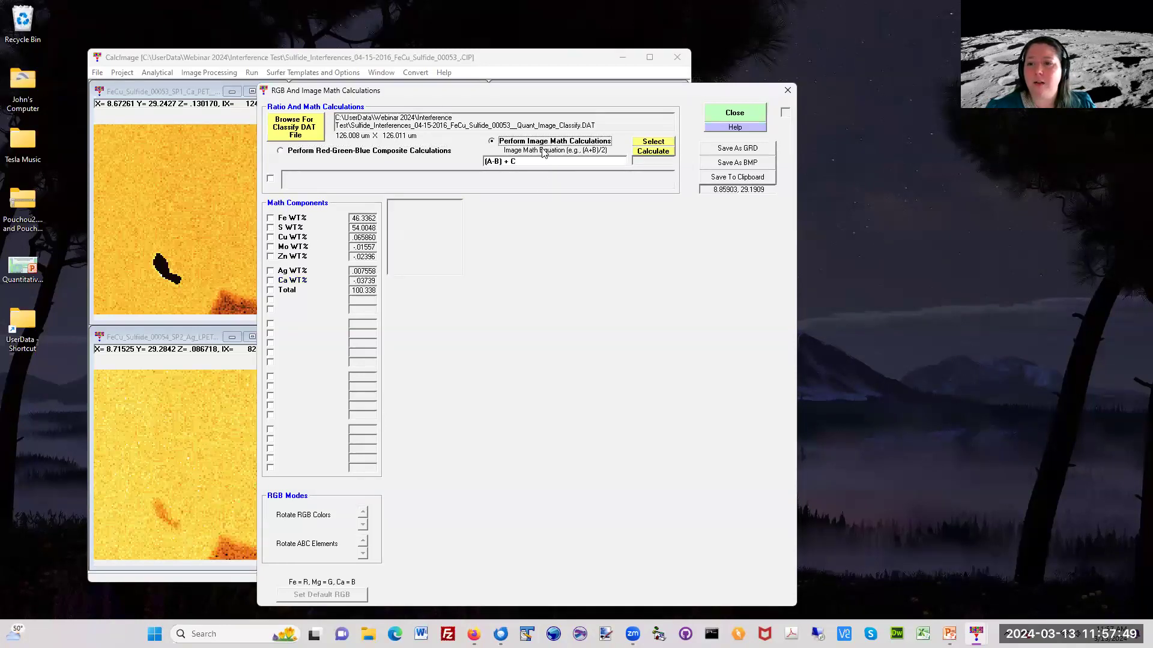
{"action": "left_click", "coordinate": [651, 143]}
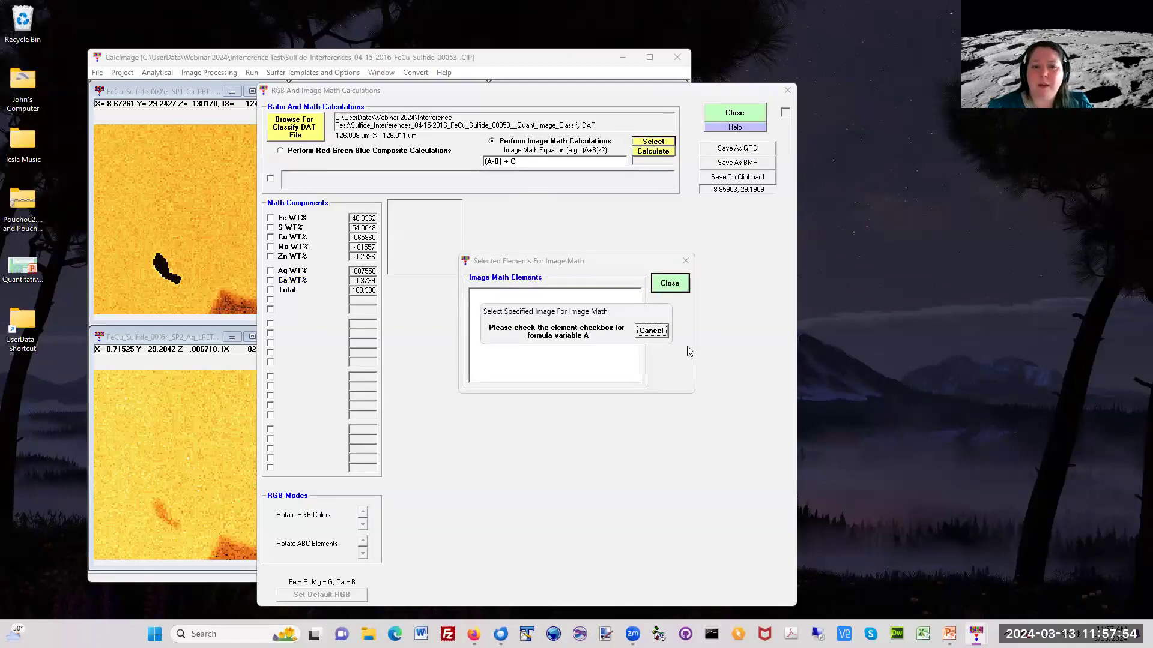
{"action": "left_click", "coordinate": [270, 218]}
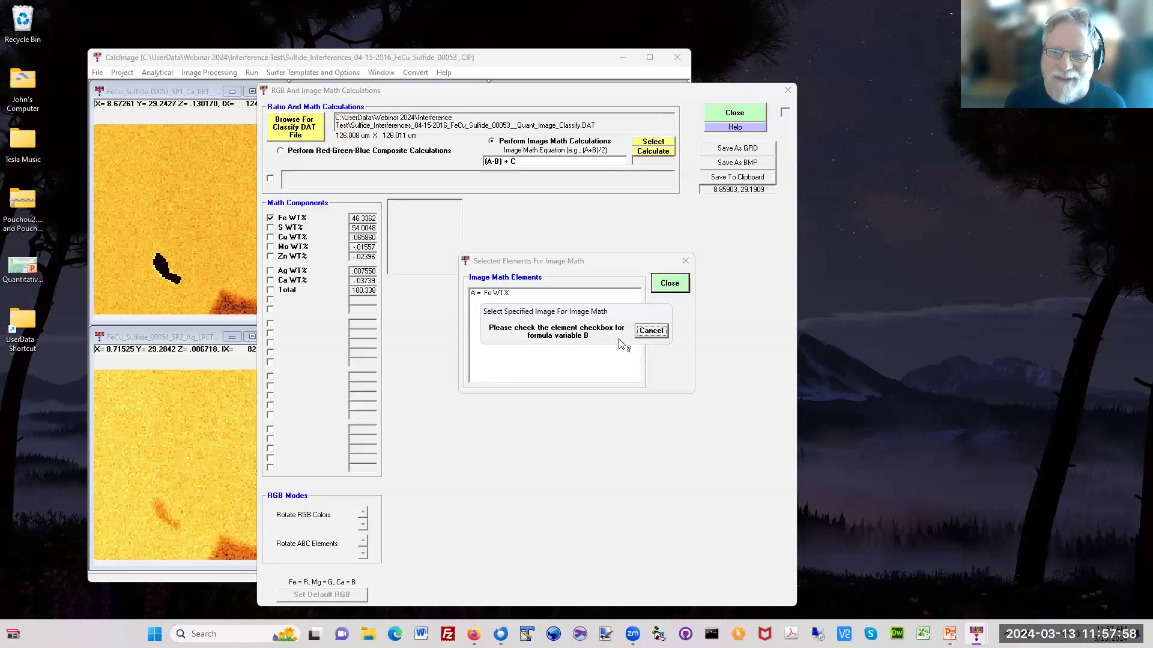
{"action": "left_click", "coordinate": [271, 229]}
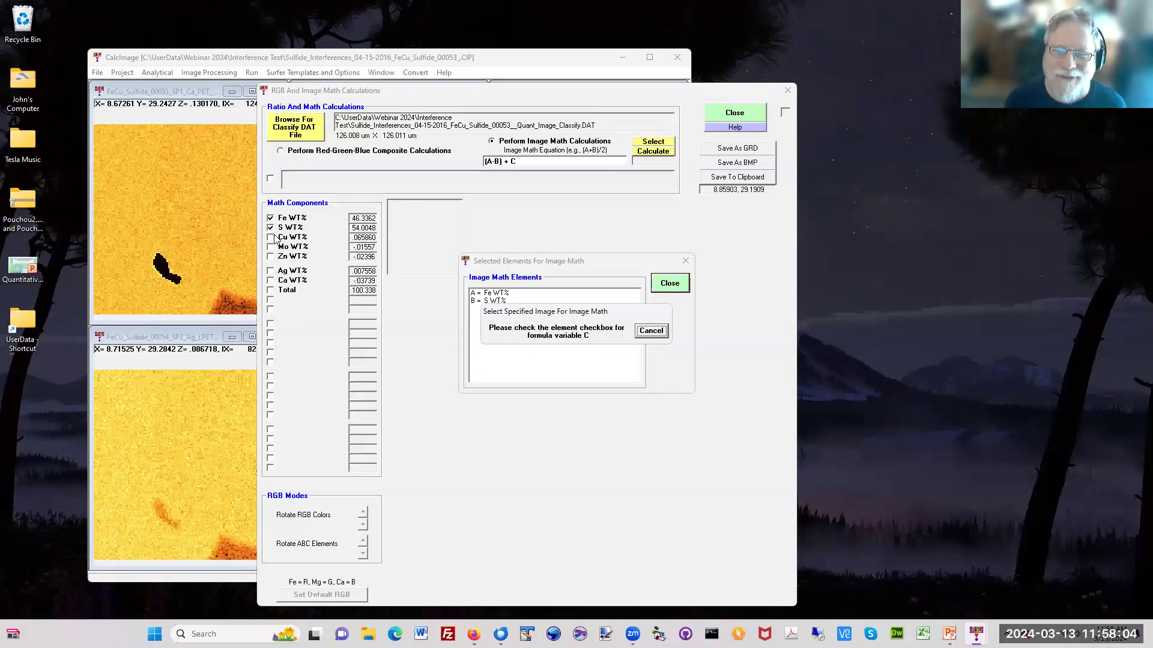
{"action": "left_click", "coordinate": [271, 237]}
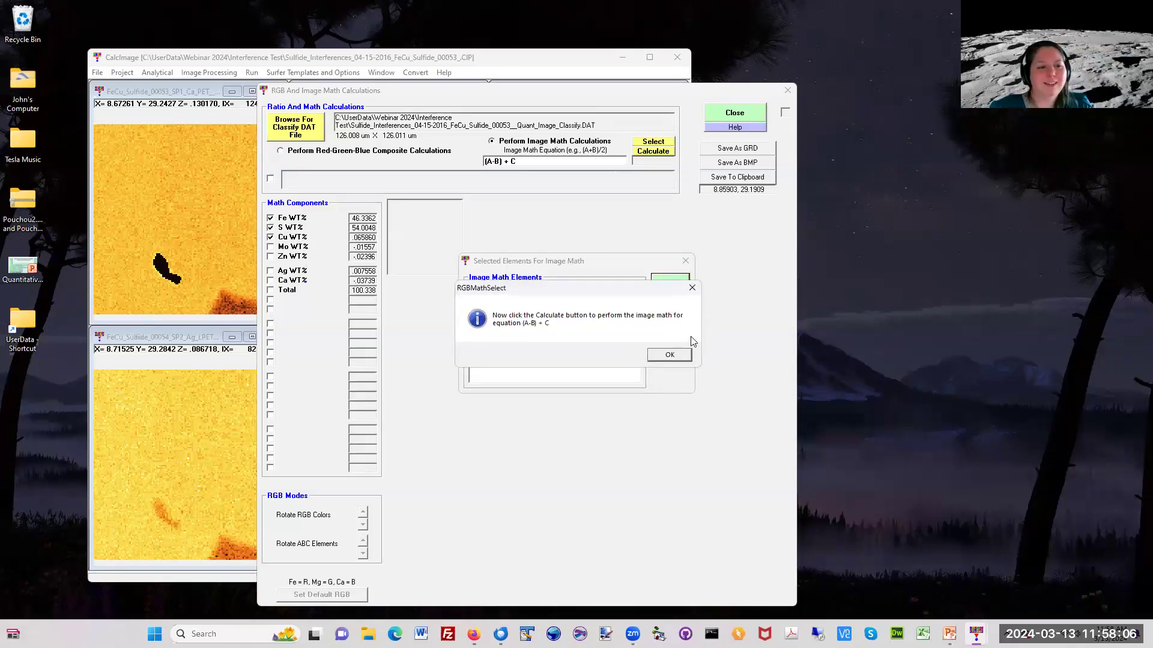
{"action": "left_click", "coordinate": [670, 354]}
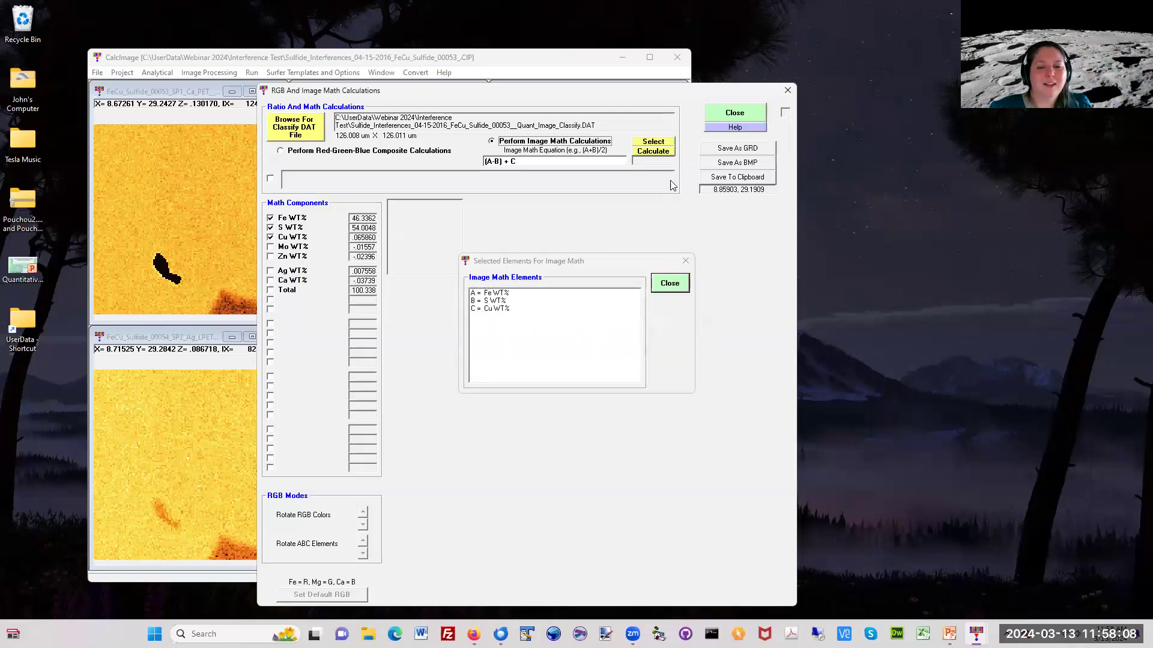
{"action": "left_click", "coordinate": [669, 285]}
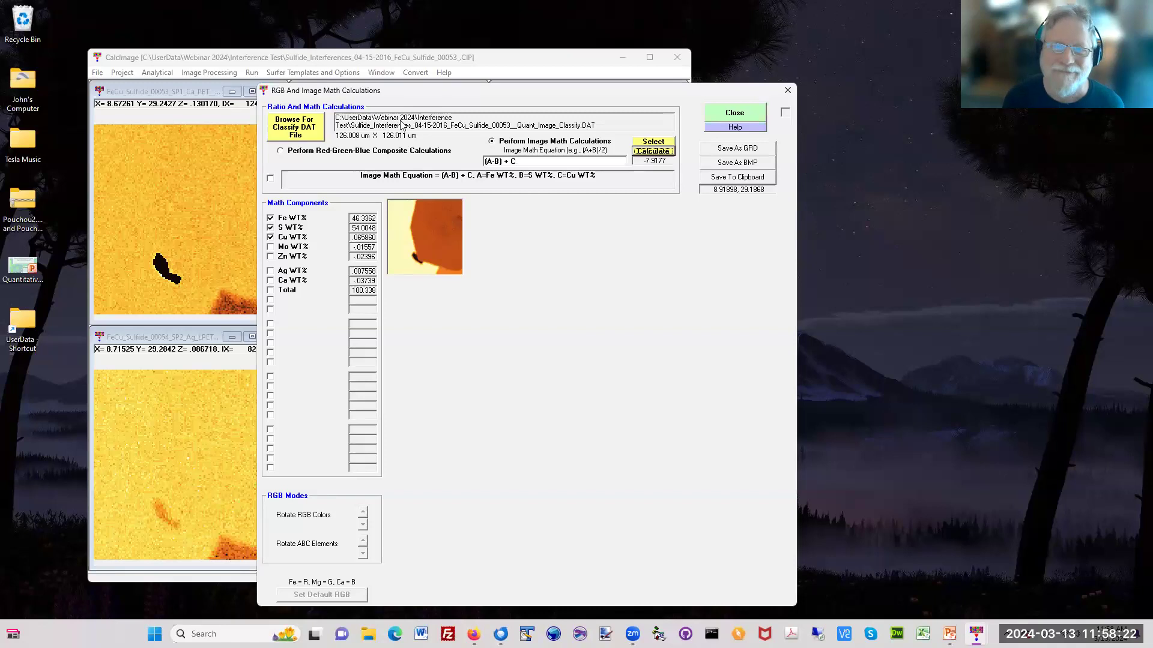
{"action": "left_click", "coordinate": [735, 112]}
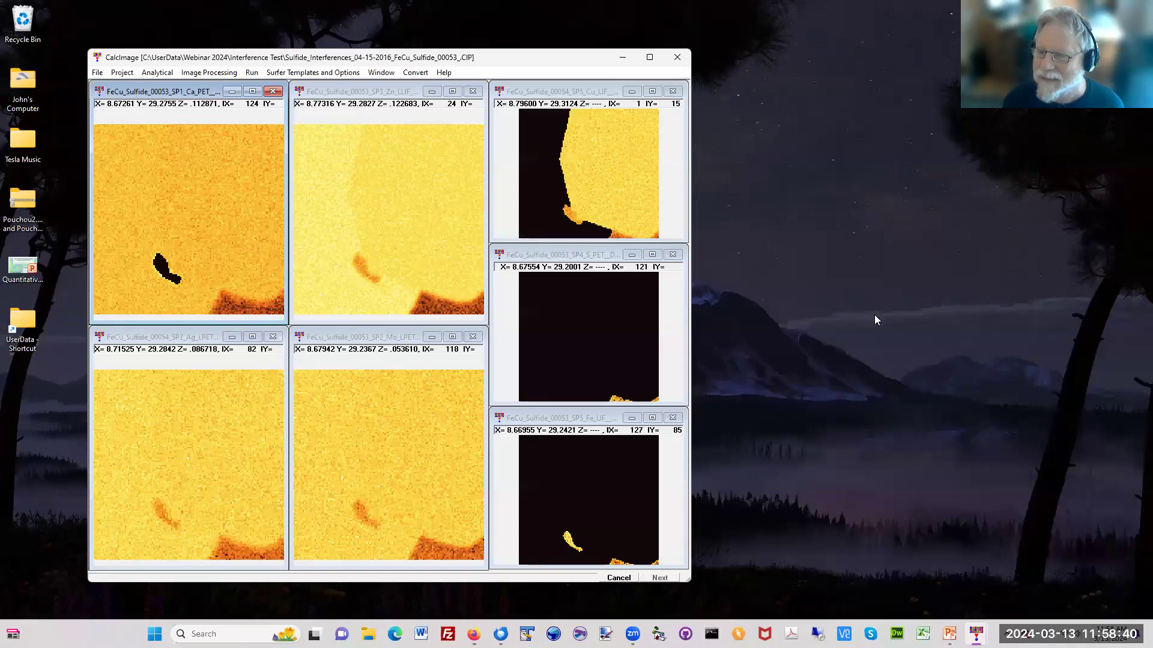
Step: Open the quantitative parameters of the sulfide project and reposition the project information window
{"action": "left_click", "coordinate": [123, 73]}
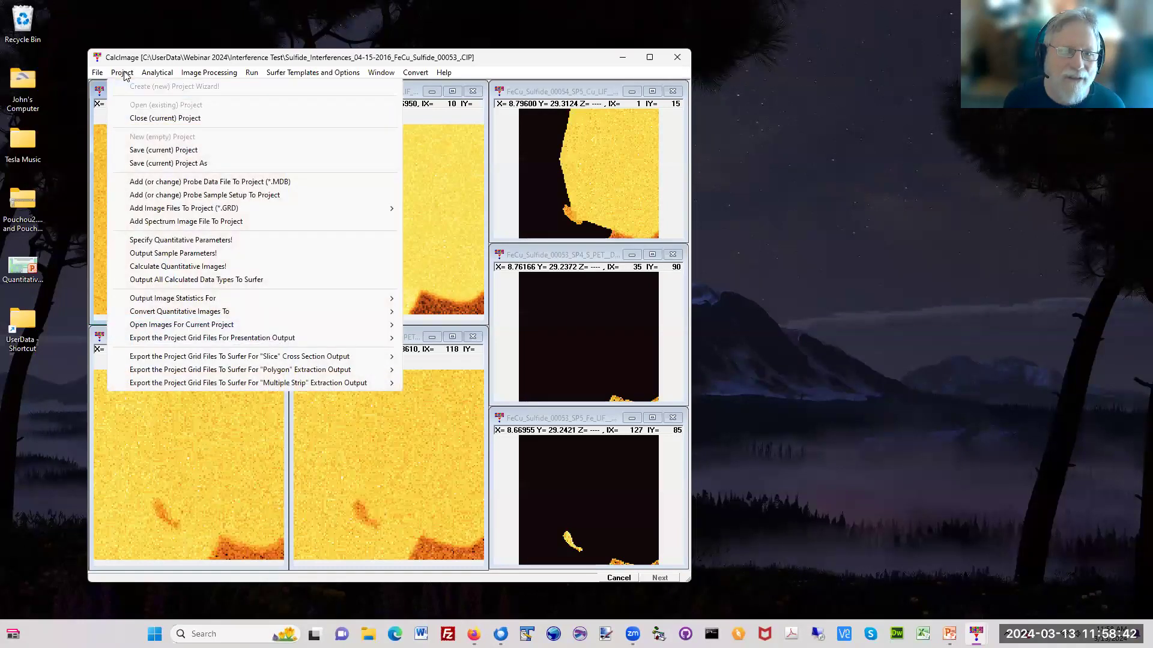
{"action": "left_click", "coordinate": [175, 239]}
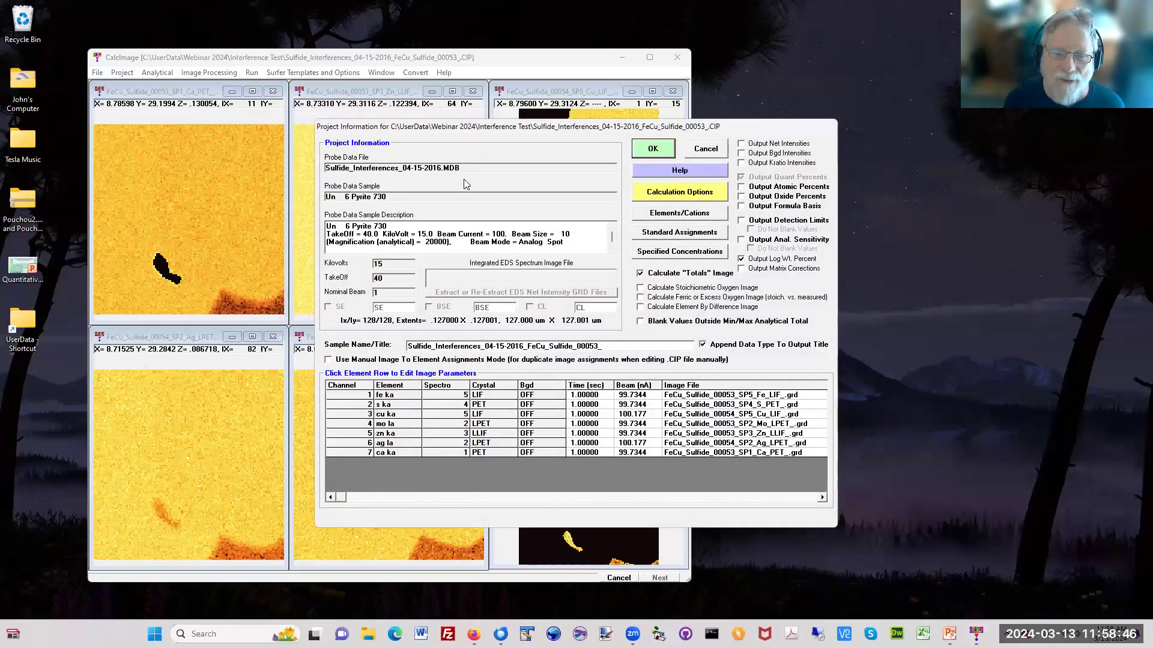
{"action": "left_click_drag", "start_coordinate": [456, 128], "coordinate": [300, 136]}
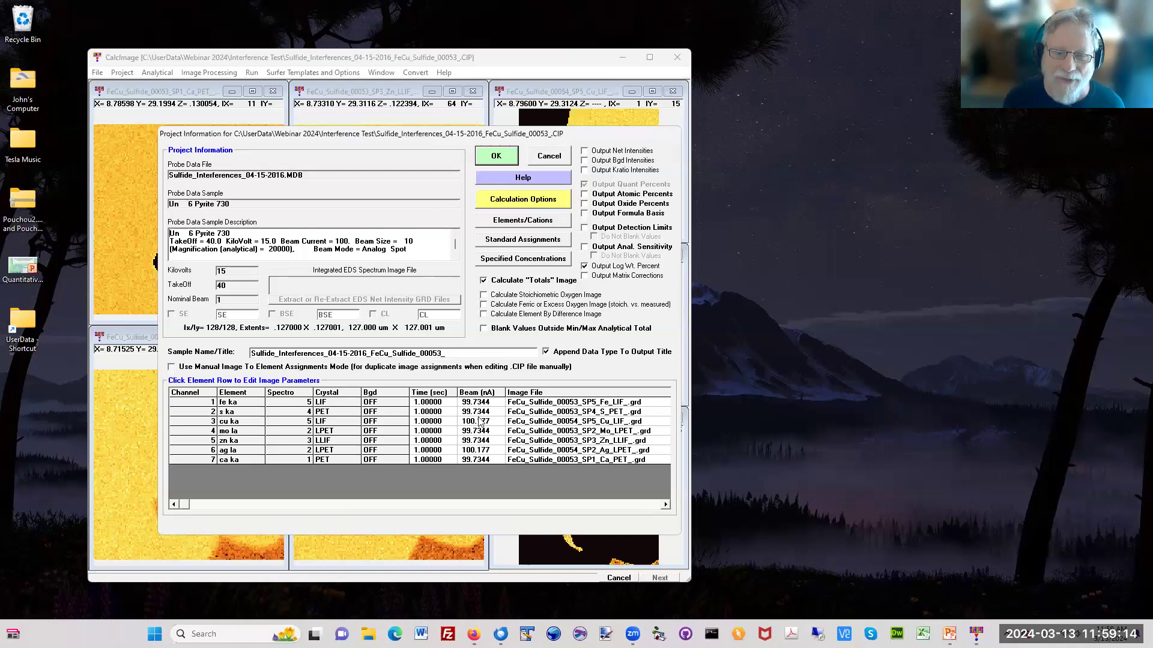
Step: Review the beam currents and pixel dwell times of the fe ka on-peak and off-peak images, and close the project parameters
{"action": "left_click", "coordinate": [239, 404]}
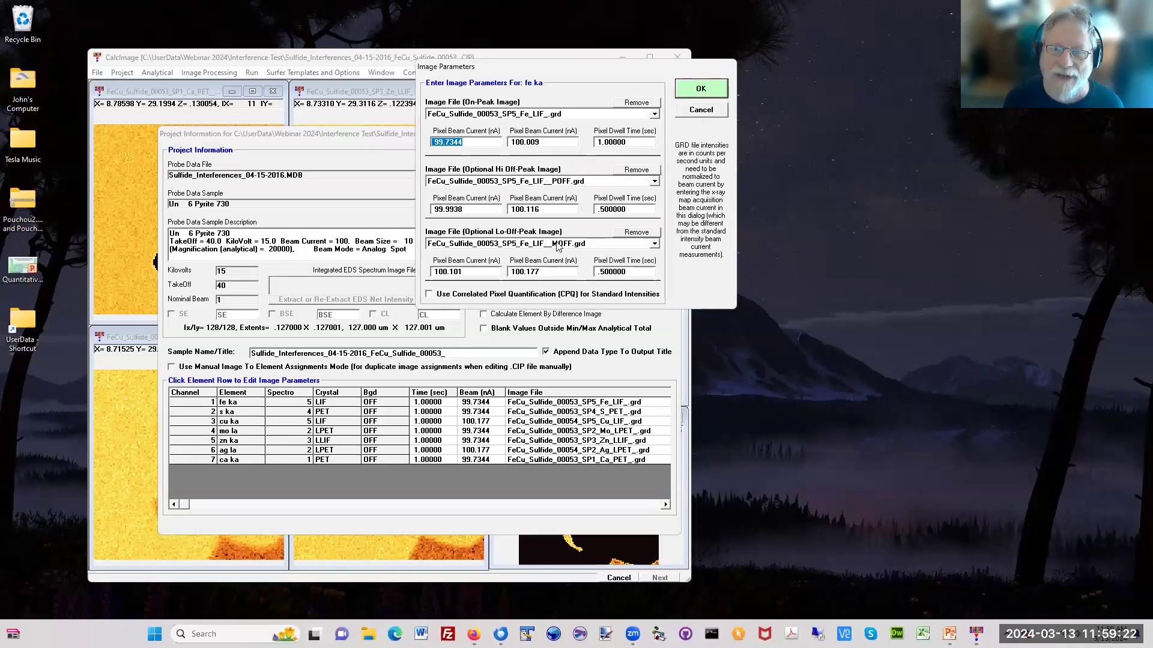
{"action": "double_click", "coordinate": [467, 272]}
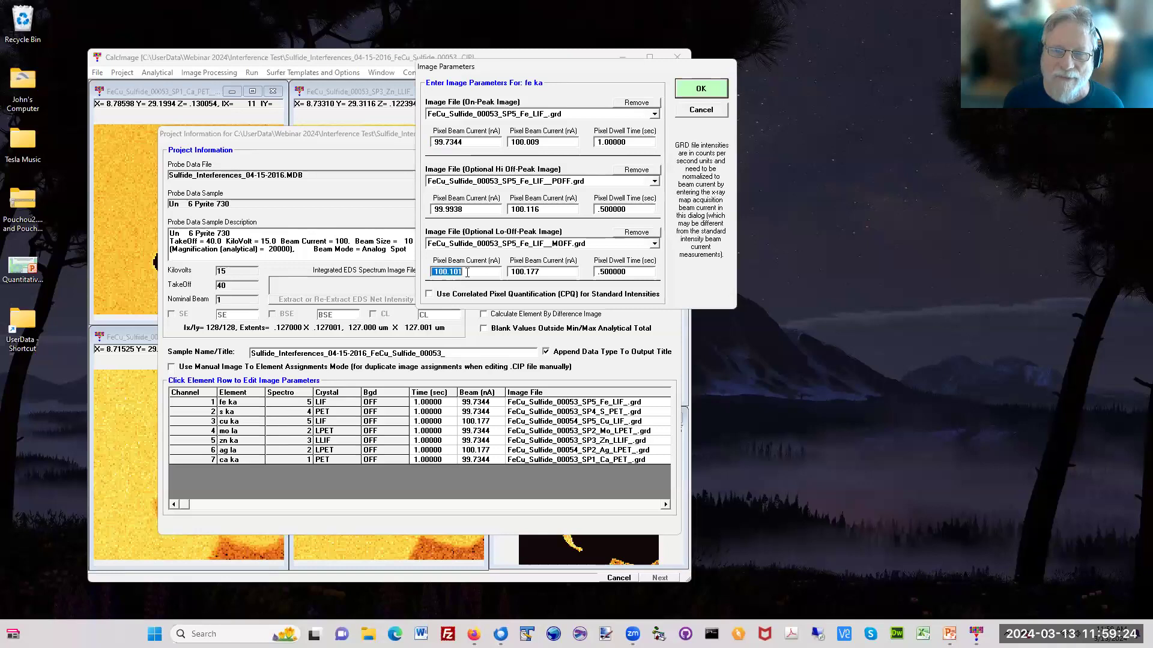
{"action": "double_click", "coordinate": [548, 272]}
{"action": "double_click", "coordinate": [641, 272]}
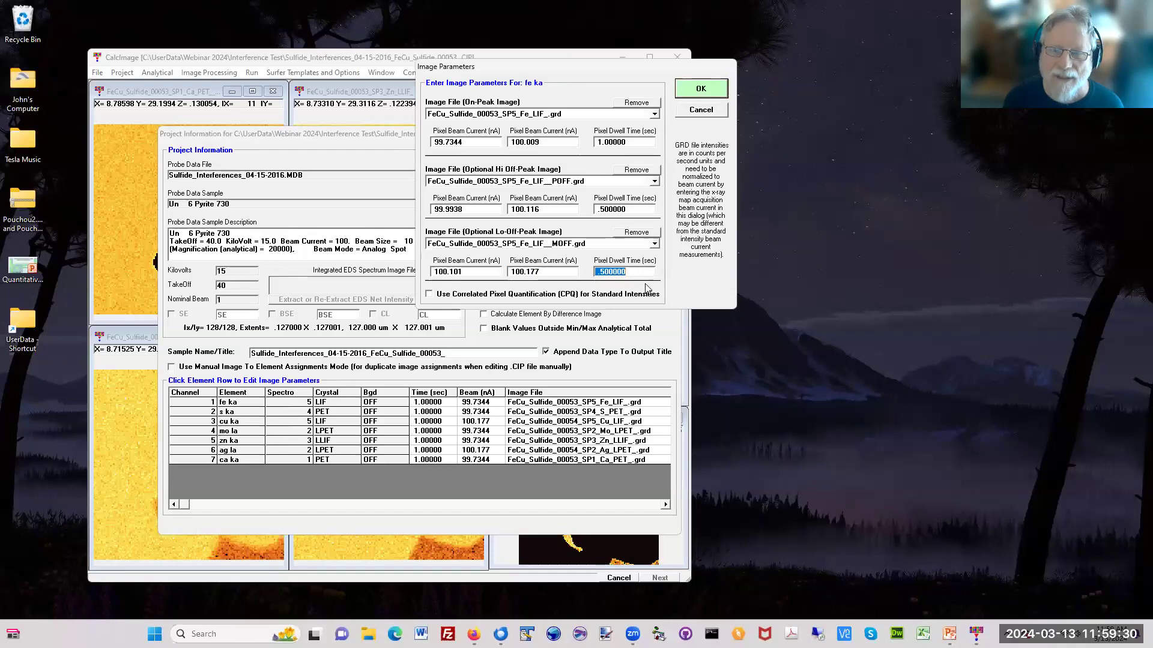
{"action": "double_click", "coordinate": [630, 209]}
{"action": "double_click", "coordinate": [632, 141]}
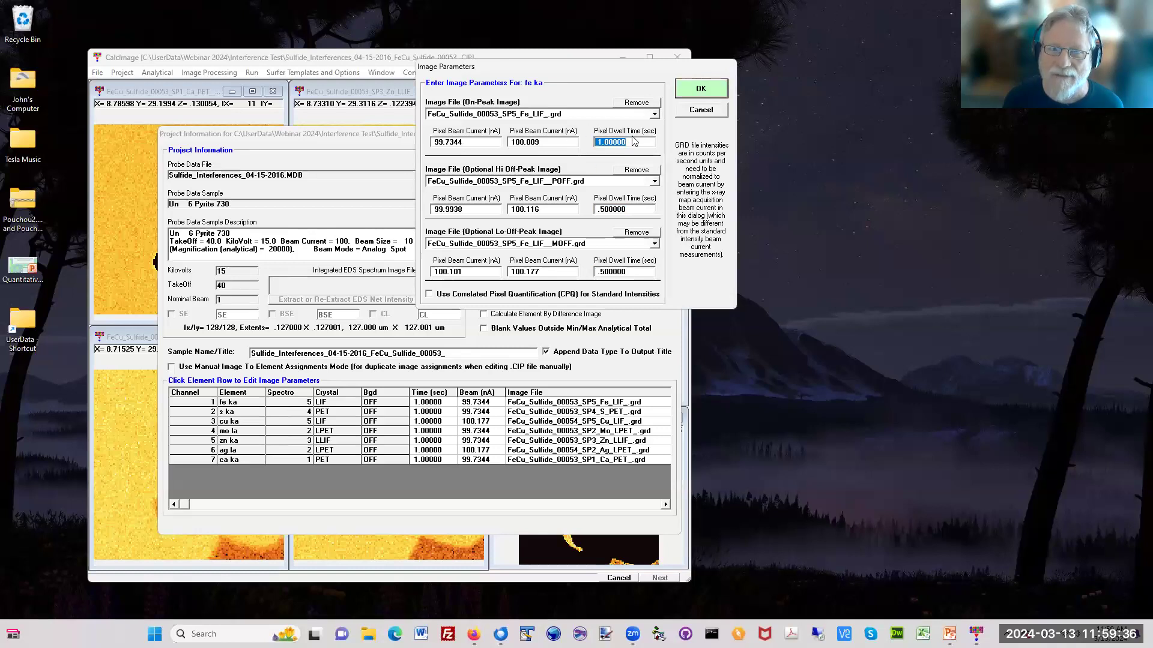
{"action": "left_click", "coordinate": [687, 90]}
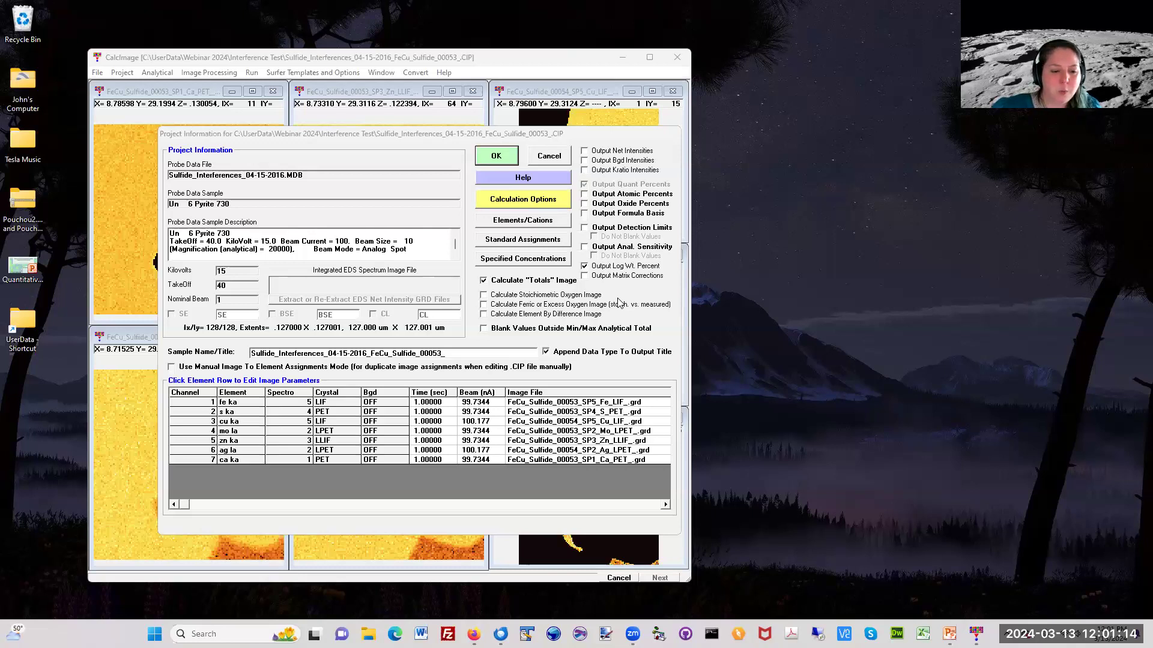
{"action": "left_click", "coordinate": [507, 155]}
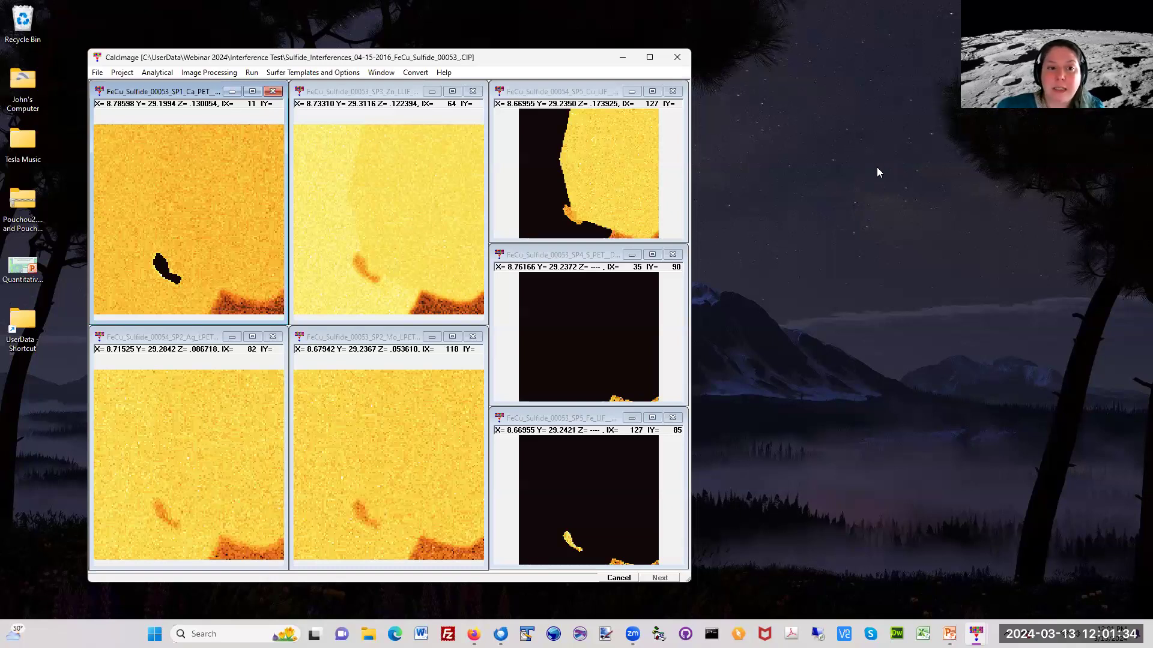
Step: Close CalcImage and launch Probe for EPMA without interfacing to the microprobe hardware
{"action": "left_click", "coordinate": [818, 257]}
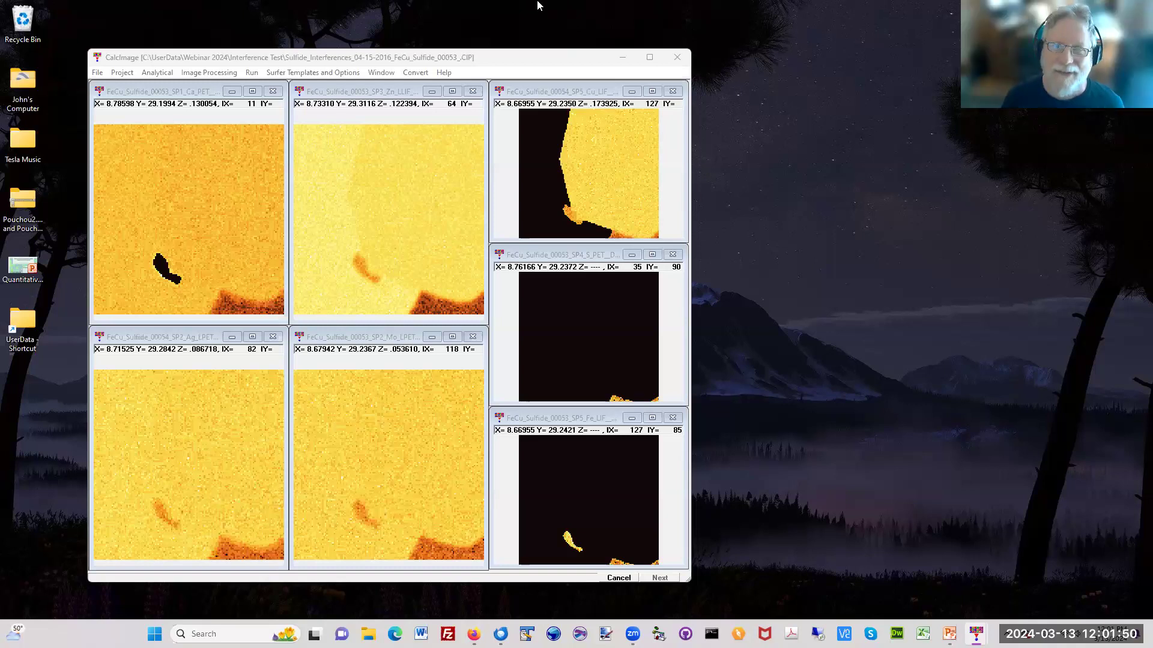
{"action": "left_click", "coordinate": [506, 65]}
{"action": "left_click", "coordinate": [677, 71]}
{"action": "double_click", "coordinate": [392, 74]}
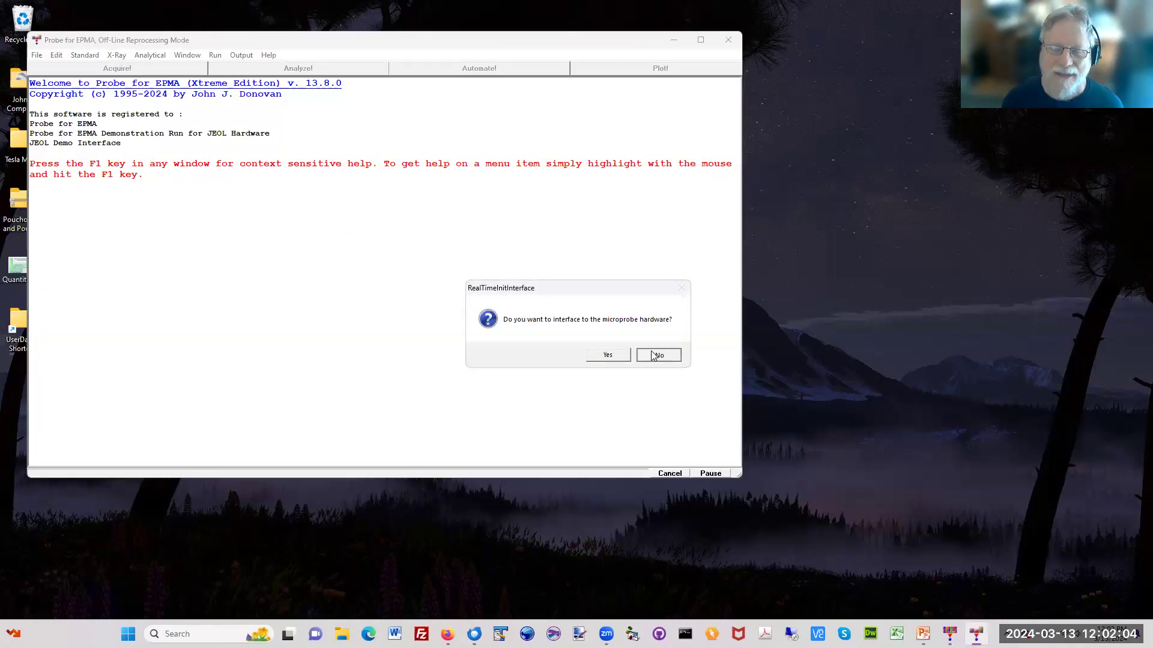
{"action": "left_click", "coordinate": [654, 356]}
Step: Open the probe database Fe-Mo-Cr-Ni_04-20-2012.MDB and display its spectrometer peaking and PHA scans
{"action": "left_click", "coordinate": [39, 56]}
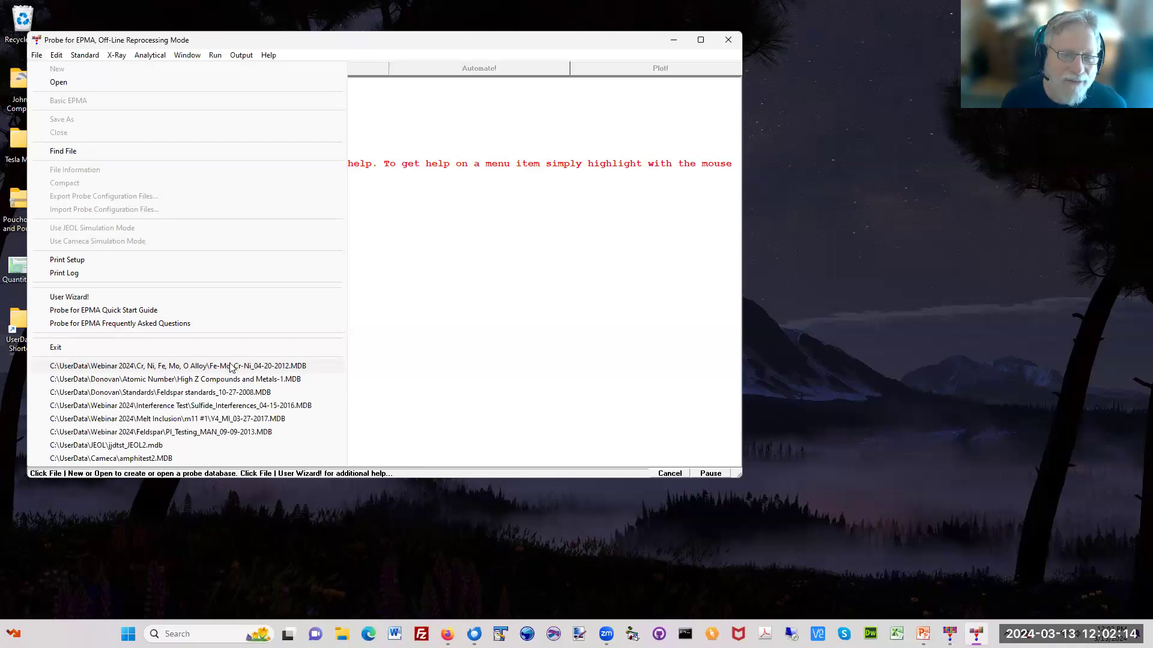
{"action": "left_click", "coordinate": [231, 367]}
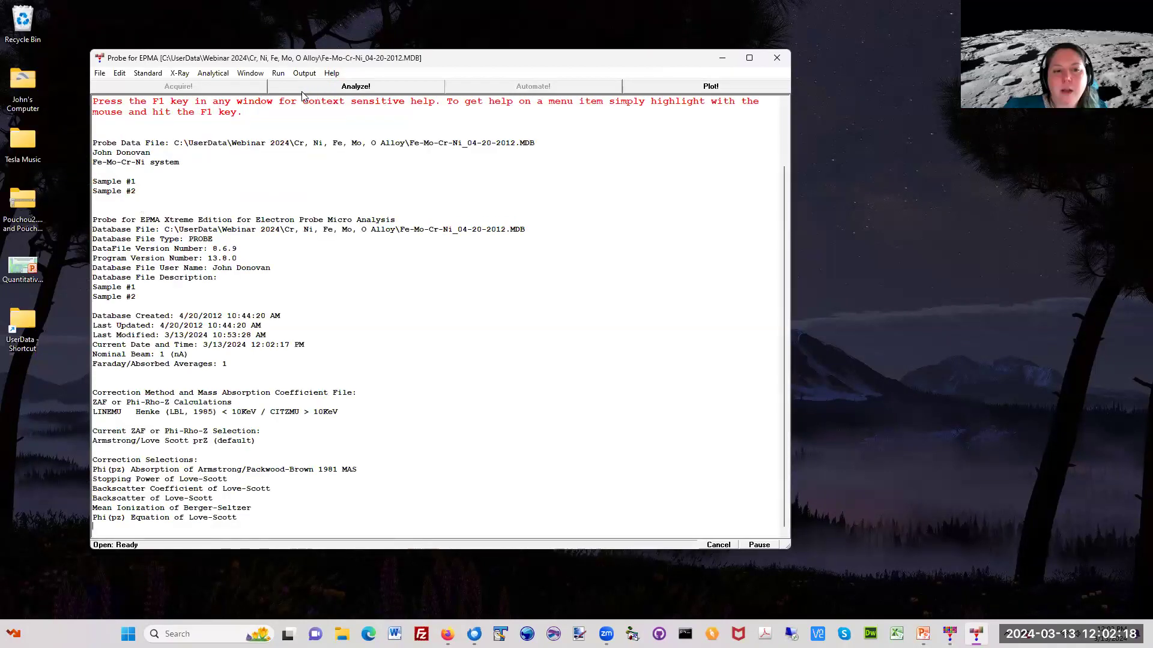
{"action": "left_click", "coordinate": [278, 73]}
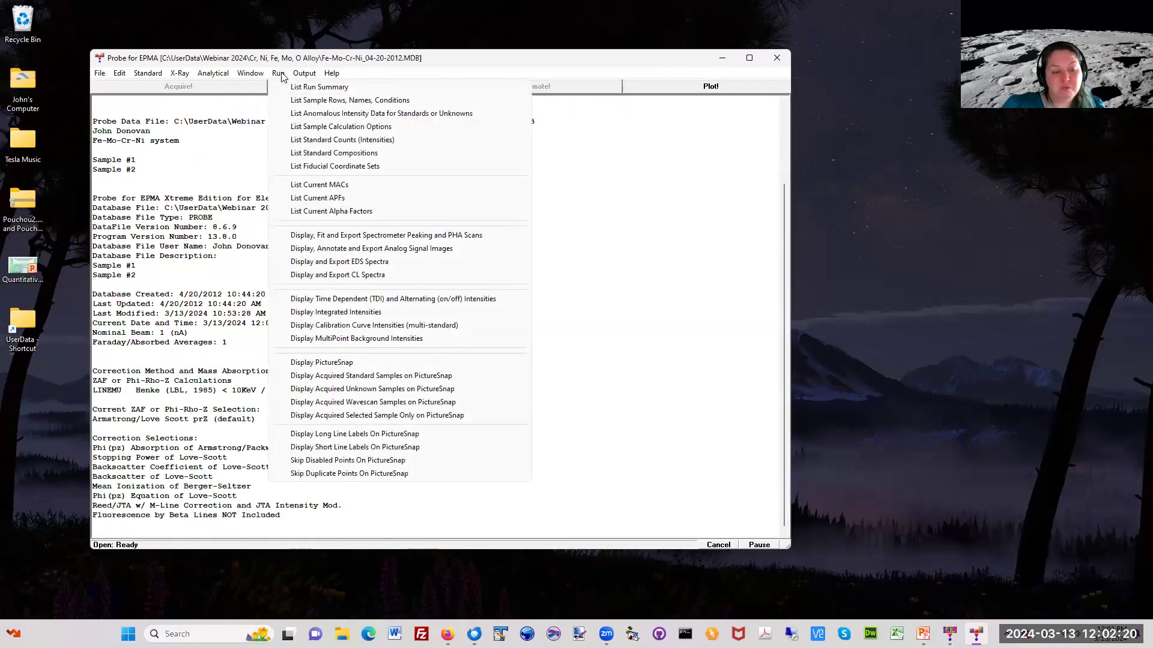
{"action": "left_click", "coordinate": [354, 235]}
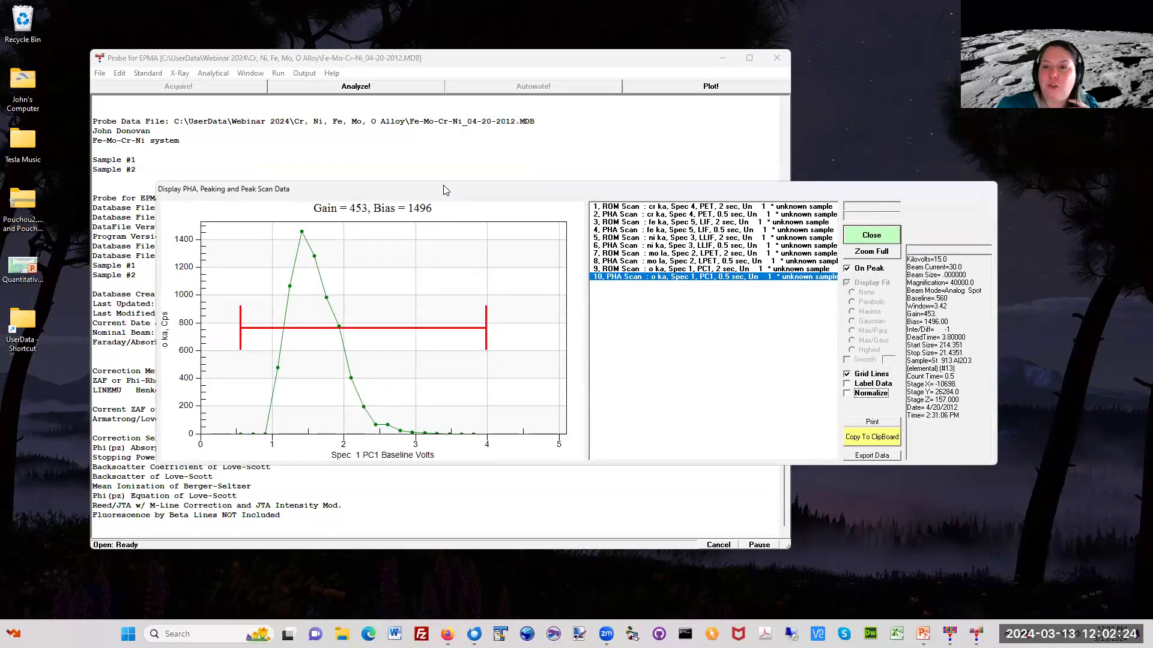
Step: View the cr ka ROM and PHA scans and the fe ka ROM scan, and close the scan display
{"action": "left_click", "coordinate": [565, 94]}
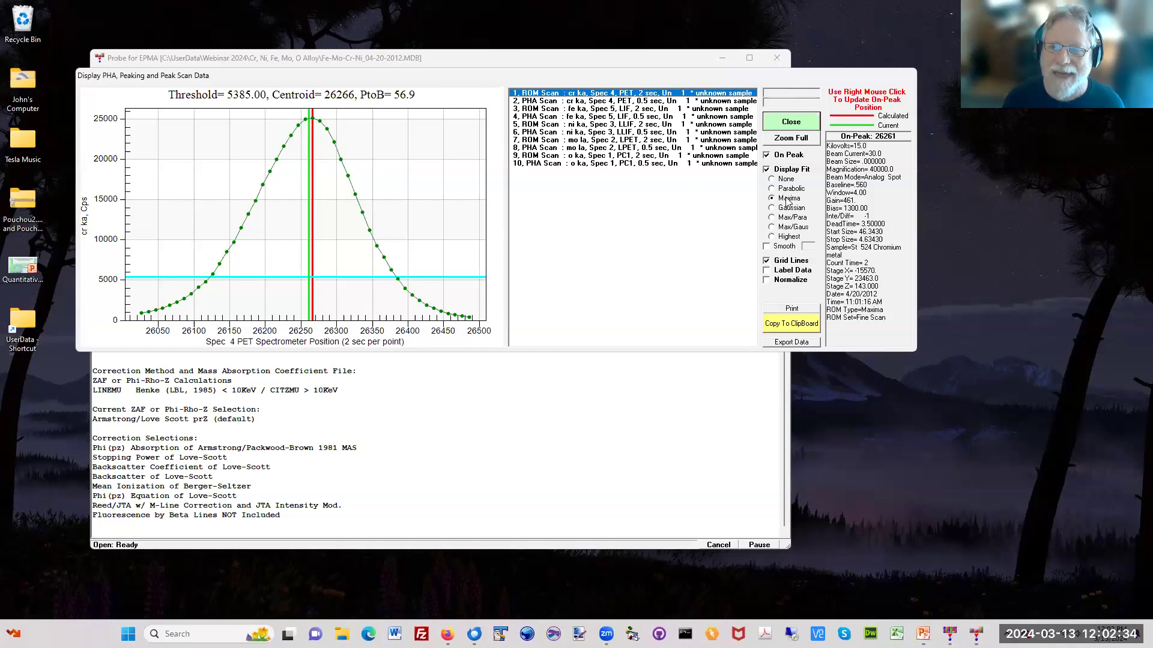
{"action": "left_click", "coordinate": [542, 102]}
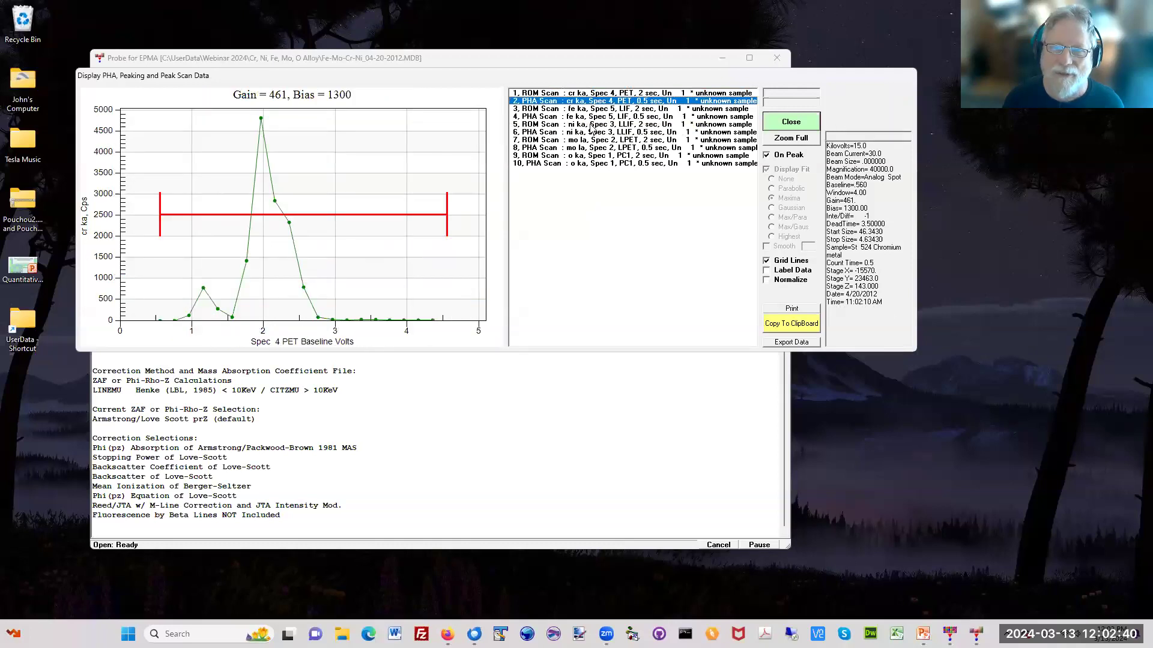
{"action": "left_click", "coordinate": [562, 108]}
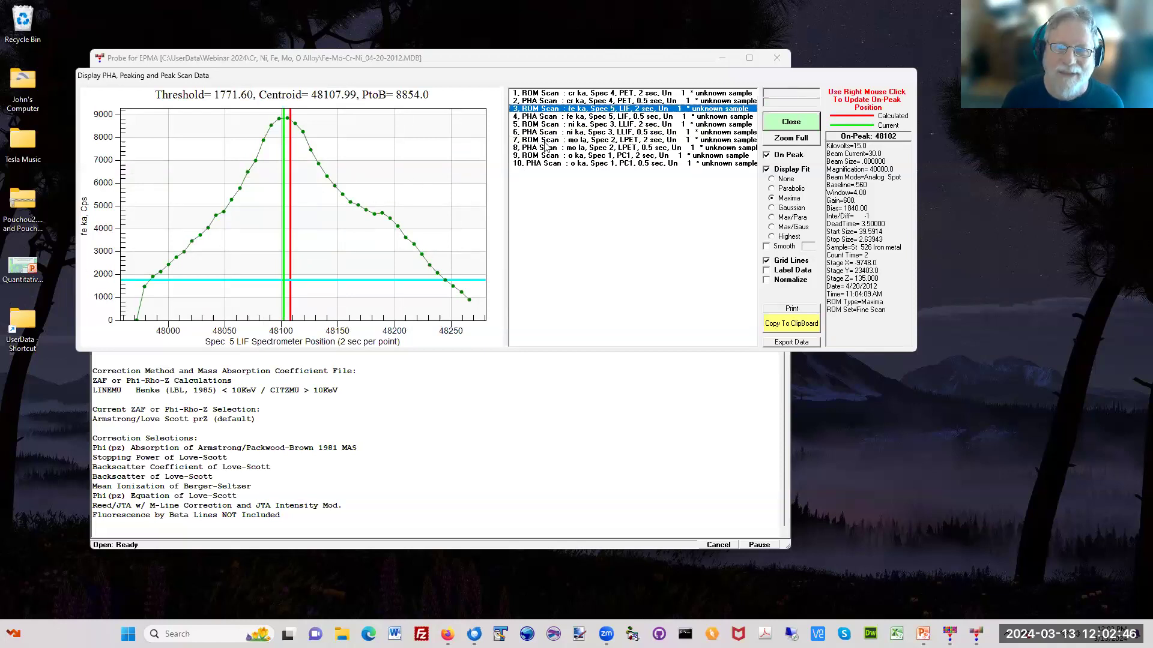
{"action": "left_click", "coordinate": [778, 123]}
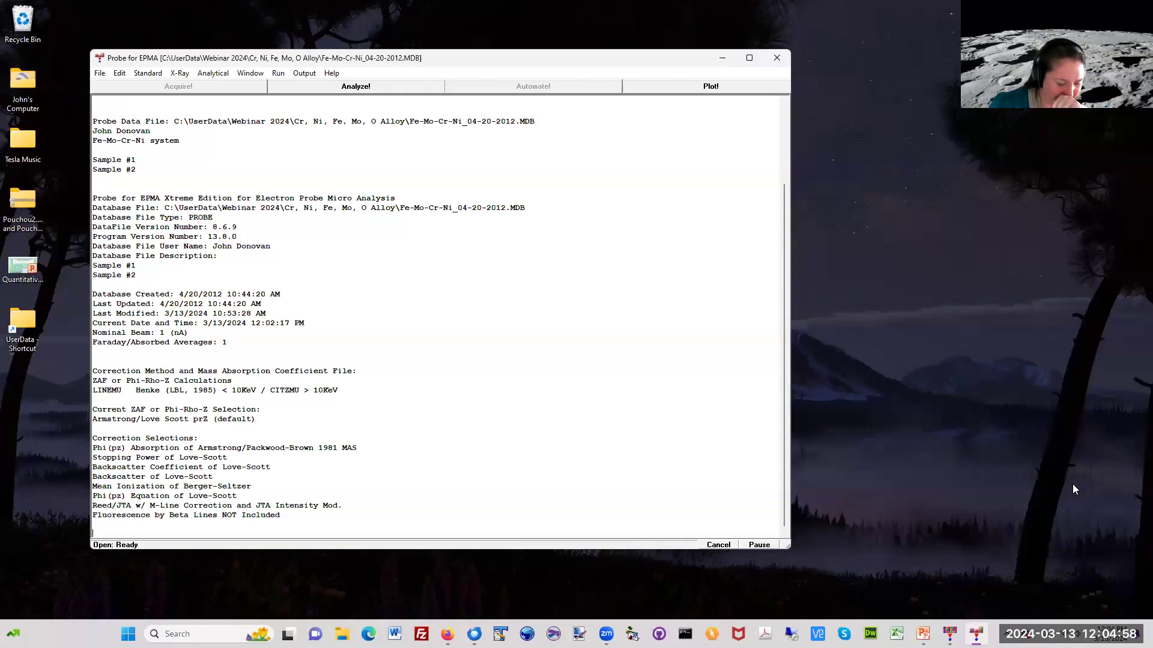
{"action": "left_click", "coordinate": [989, 465]}
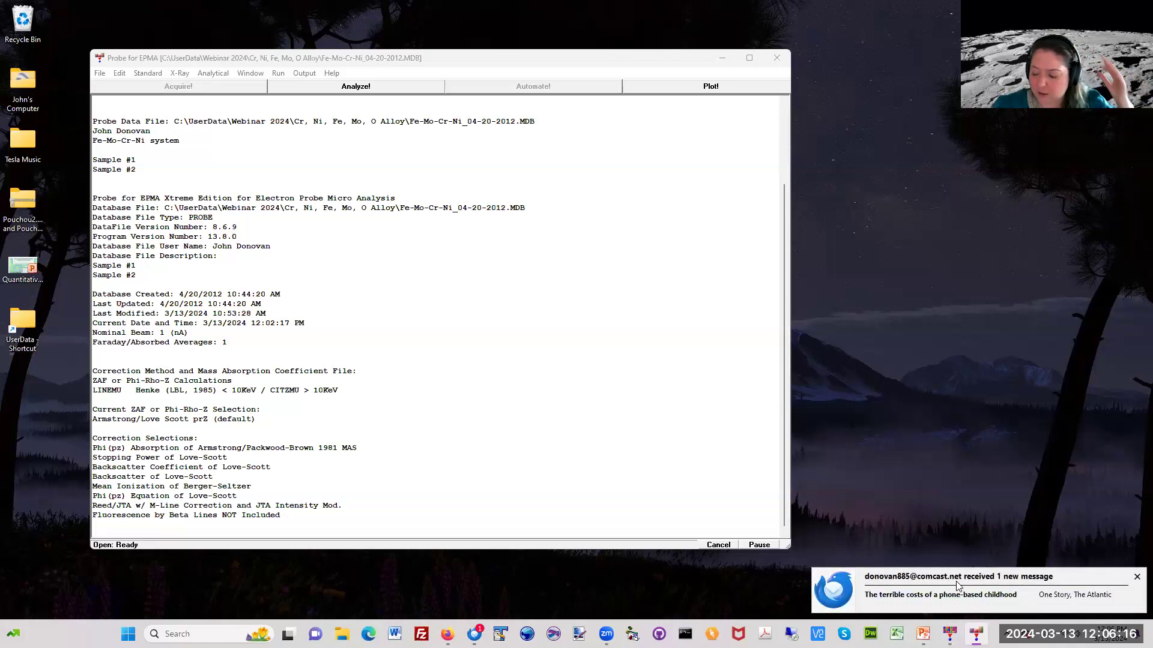
Step: Dismiss the new mail notification, close the open Fe-Mo-Cr-Ni_04-20-2012.MDB database and exit Probe for EPMA
{"action": "left_click", "coordinate": [1137, 577]}
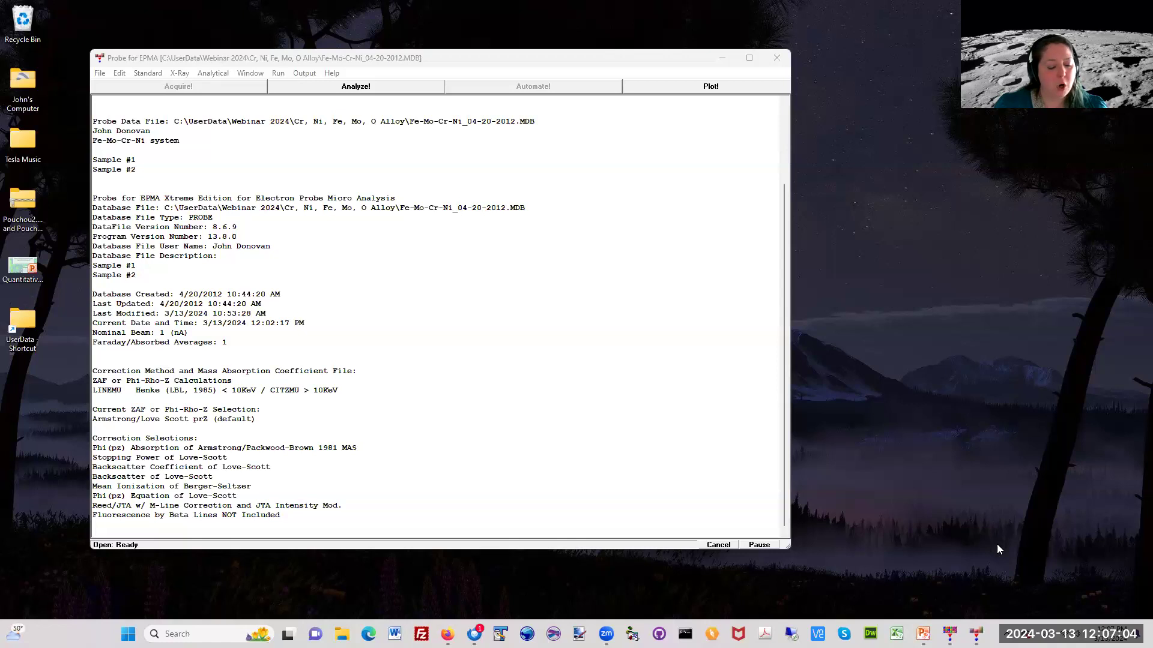
{"action": "left_click", "coordinate": [589, 63]}
{"action": "left_click_drag", "start_coordinate": [580, 61], "coordinate": [578, 77]}
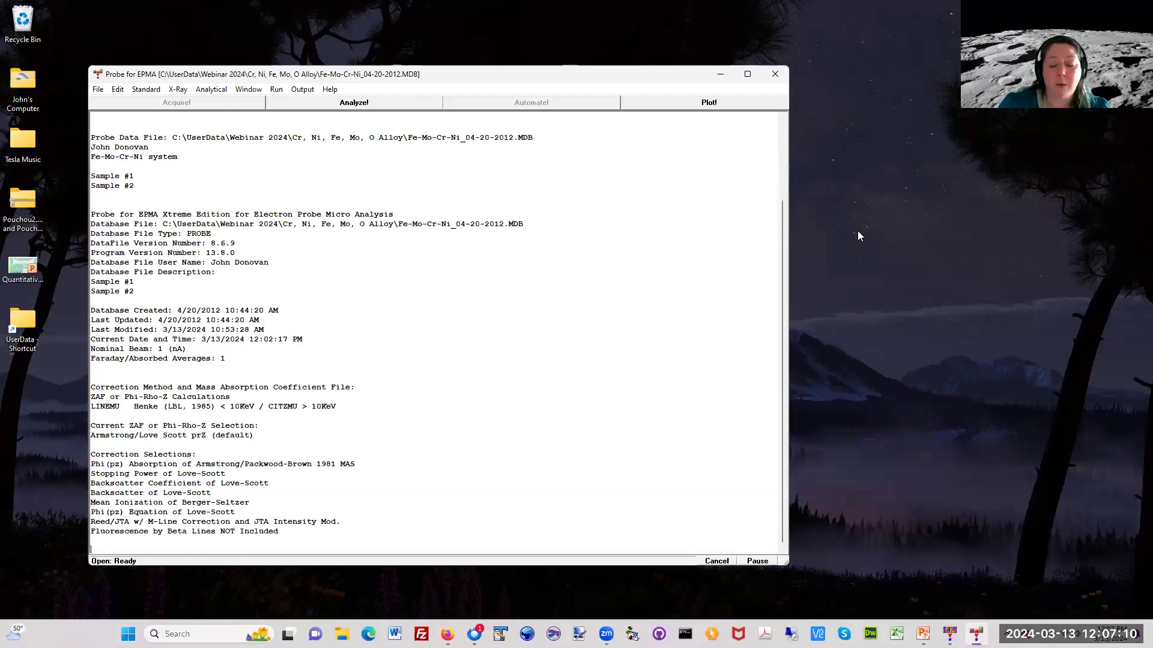
{"action": "left_click", "coordinate": [778, 72]}
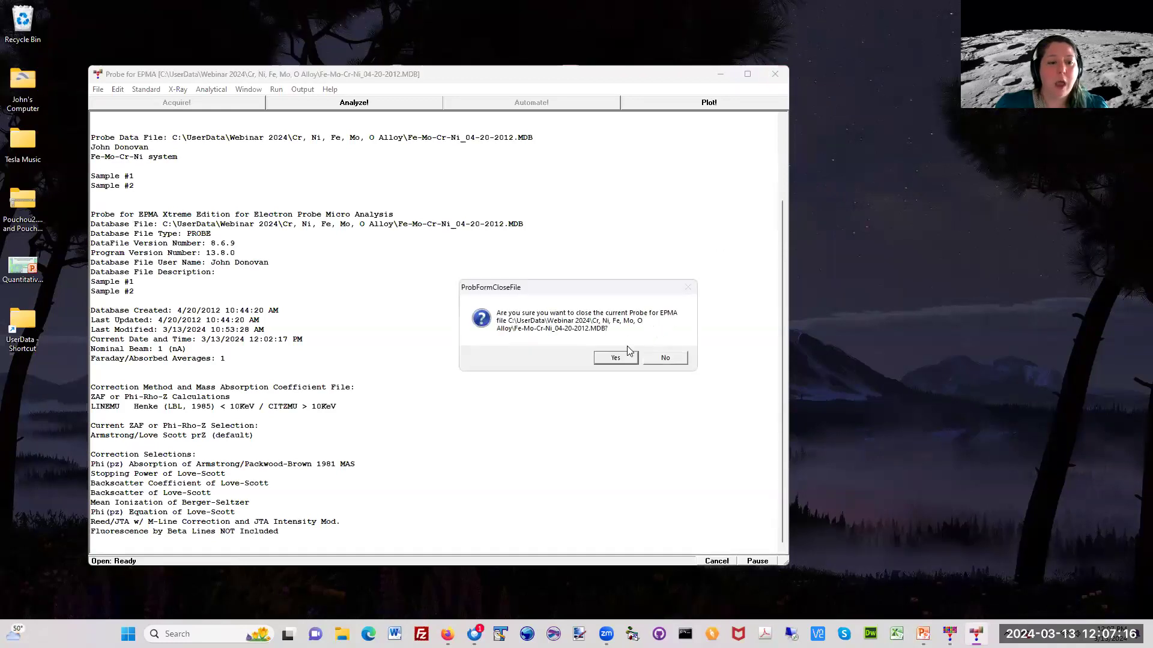
{"action": "left_click", "coordinate": [616, 359]}
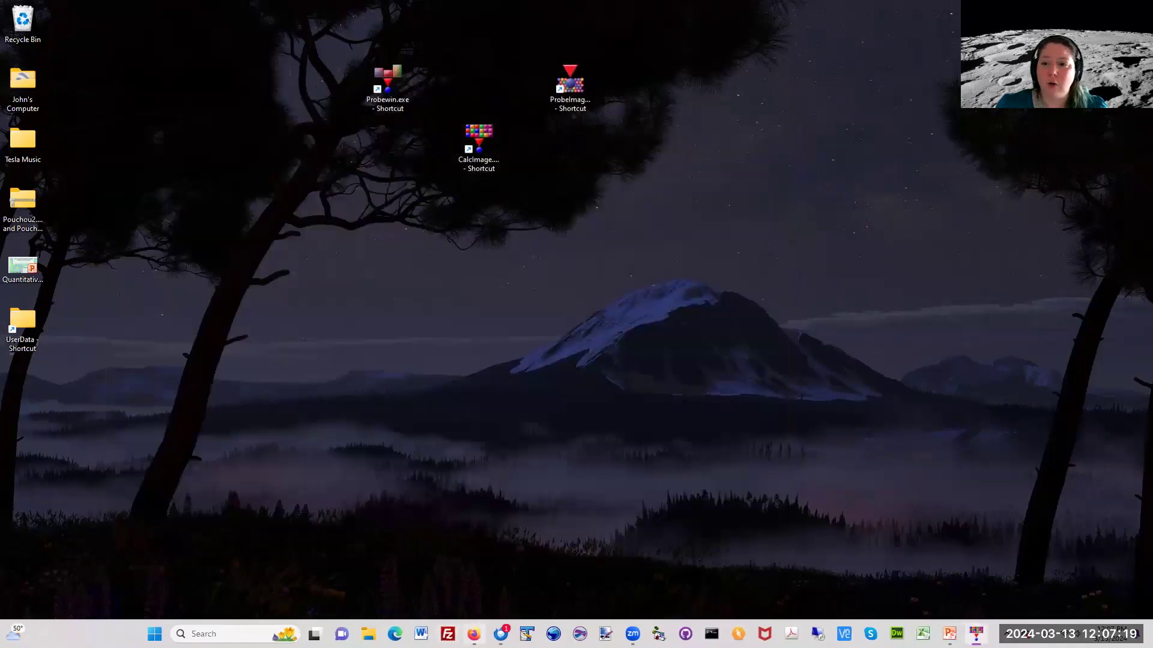
Step: Switch to the Probe Software Users Forum in Firefox and view the most recent posts on the forum
{"action": "left_click", "coordinate": [473, 634]}
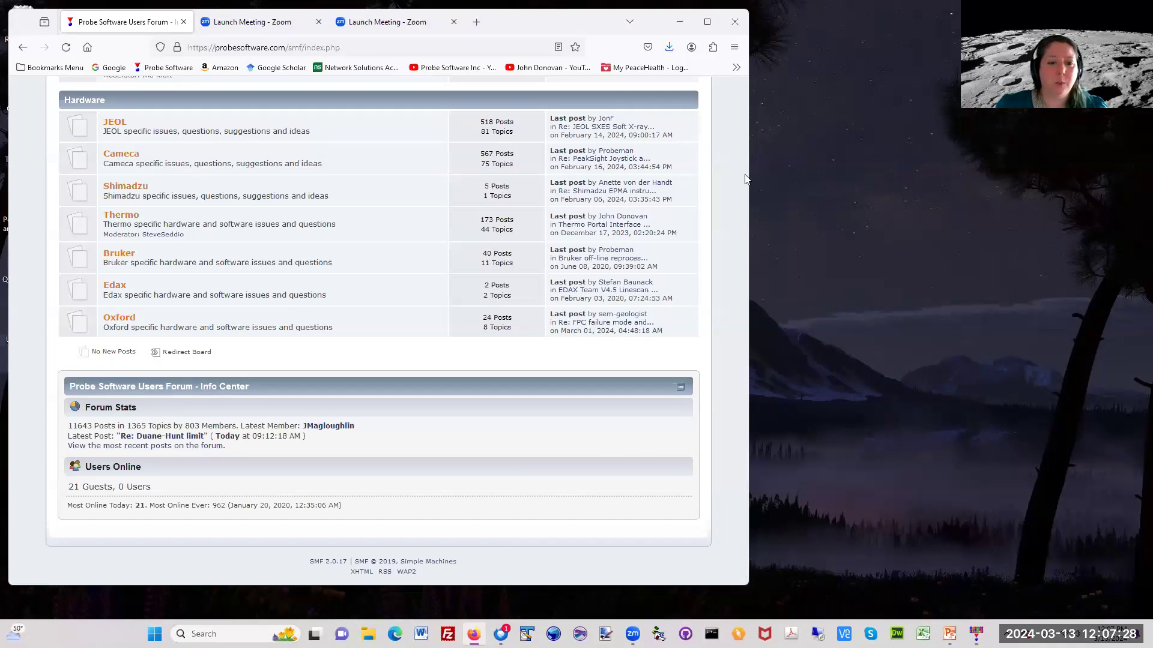
{"action": "left_click_drag", "start_coordinate": [740, 459], "coordinate": [744, 490]}
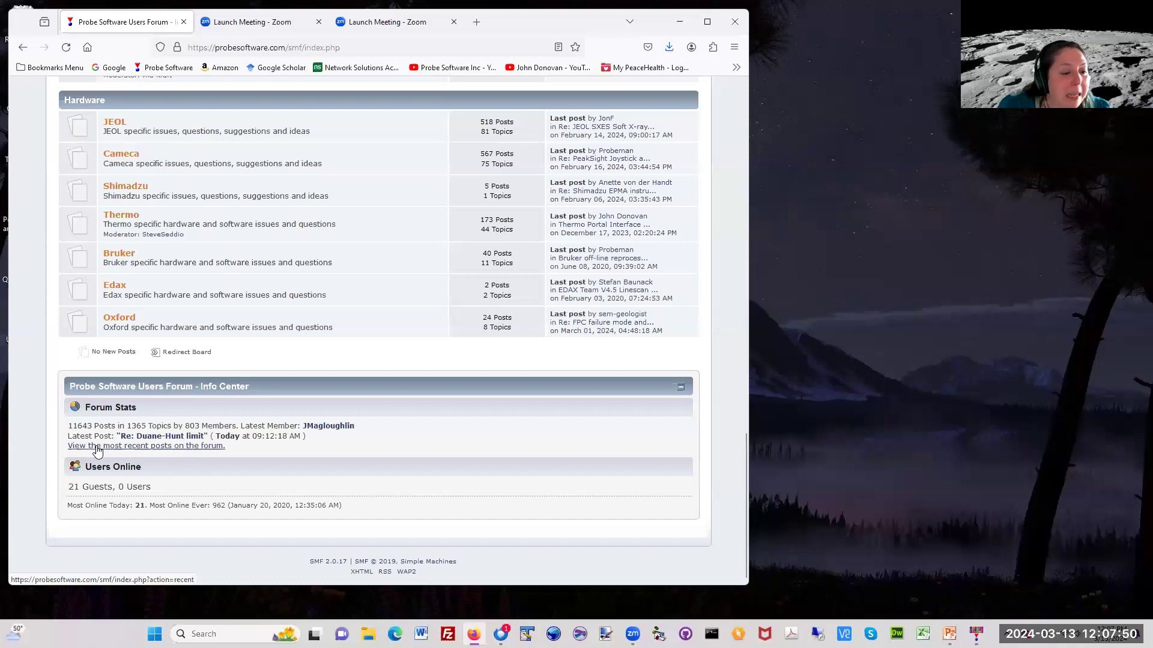
{"action": "left_click", "coordinate": [138, 449]}
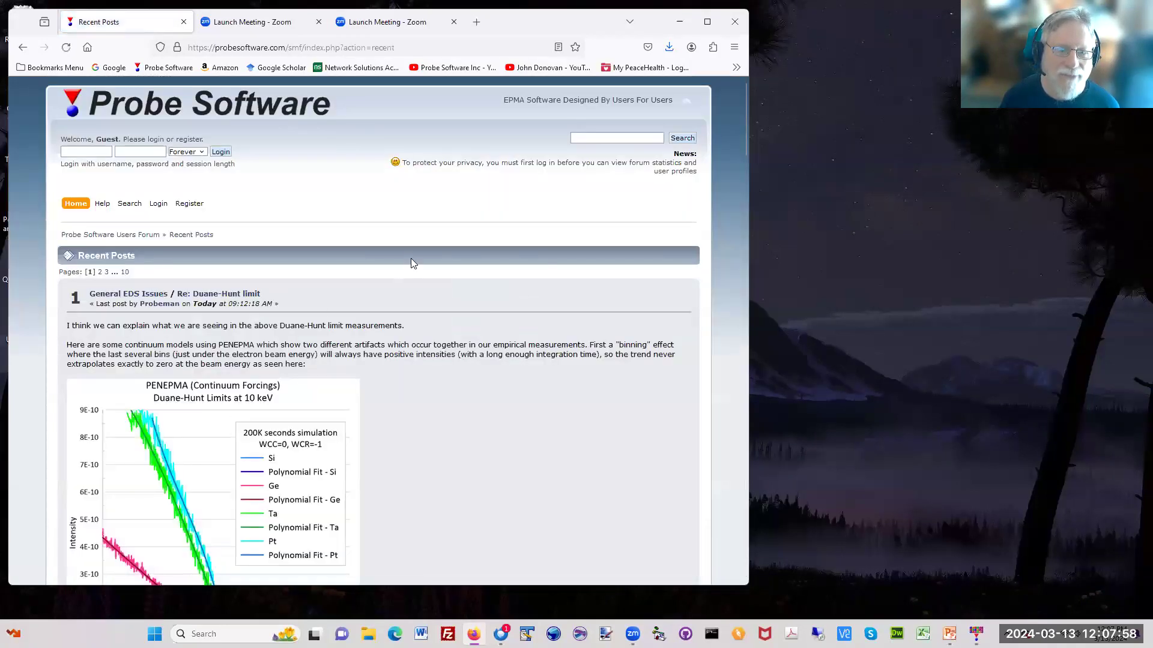
{"action": "left_click_drag", "start_coordinate": [746, 128], "coordinate": [745, 76]}
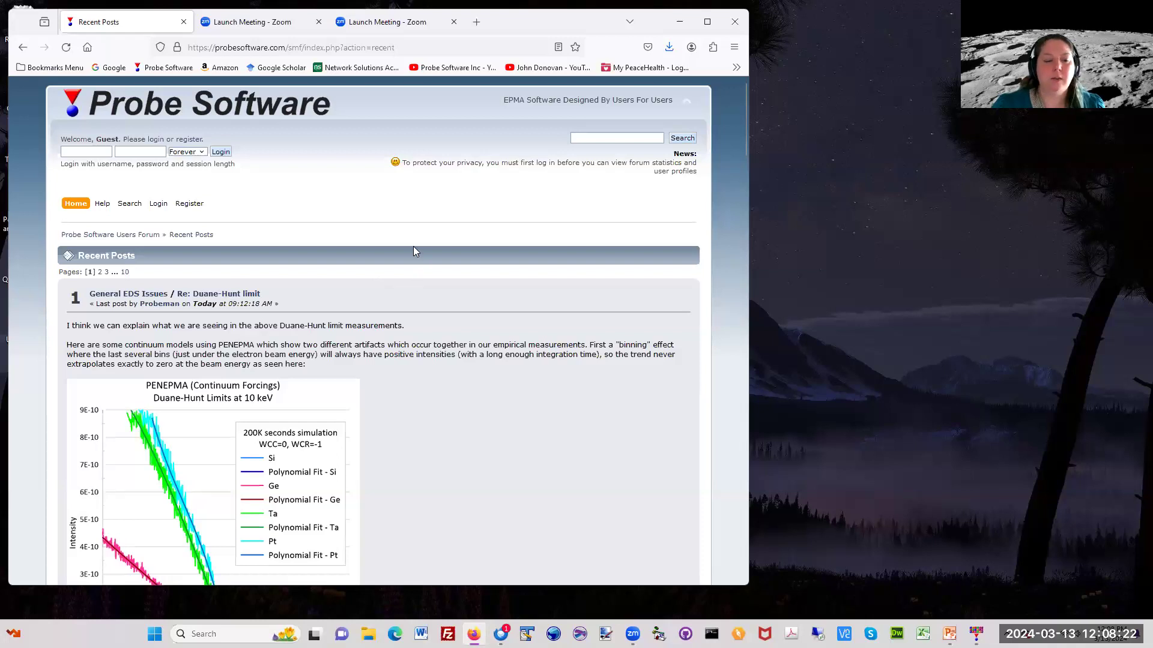
Step: Return to the forum home page, look through its boards down to the Info Center, and activate the forum search at the page top
{"action": "left_click", "coordinate": [77, 203]}
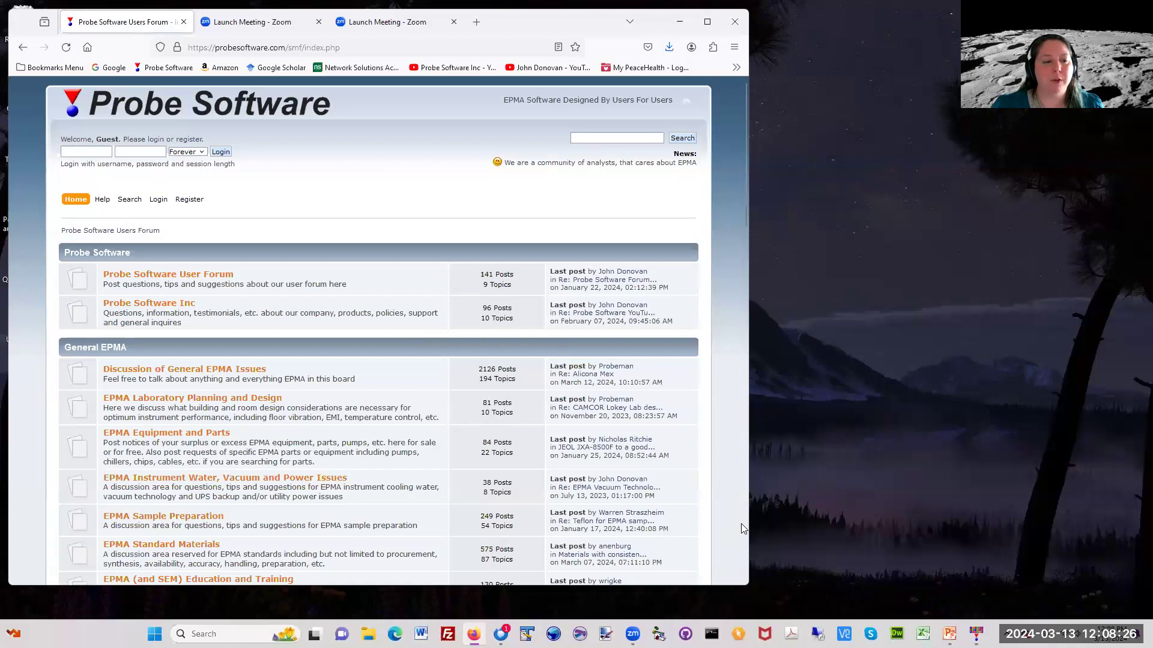
{"action": "scroll", "coordinate": [748, 535], "scroll_direction": "down", "scroll_amount": 8}
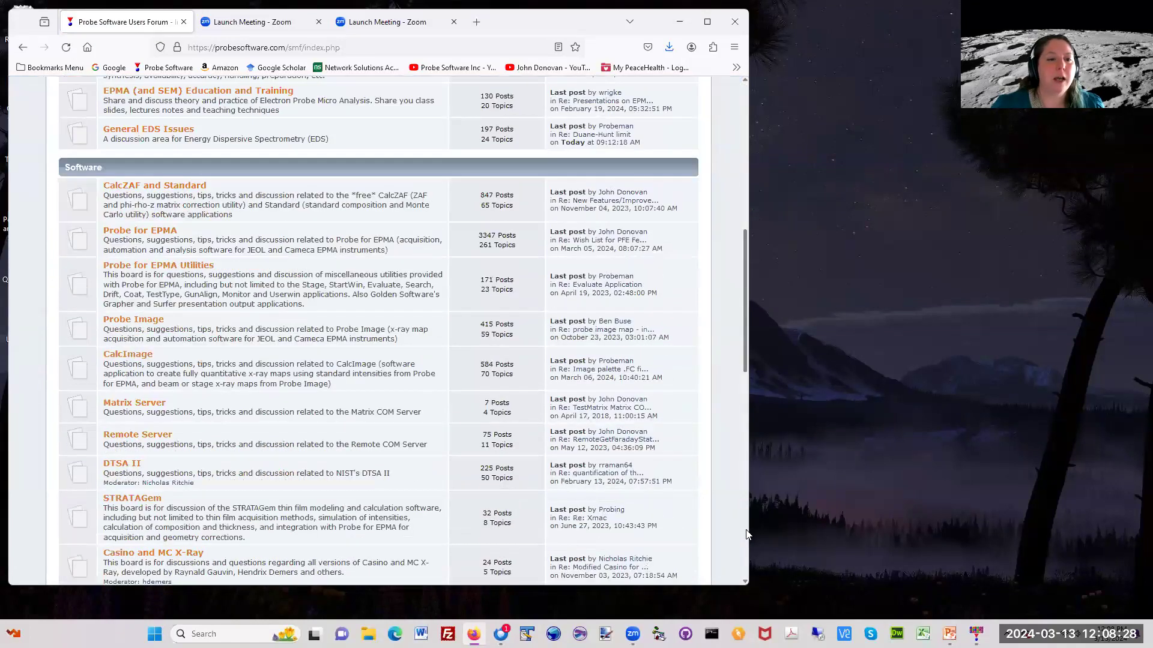
{"action": "scroll", "coordinate": [747, 535], "scroll_direction": "down", "scroll_amount": 11}
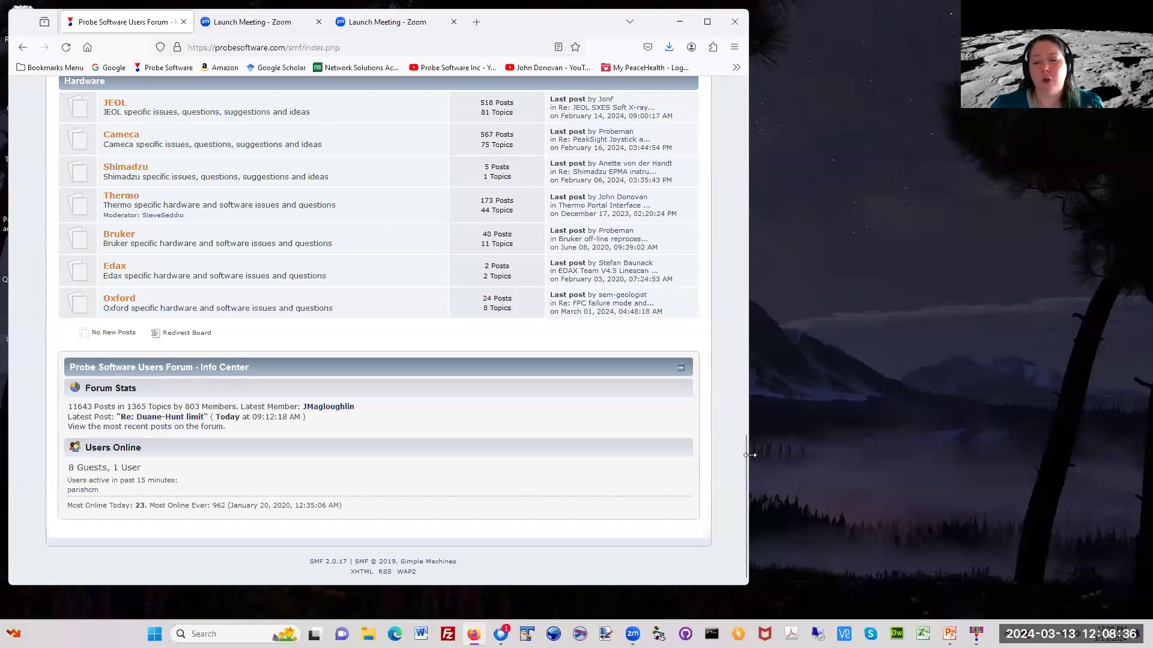
{"action": "left_click_drag", "start_coordinate": [744, 452], "coordinate": [732, 96]}
{"action": "left_click", "coordinate": [616, 138]}
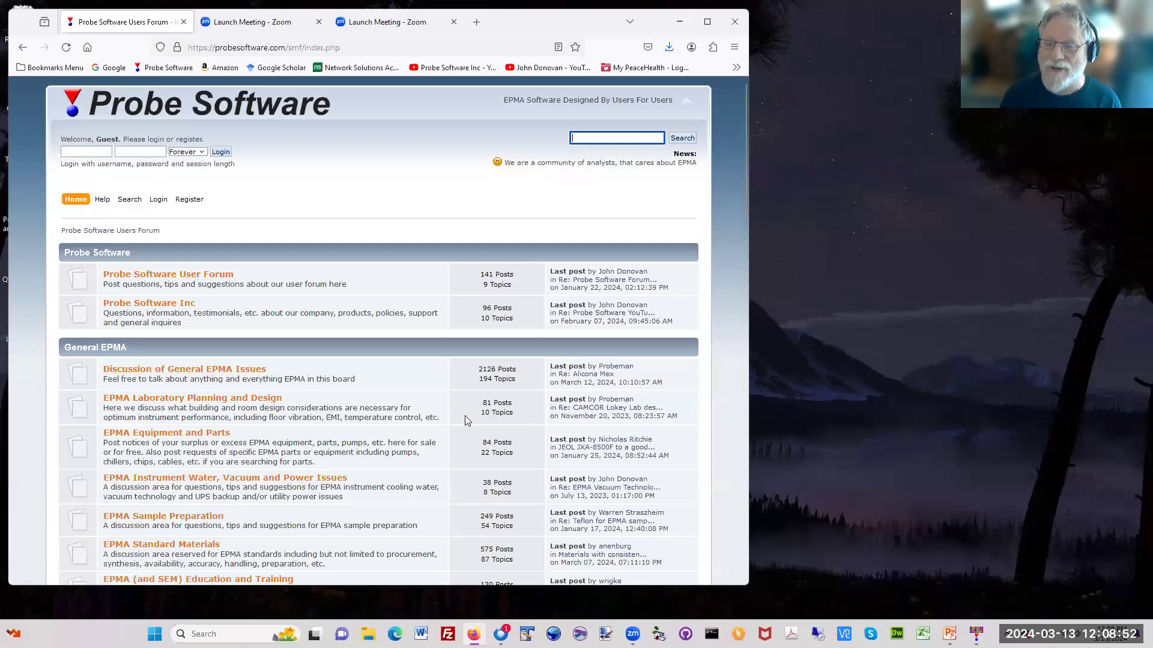
Step: Open the Probe for EPMA board in the forum's Software section
{"action": "left_click", "coordinate": [744, 509]}
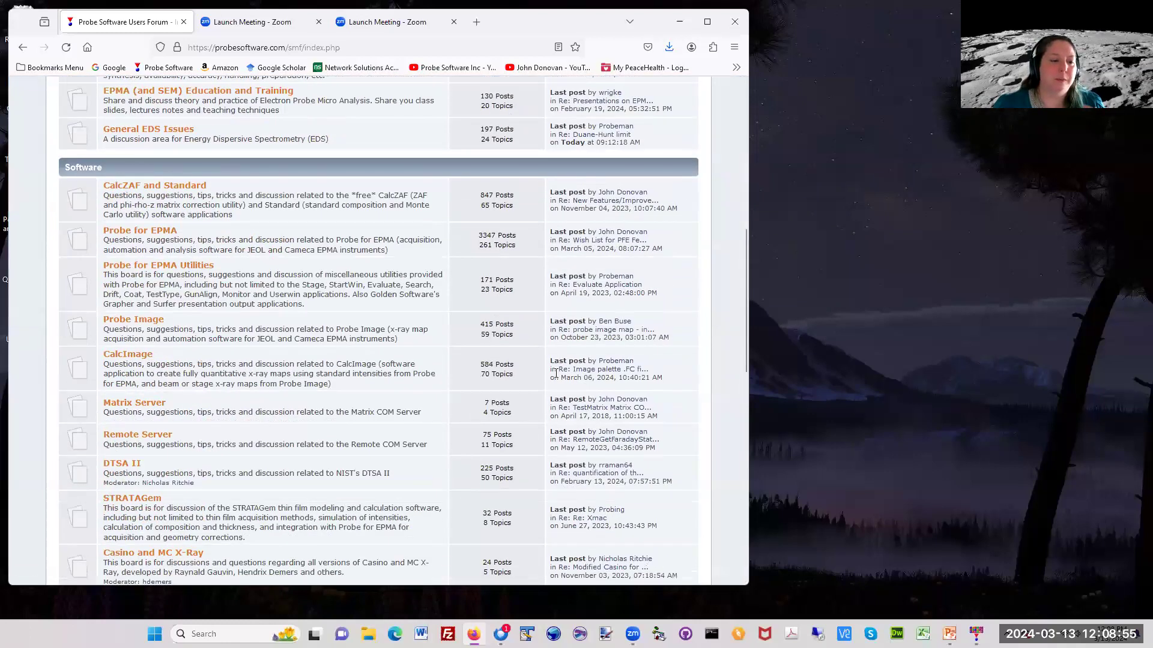
{"action": "left_click", "coordinate": [158, 233]}
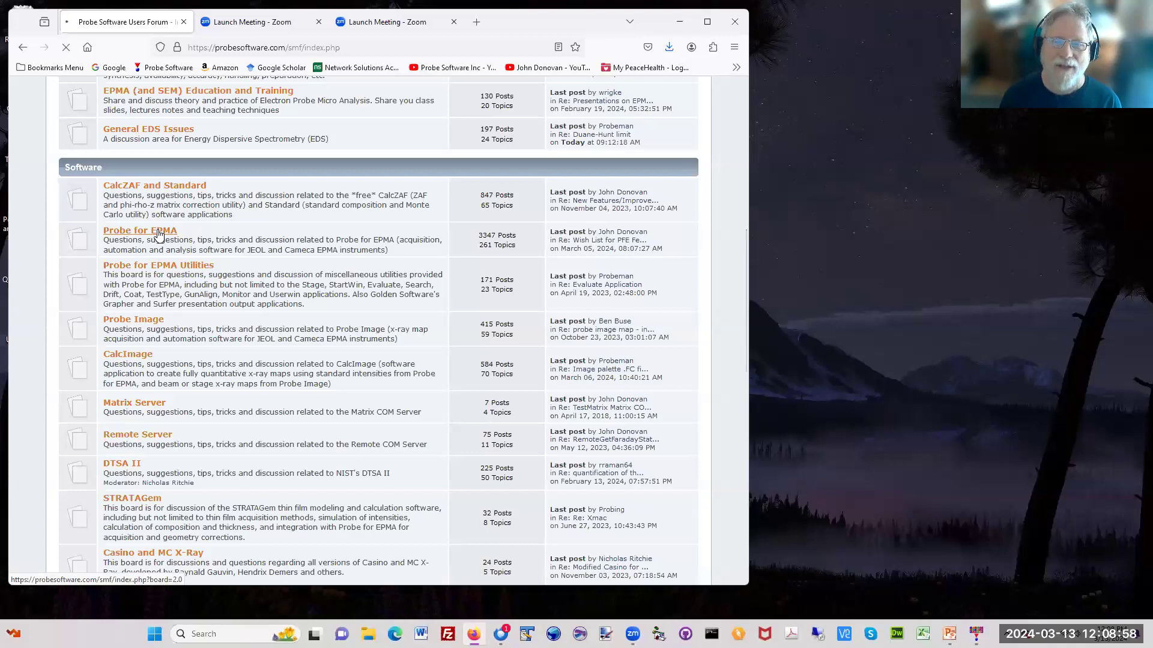